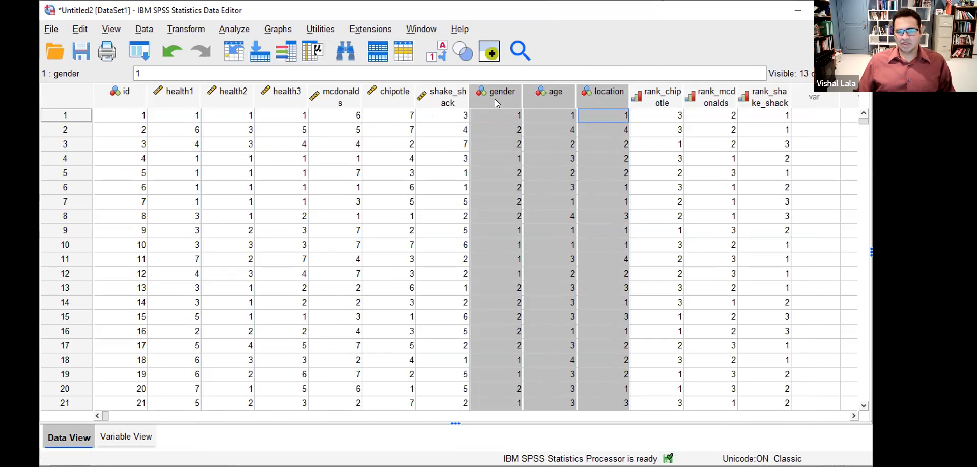
- Open the Frequencies dialog from Analyze > Descriptive Statistics
left_click(243, 30)
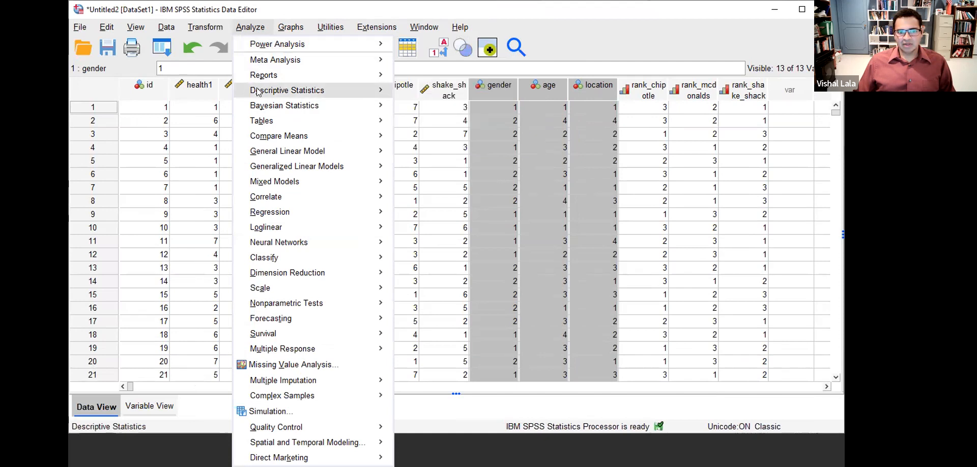
mouse_move(258, 92)
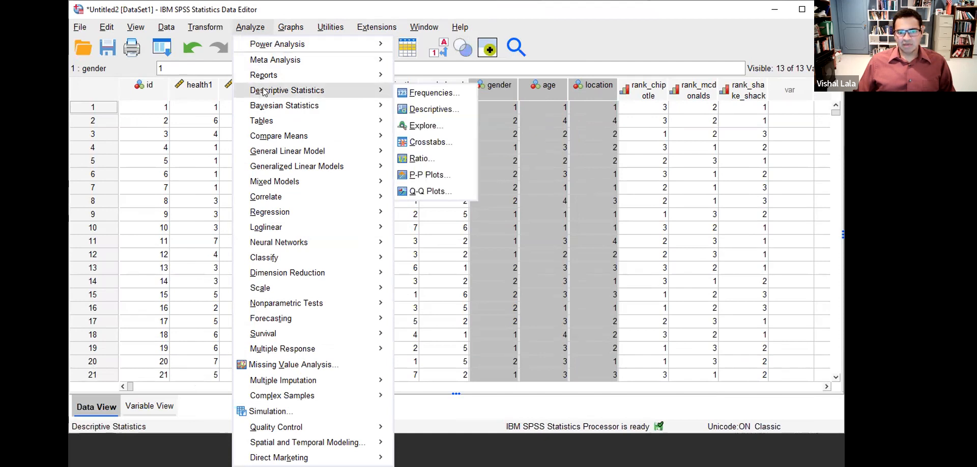
left_click(423, 97)
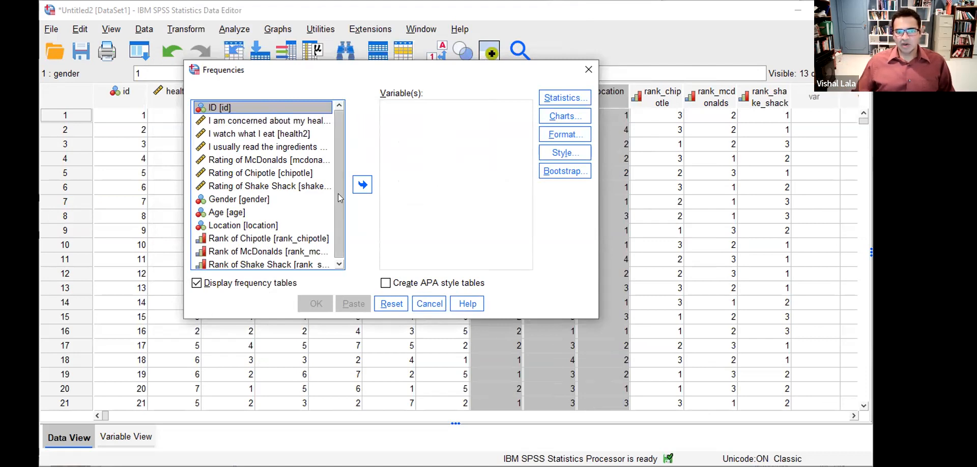
- Add Gender, Age and Location, in that order, to the Variable(s) list
left_click(245, 199)
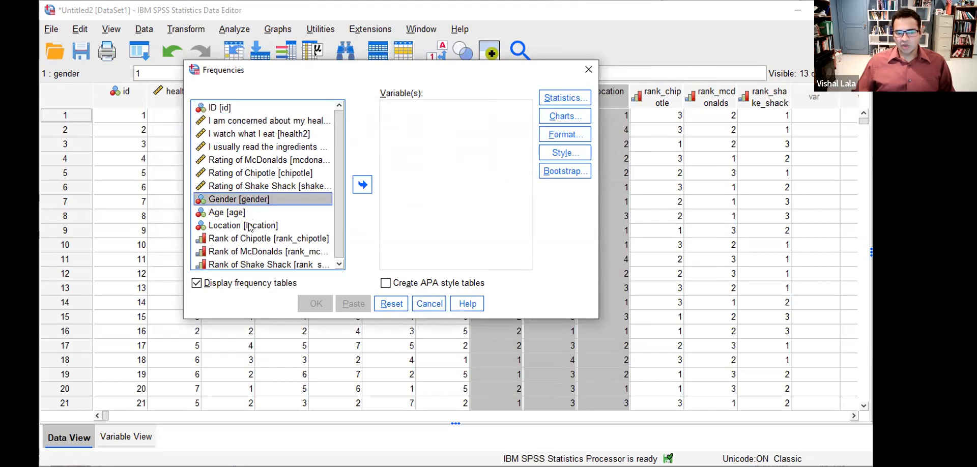
left_click(250, 227, "shift")
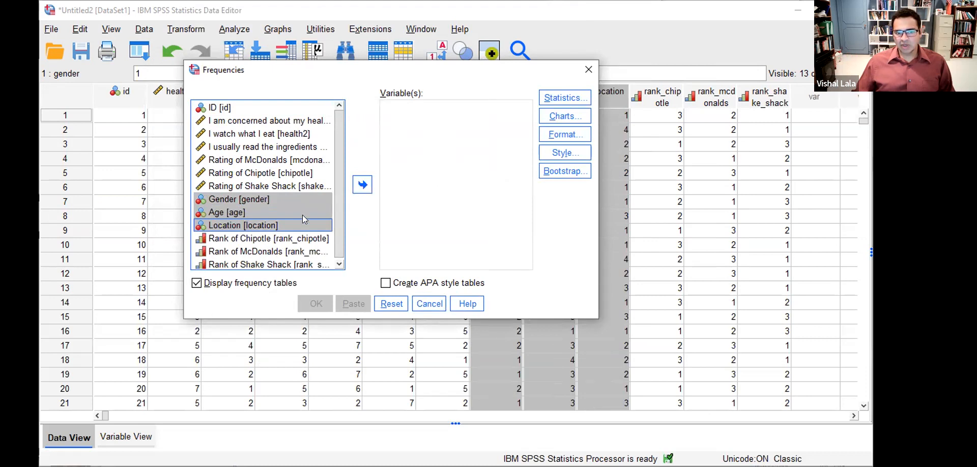
left_click(359, 186)
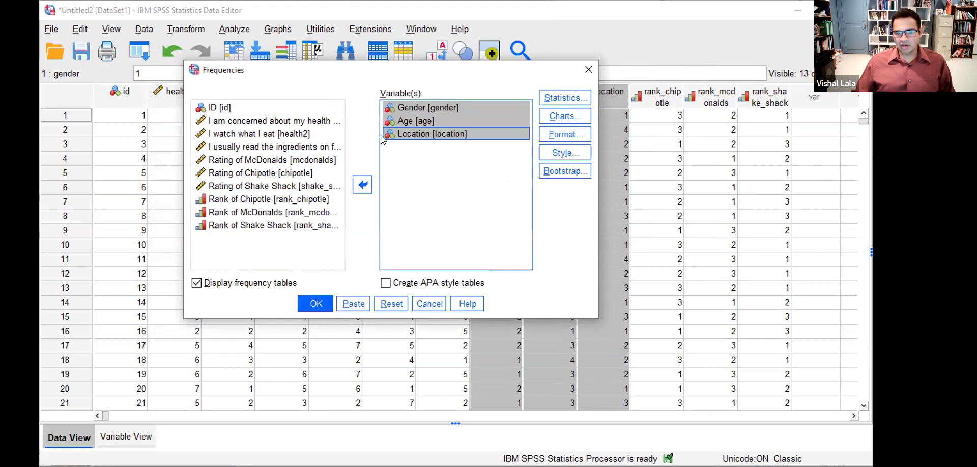
left_click(365, 187)
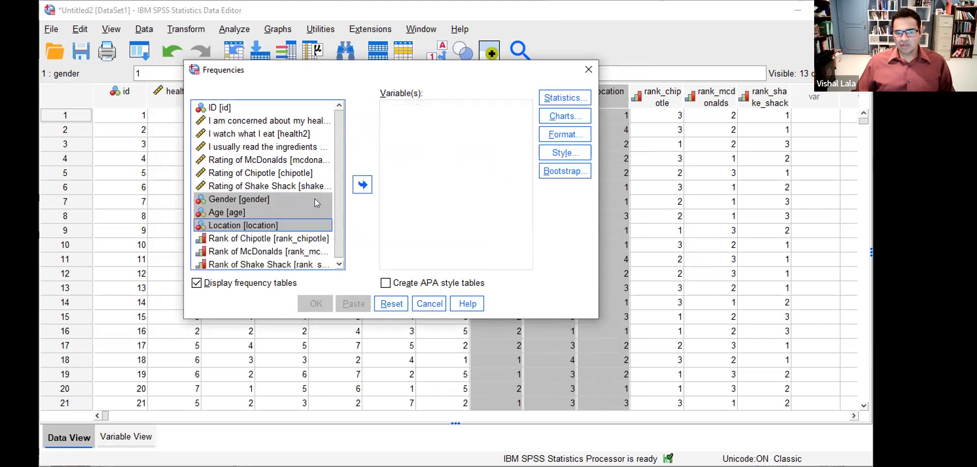
left_click(260, 200)
left_click_drag(263, 199, 397, 138)
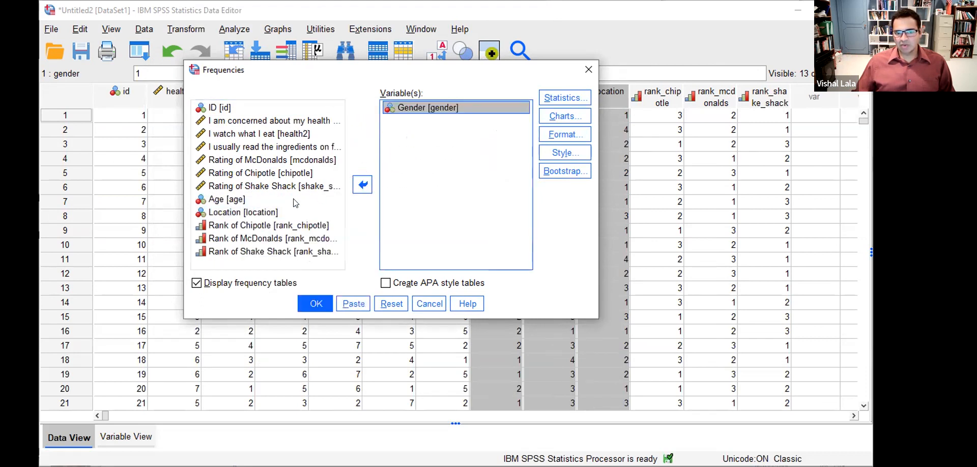
left_click_drag(262, 199, 448, 153)
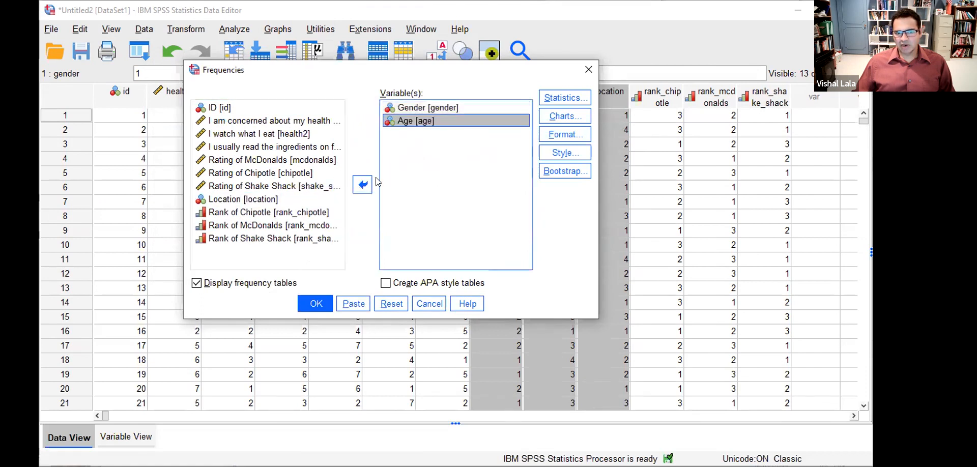
left_click_drag(274, 199, 423, 152)
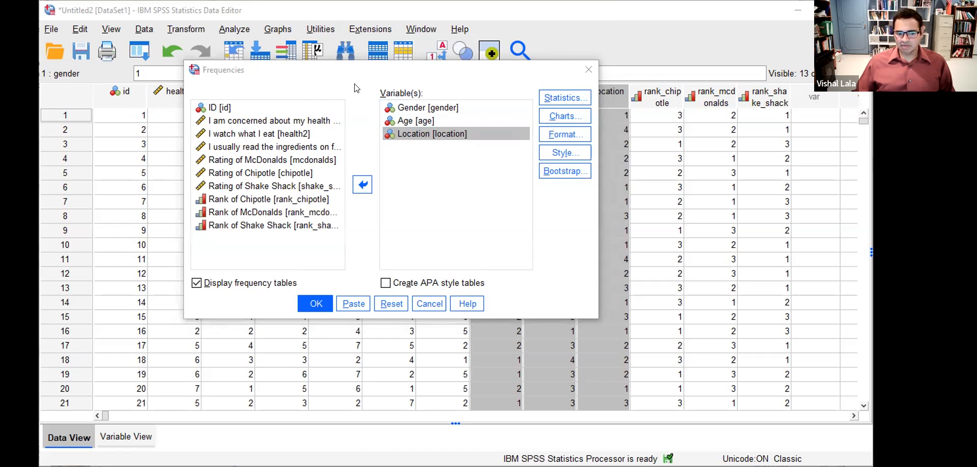
- Briefly mark the Display frequency tables option, undo the mark, and bring up Charts
left_click(569, 101)
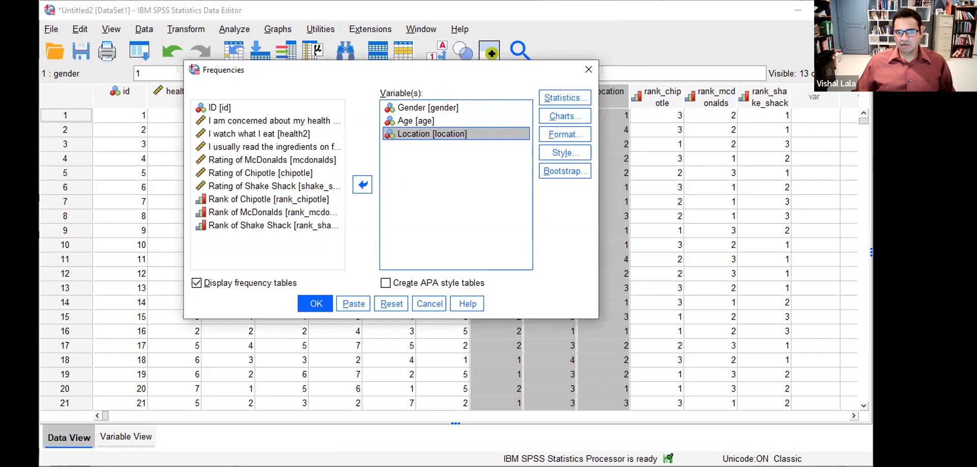
mouse_move(189, 276)
left_mouse_down()
mouse_move(267, 301)
mouse_move(304, 265)
mouse_move(203, 271)
left_mouse_up()
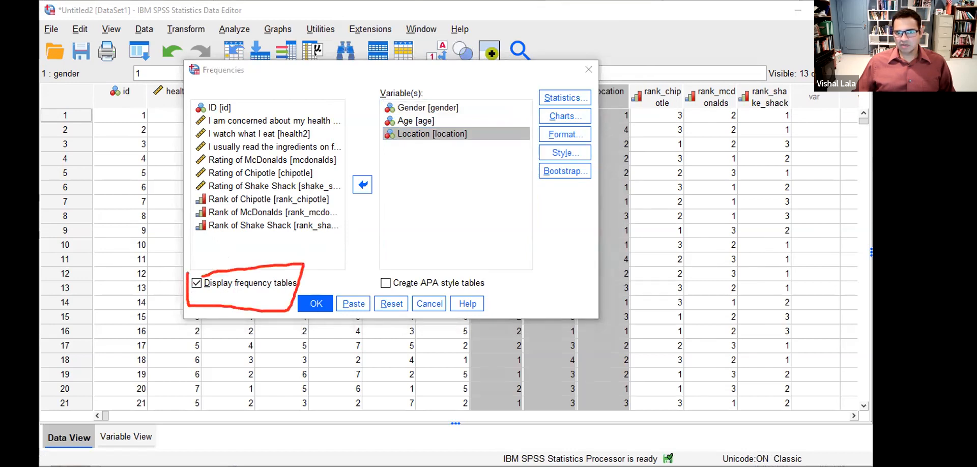
key("ctrl+z")
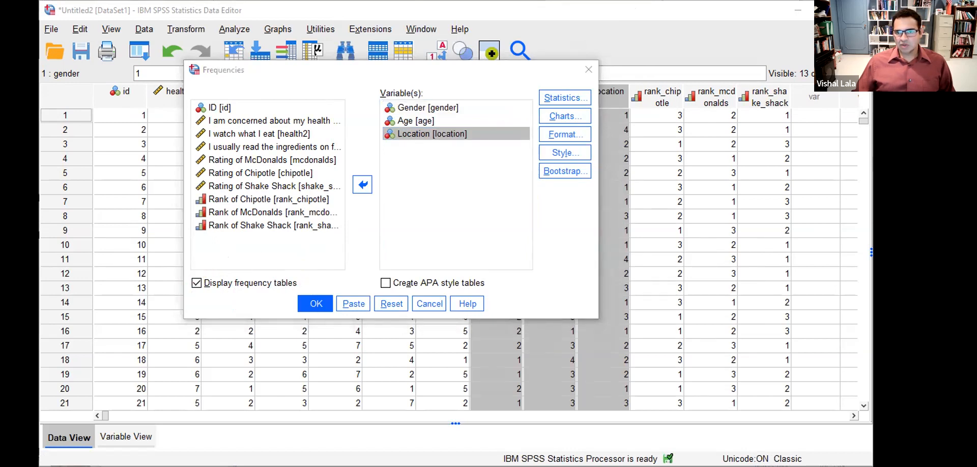
left_click(568, 116)
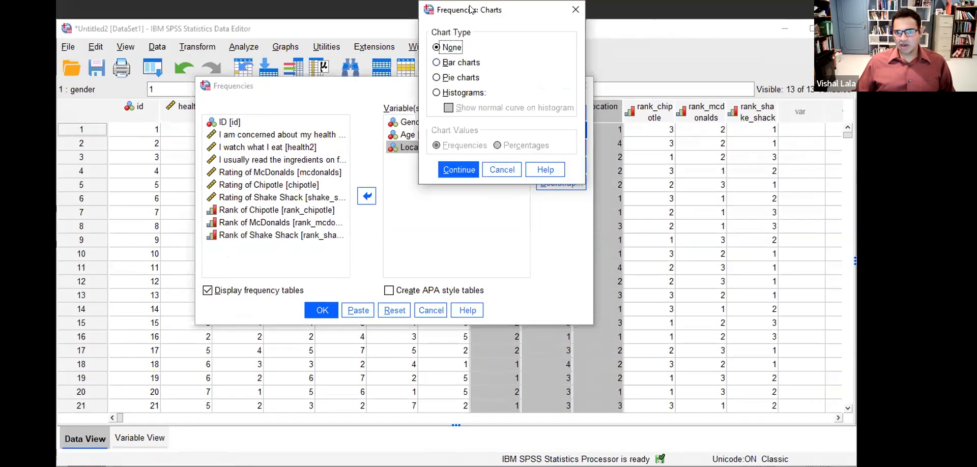
- Choose bar charts and run Frequencies for Gender, Age and Location, then view the output
left_click_drag(472, 8, 495, 59)
left_click(454, 115)
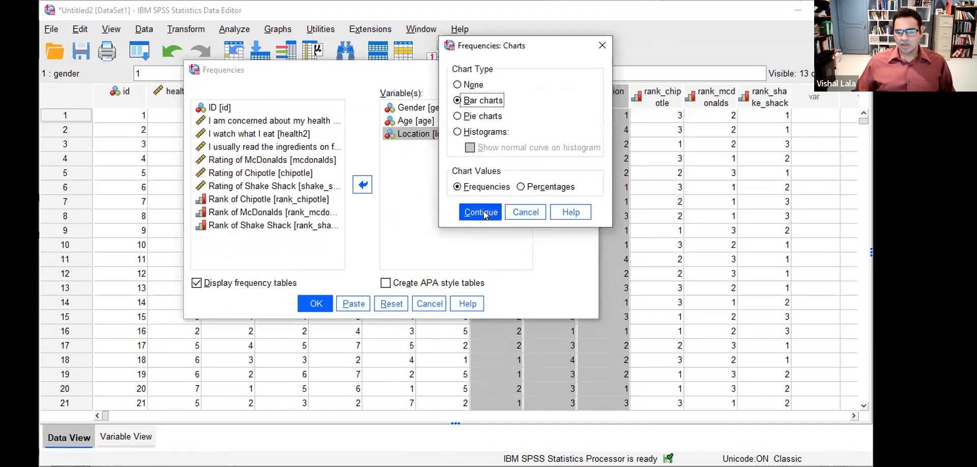
left_click(484, 214)
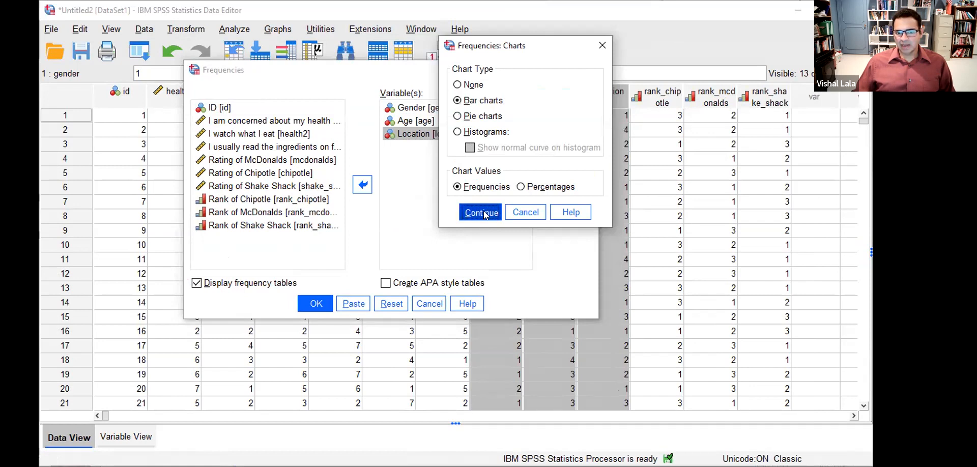
left_click(314, 302)
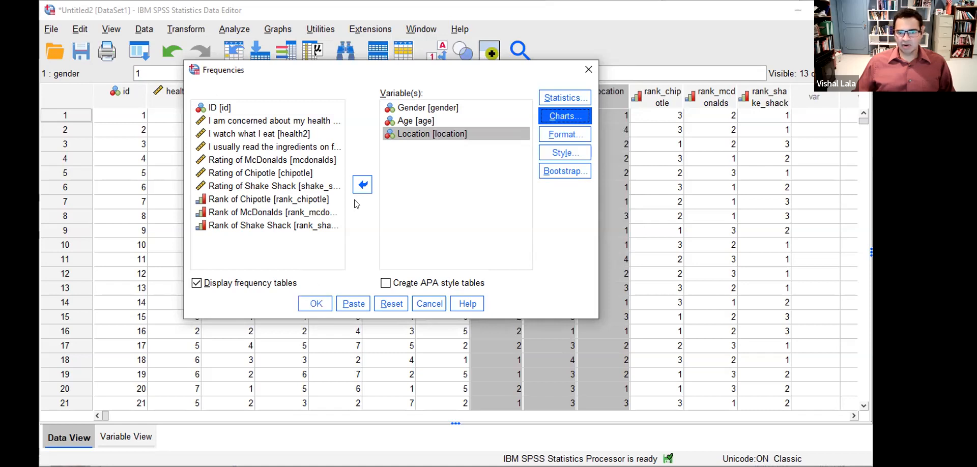
left_click(316, 306)
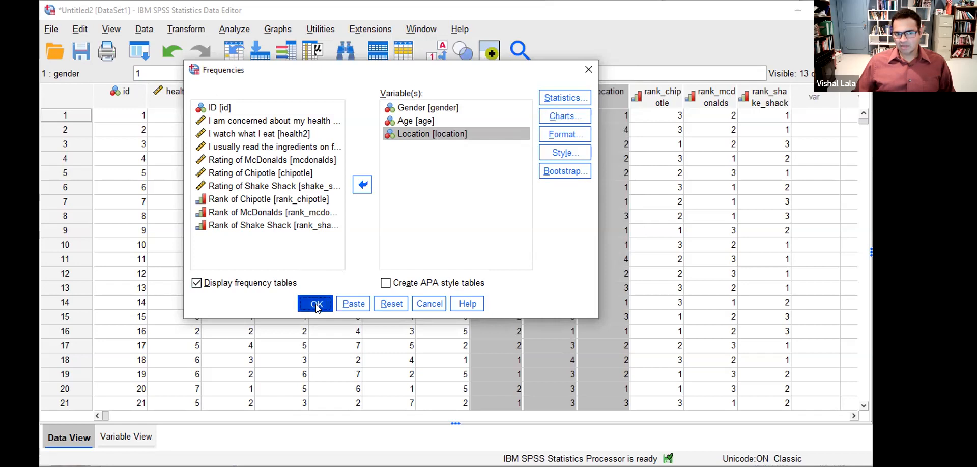
left_click(316, 305)
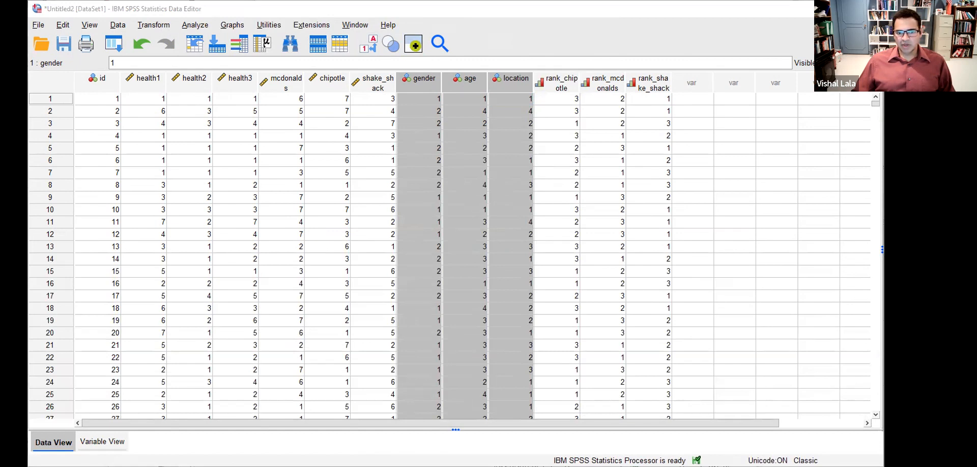
key("alt+Tab")
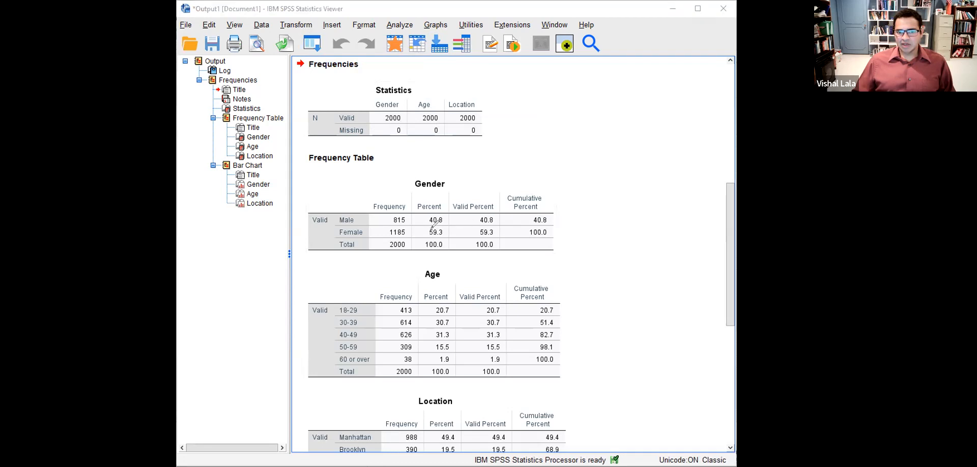
- Annotate 59.3% female, the Gender percent columns, the 30–39/40–49 ages and 1.9% for 60+, then clear
mouse_move(422, 222)
left_mouse_down()
mouse_move(423, 237)
mouse_move(451, 230)
mouse_move(423, 225)
left_mouse_up()
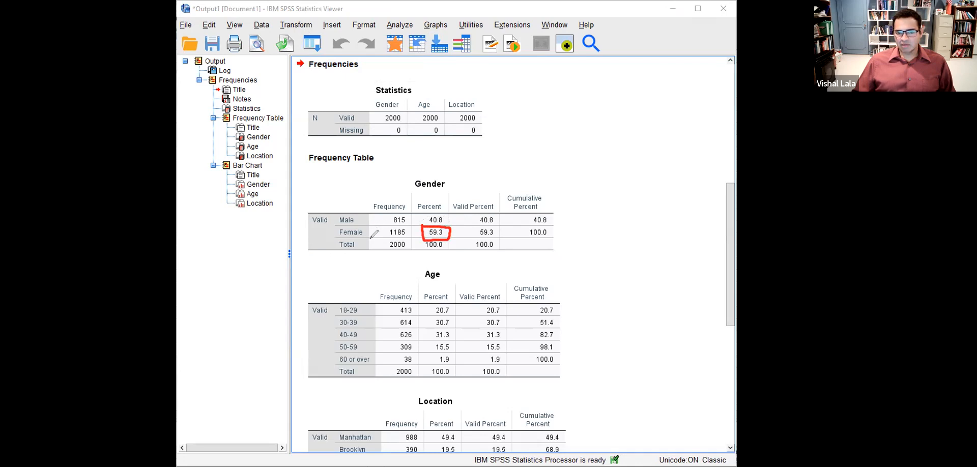
left_click_drag(413, 196, 493, 197)
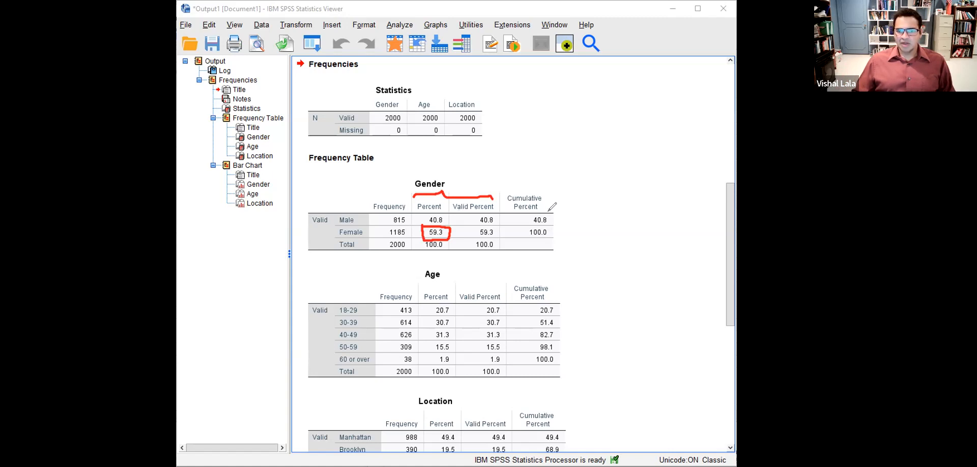
left_click_drag(556, 214, 558, 235)
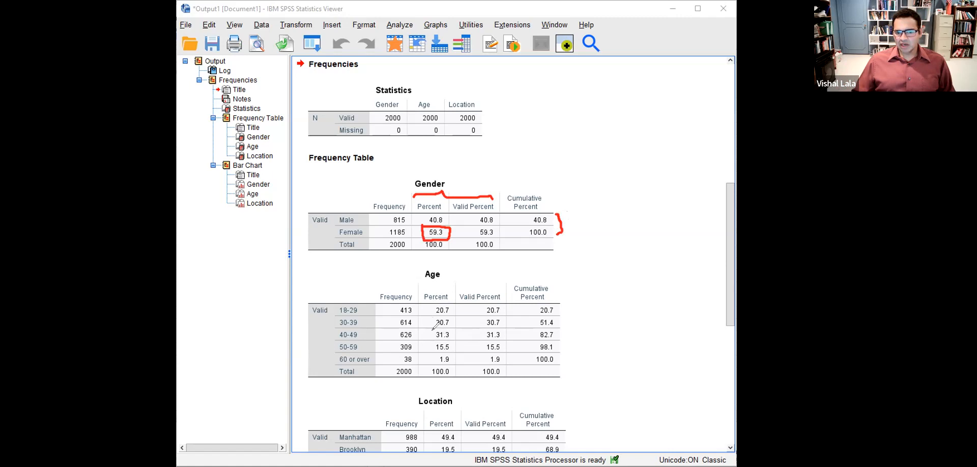
mouse_move(431, 321)
left_mouse_down()
mouse_move(434, 336)
mouse_move(452, 341)
mouse_move(460, 320)
mouse_move(430, 320)
left_mouse_up()
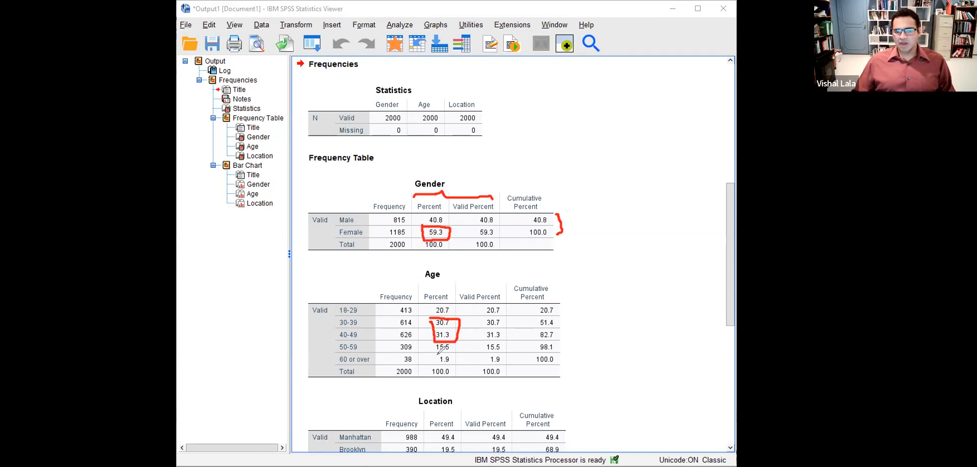
mouse_move(433, 350)
left_mouse_down()
mouse_move(433, 366)
mouse_move(456, 365)
mouse_move(458, 350)
left_mouse_up()
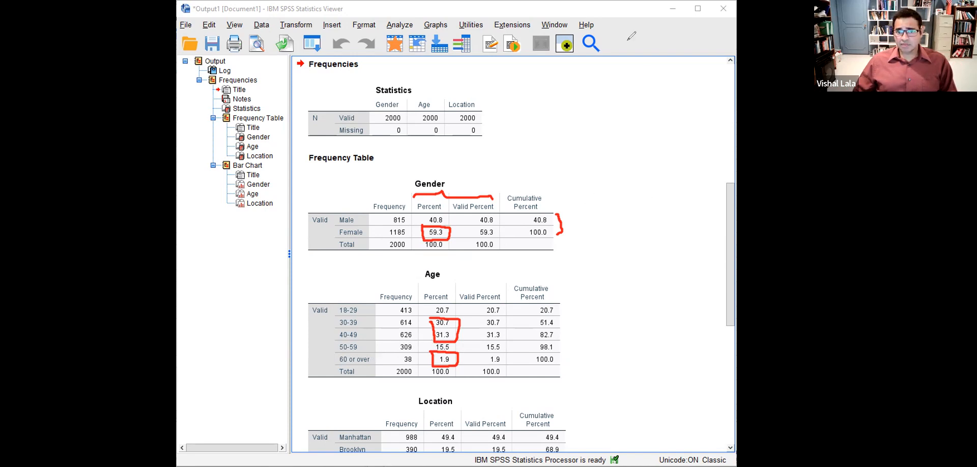
left_click(628, 41)
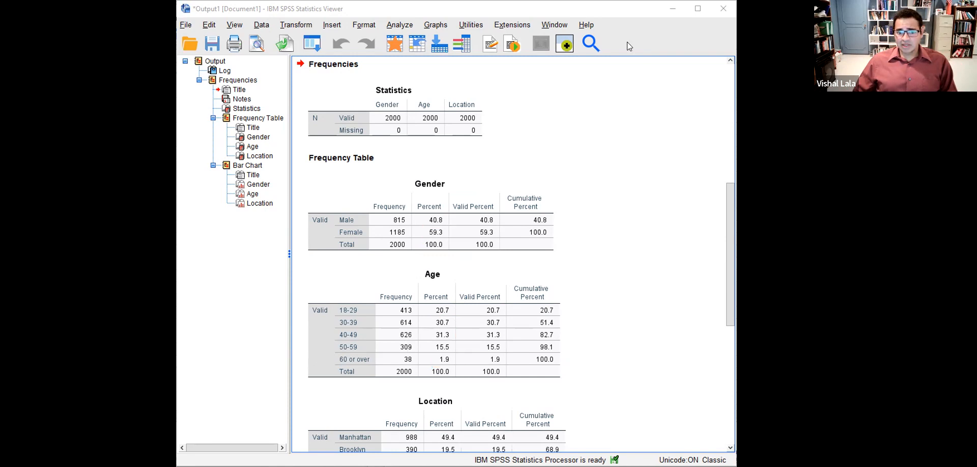
scroll(510, 255, "down", 2)
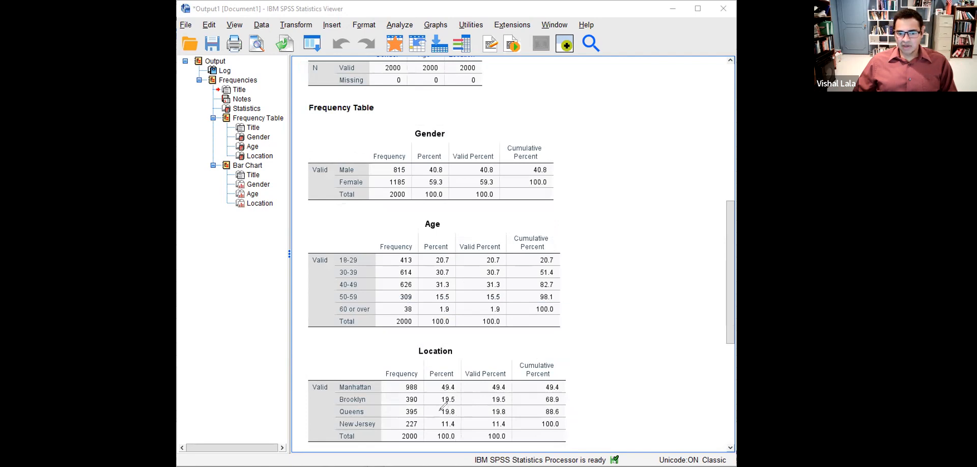
mouse_move(436, 383)
left_mouse_down()
mouse_move(440, 394)
mouse_move(461, 391)
mouse_move(459, 377)
mouse_move(438, 379)
left_mouse_up()
left_click(565, 40)
scroll(628, 236, "down", 7)
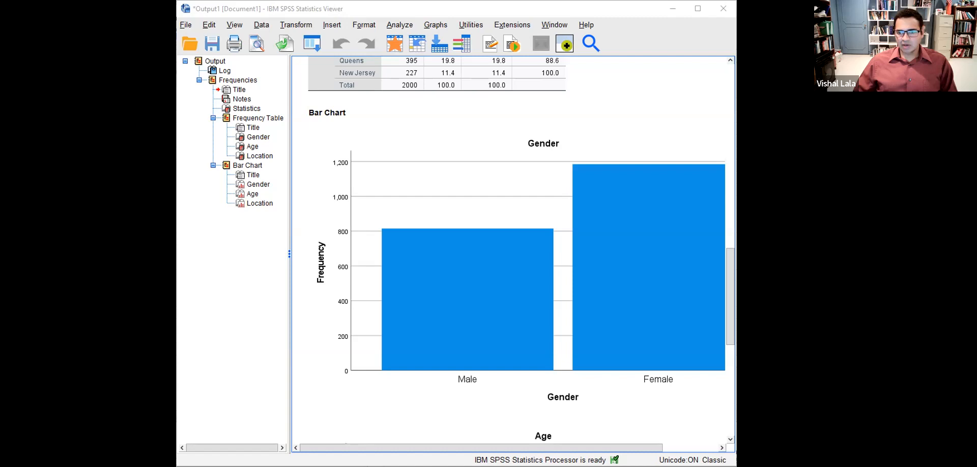
left_click_drag(736, 304, 793, 304)
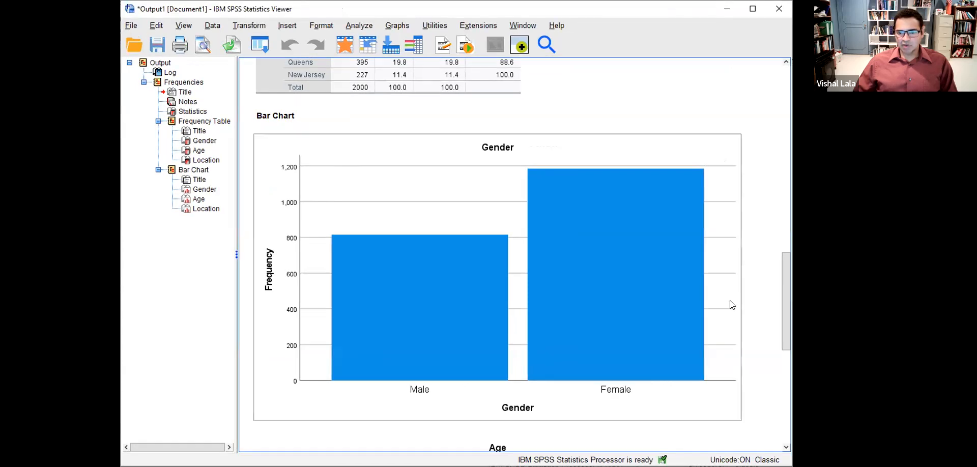
scroll(730, 302, "down", 5)
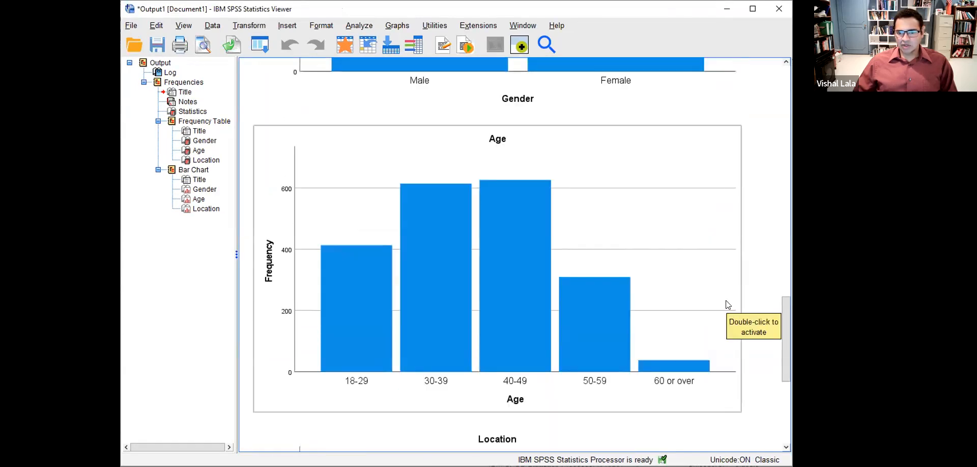
scroll(727, 305, "down", 5)
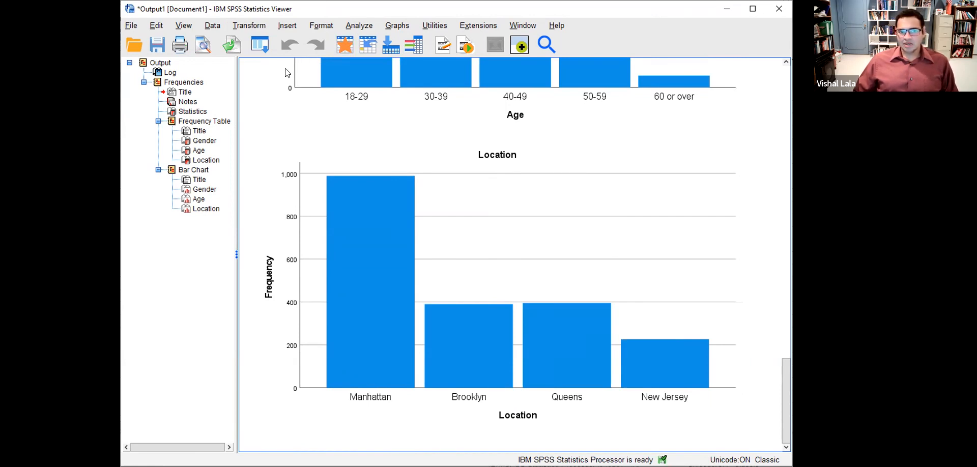
key("alt+Tab")
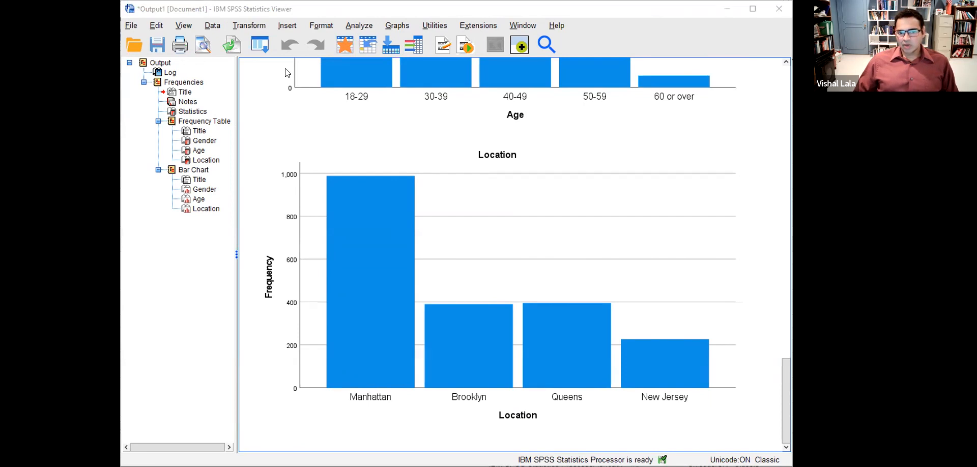
key("alt+Tab")
key("Right")
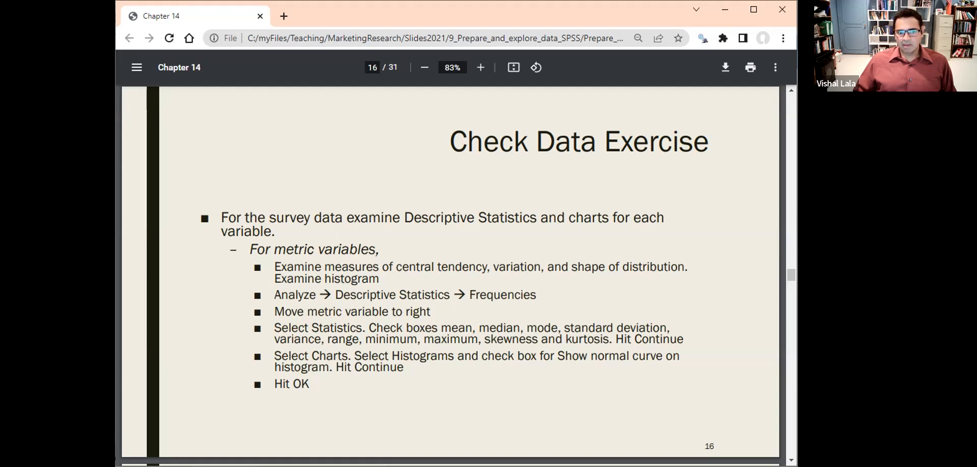
- Tick central tendency, variation and shape on slide 16, bracket the procedure, clear, then return to SPSS
left_click_drag(413, 257, 430, 250)
left_click_drag(509, 258, 529, 248)
left_click_drag(613, 259, 638, 247)
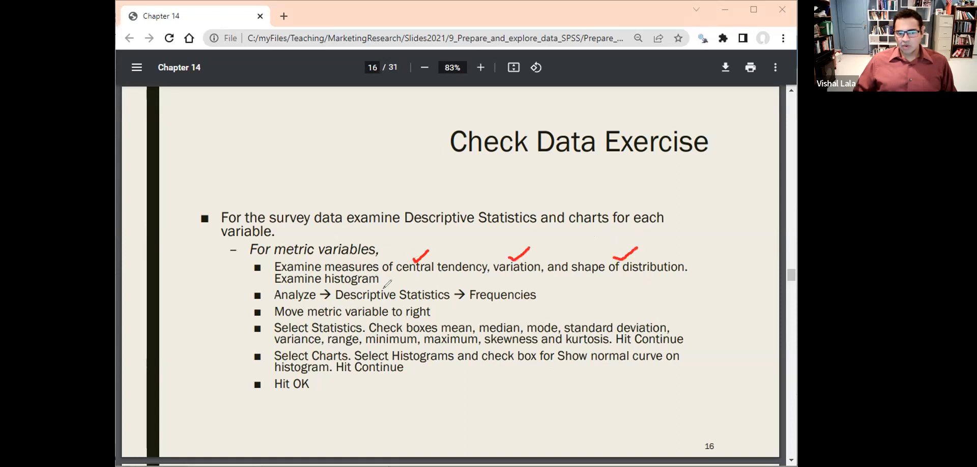
mouse_move(255, 295)
left_mouse_down()
mouse_move(239, 295)
mouse_move(235, 393)
mouse_move(257, 400)
left_mouse_up()
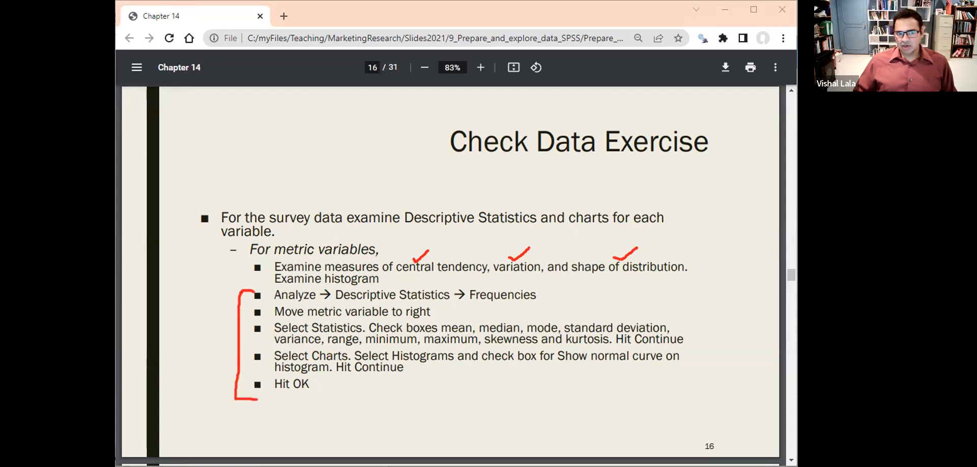
left_click(502, 95)
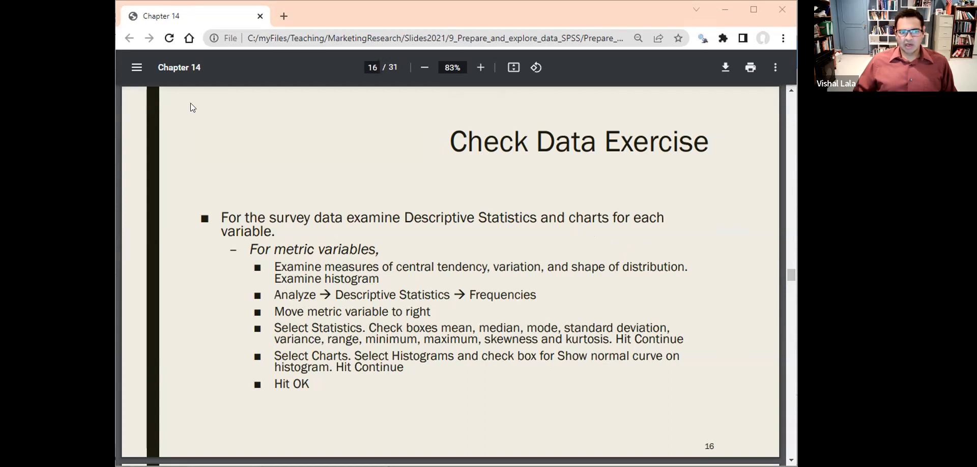
key("alt+Tab")
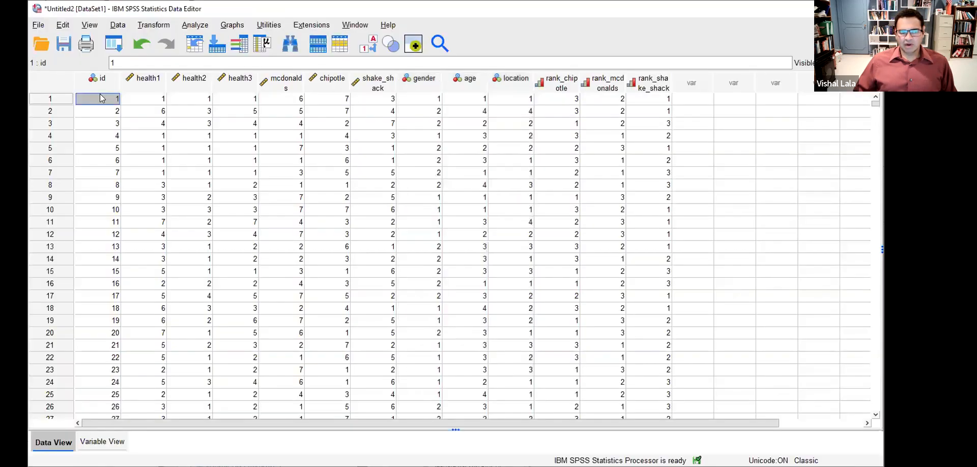
left_click(147, 82)
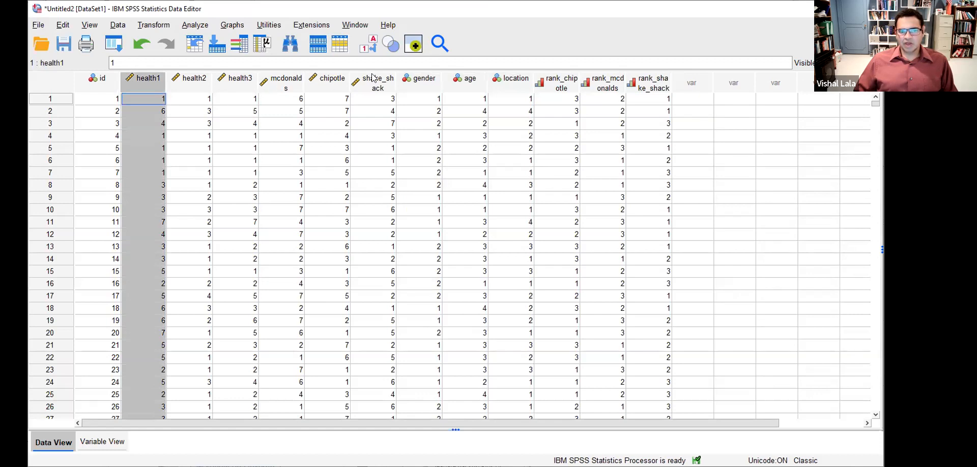
- Select columns health1 through shake_shack, reopen Frequencies, and reset the old variables
left_click(383, 86, "shift")
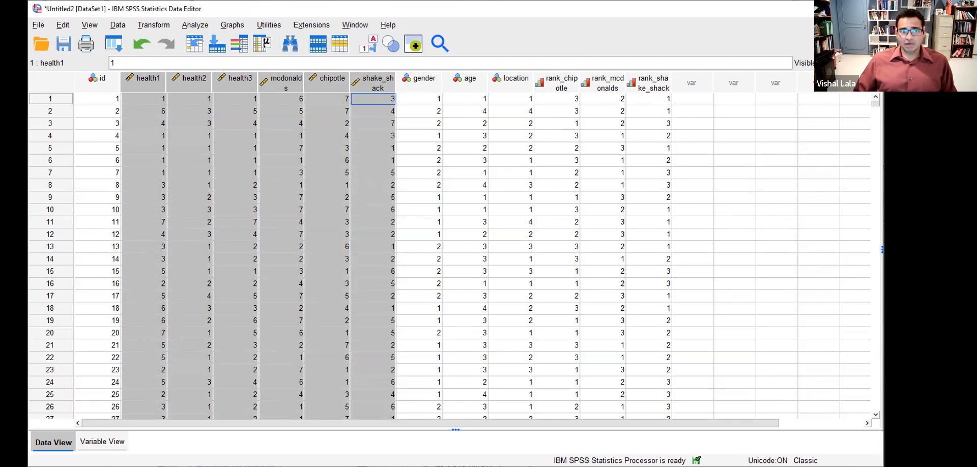
left_click(195, 25)
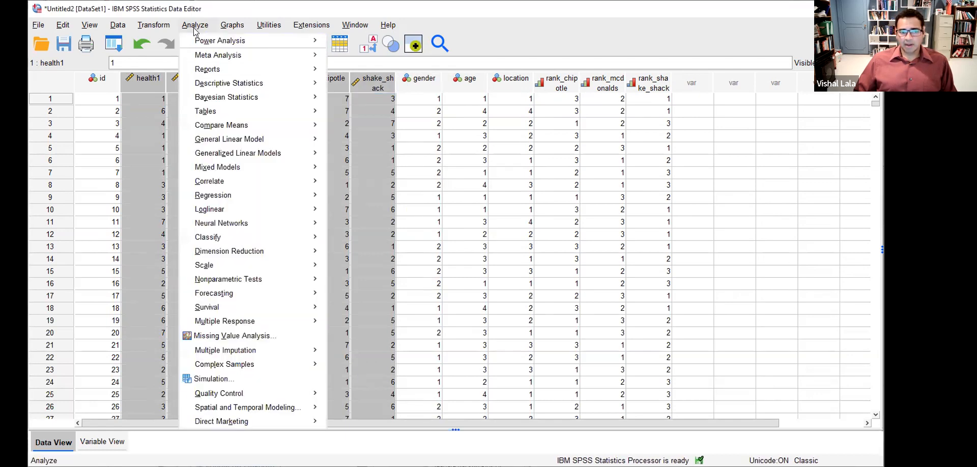
mouse_move(196, 84)
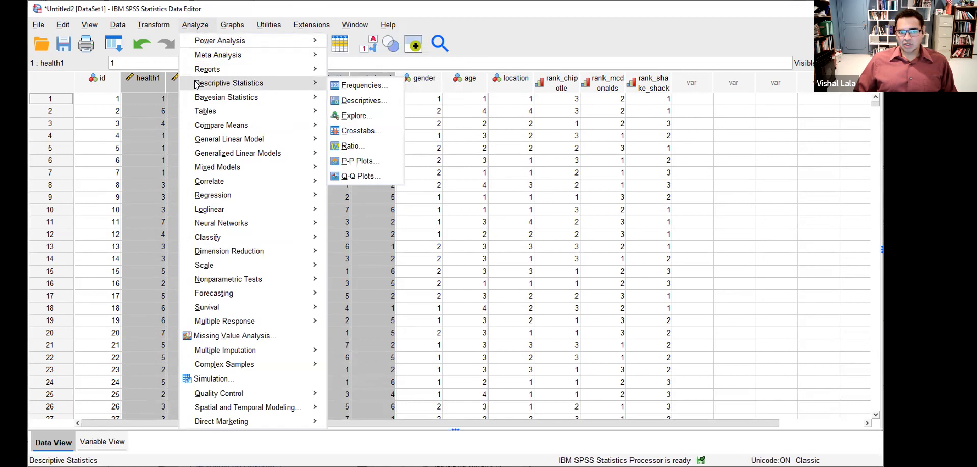
left_click(355, 87)
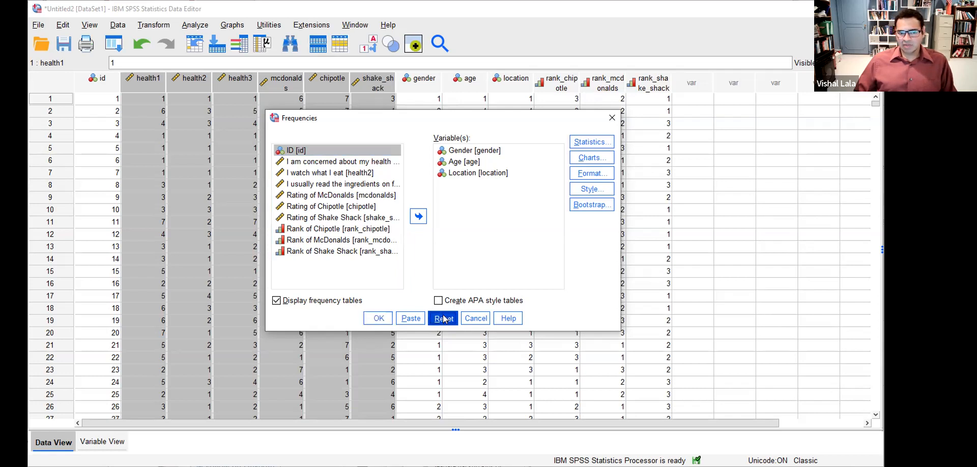
left_click(443, 319)
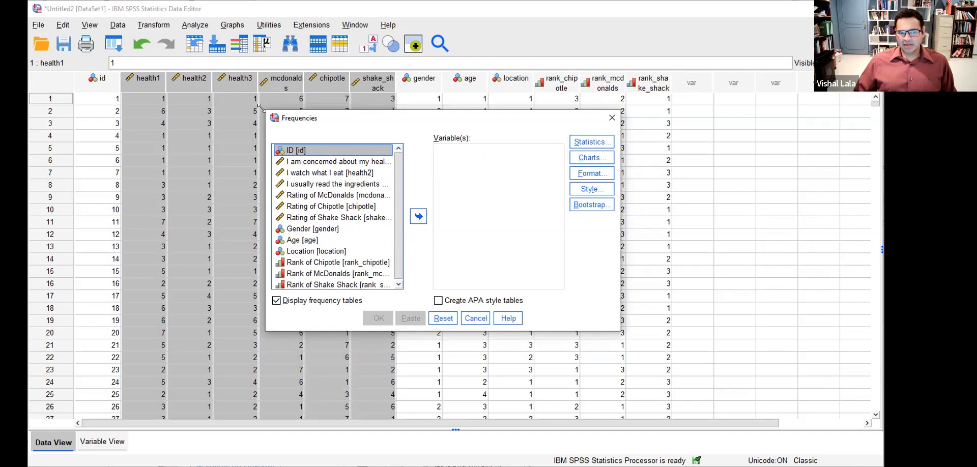
- Widen the dialog and move health1–health3 plus the McDonalds, Chipotle and Shake Shack ratings into Variable(s)
left_click_drag(259, 107, 130, 79)
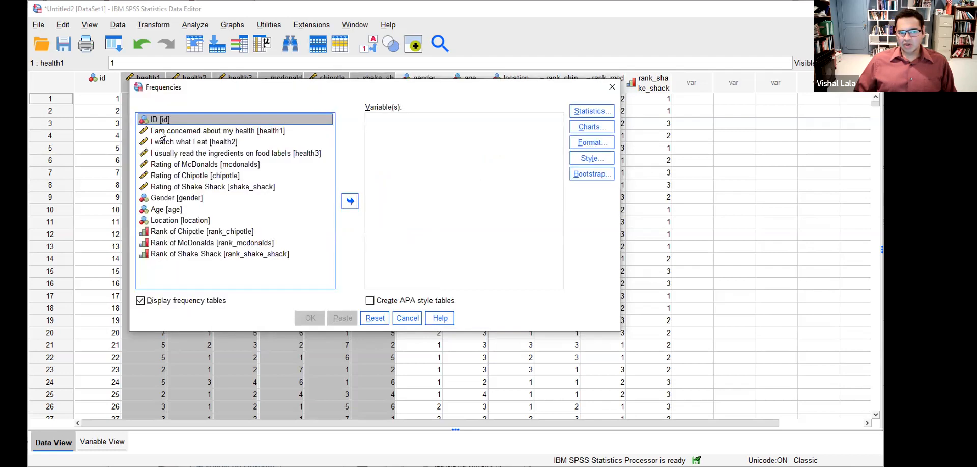
left_click(160, 132)
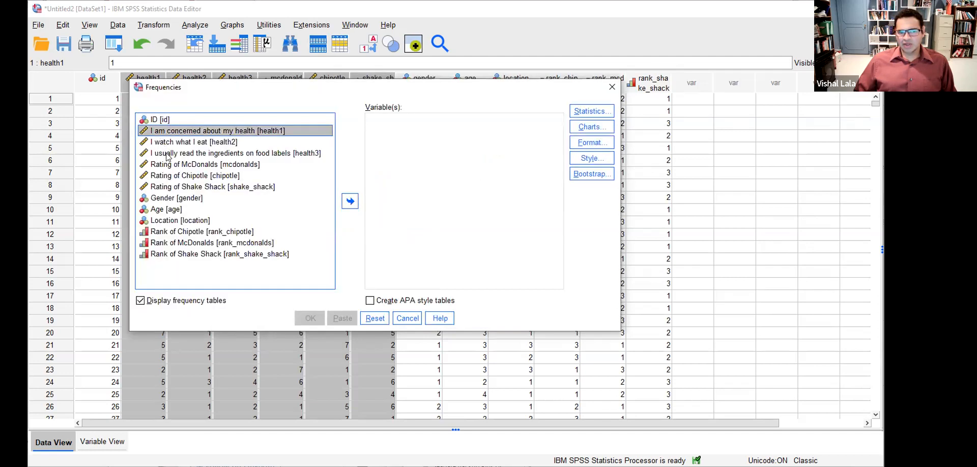
left_click(166, 153, "shift")
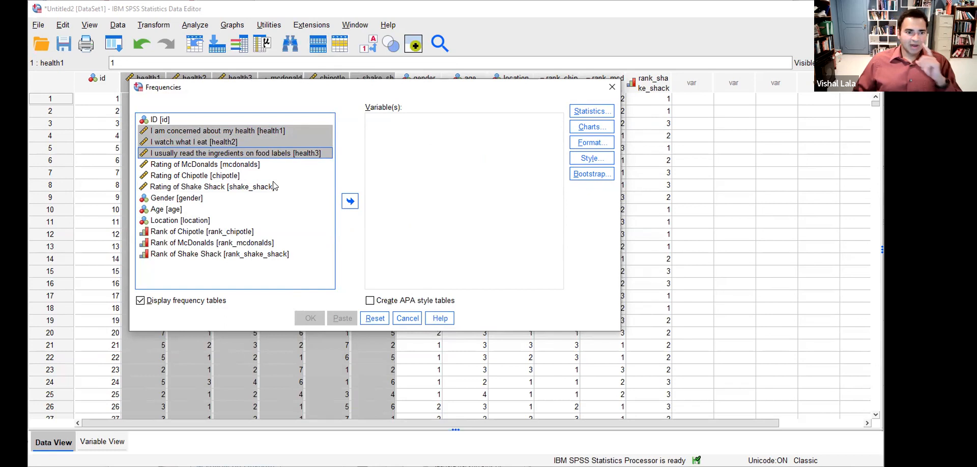
left_click(243, 186, "shift")
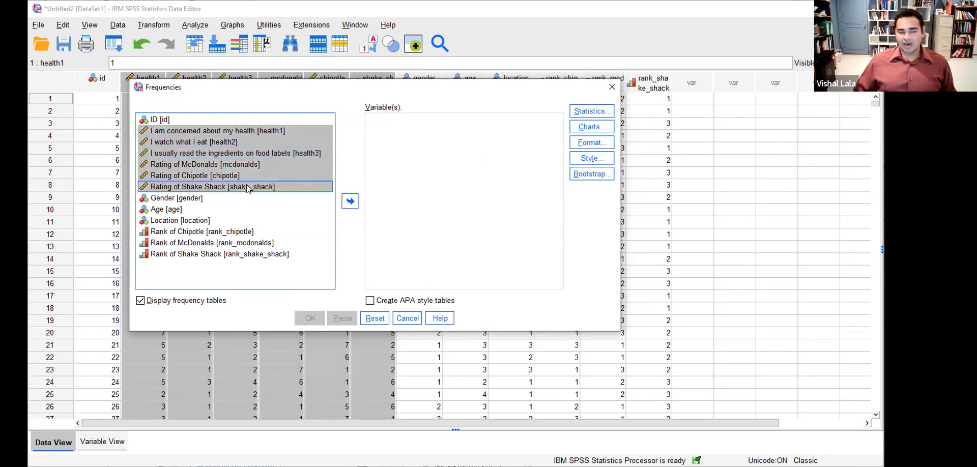
left_click(350, 202)
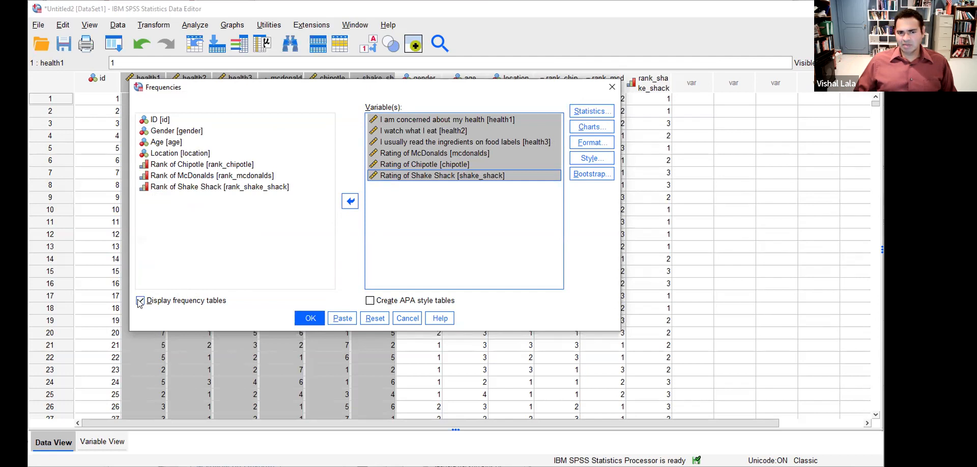
left_click(594, 116)
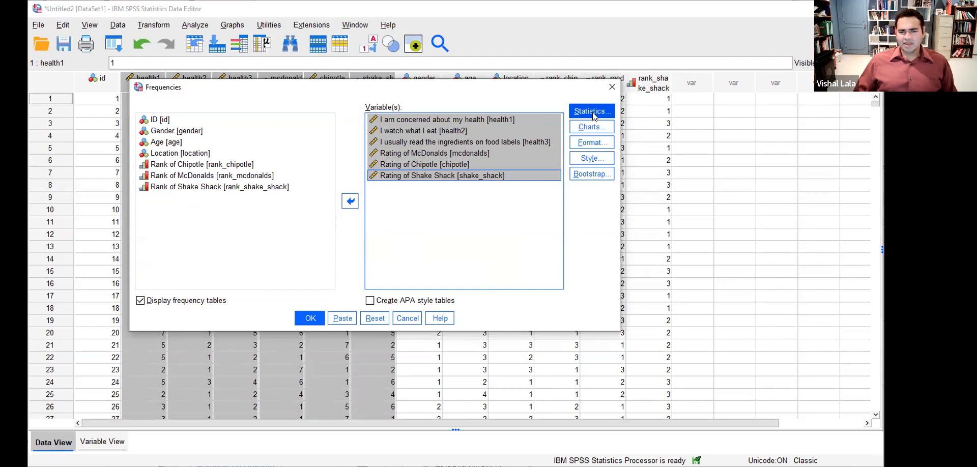
left_click(594, 116)
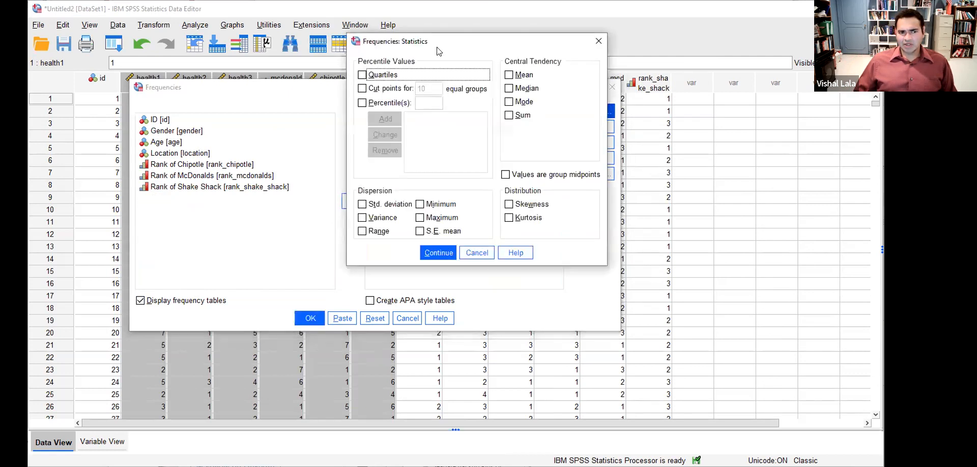
- In Statistics, tick mean, median, mode, std. deviation, variance, range, min, max, skewness and kurtosis
left_click(505, 99)
left_click(505, 112)
left_click(507, 126)
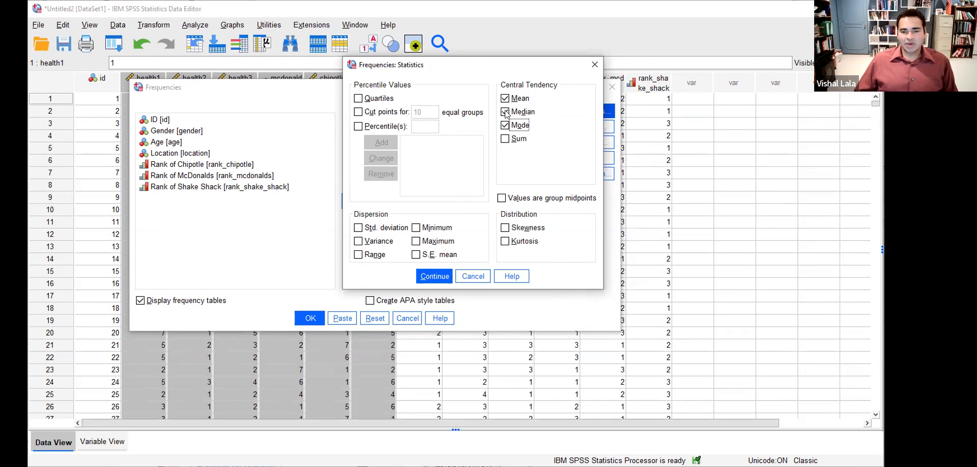
left_click(359, 229)
left_click(359, 241)
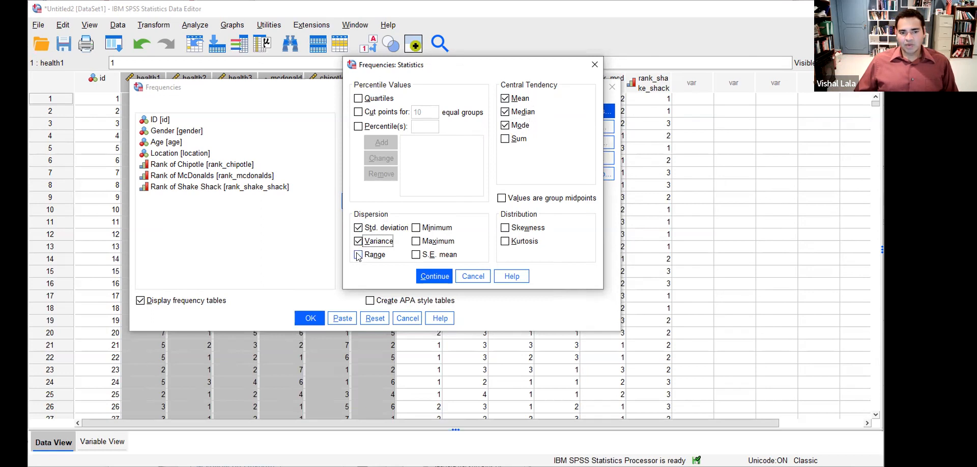
left_click(359, 254)
left_click(416, 228)
left_click(416, 241)
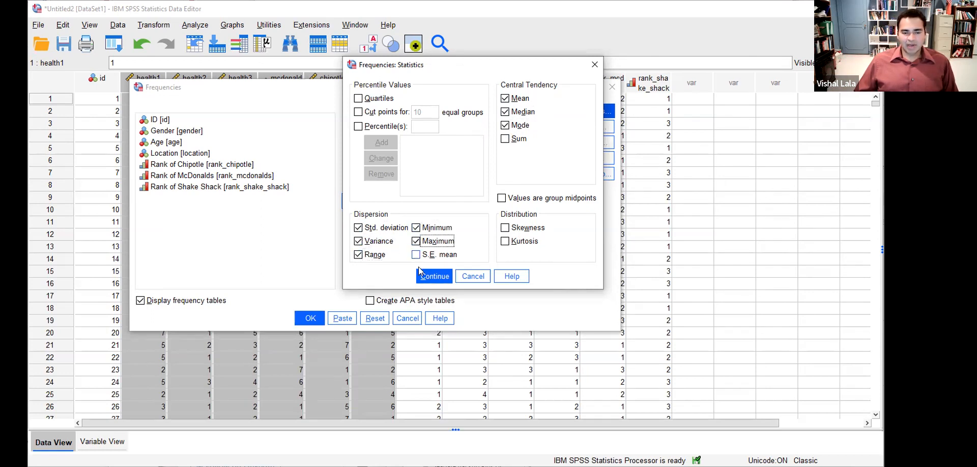
left_click(506, 228)
left_click(505, 242)
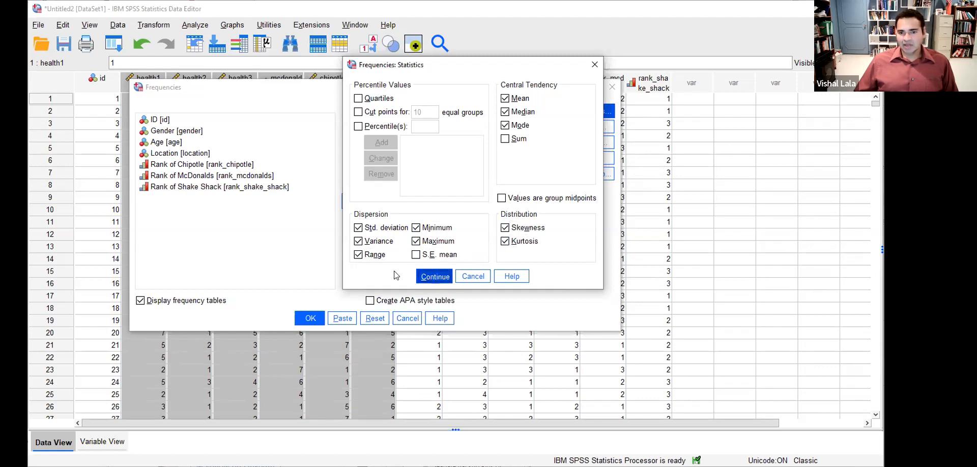
left_click(433, 278)
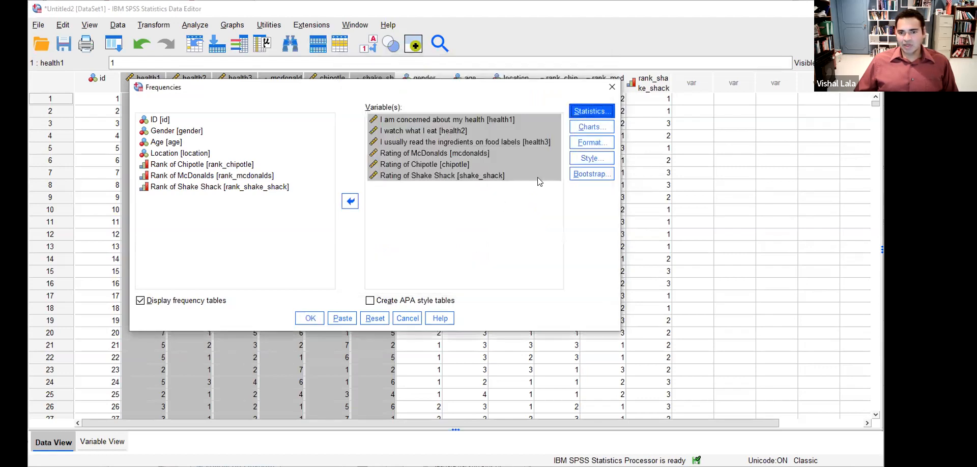
left_click(583, 134)
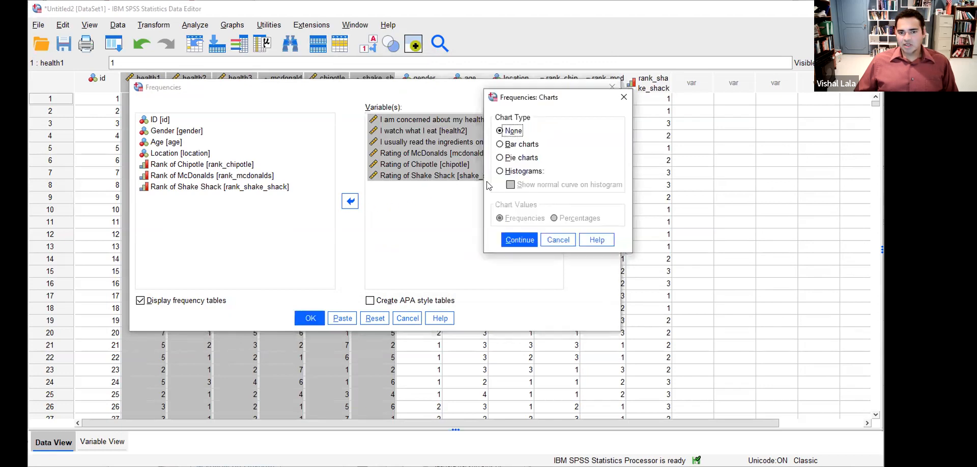
- Choose Histograms with Show normal curve on histogram and confirm the chart settings
left_click(500, 172)
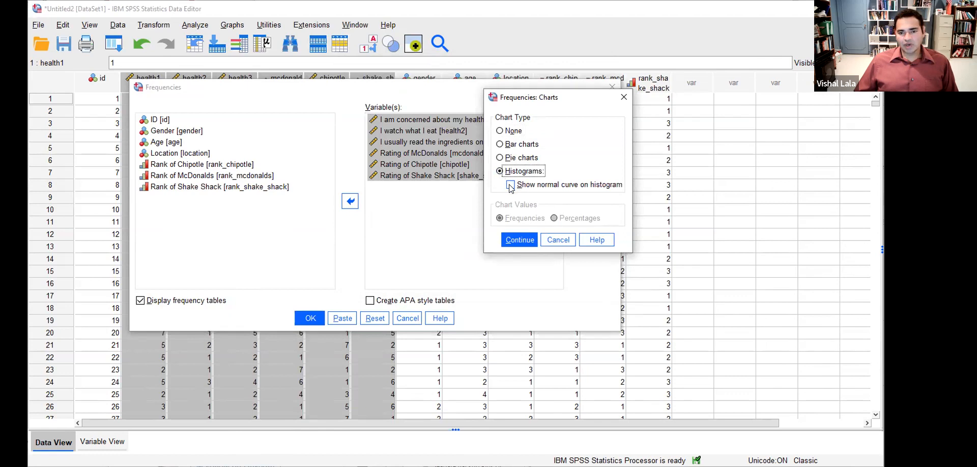
left_click(511, 185)
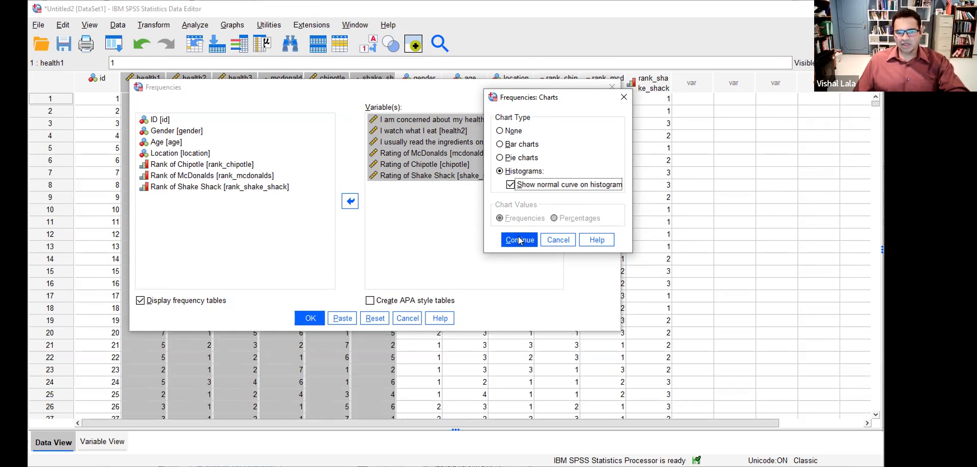
left_click(519, 240)
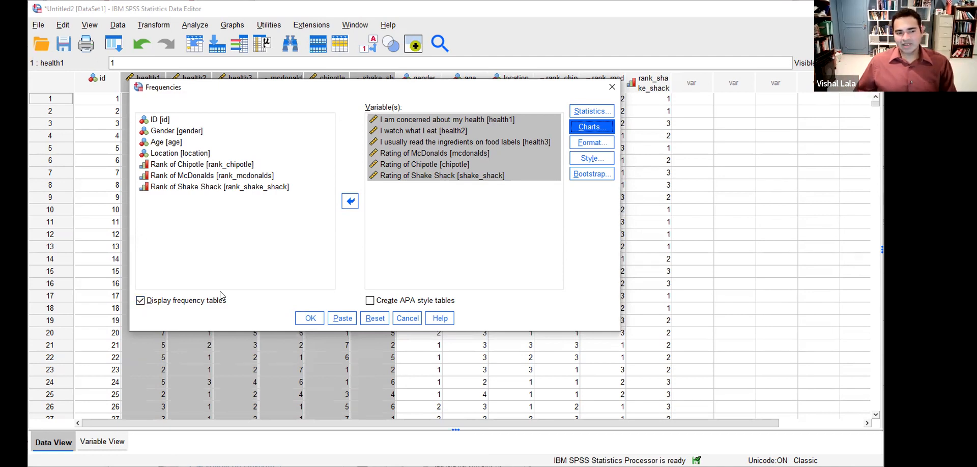
- Run Frequencies, producing statistics for all six variables (health1 mean 4.02) and histograms
left_click(309, 319)
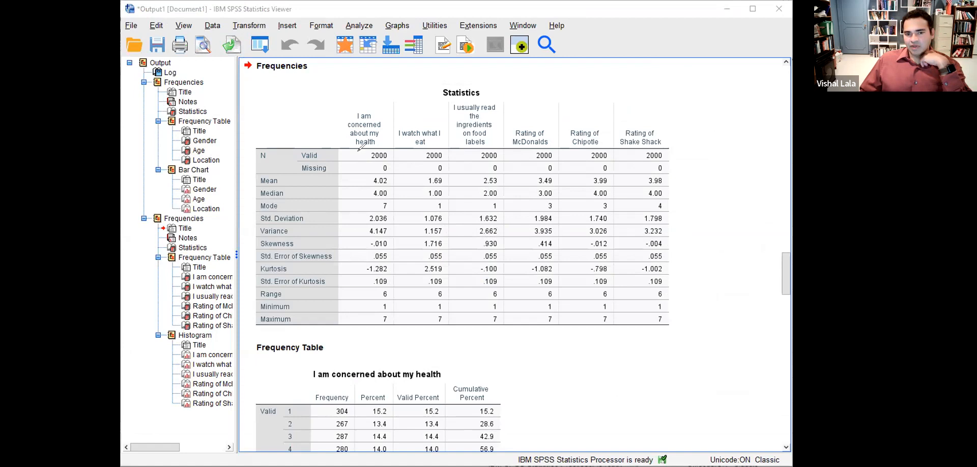
- Circle the N counts of the health items and restaurant ratings in red, then clear the marks
mouse_move(357, 153)
left_mouse_down()
mouse_move(378, 175)
mouse_move(487, 173)
mouse_move(509, 157)
mouse_move(507, 146)
mouse_move(407, 140)
mouse_move(358, 152)
left_mouse_up()
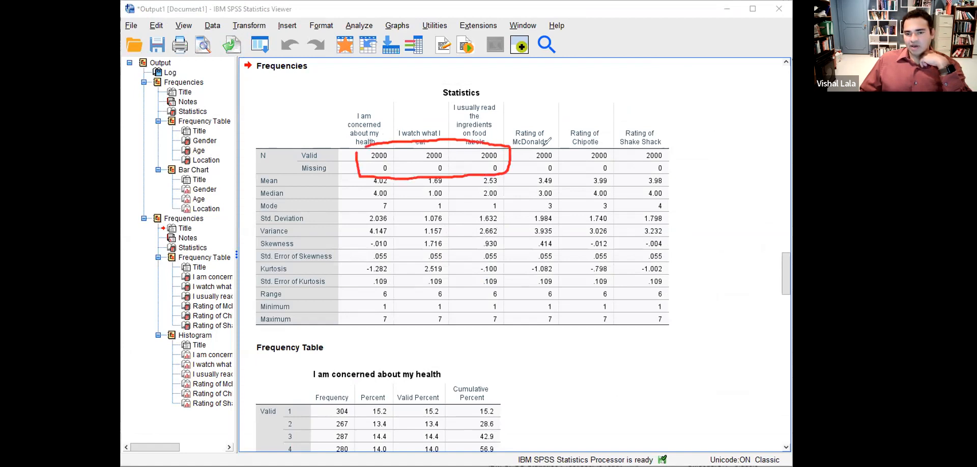
mouse_move(525, 149)
left_mouse_down()
mouse_move(552, 171)
mouse_move(666, 170)
mouse_move(672, 144)
mouse_move(499, 152)
left_mouse_up()
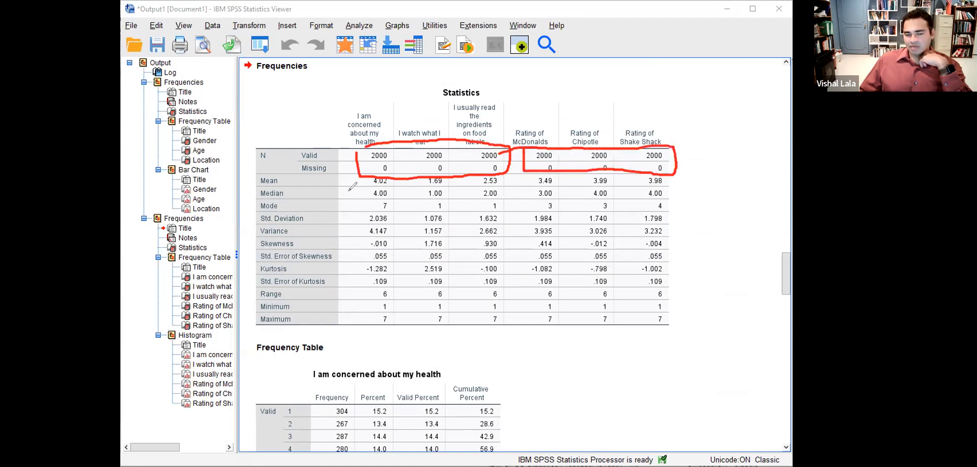
left_click(439, 37)
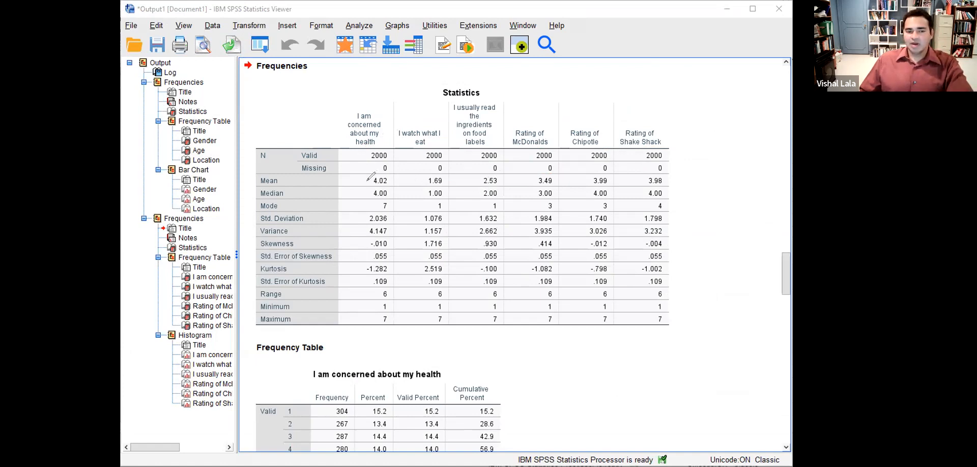
- Bracket the Mean/Median pairs for health1–3 and McDonalds, e.g. 1.69/1.00, 2.53/2.00, 3.49/3.00
mouse_move(367, 179)
left_mouse_down()
mouse_move(368, 199)
mouse_move(379, 200)
mouse_move(400, 177)
mouse_move(367, 176)
left_mouse_up()
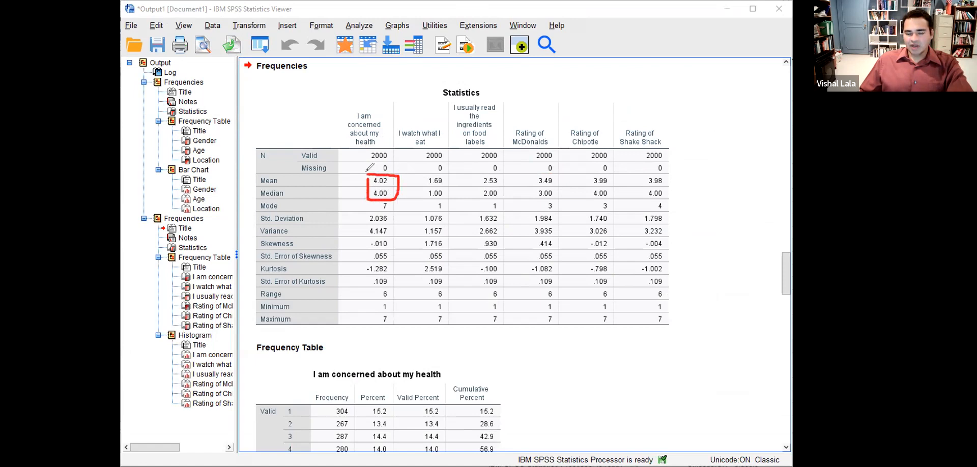
mouse_move(444, 176)
left_mouse_down()
mouse_move(450, 198)
mouse_move(422, 187)
mouse_move(423, 201)
left_mouse_up()
left_click(425, 176)
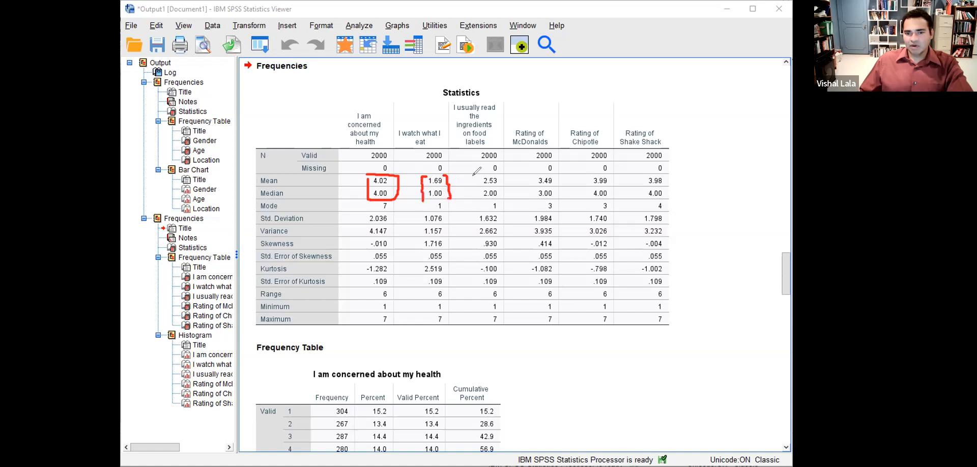
mouse_move(476, 178)
left_mouse_down()
mouse_move(472, 199)
mouse_move(504, 186)
mouse_move(502, 199)
left_mouse_up()
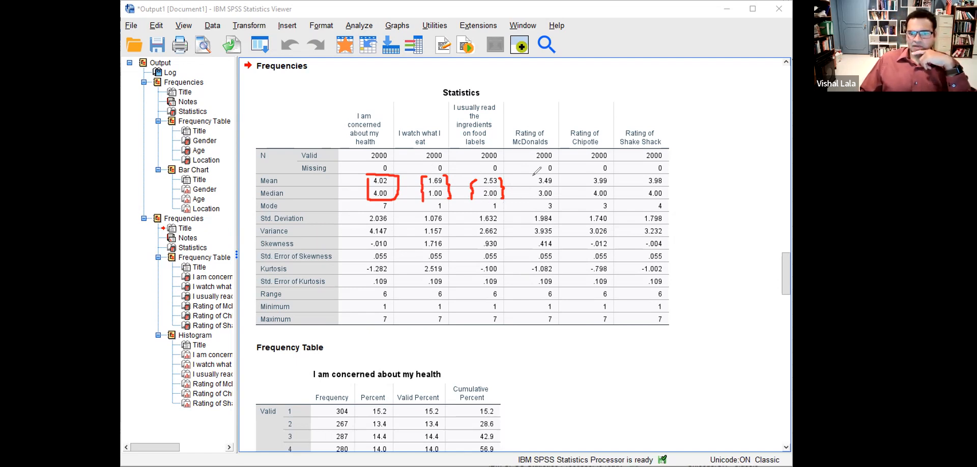
left_click_drag(535, 179, 532, 187)
mouse_move(531, 195)
left_mouse_down()
mouse_move(555, 189)
mouse_move(556, 200)
left_mouse_up()
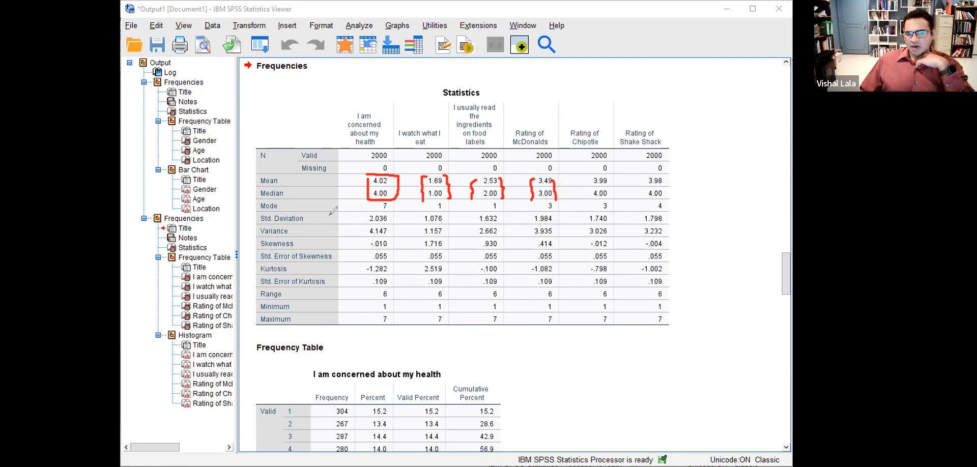
- Bracket Std. Deviation/Variance, underline variances 4.147 and 3.026, circle 3.935, and flag the Skewness row
left_click_drag(332, 213, 337, 237)
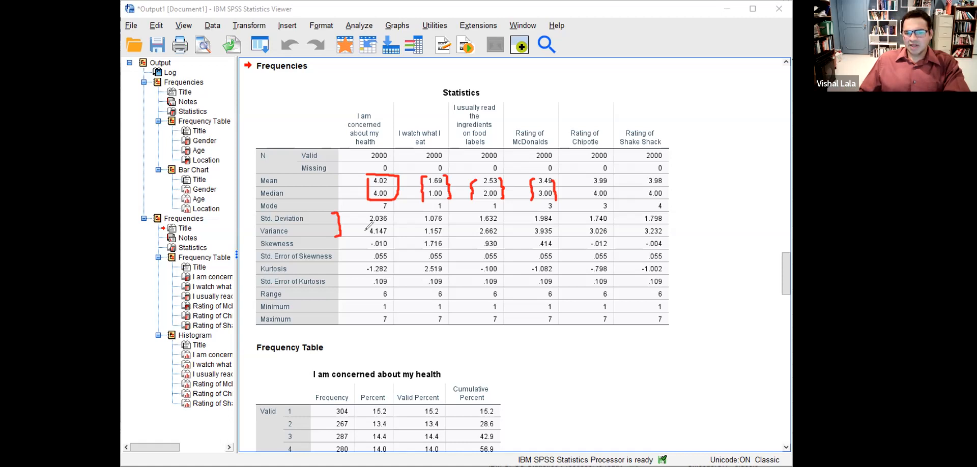
left_click_drag(368, 238, 392, 238)
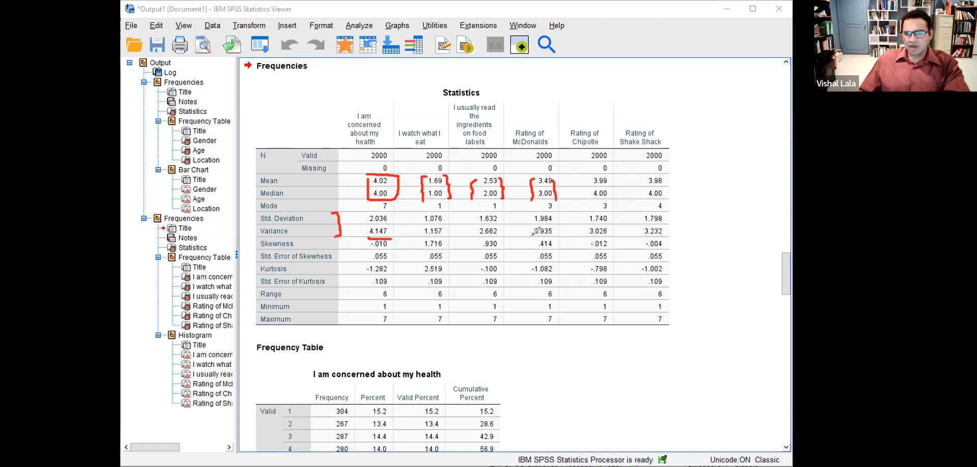
mouse_move(532, 236)
left_mouse_down()
mouse_move(560, 229)
mouse_move(533, 237)
left_mouse_up()
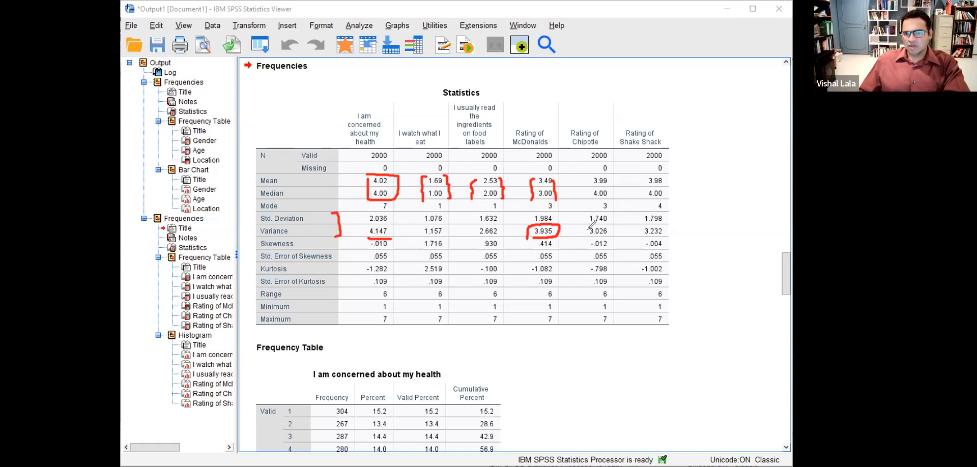
left_click_drag(592, 237, 662, 236)
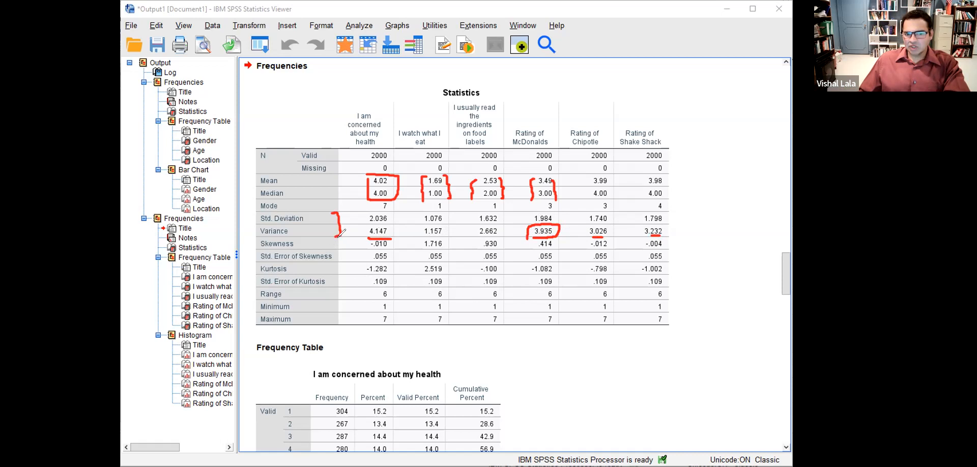
mouse_move(339, 241)
left_mouse_down()
mouse_move(342, 277)
mouse_move(351, 277)
left_mouse_up()
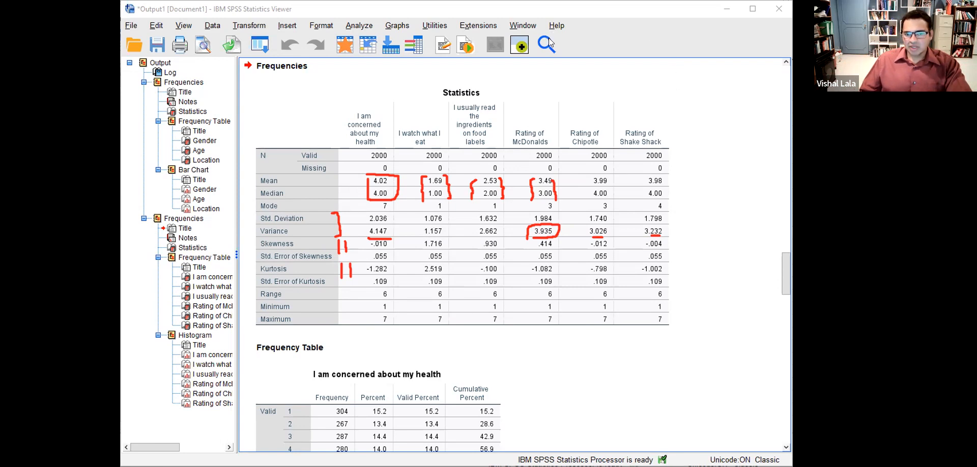
- Scroll the Viewer down from the Statistics table to the histograms
scroll(604, 268, "down", 5)
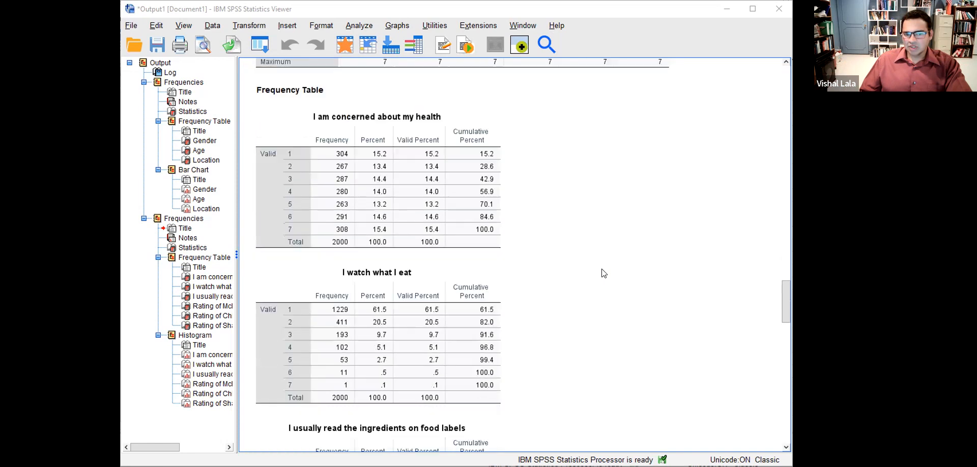
scroll(604, 273, "down", 14)
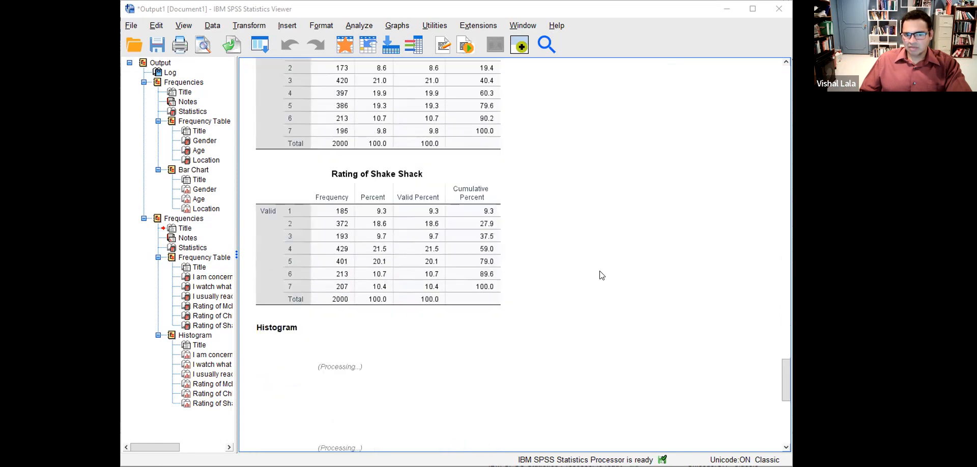
scroll(600, 273, "down", 5)
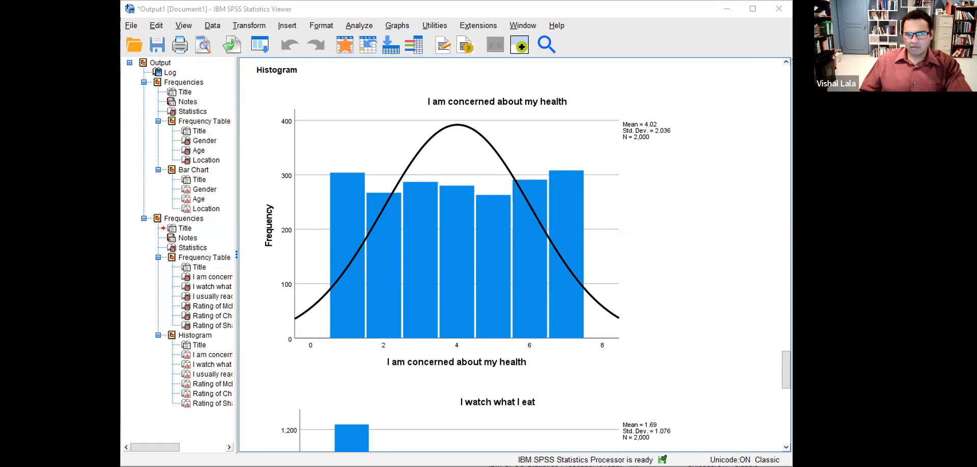
scroll(592, 268, "down", 5)
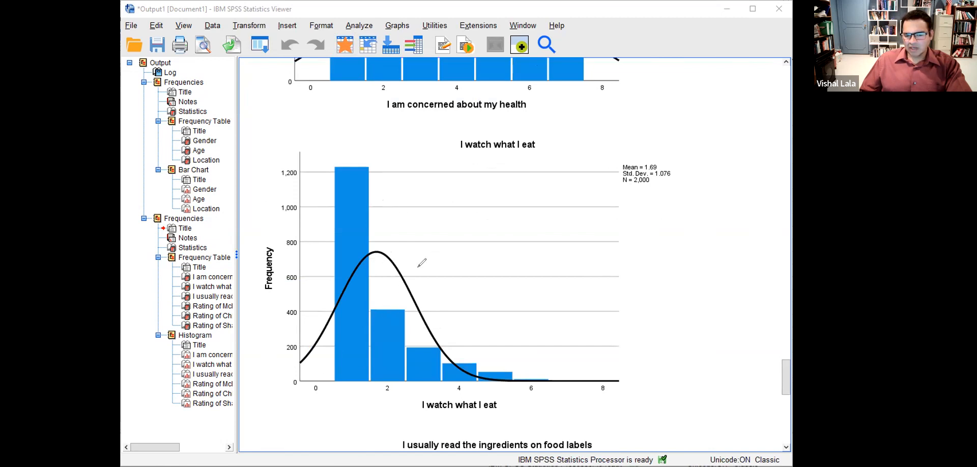
- Circle the tallest I watch what I eat bar and point out the histogram's long right tail
mouse_move(334, 158)
left_mouse_down()
mouse_move(322, 255)
mouse_move(372, 155)
mouse_move(312, 177)
left_mouse_up()
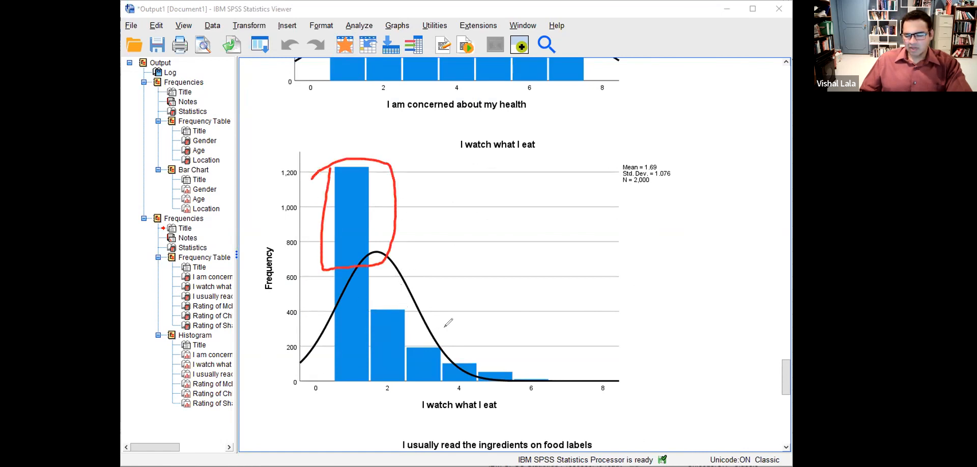
mouse_move(481, 364)
left_mouse_down()
mouse_move(576, 363)
mouse_move(562, 369)
left_mouse_up()
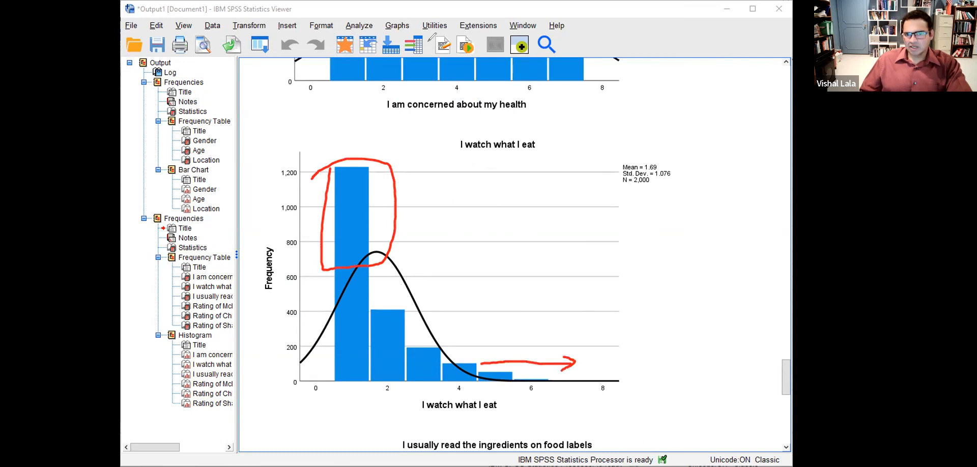
scroll(582, 273, "down", 5)
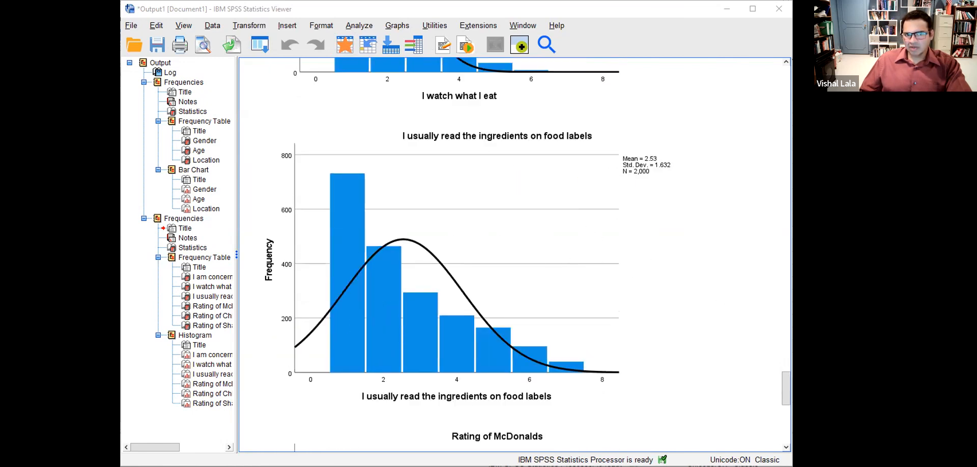
- Point out the ingredients histogram's right tail, then trace and clear the McDonalds bar tops
left_click_drag(584, 316, 507, 319)
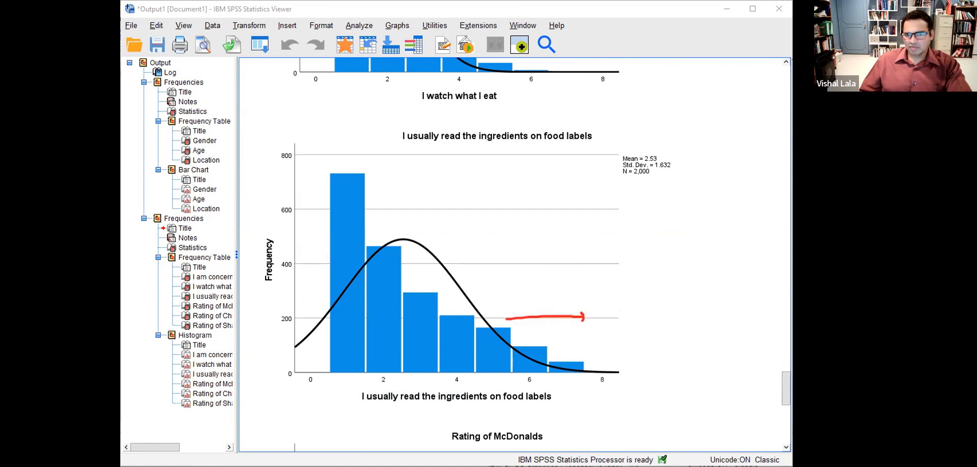
scroll(628, 257, "down", 5)
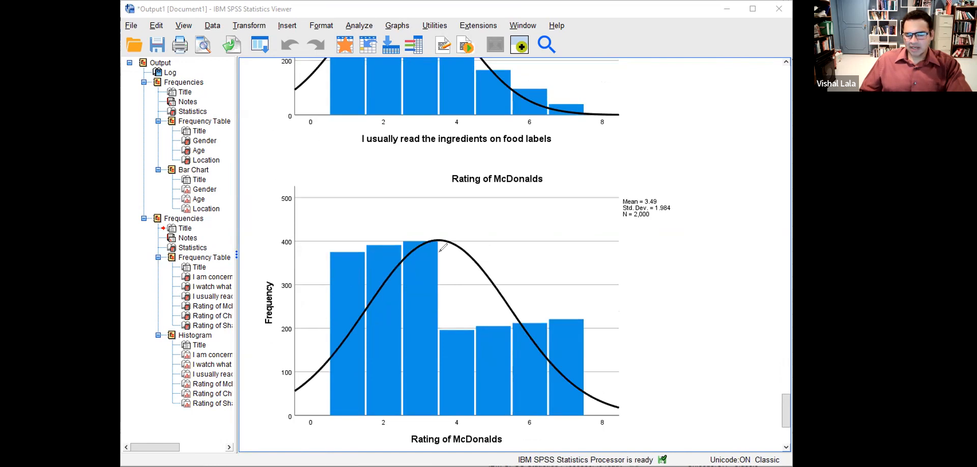
left_click_drag(331, 257, 422, 244)
left_click_drag(443, 328, 565, 311)
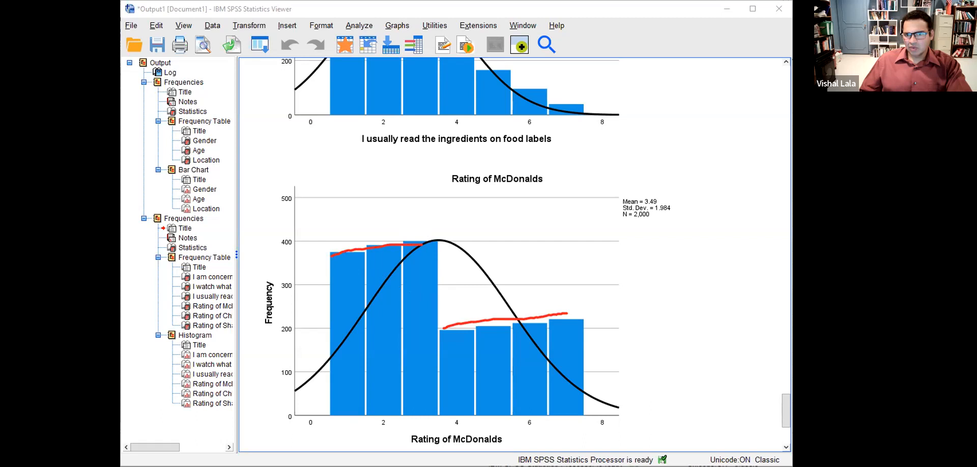
left_click(338, 326)
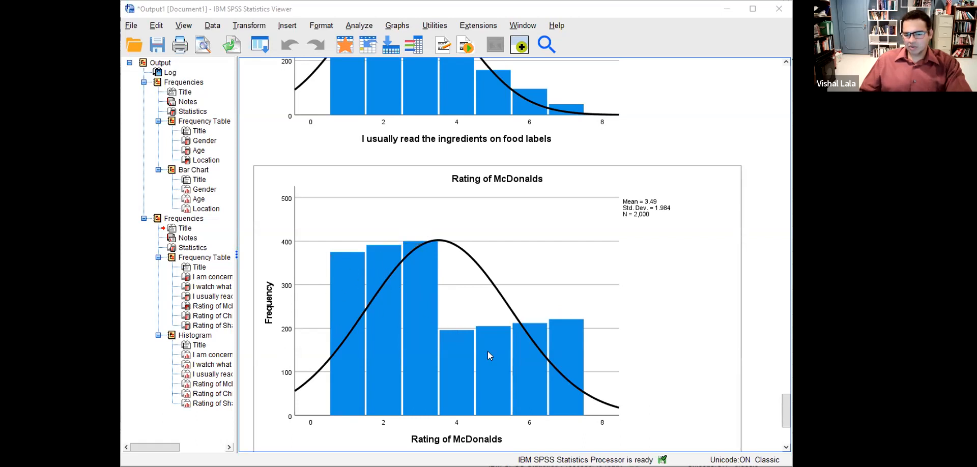
- Scroll past the Chipotle histogram down to the Rating of Shake Shack histogram
scroll(488, 351, "down", 3)
scroll(489, 355, "down", 5)
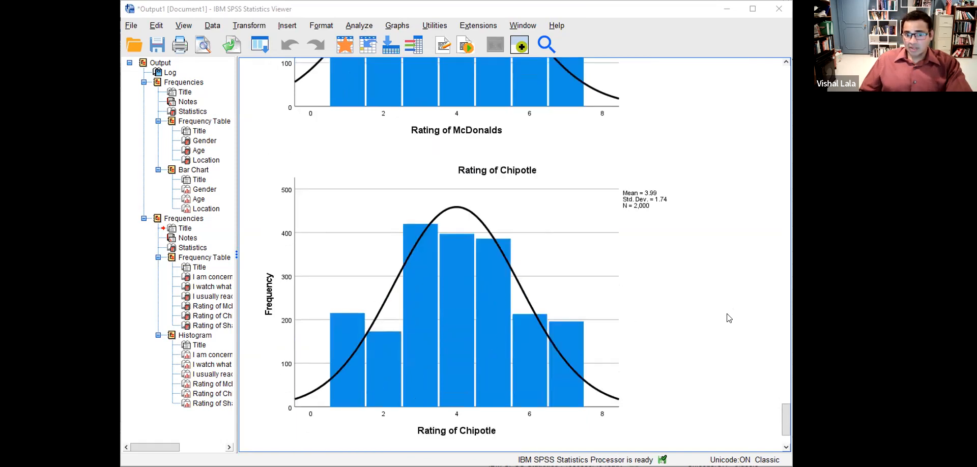
scroll(725, 320, "down", 3)
scroll(687, 321, "down", 4)
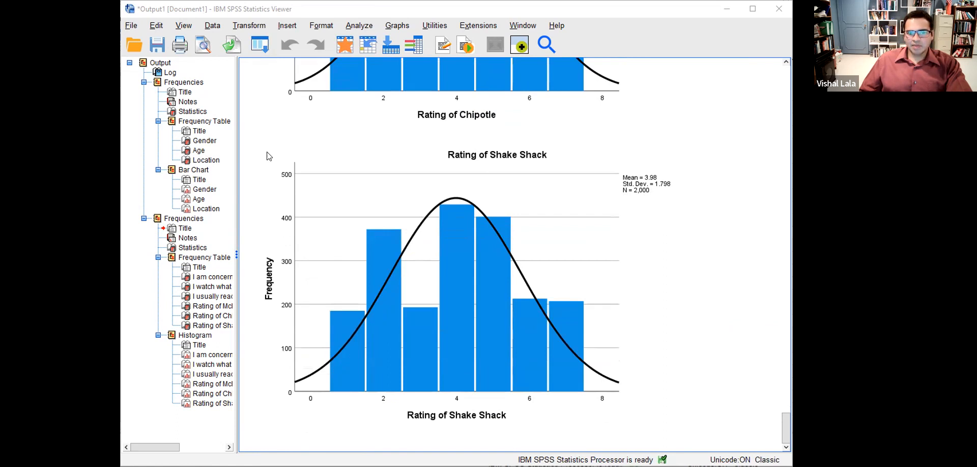
- Switch to the lecture slides PDF in Chrome and show slide 17, Edit Data
key("alt+Tab")
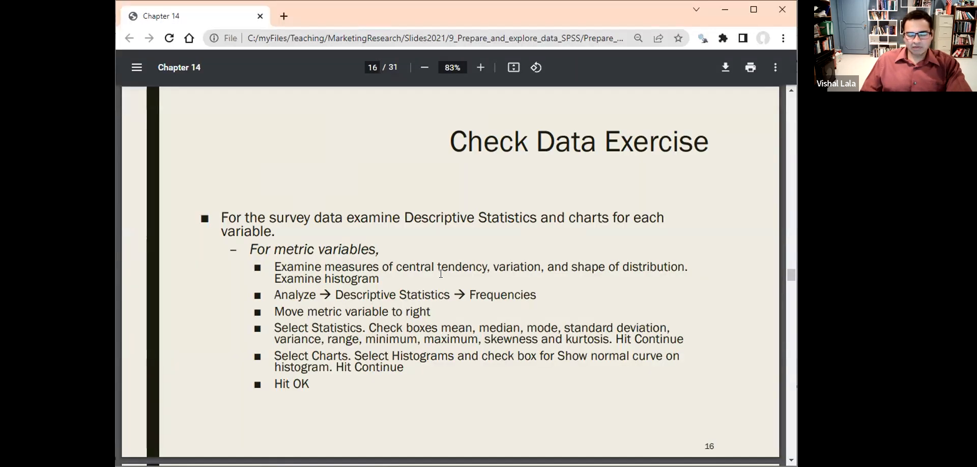
key("Left")
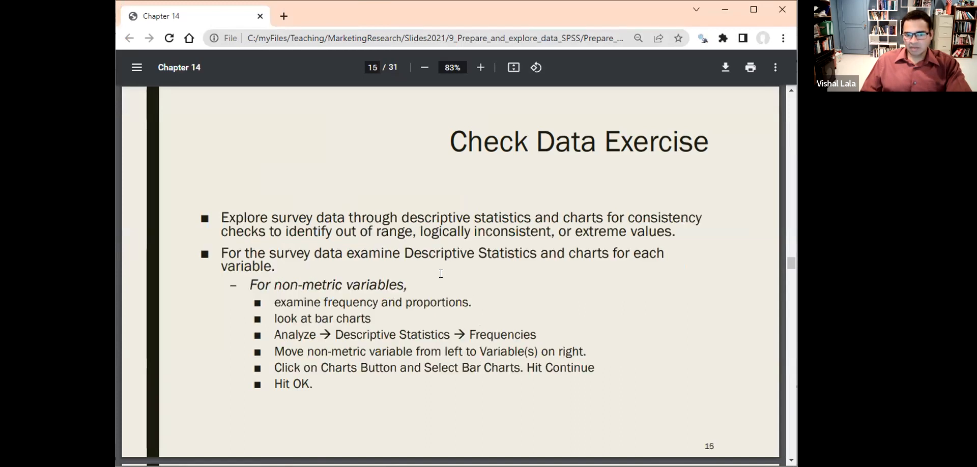
key("Right")
key("Right")
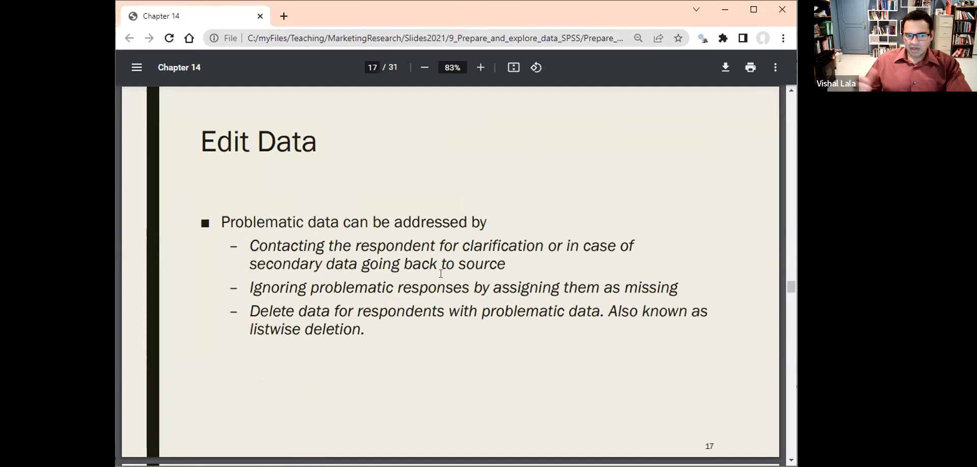
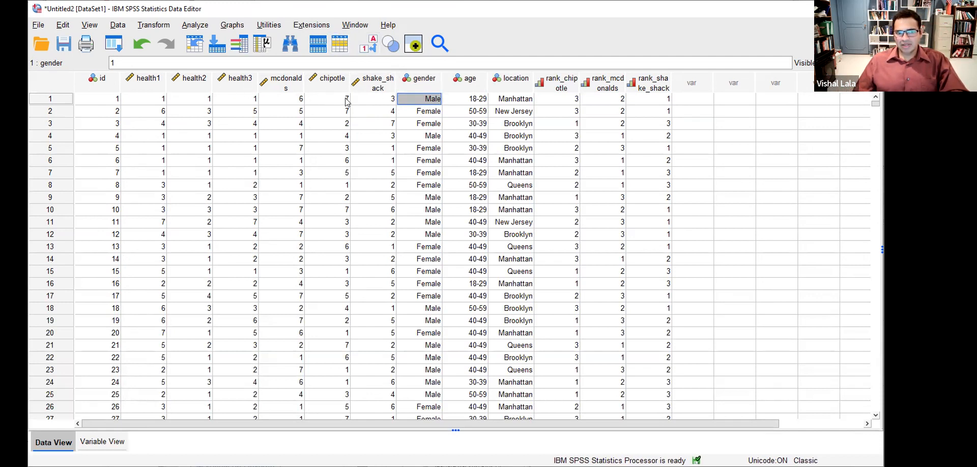
- Open the Select Cases dialog from the Data menu
left_click(119, 25)
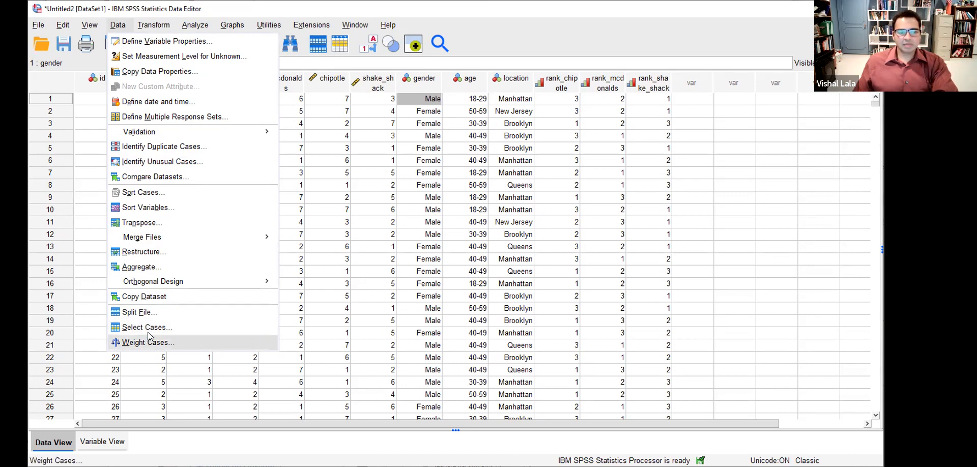
left_click(153, 327)
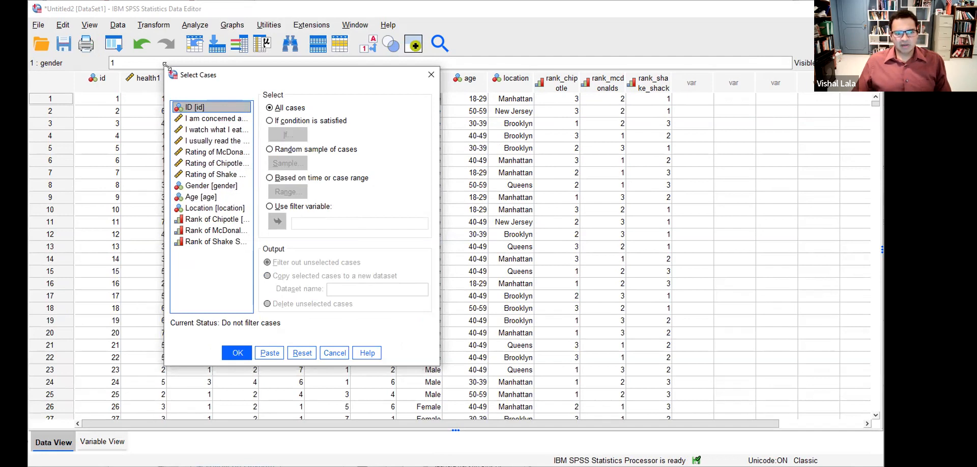
- Choose 'If condition is satisfied' and define the condition gender=1
left_click_drag(165, 64, 60, 62)
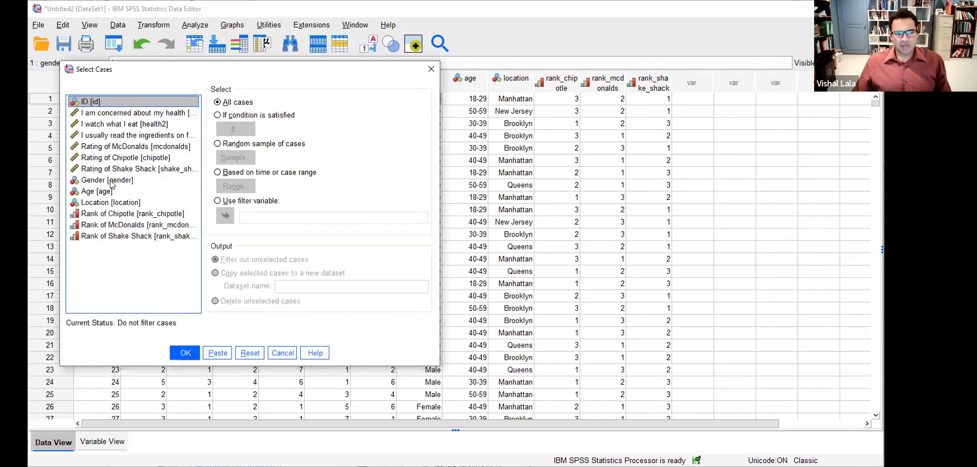
left_click(111, 181)
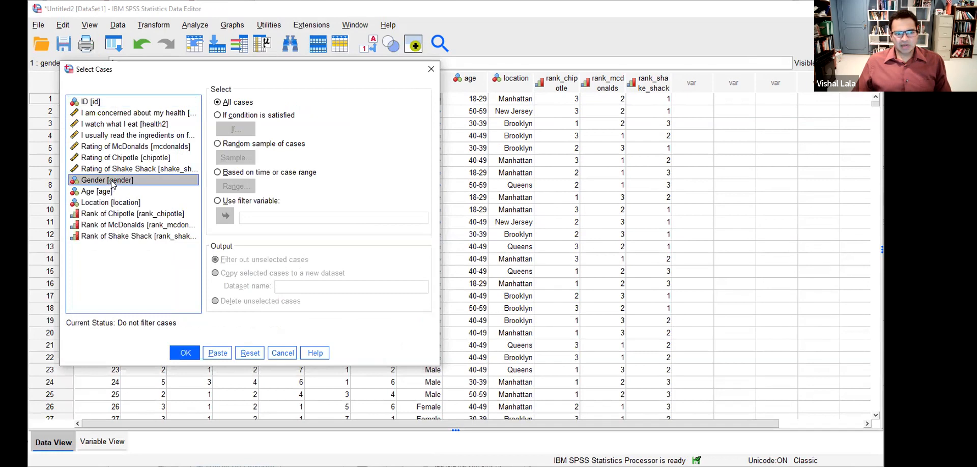
left_click(218, 115)
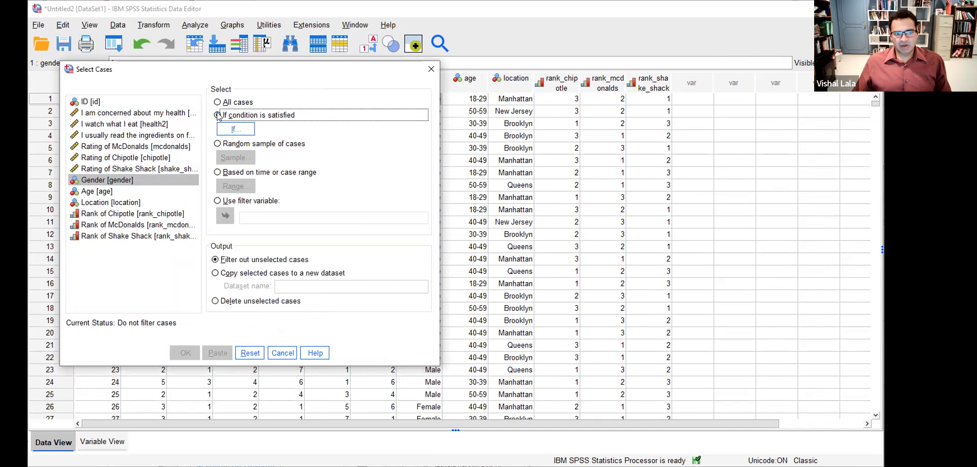
left_click(236, 130)
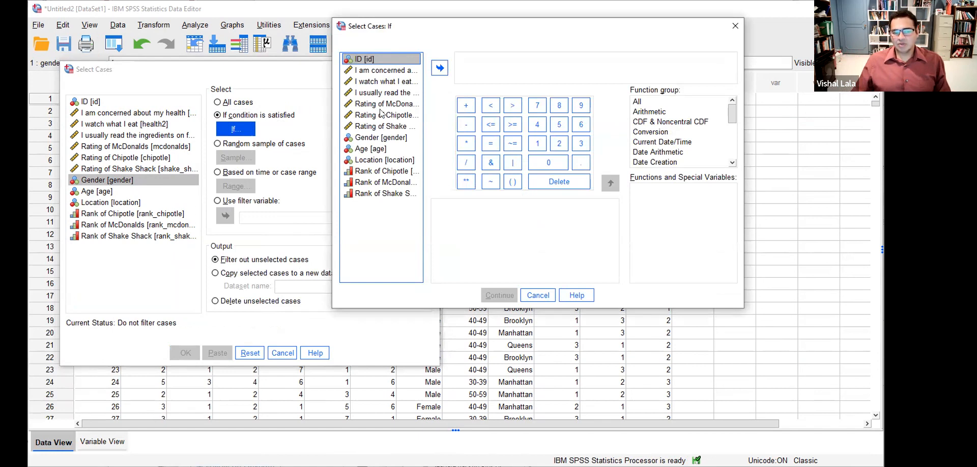
left_click(390, 138)
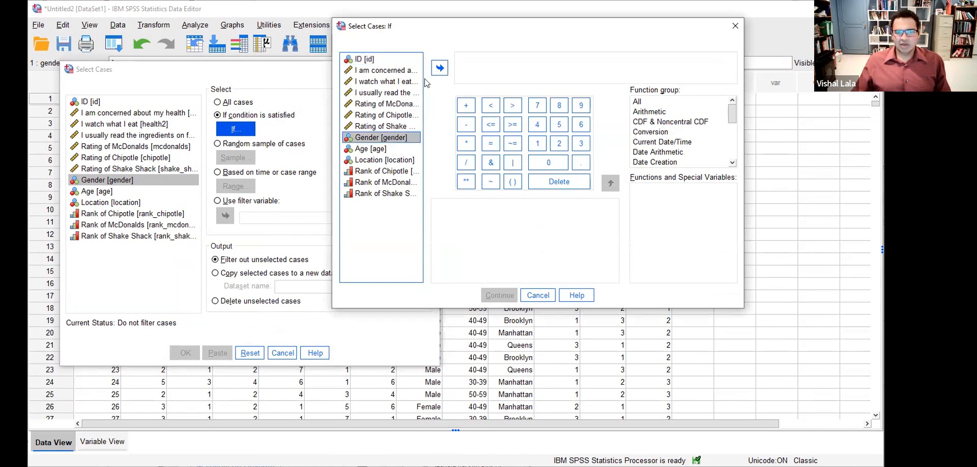
left_click(440, 68)
type("=")
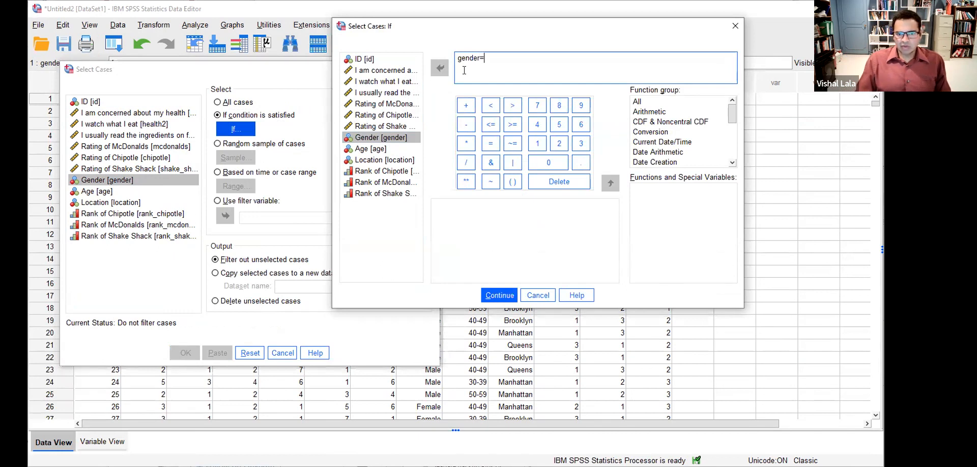
type("1")
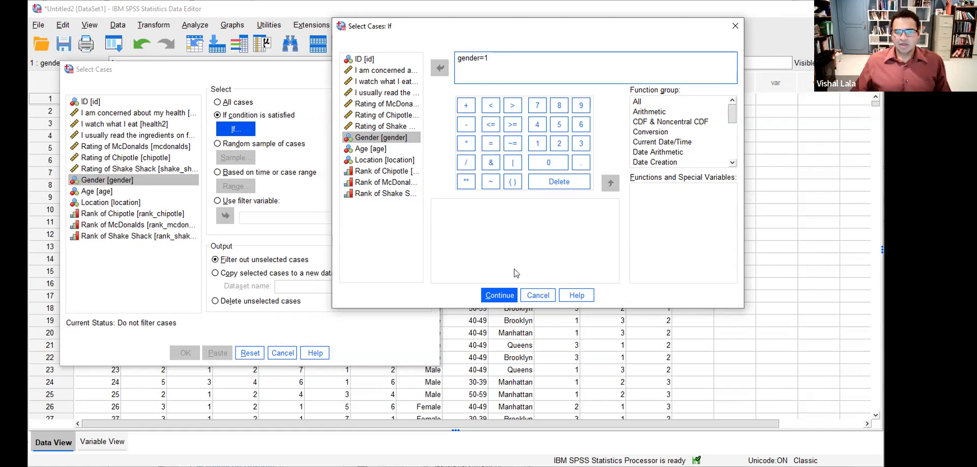
left_click(500, 296)
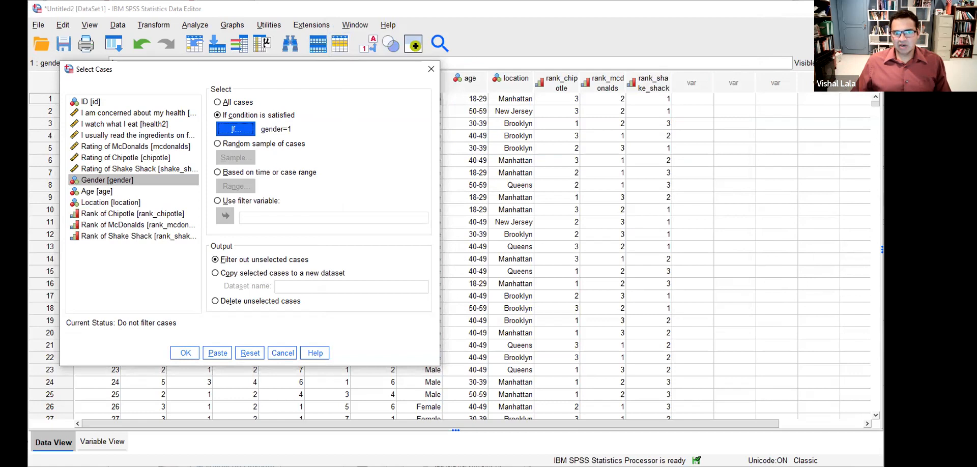
- Apply the gender=1 selection with 'Filter out unselected cases' kept, leaving only male cases active
mouse_move(266, 110)
left_mouse_down()
mouse_move(275, 140)
mouse_move(312, 125)
mouse_move(263, 115)
left_mouse_up()
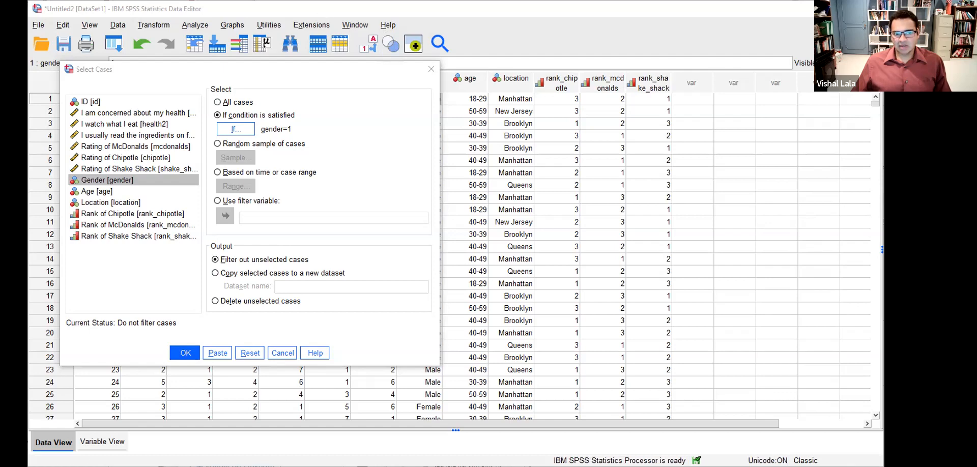
mouse_move(208, 249)
left_mouse_down()
mouse_move(311, 266)
mouse_move(338, 252)
mouse_move(204, 240)
left_mouse_up()
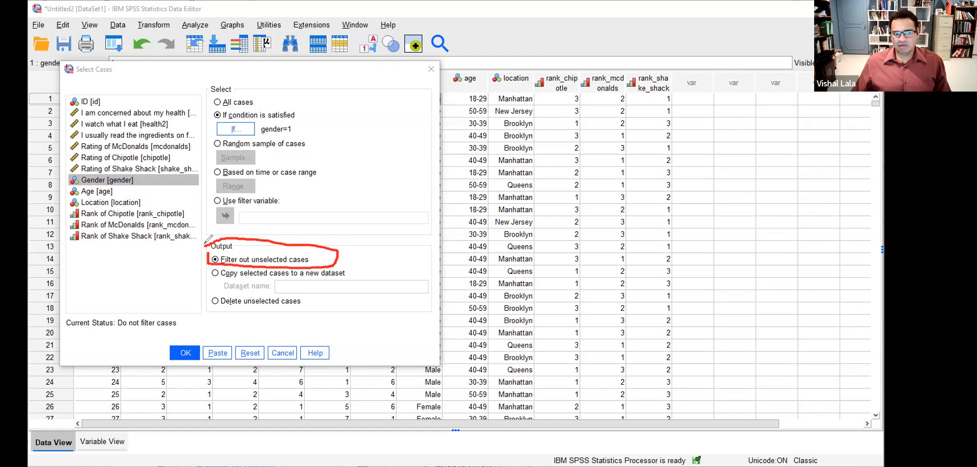
left_click(564, 49)
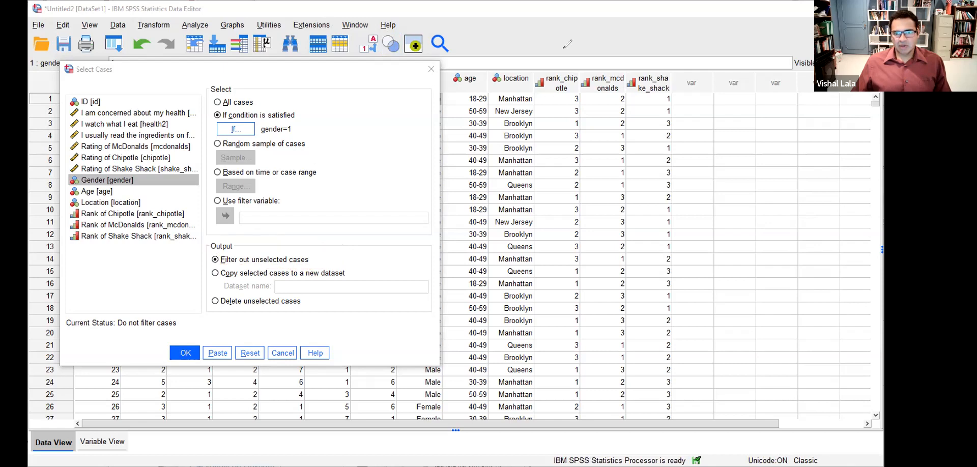
left_click(184, 353)
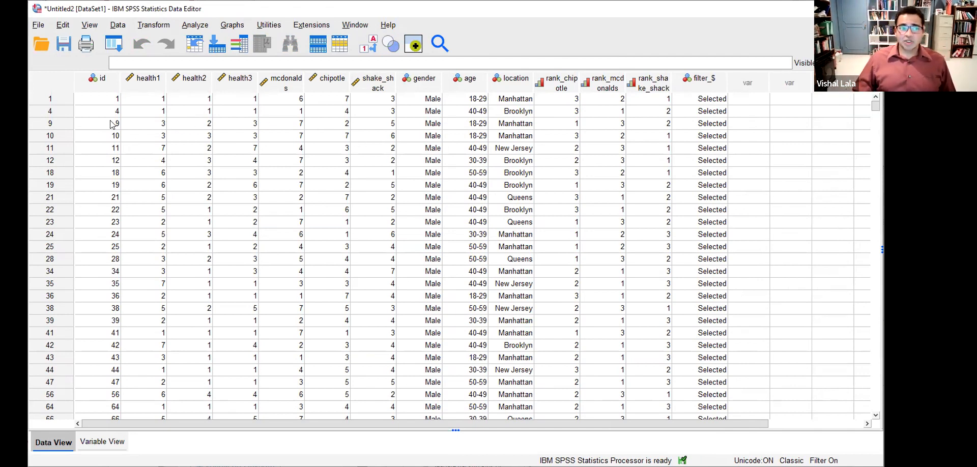
left_click(65, 100)
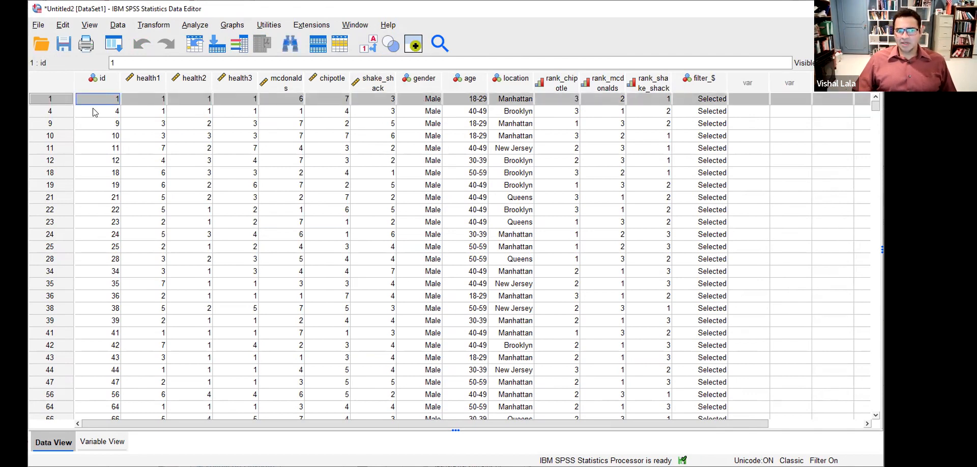
left_click(63, 116)
left_click(437, 112)
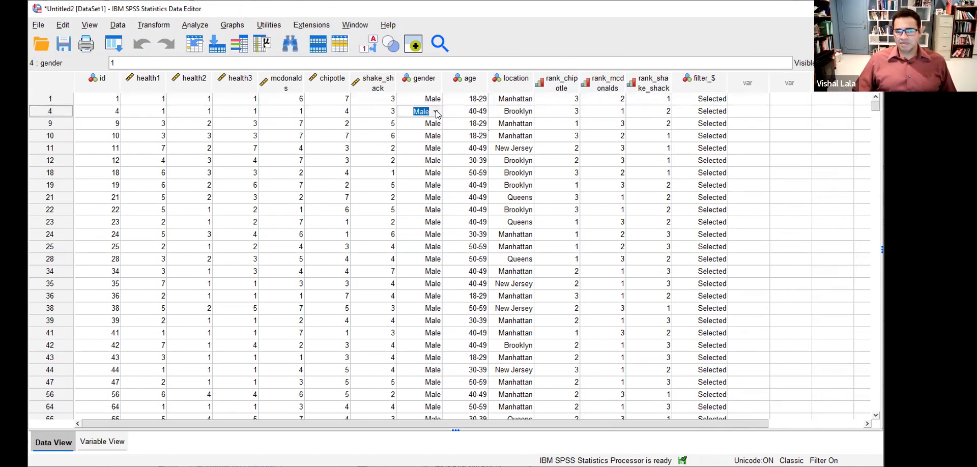
left_click(432, 128)
left_click(432, 159)
left_click(430, 211)
scroll(437, 298, "down", 18)
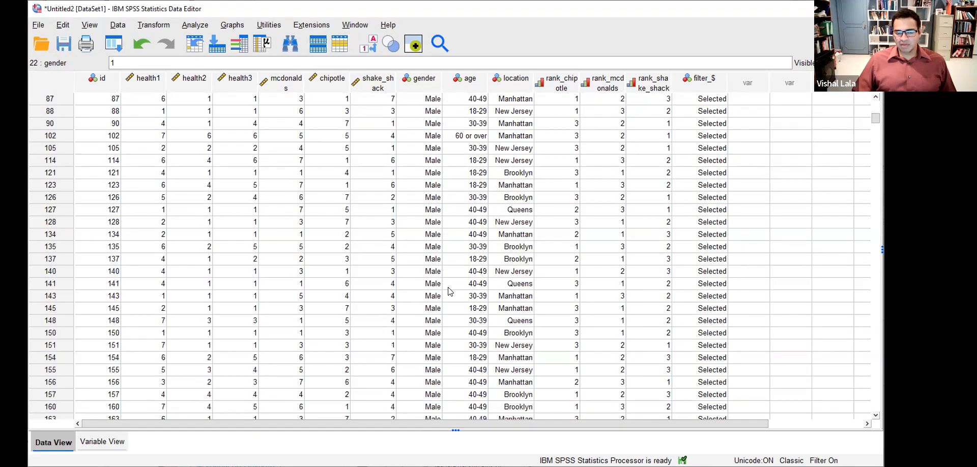
scroll(445, 292, "down", 8)
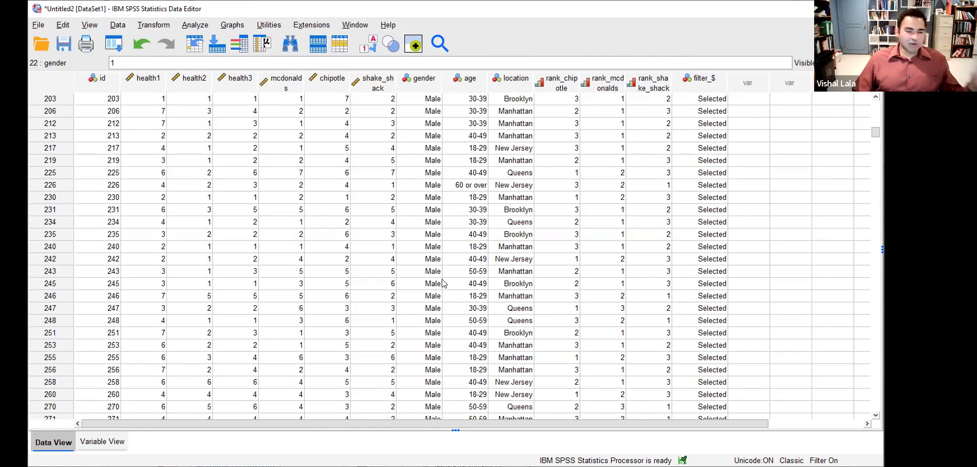
scroll(420, 275, "up", 7)
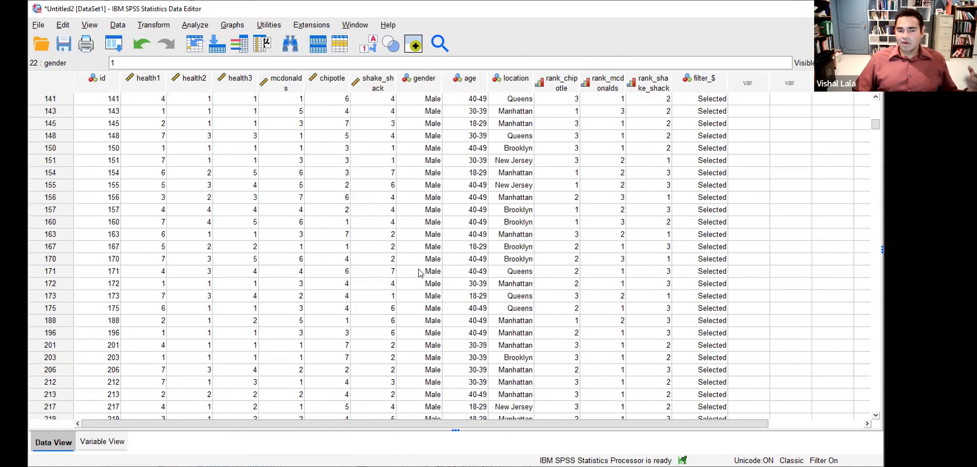
scroll(420, 275, "up", 7)
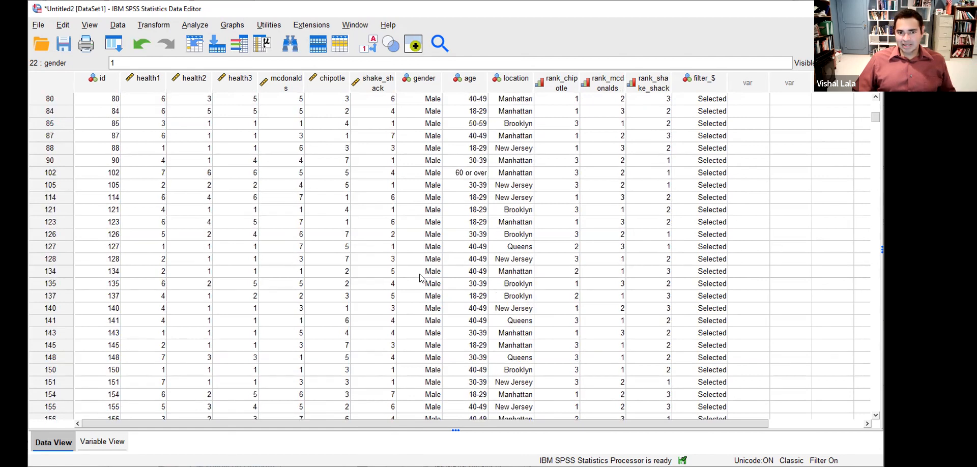
scroll(424, 277, "up", 6)
scroll(424, 277, "up", 3)
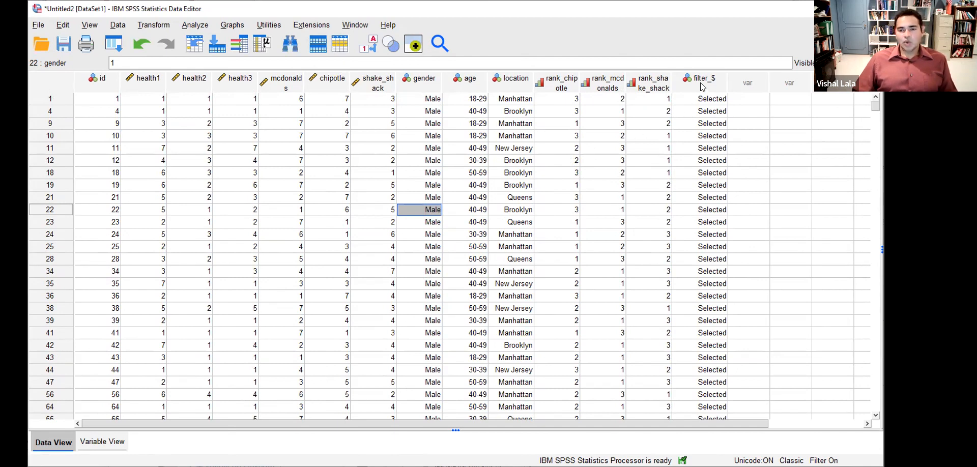
mouse_move(701, 87)
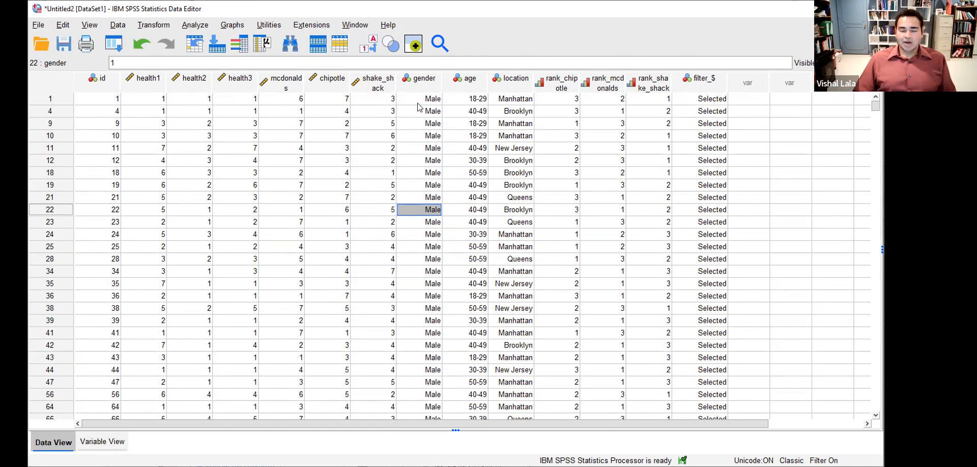
left_click(104, 100)
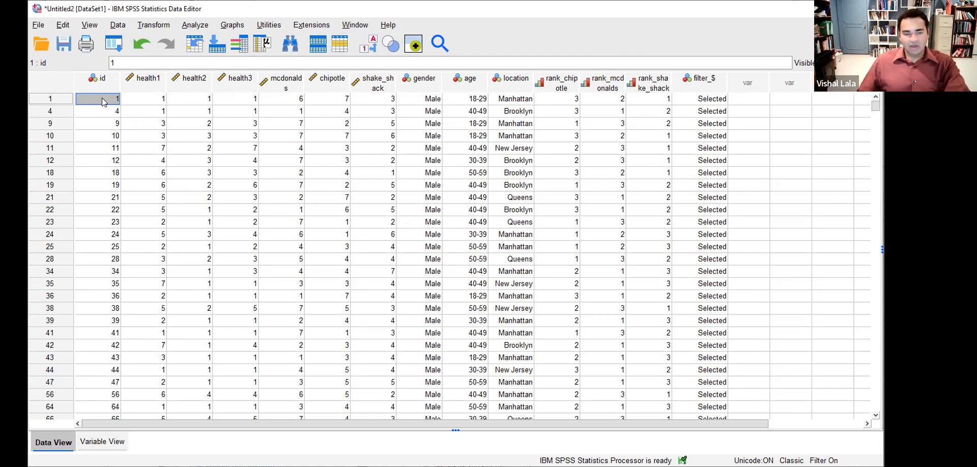
- Switch Select Cases back to All cases so the filter turns off
left_click(116, 25)
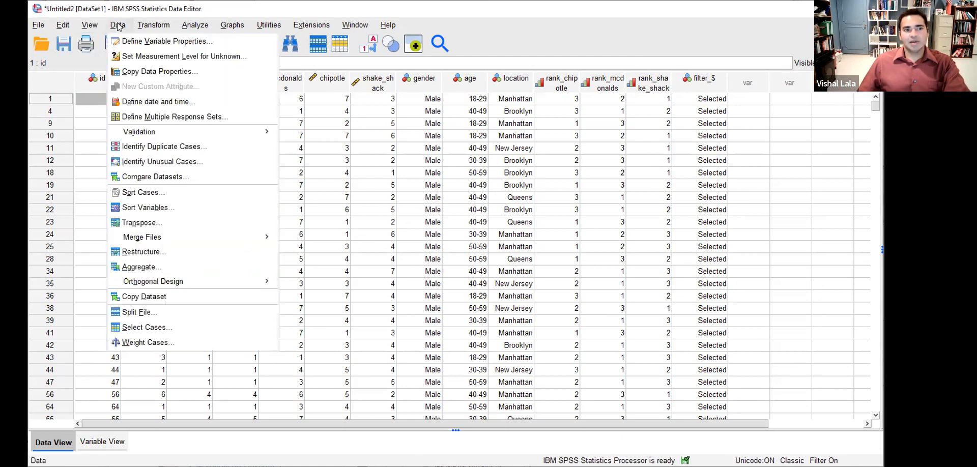
left_click(128, 327)
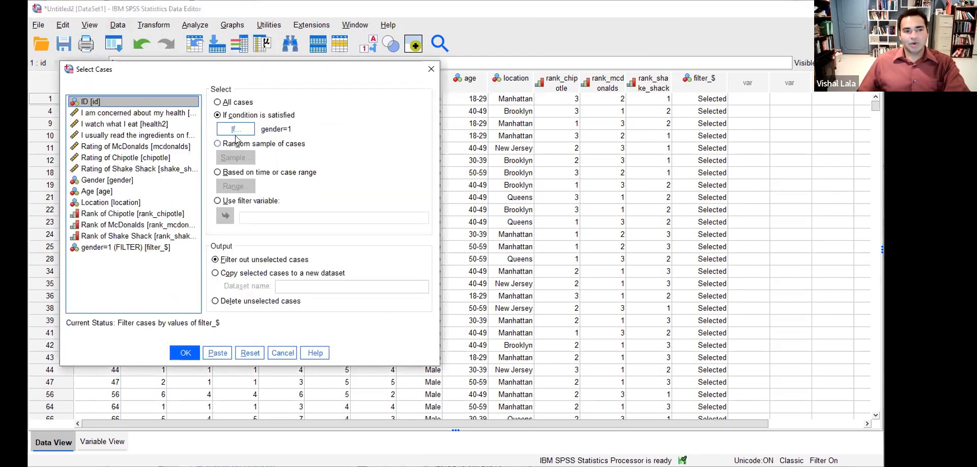
left_click(218, 103)
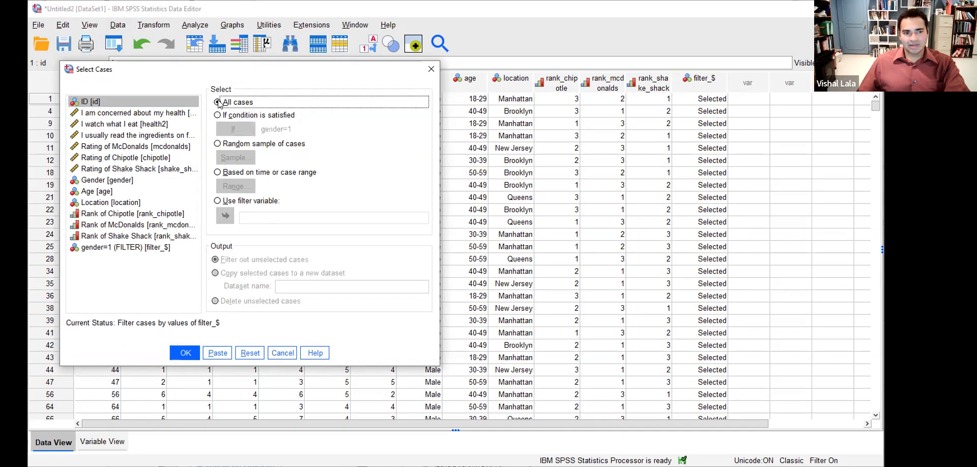
left_click(185, 355)
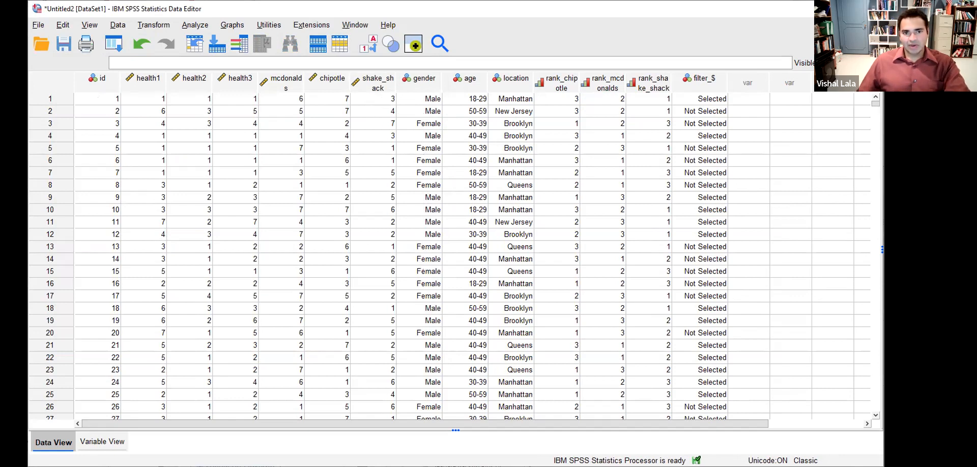
- Circle the filter_$ values for rows 1–13, clear the marks, then show slide 19 in Chrome
left_click_drag(678, 94, 686, 201)
mouse_move(678, 91)
left_mouse_down()
mouse_move(744, 122)
mouse_move(756, 246)
mouse_move(677, 225)
mouse_move(683, 173)
left_mouse_up()
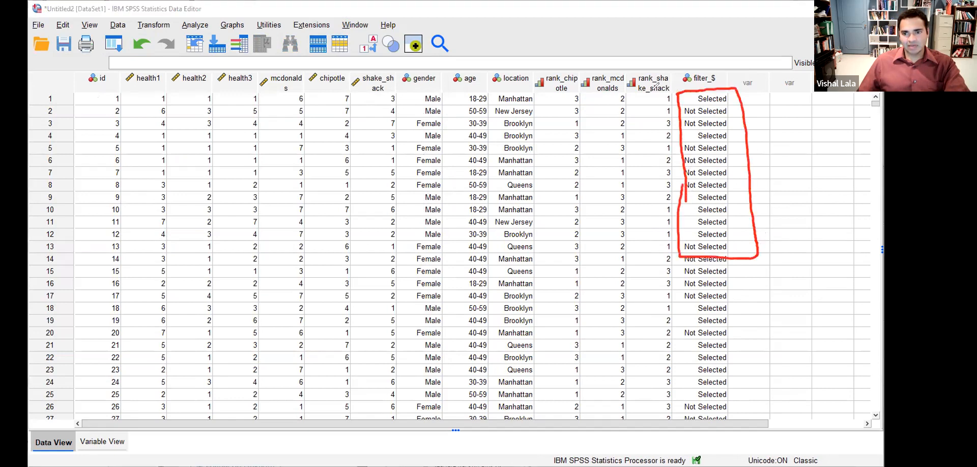
left_click(579, 41)
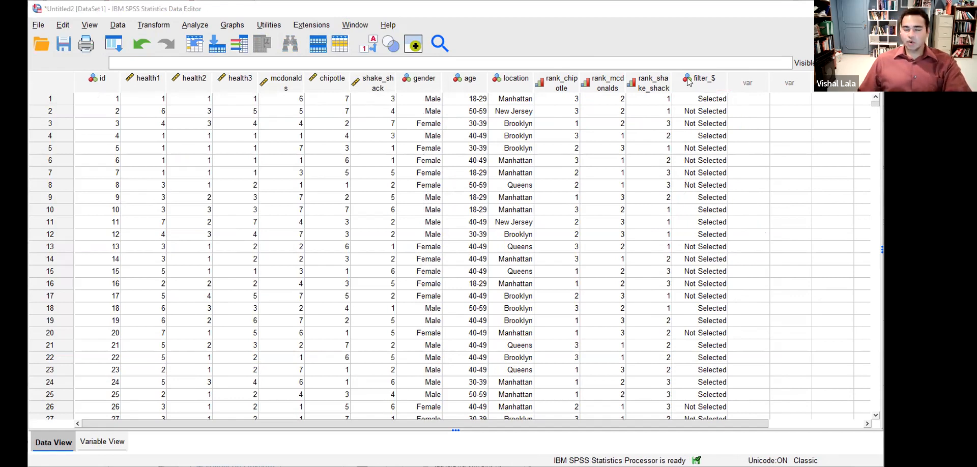
mouse_move(688, 82)
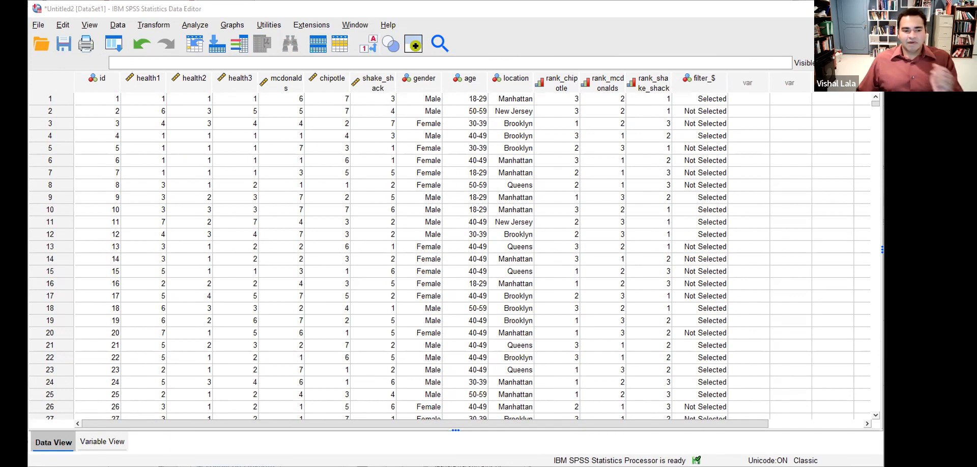
key("alt+Tab")
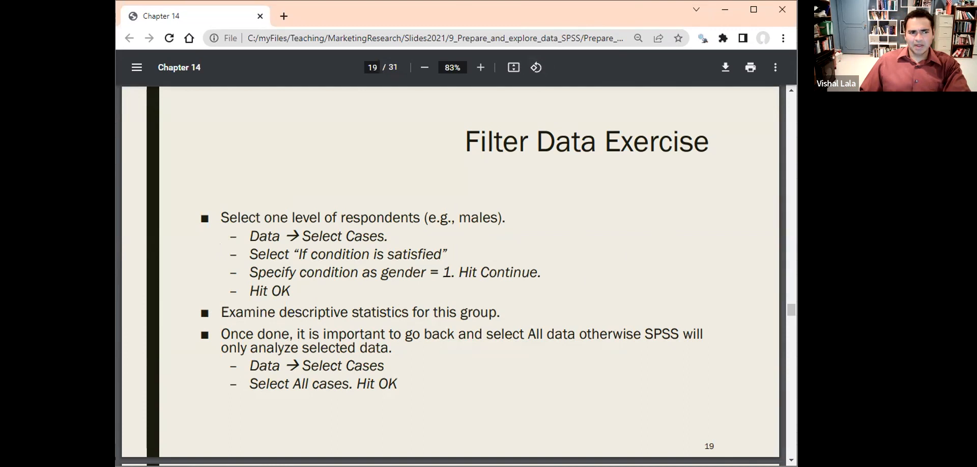
- Reapply the 'If condition is satisfied' selection with gender=1 so only males remain
left_click(111, 26)
left_click(117, 24)
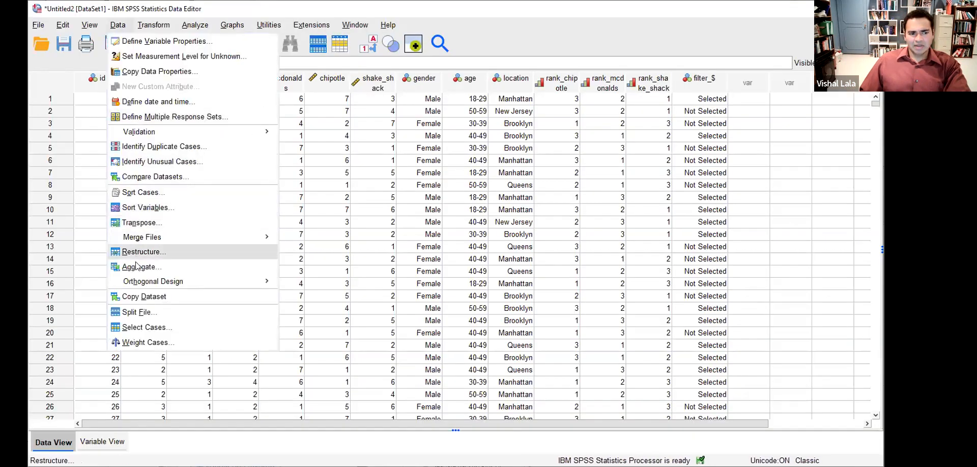
left_click(138, 327)
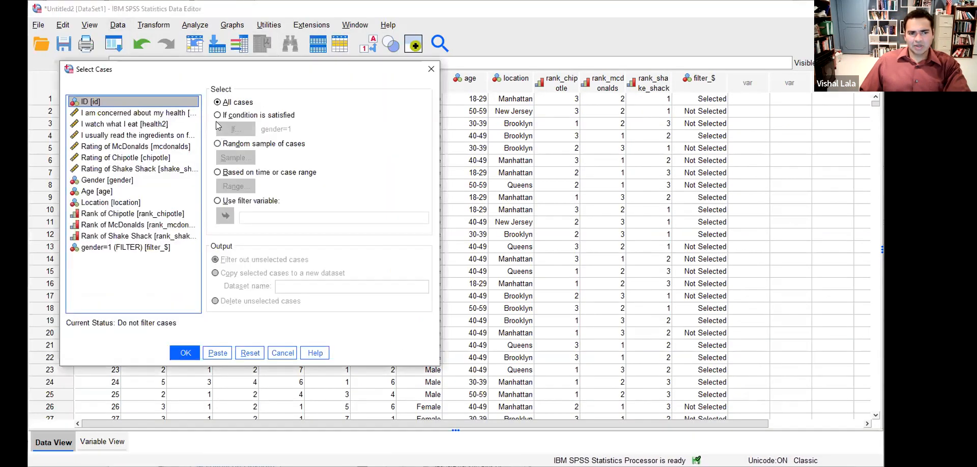
left_click(217, 116)
left_click(236, 128)
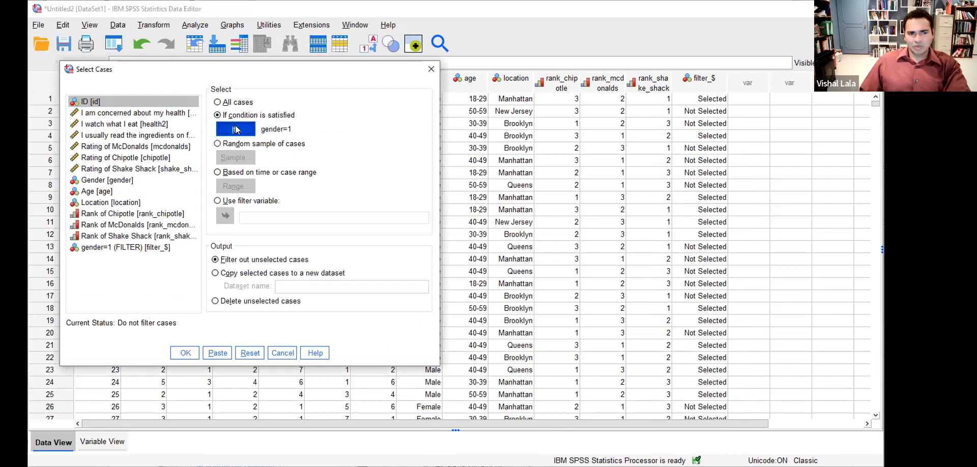
left_click(492, 290)
left_click(184, 359)
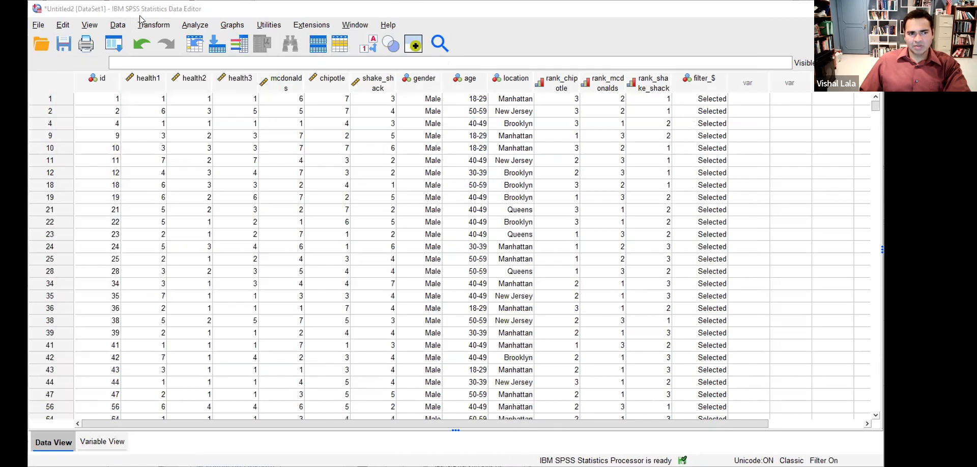
left_click(195, 25)
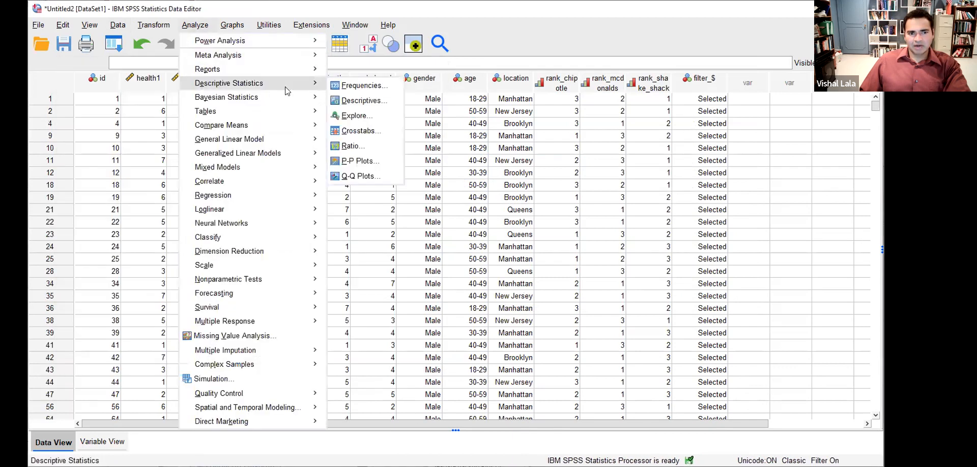
- Run Frequencies on the six health and rating variables, each showing 816 valid male cases
left_click(419, 134)
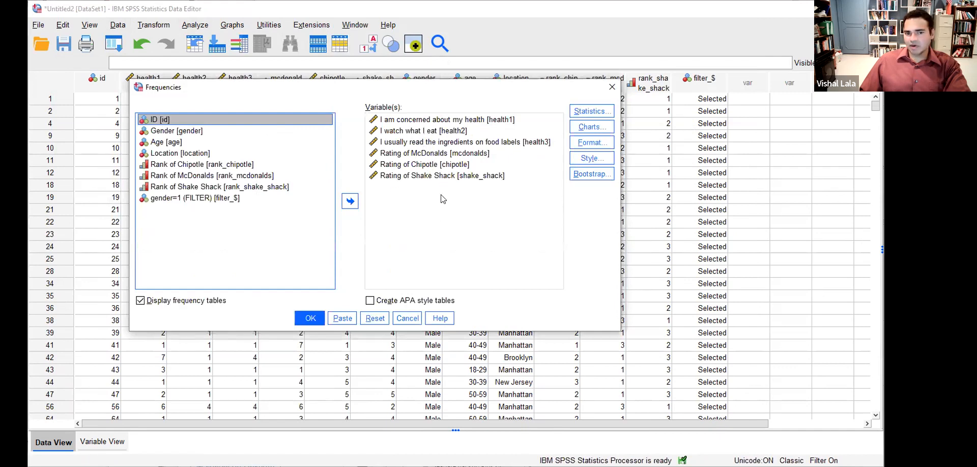
left_click(311, 320)
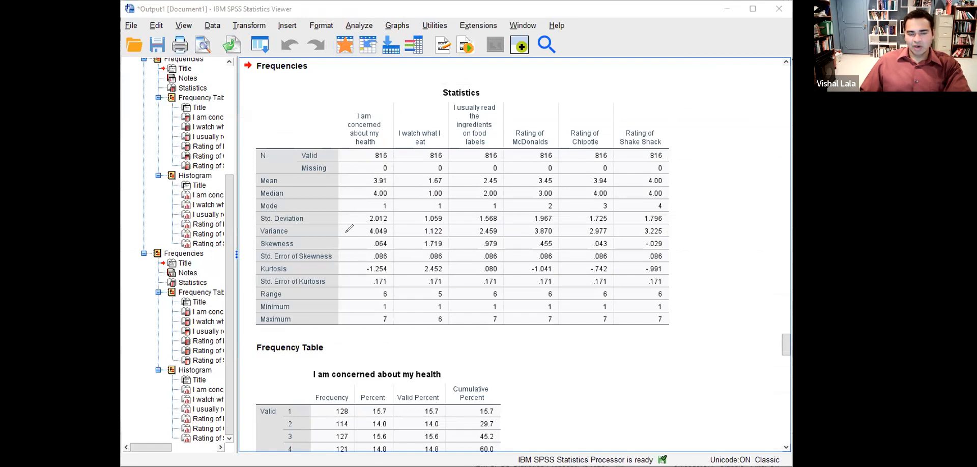
- Bracket the Statistics table and circle its 816 valid count, clear the marks, then return to the Data Editor
mouse_move(687, 120)
left_mouse_down()
mouse_move(693, 303)
mouse_move(659, 316)
left_mouse_up()
mouse_move(270, 117)
left_mouse_down()
mouse_move(250, 130)
mouse_move(257, 331)
mouse_move(279, 344)
left_mouse_up()
mouse_move(373, 164)
left_mouse_down()
mouse_move(401, 153)
mouse_move(378, 144)
mouse_move(371, 162)
mouse_move(506, 145)
mouse_move(488, 149)
left_mouse_up()
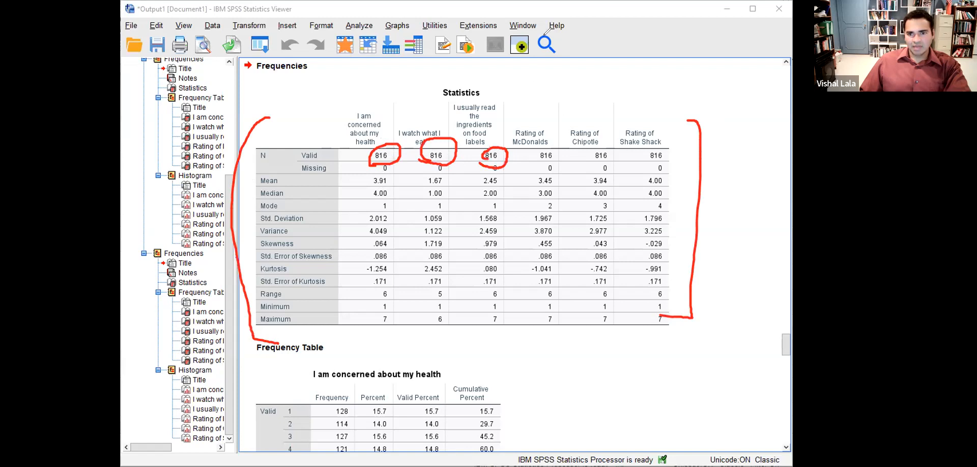
left_click(545, 35)
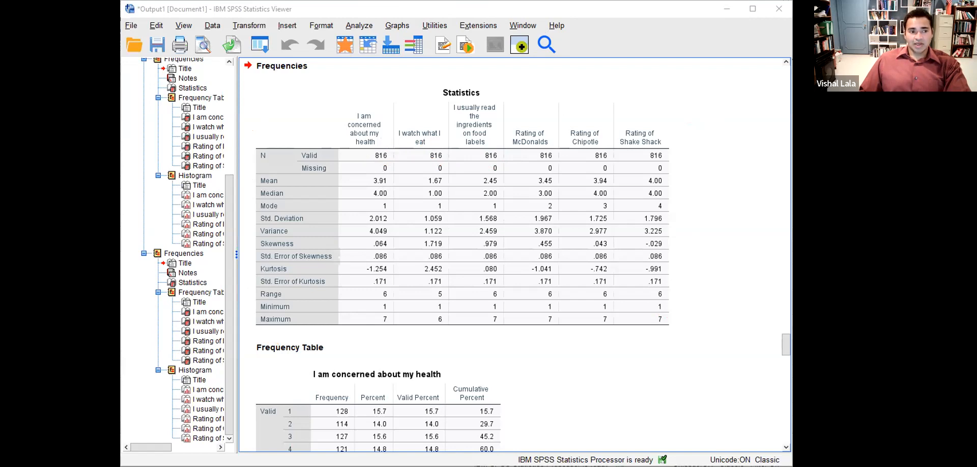
left_click(96, 34)
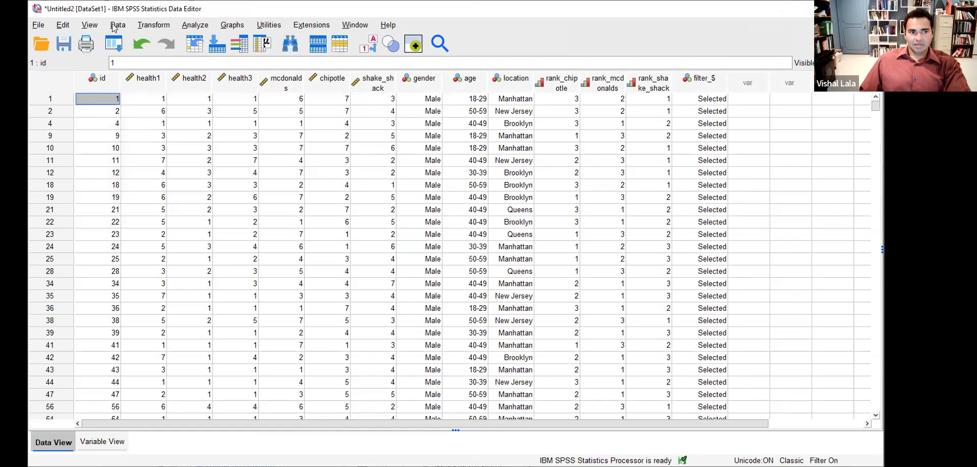
- Reset Select Cases to All cases, then advance the Chrome slides to slide 20, Missing Data
left_click(113, 25)
left_click(140, 327)
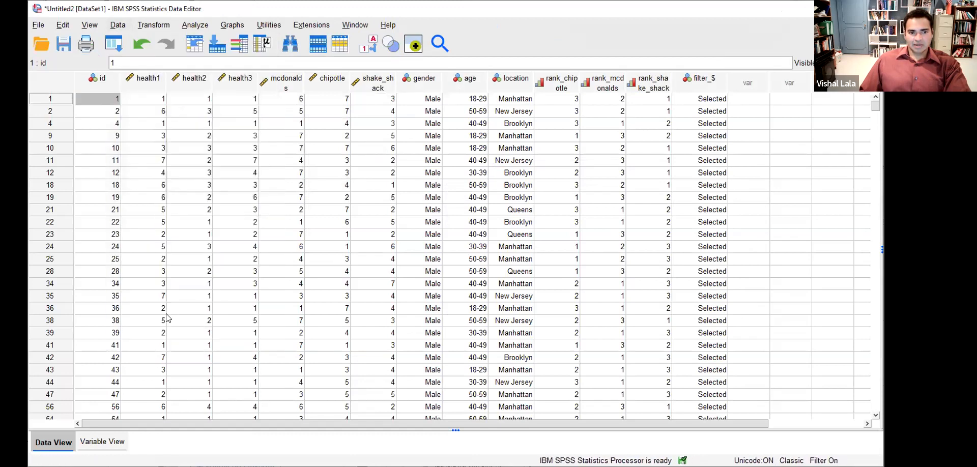
left_click(219, 103)
left_click(191, 353)
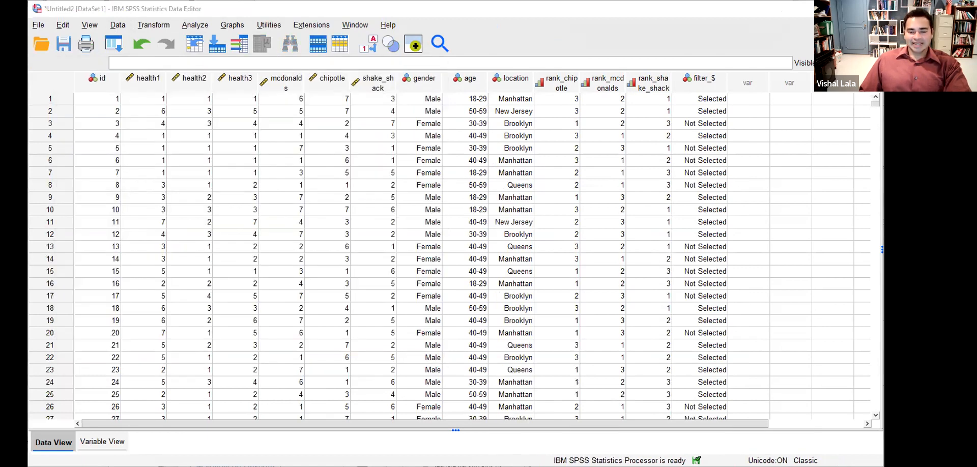
key("alt+Tab")
key("Right")
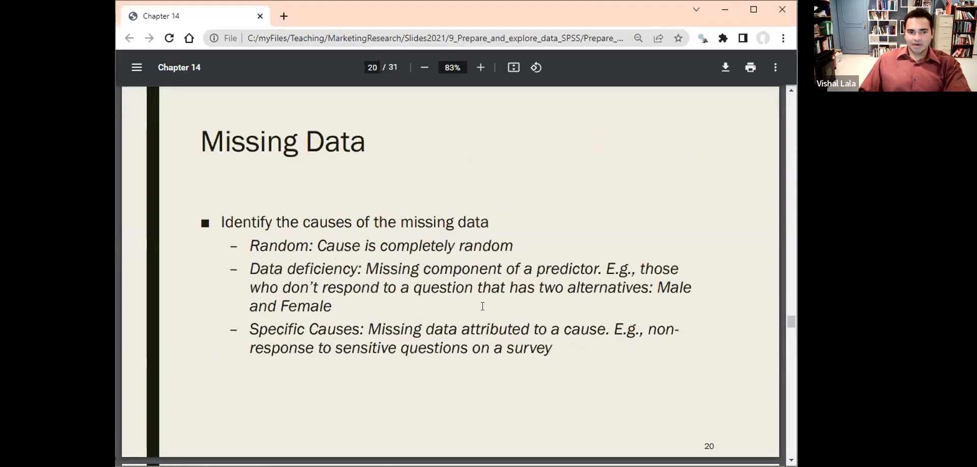
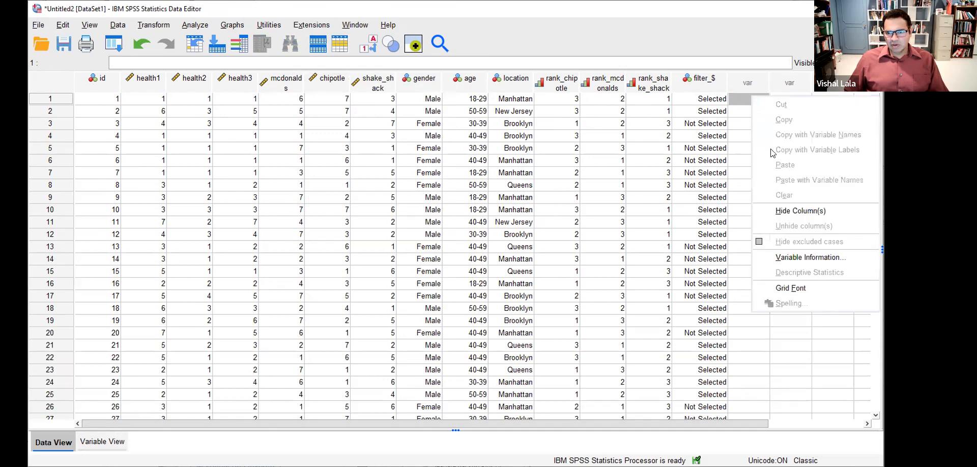
- Dismiss the column shortcut menu in Data View
left_click(739, 113)
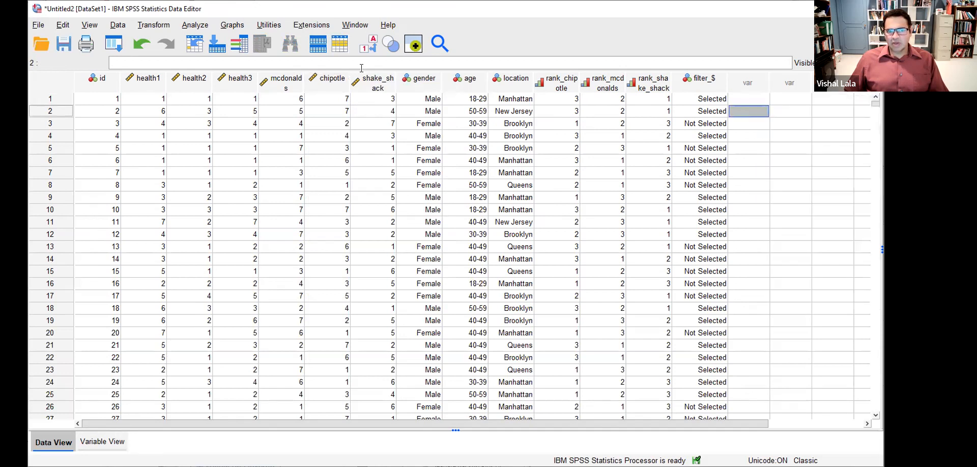
- Duplicate the chipotle variable definition as a new variable named chipotle_missing
left_click(125, 442)
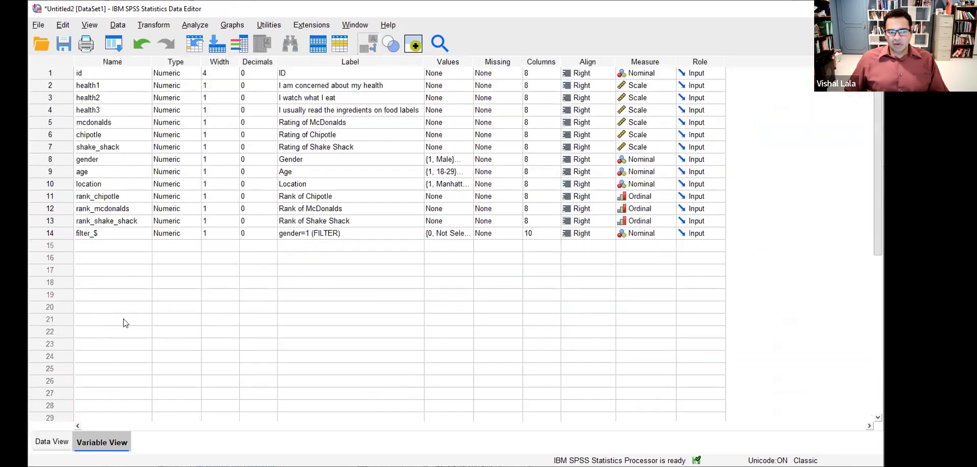
right_click(61, 135)
left_click(77, 225)
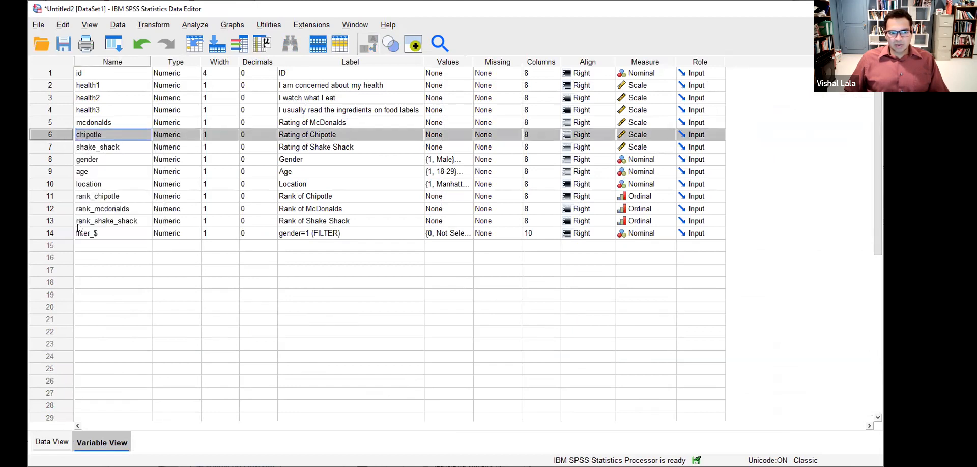
left_click(82, 246)
key("ctrl+v")
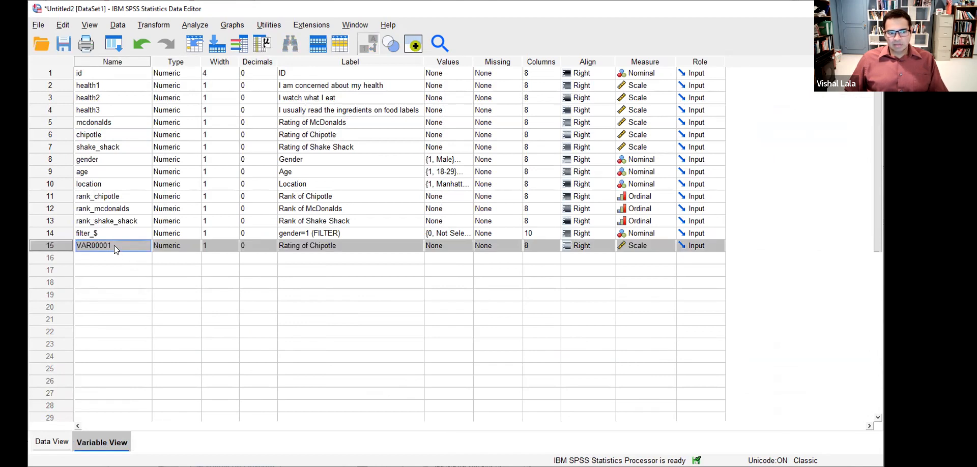
double_click(114, 246)
type("chi")
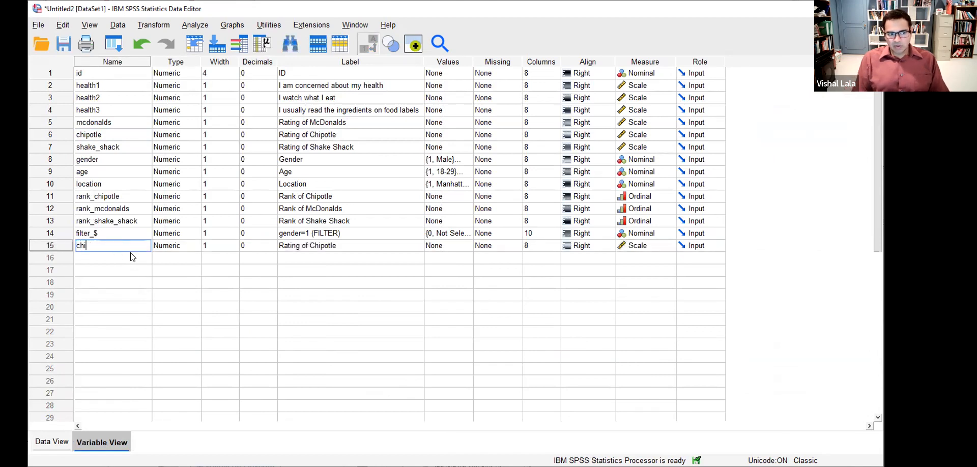
type("potle_missing")
key("Return")
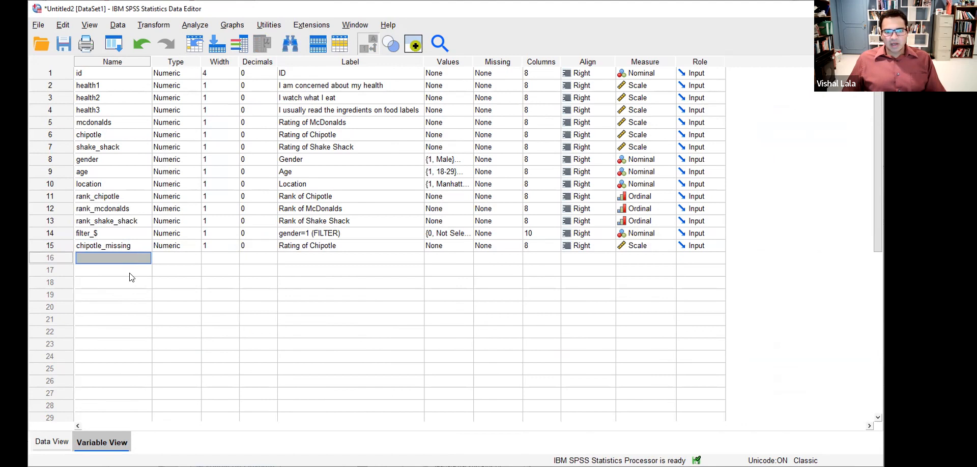
left_click(49, 442)
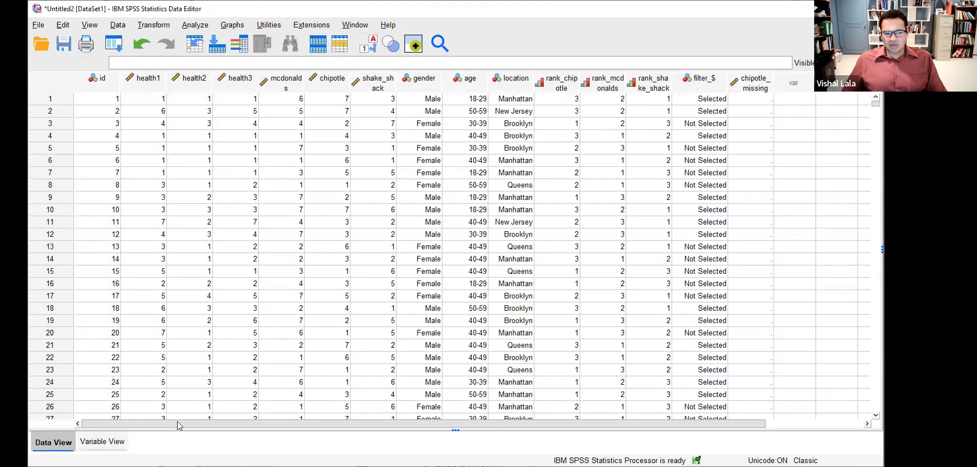
- Delete the chipotle_missing variable from Variable View
left_click(108, 442)
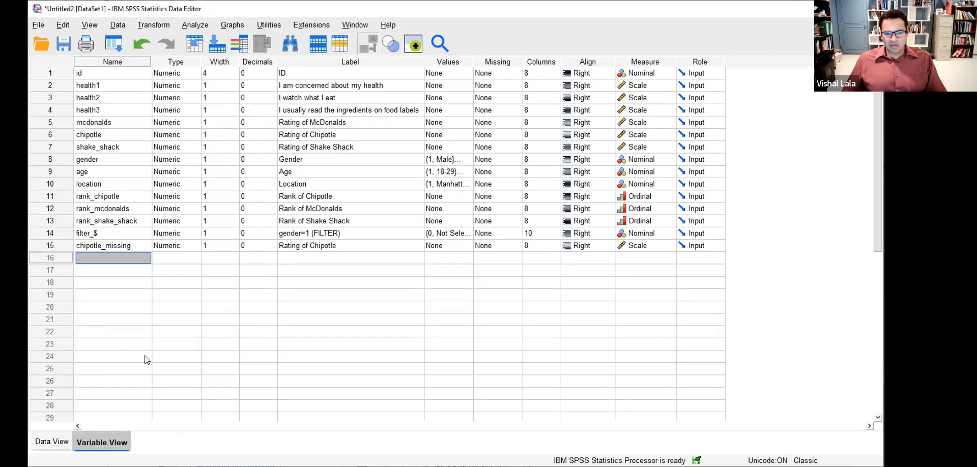
left_click(64, 246)
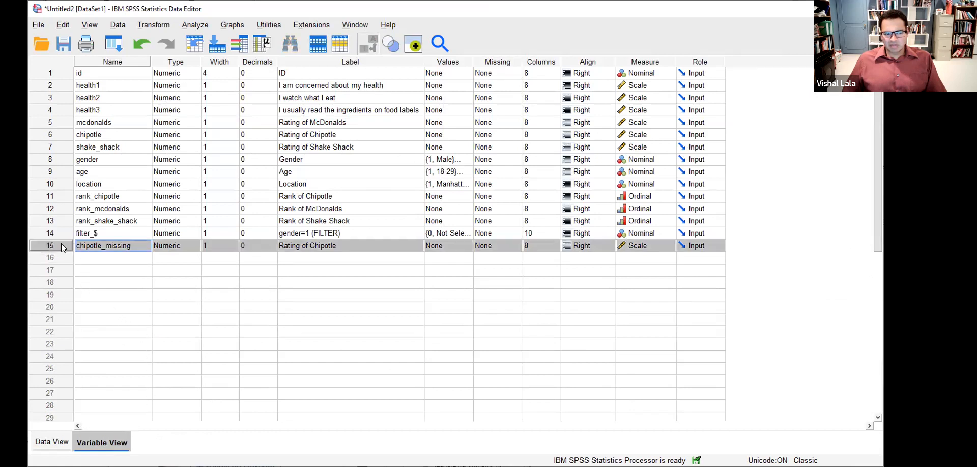
right_click(64, 247)
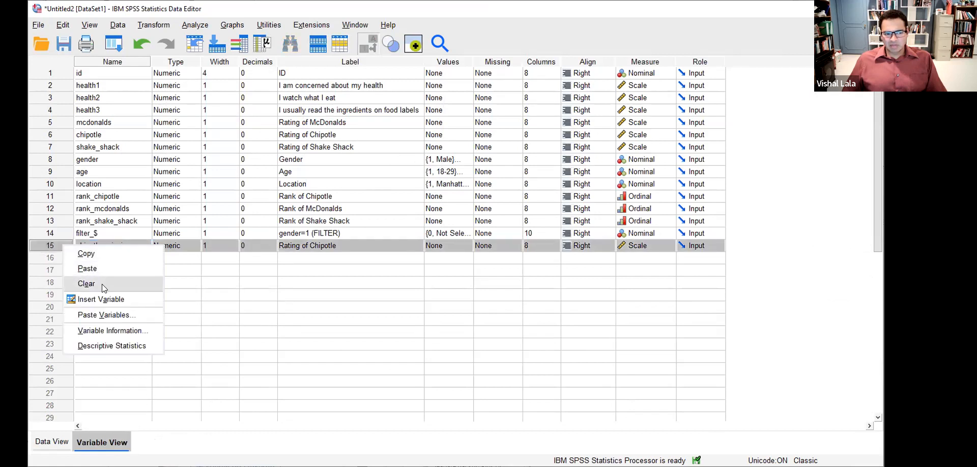
left_click(102, 284)
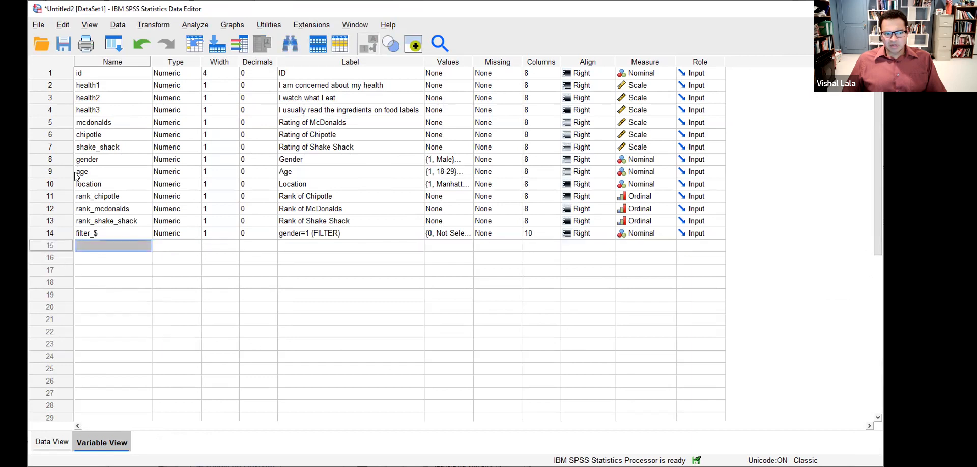
- Paste another chipotle copy into row 15, then delete the resulting VAR00002 variable
right_click(64, 136)
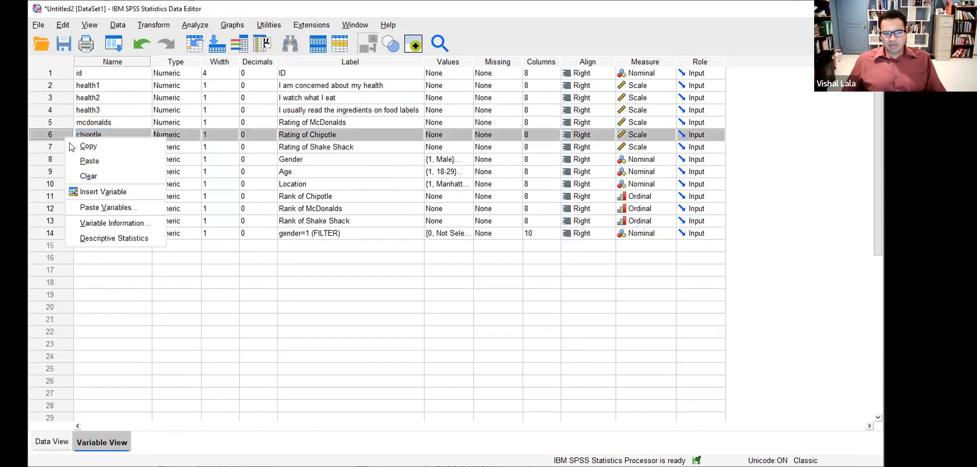
left_click(80, 151)
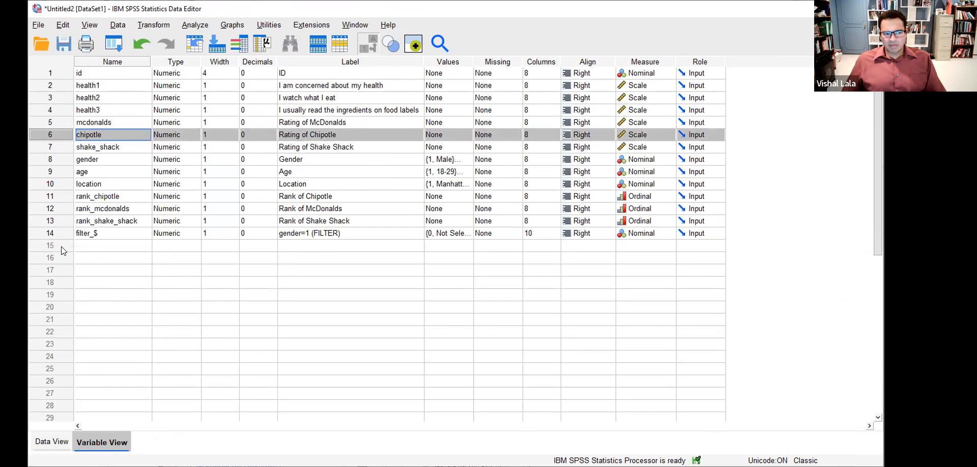
right_click(64, 247)
left_click(85, 273)
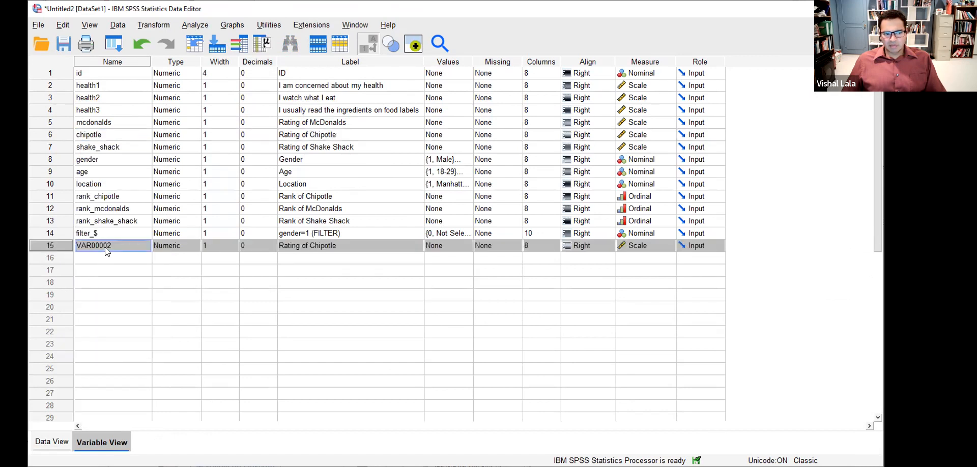
left_click(54, 442)
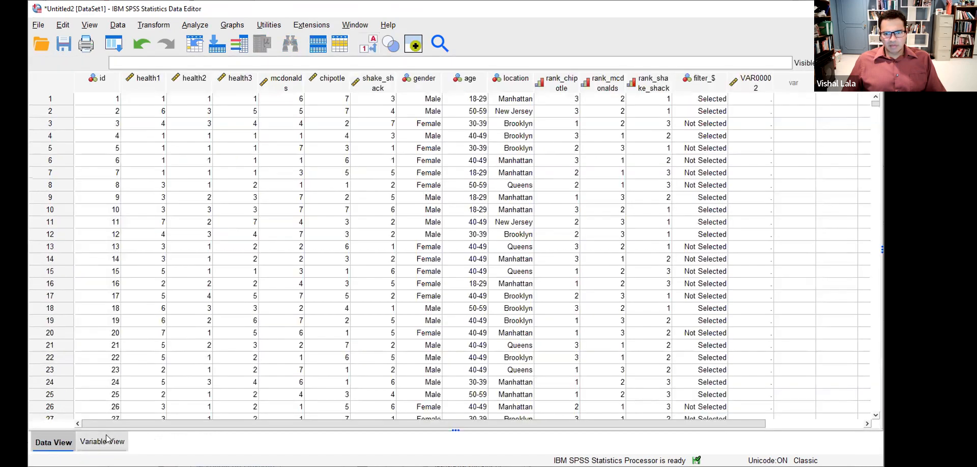
left_click(102, 442)
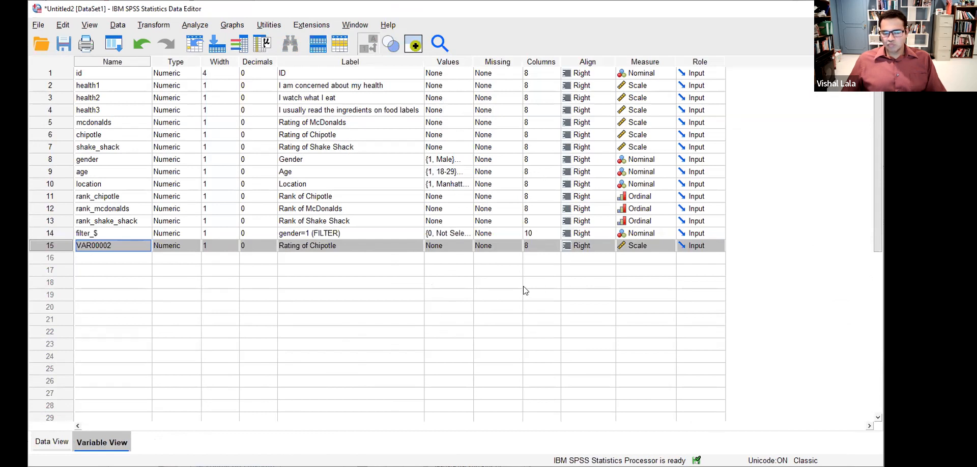
right_click(61, 242)
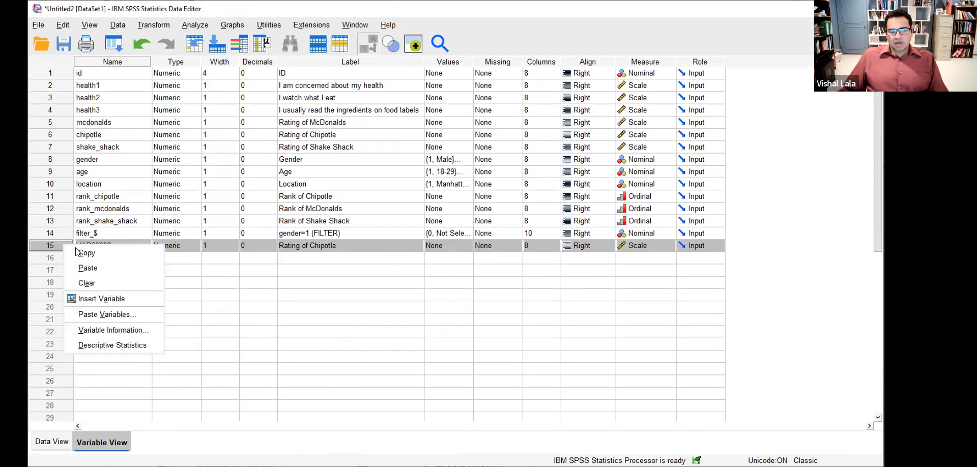
left_click(93, 284)
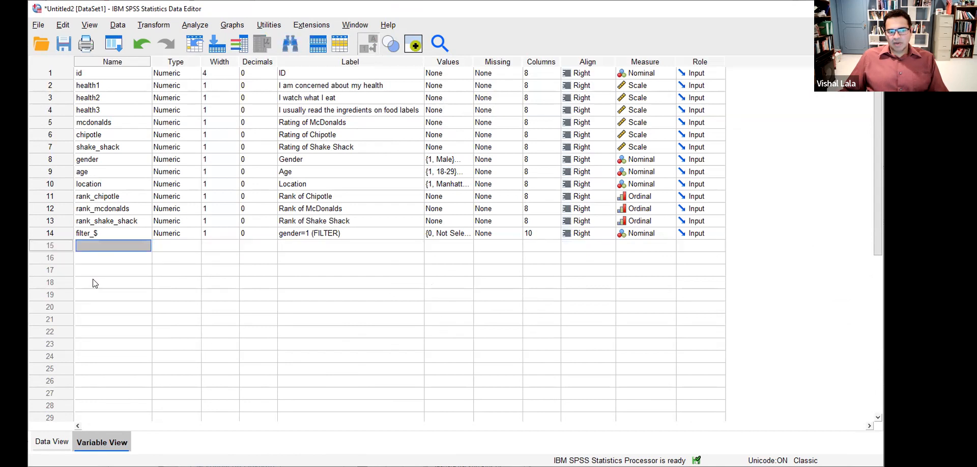
left_click(53, 442)
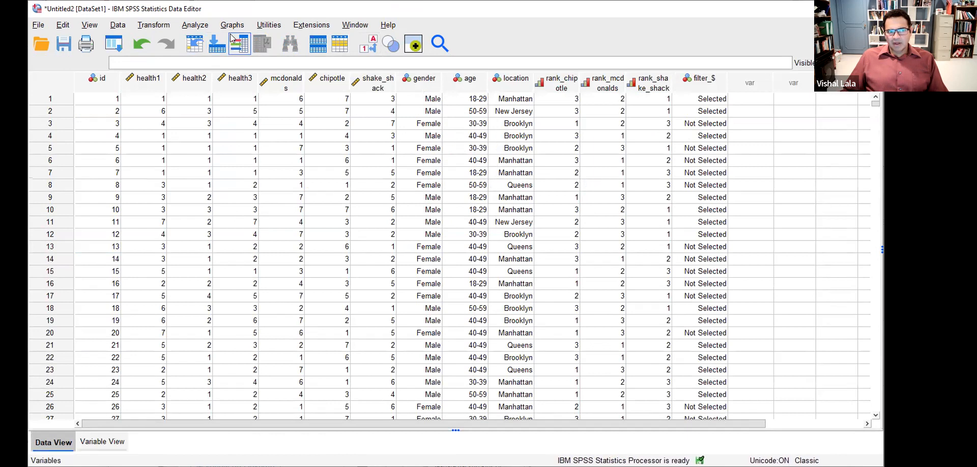
- Compute chipotle_missing as an exact copy of Rating of Chipotle via Compute Variable
left_click(164, 25)
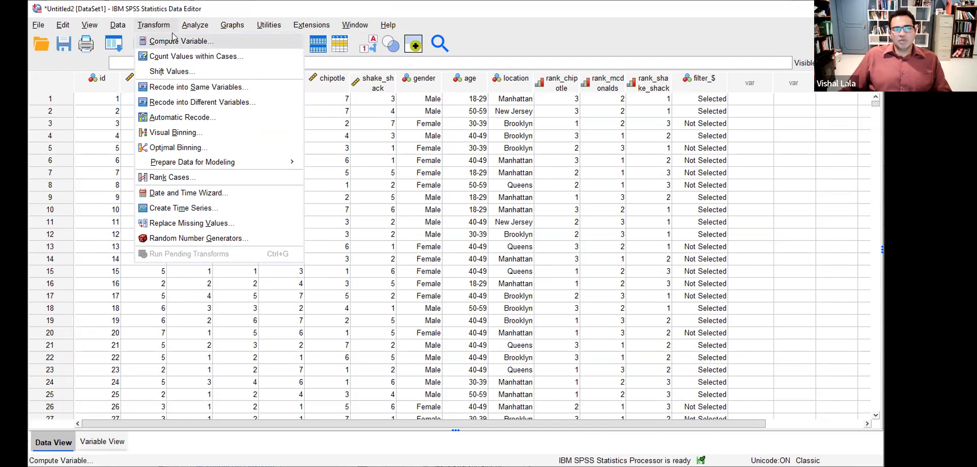
left_click(175, 12)
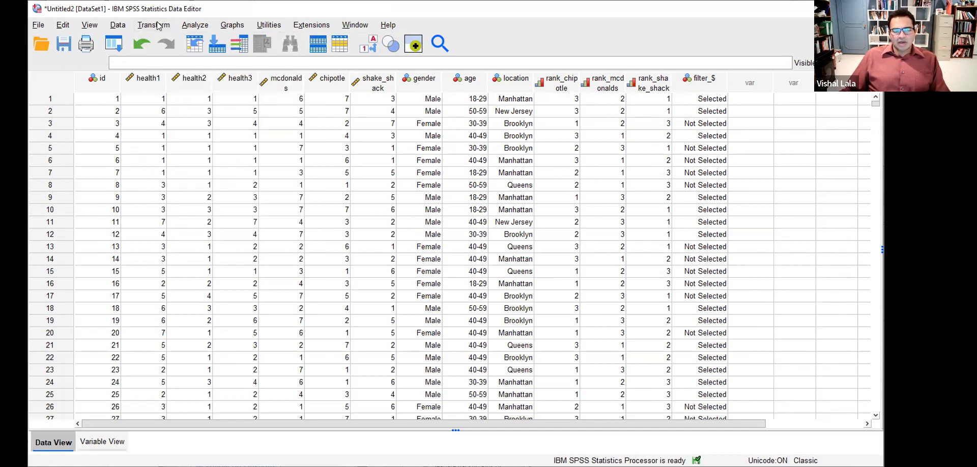
left_click(159, 25)
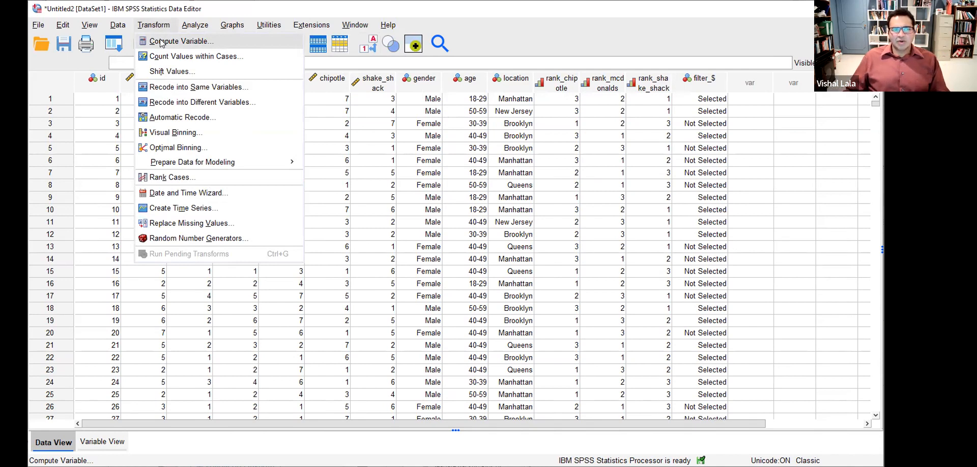
left_click(160, 42)
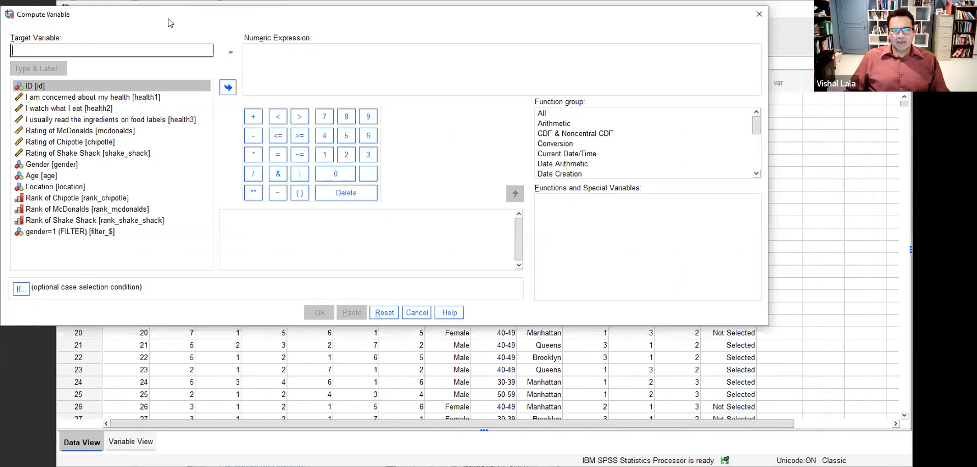
type("chipotle_missing")
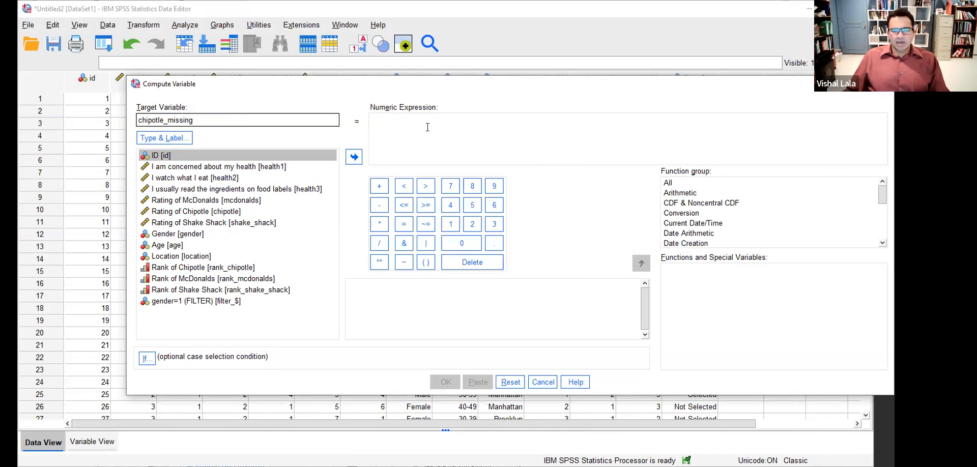
left_click(427, 127)
type("chipotlet")
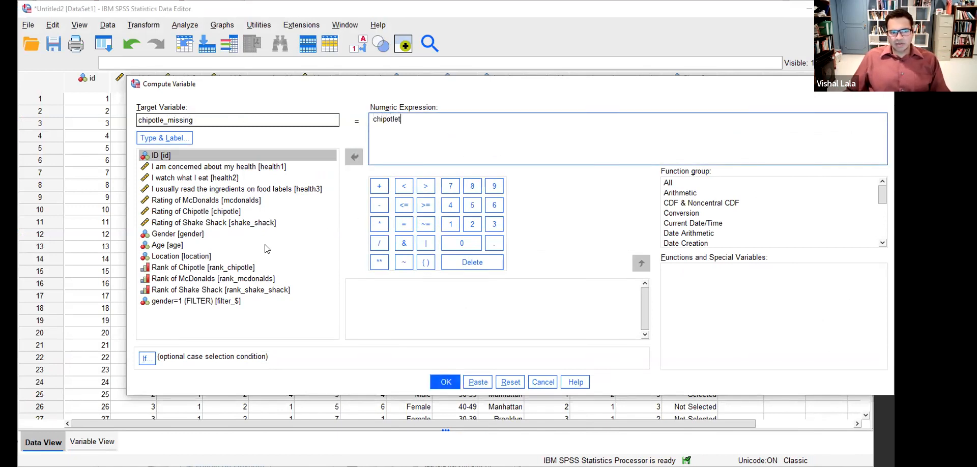
double_click(423, 125)
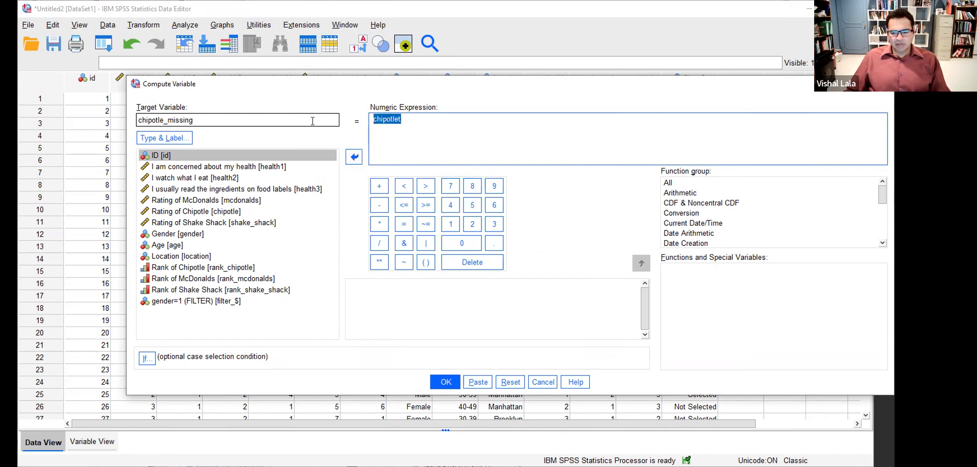
key("BackSpace")
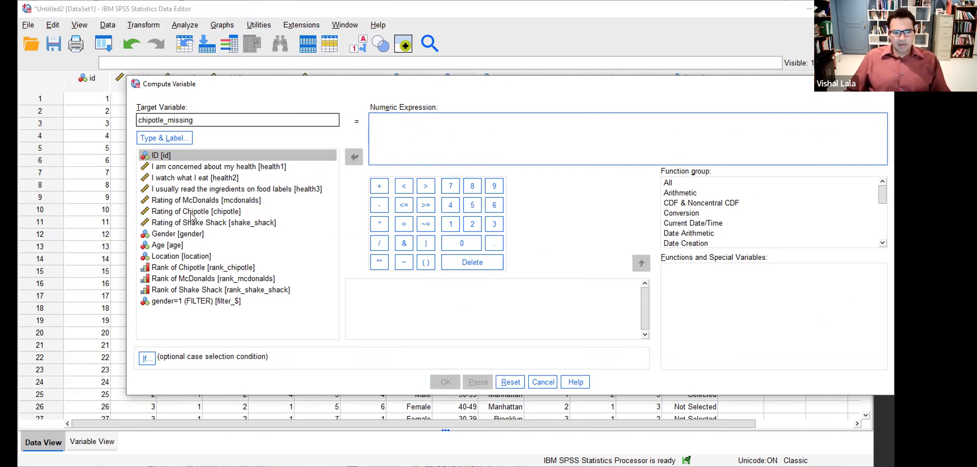
left_click(196, 211)
left_click(354, 157)
left_click(442, 383)
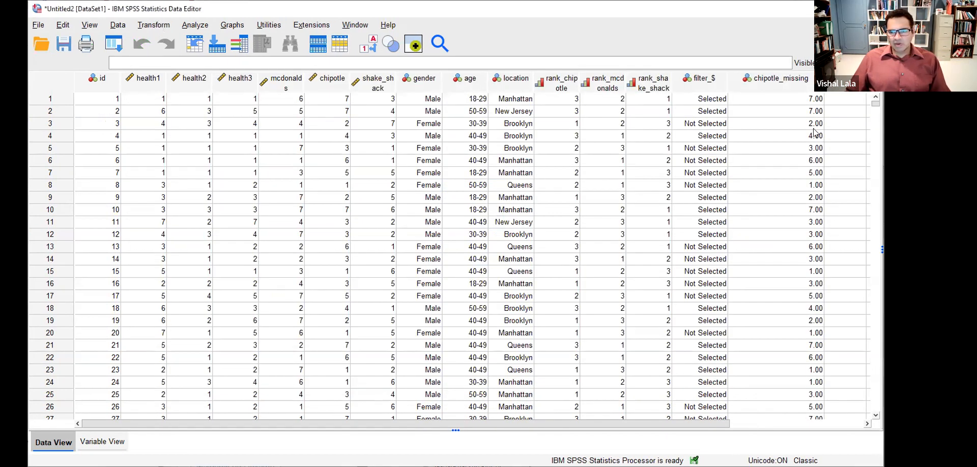
- Give chipotle_missing 0 decimals and width 1, and narrow its column
left_click(796, 102)
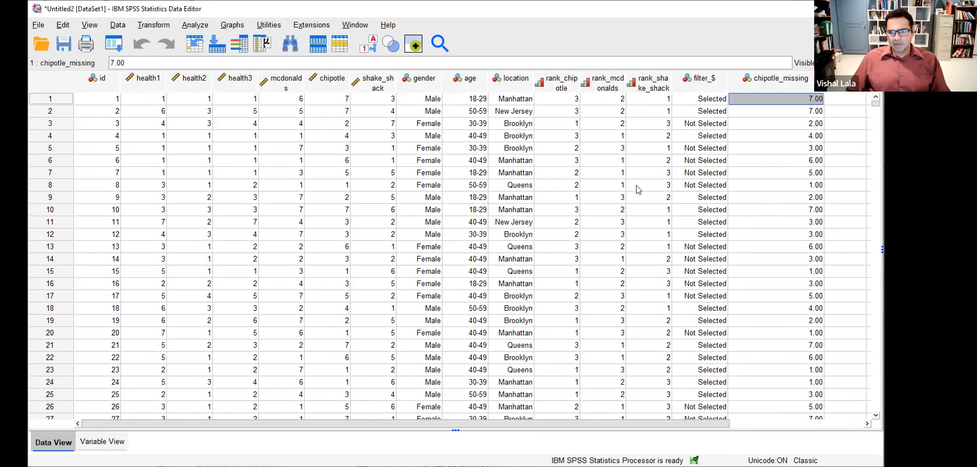
left_click(114, 443)
left_click(257, 246)
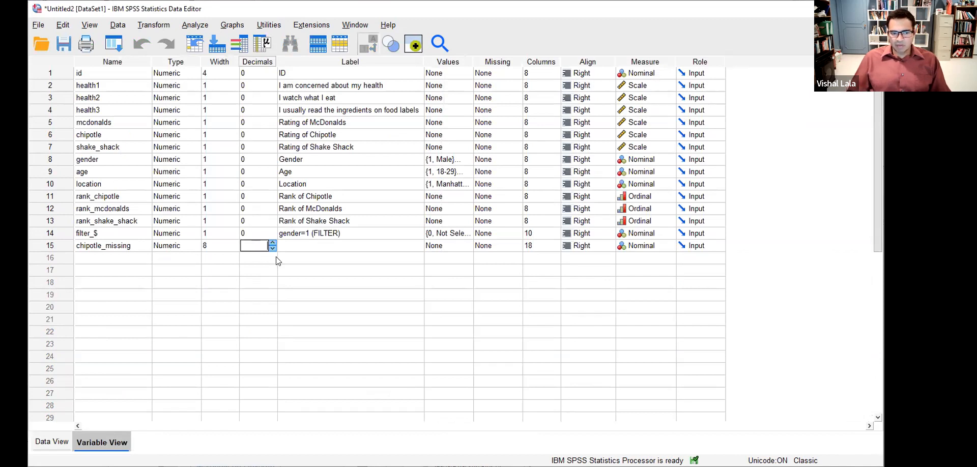
left_click(218, 246)
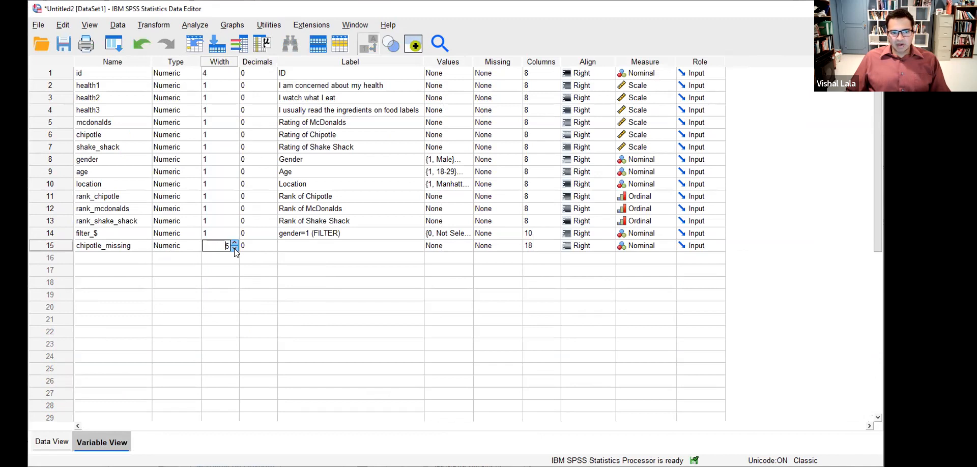
left_click(235, 249)
left_click(234, 249)
left_click(53, 442)
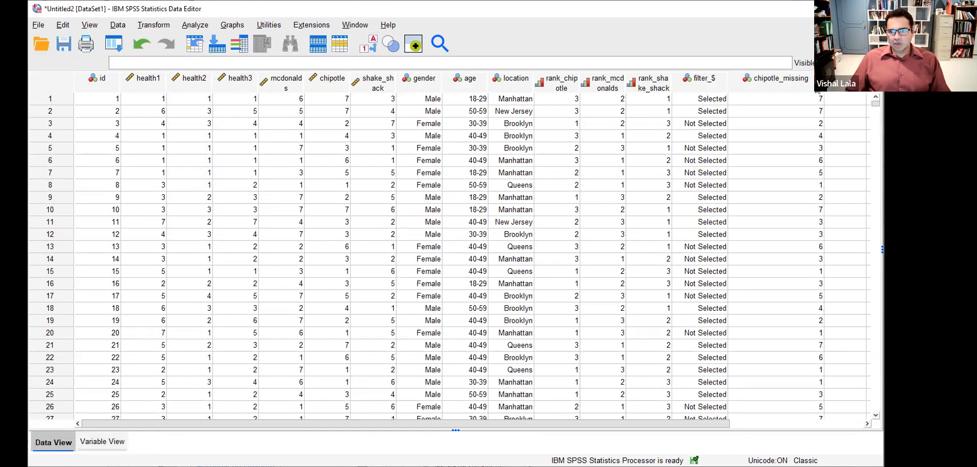
left_click_drag(825, 79, 804, 79)
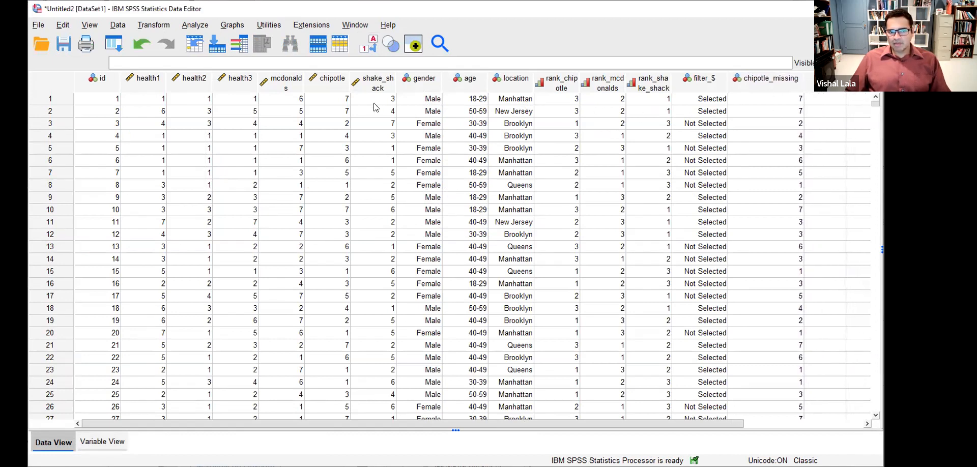
left_click(329, 104)
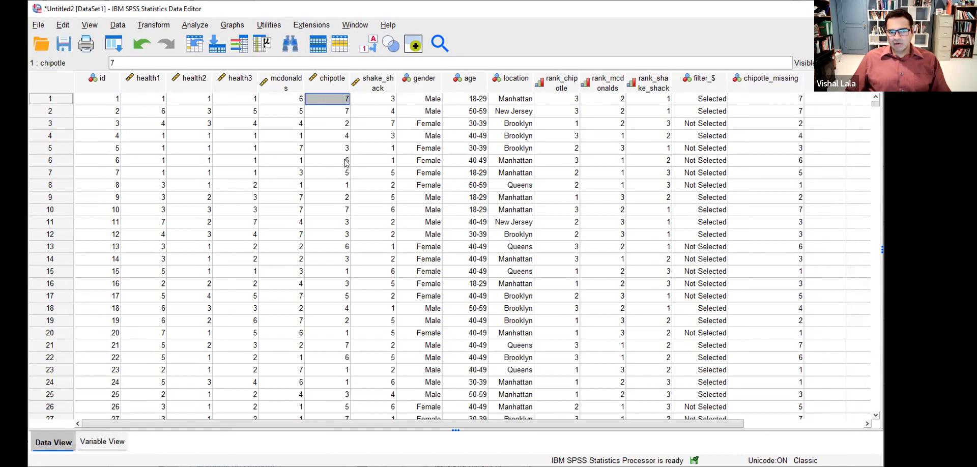
- Move the chipotle variable to the end, then start selecting chipotle_missing from row 1
left_click(102, 442)
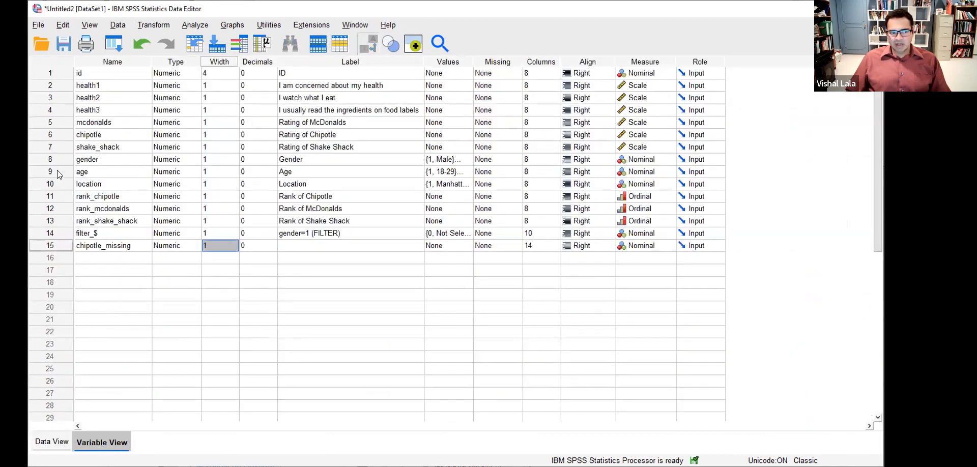
left_click(63, 134)
left_click_drag(63, 136, 71, 259)
left_click(104, 263)
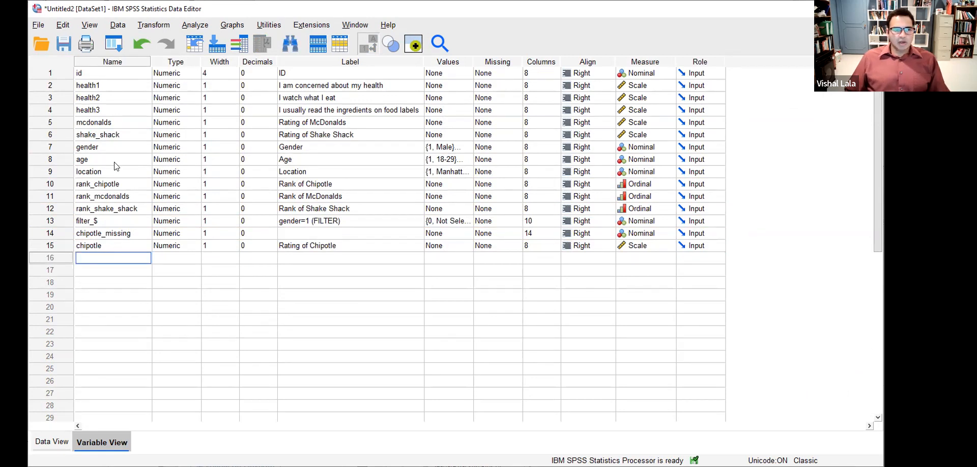
left_click(139, 45)
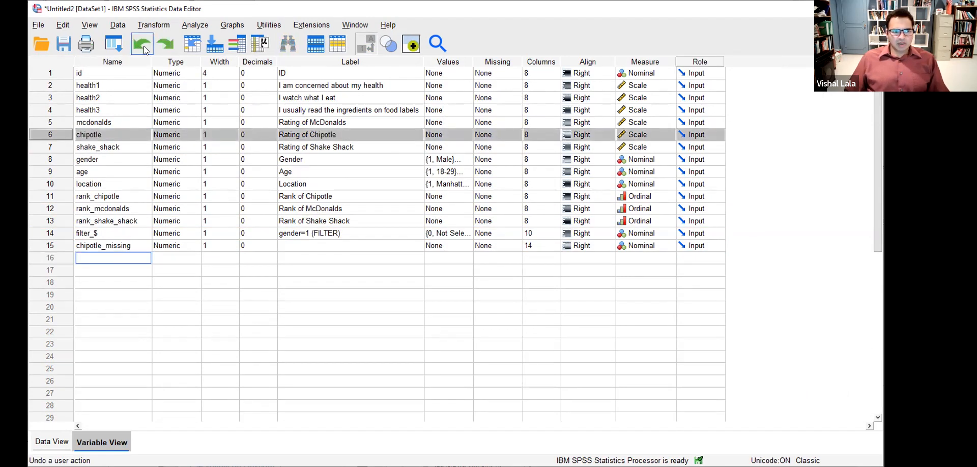
left_click(162, 46)
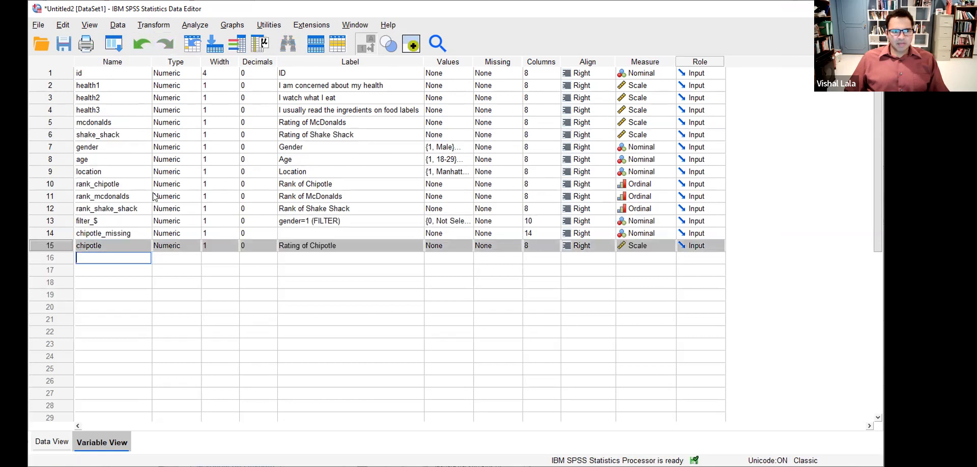
left_click(120, 266)
left_click(46, 441)
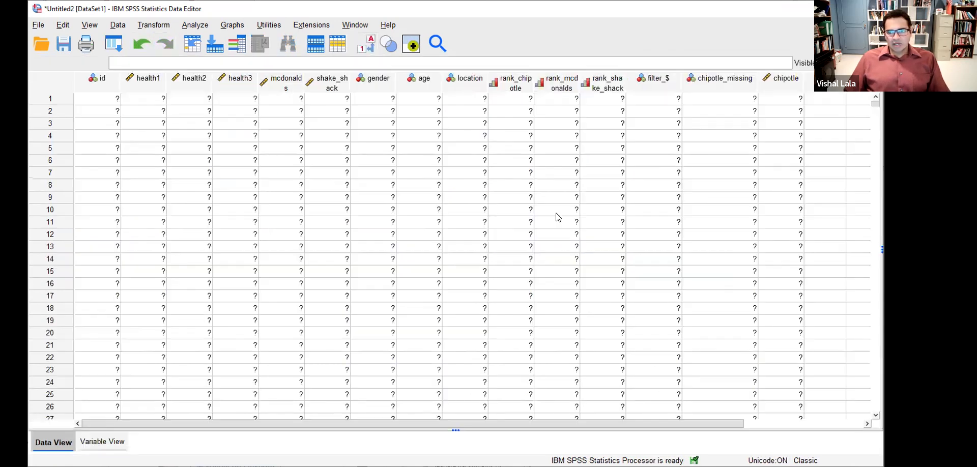
left_click(733, 98)
key("shift+Down")
key("shift+Down")
key("shift+Down")
key("shift+Down")
key("shift+Down")
key("shift+Down")
key("shift+Down")
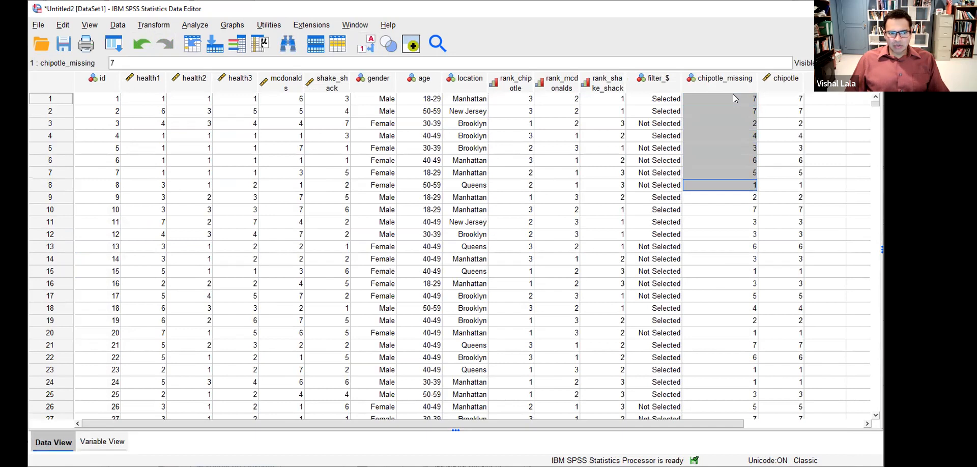
- Delete chipotle_missing values in rows 1–10, leaving chipotle's original ratings intact
key("shift+Down")
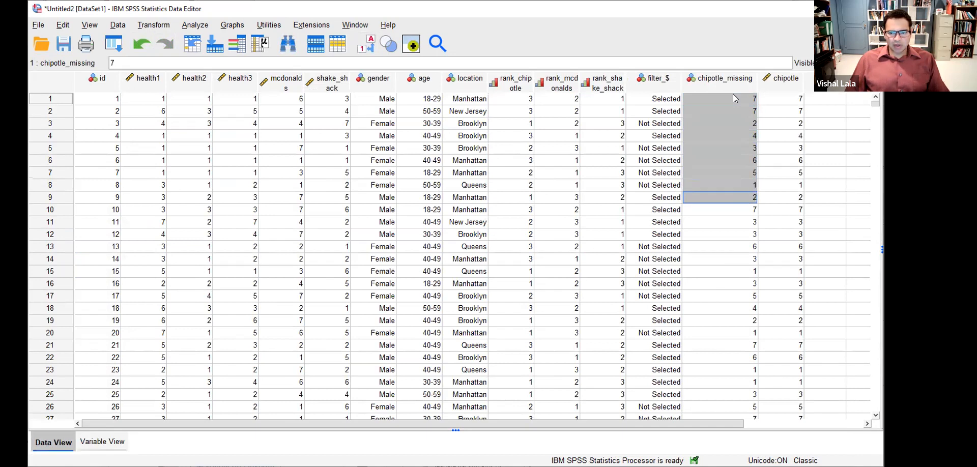
key("shift+Down")
key("Delete")
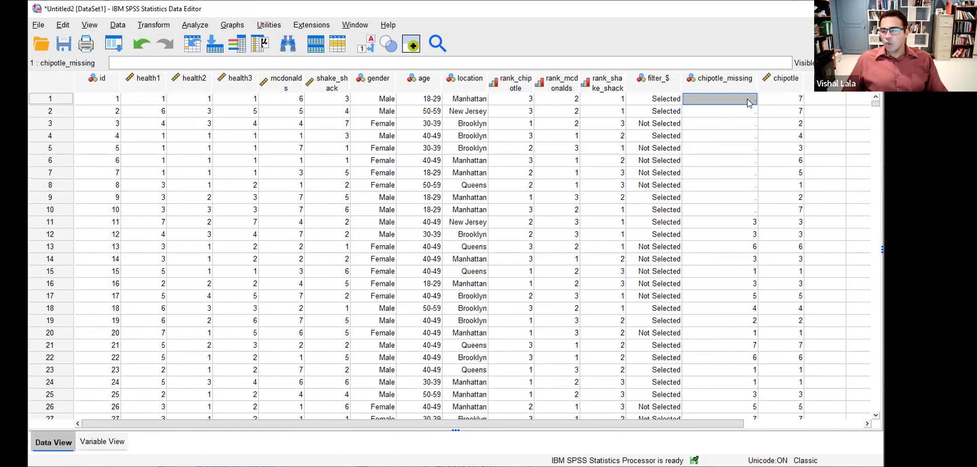
left_click(771, 102)
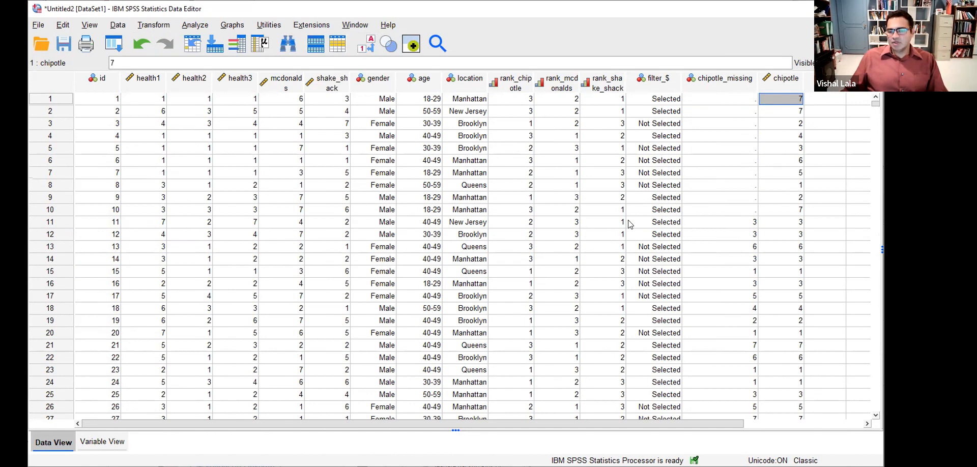
- Set chipotle_missing's Measure to Scale and Columns to 8
left_click(118, 443)
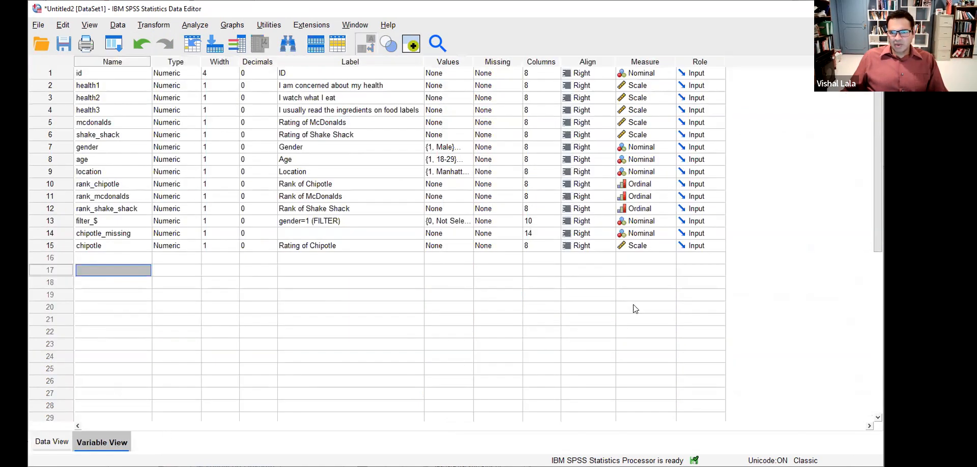
left_click(663, 234)
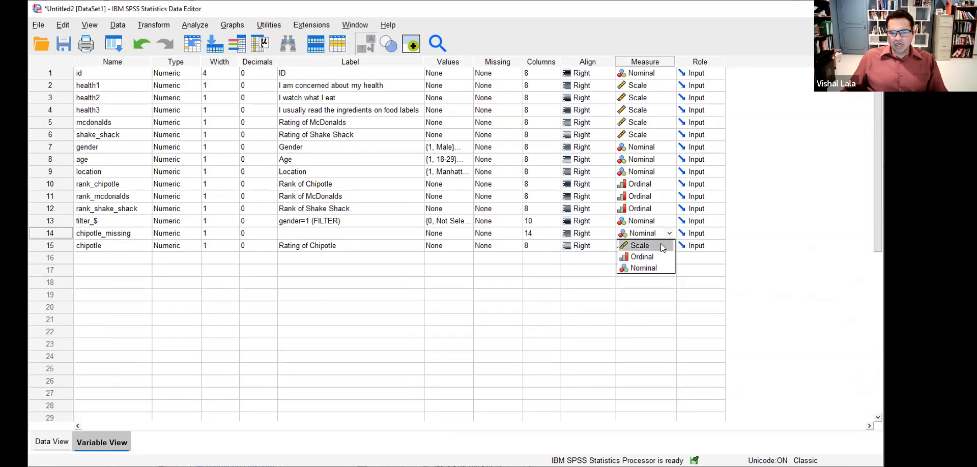
left_click(661, 246)
left_click(539, 234)
double_click(542, 234)
type("8")
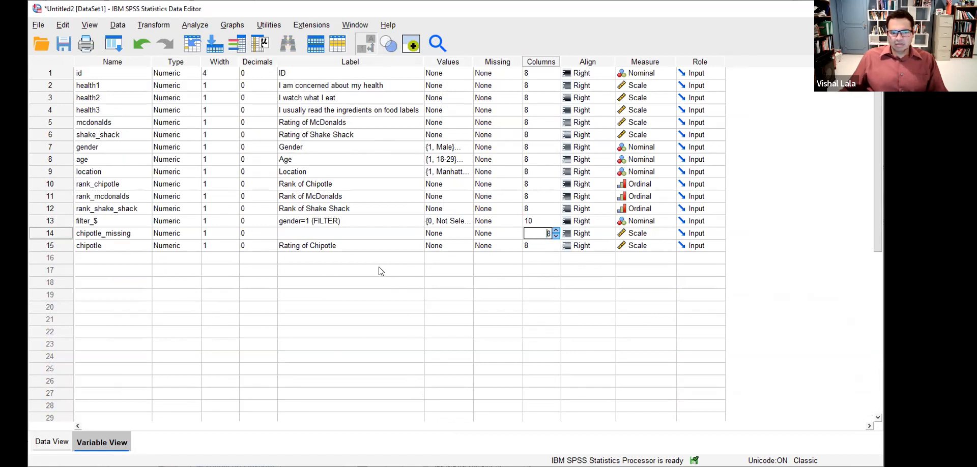
left_click(480, 261)
left_click(65, 443)
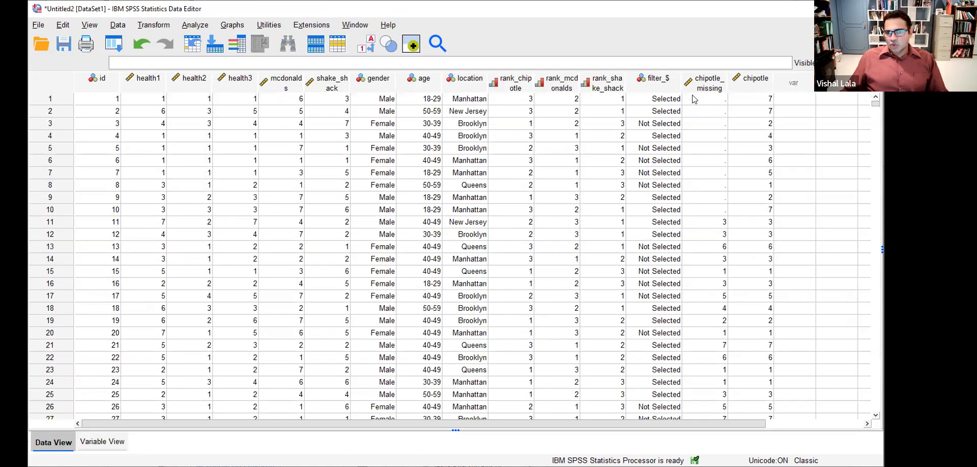
- Select the whole chipotle_missing column and bring up the Transform menu
left_click(715, 79)
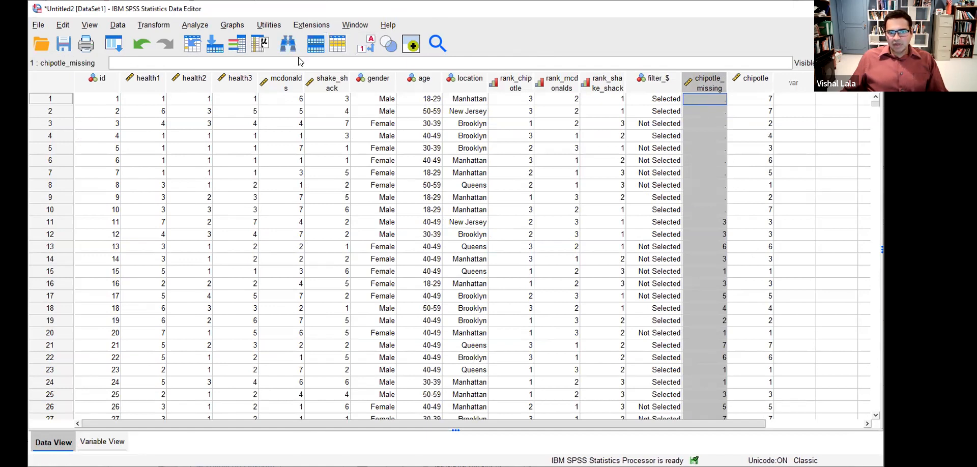
key("ctrl+f")
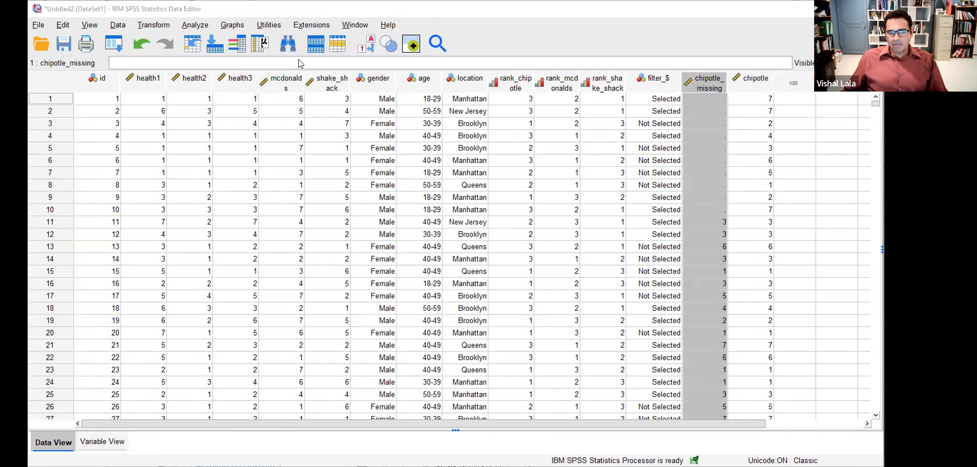
left_click(162, 28)
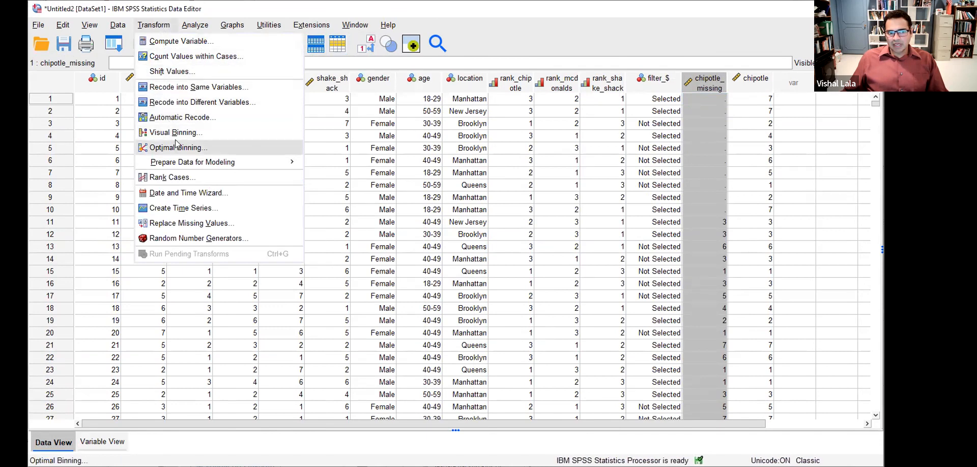
- In Replace Missing Values, add chipotle_missing as the variable to fill
left_click(179, 222)
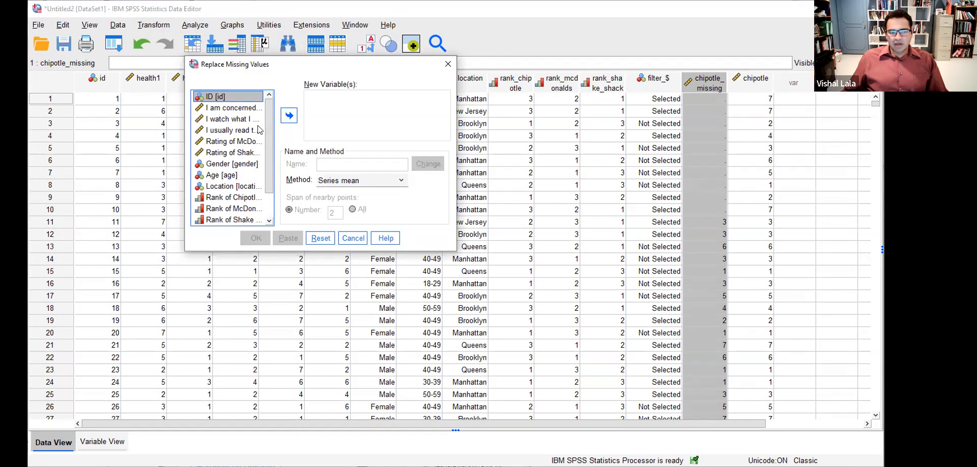
scroll(268, 174, "down", 1)
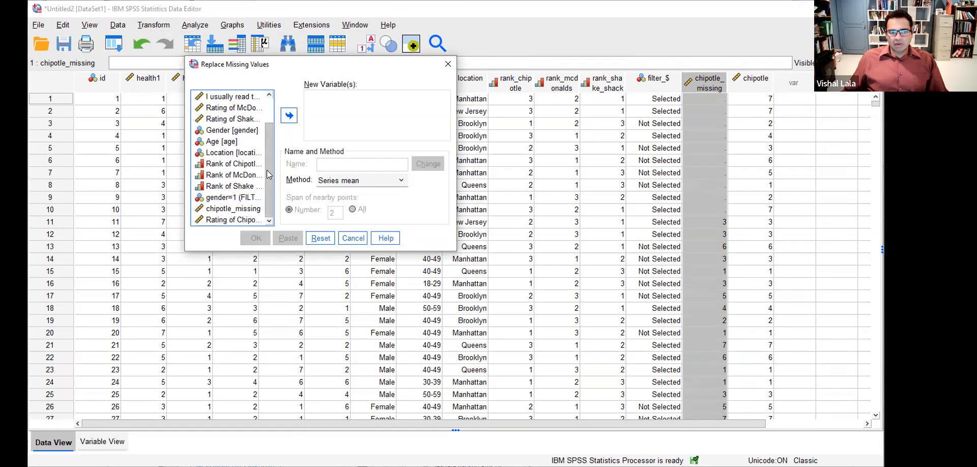
left_click(249, 208)
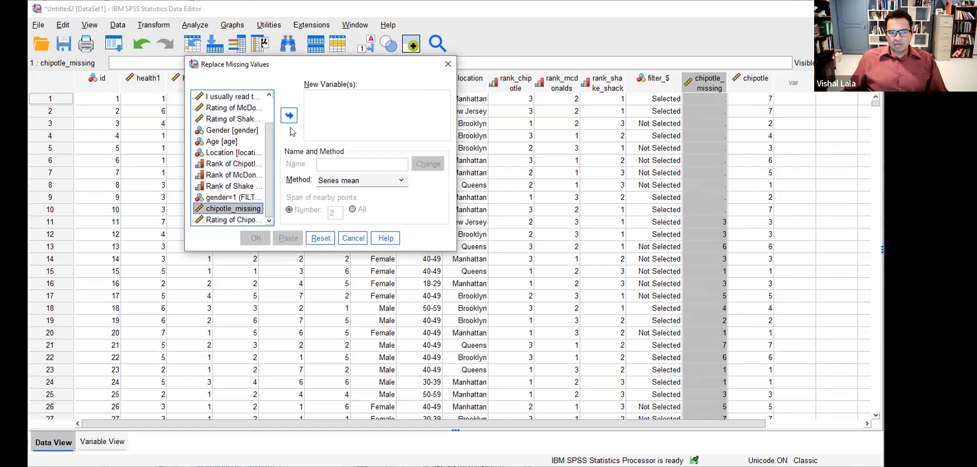
left_click(291, 118)
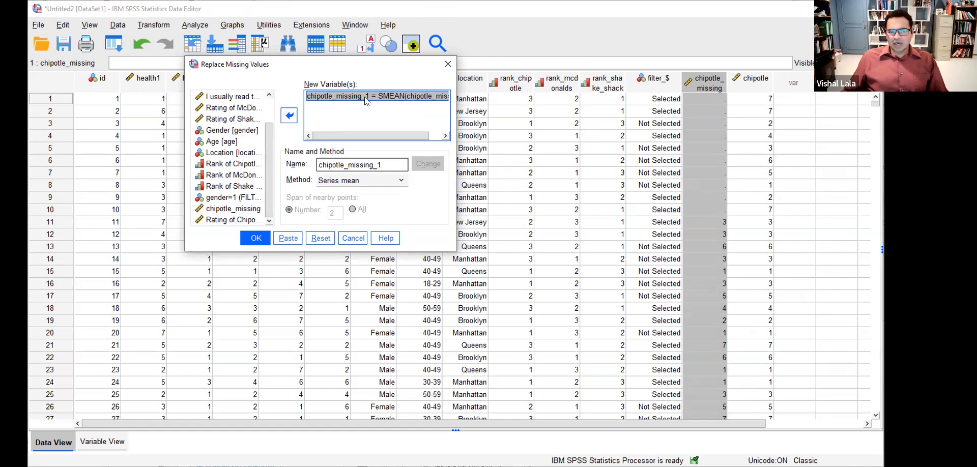
mouse_move(402, 135)
left_mouse_down()
mouse_move(414, 135)
mouse_move(390, 136)
left_mouse_up()
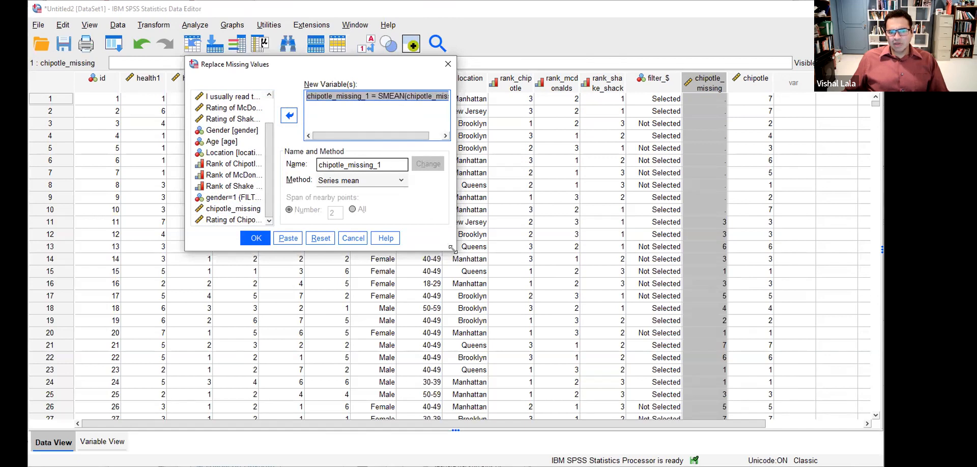
left_click_drag(451, 248, 520, 268)
- Rename the new variable chipotle_imputed, keep Series mean, and run the replacement
double_click(450, 184)
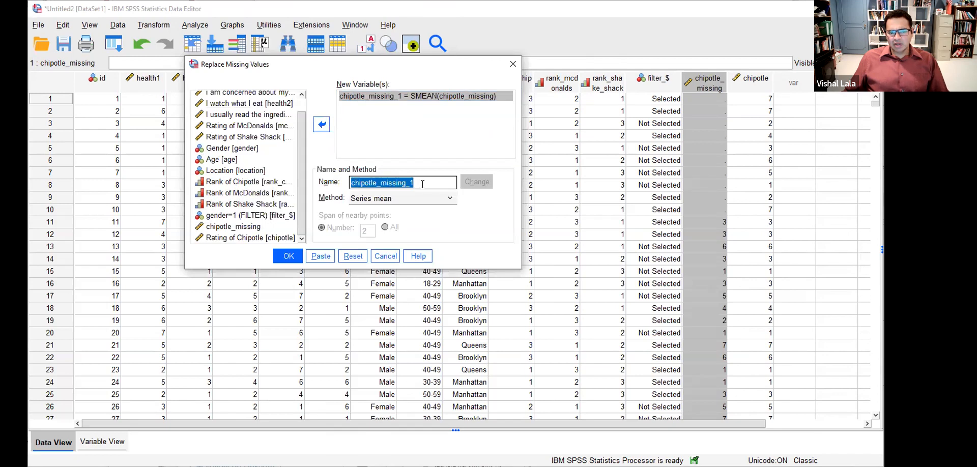
left_click(451, 184)
key("BackSpace")
key("BackSpace")
key("BackSpace")
key("BackSpace")
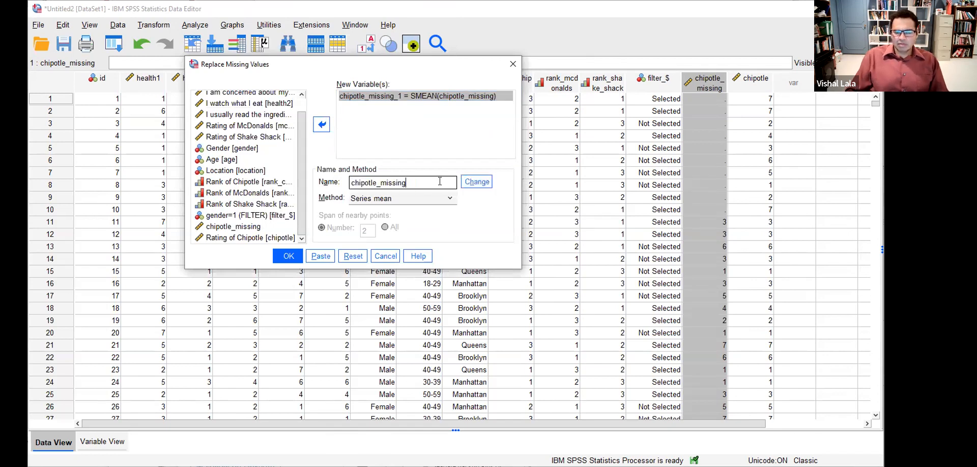
key("BackSpace")
key("BackSpace")
key("BackSpace")
key("BackSpace")
key("BackSpace")
key("BackSpace")
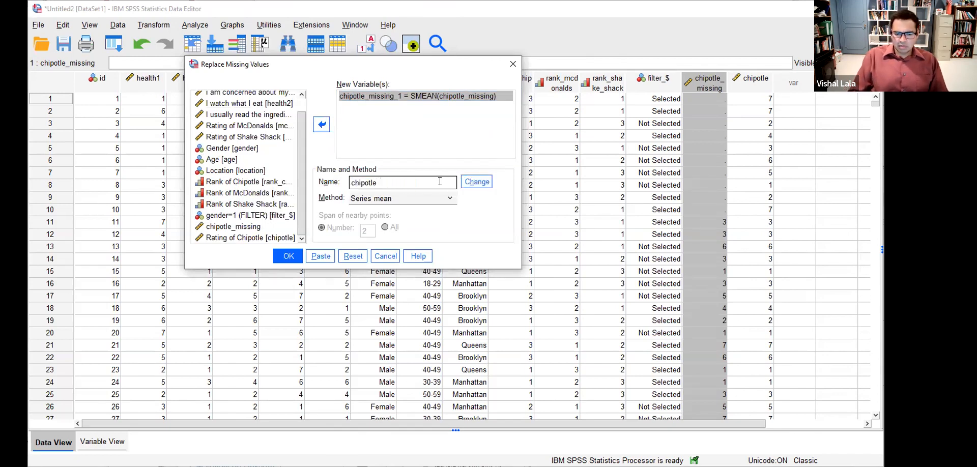
type("_imputed")
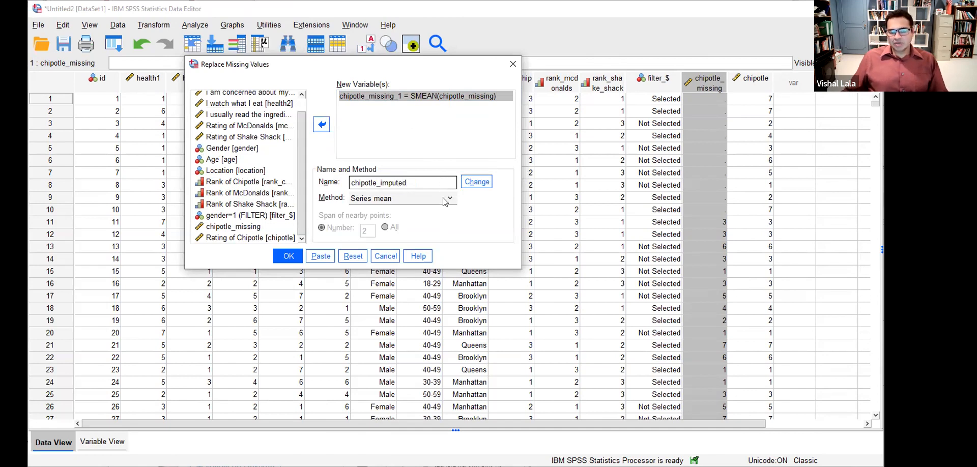
left_click(477, 182)
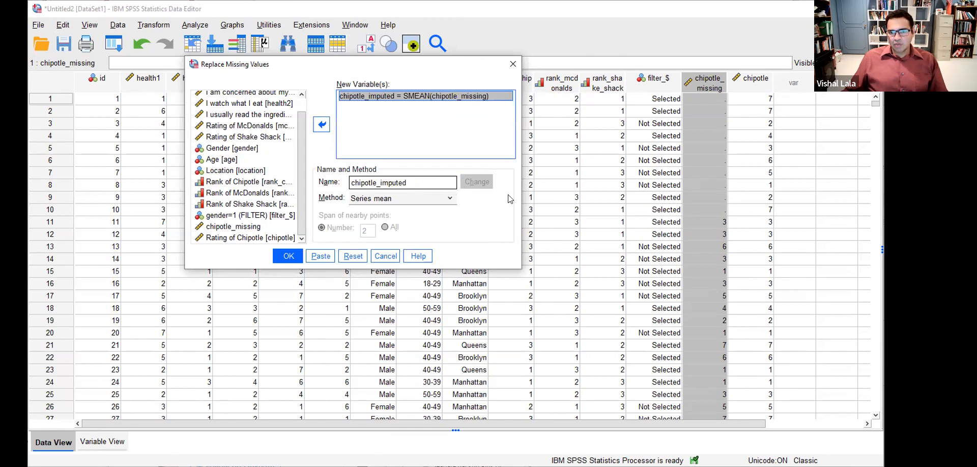
left_click(444, 198)
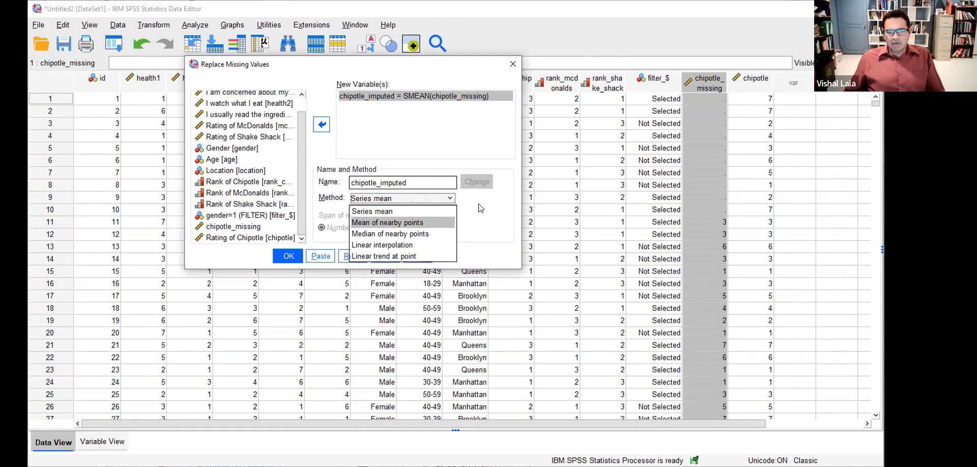
left_click(481, 207)
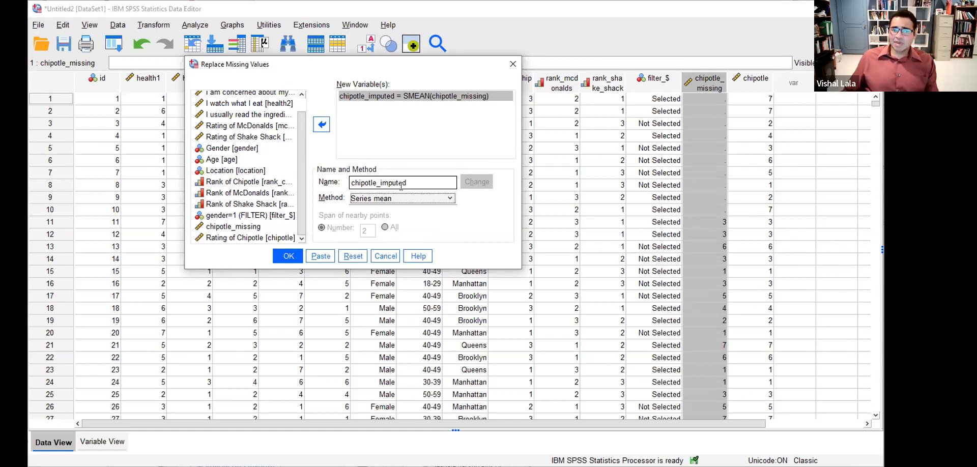
left_click(288, 257)
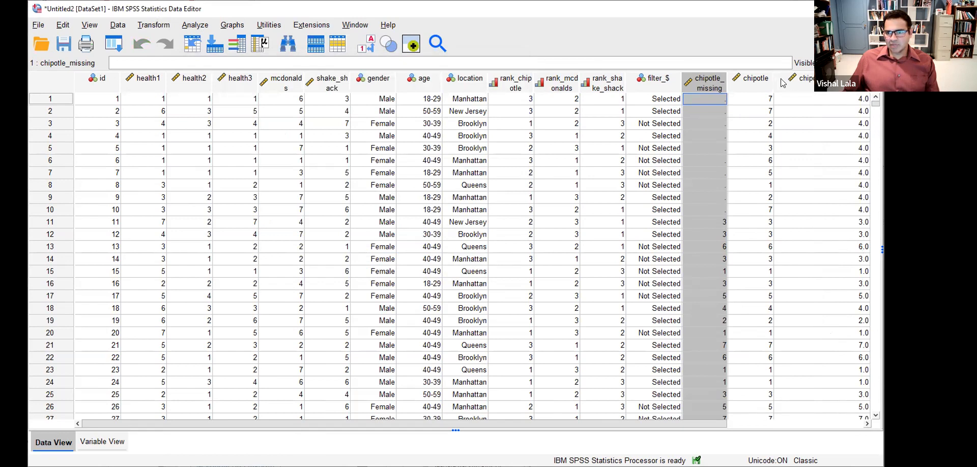
- Narrow the chipotle_imputed column and mark its first imputed values
left_click_drag(884, 169, 888, 169)
left_click_drag(874, 82, 835, 81)
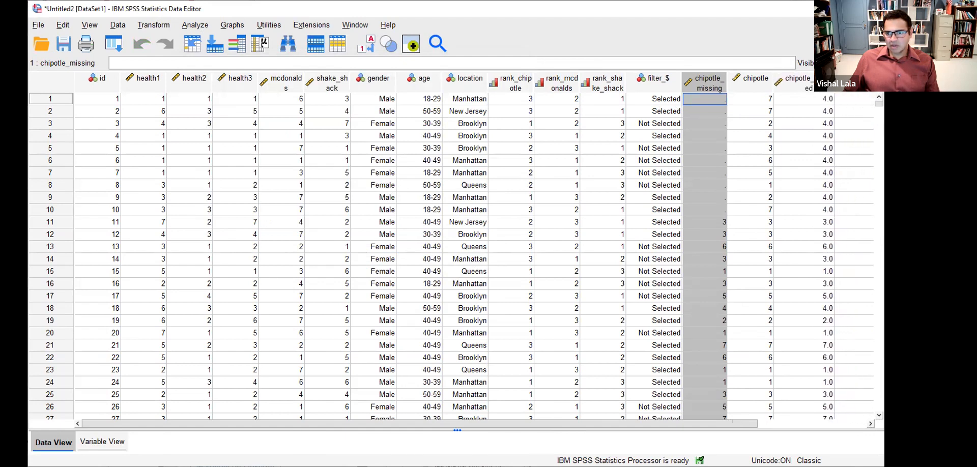
left_click(806, 99)
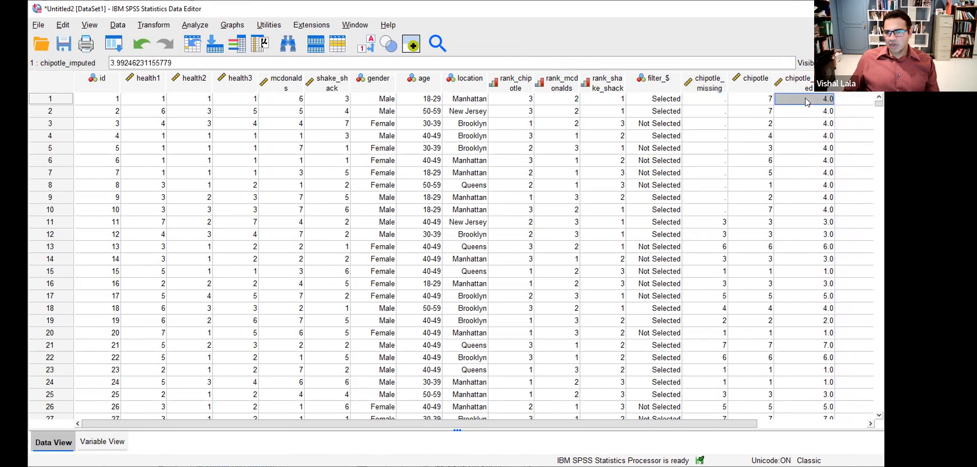
left_click_drag(824, 100, 817, 212)
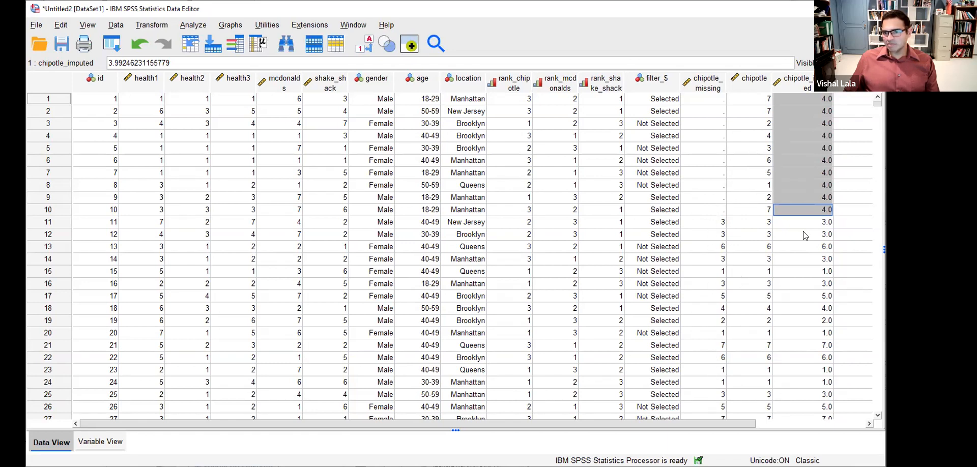
left_click(826, 111)
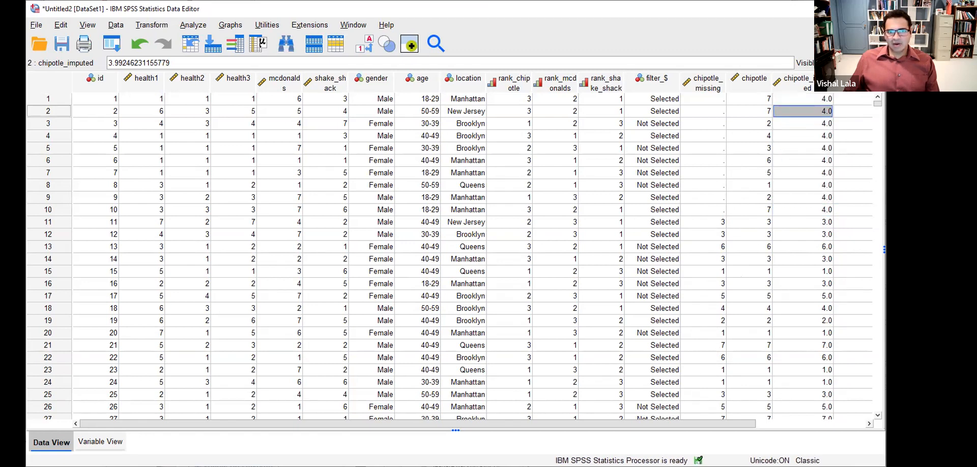
- Circle rows 1–10, underline the imputed 4.0, then return to the Missing Data slide
mouse_move(745, 91)
left_mouse_down()
mouse_move(749, 205)
mouse_move(840, 218)
mouse_move(846, 200)
left_mouse_up()
mouse_move(844, 107)
left_mouse_down()
mouse_move(840, 92)
mouse_move(764, 76)
mouse_move(746, 91)
left_mouse_up()
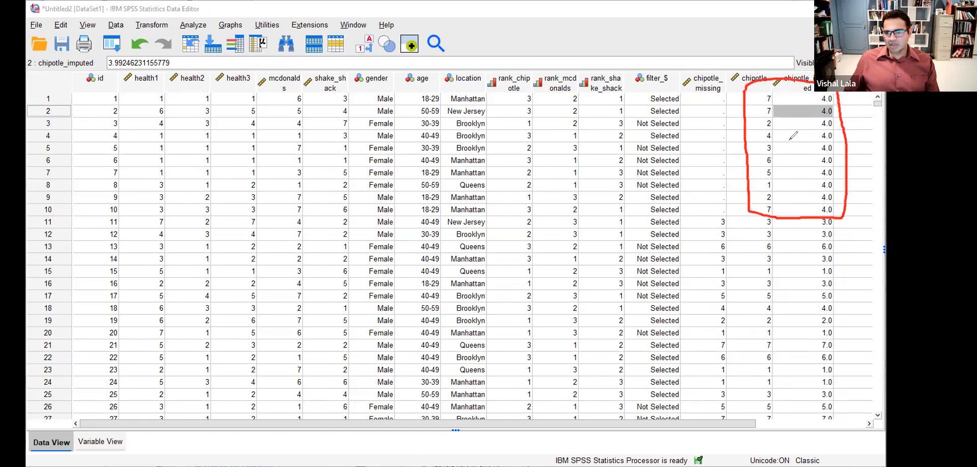
left_click_drag(785, 137, 820, 137)
left_click(697, 28)
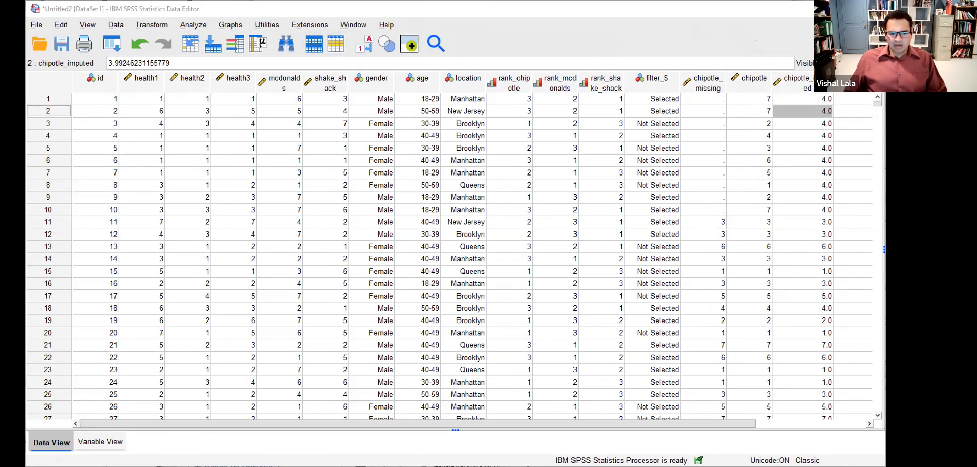
key("alt+Tab")
key("Left")
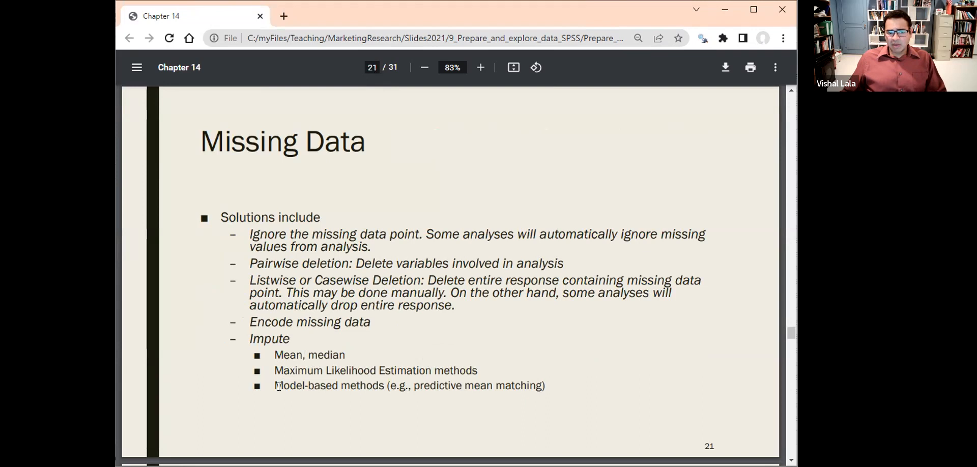
- Highlight the model-based methods line on the slide, then bring up SPSS's Analyze menu
left_click_drag(274, 385, 547, 388)
left_click(563, 387)
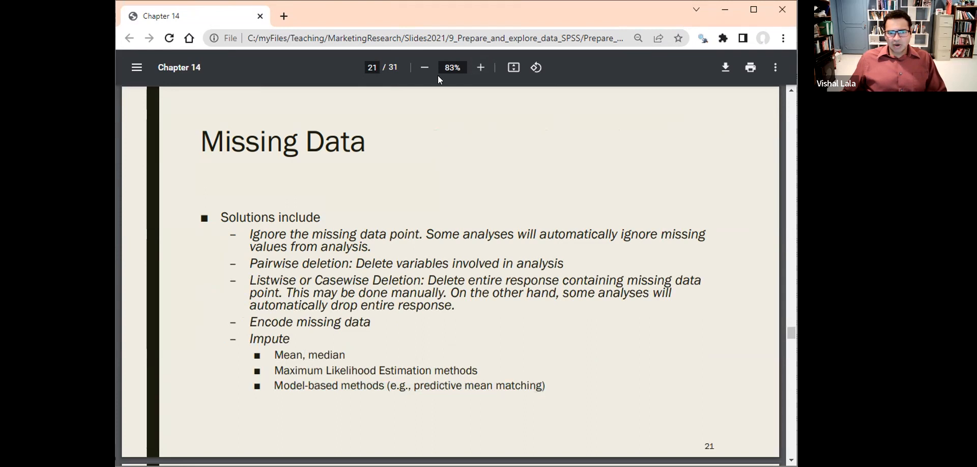
scroll(792, 438, "down", 15)
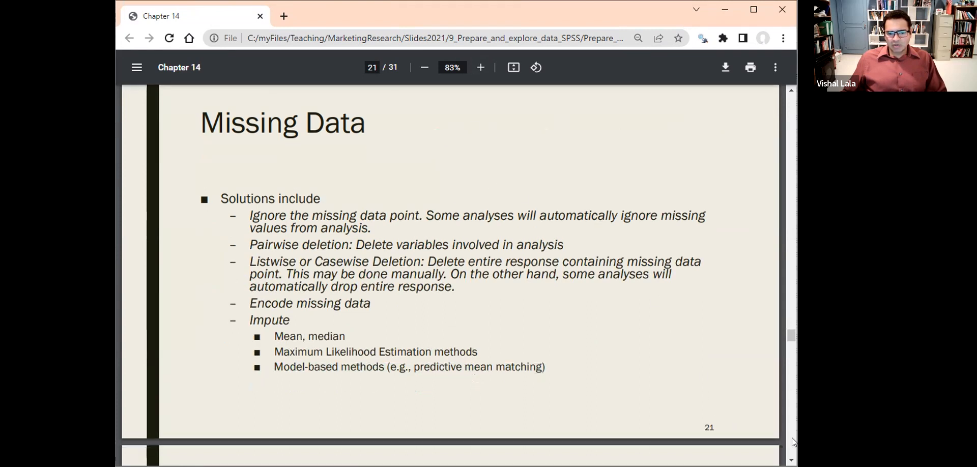
scroll(777, 403, "up", 6)
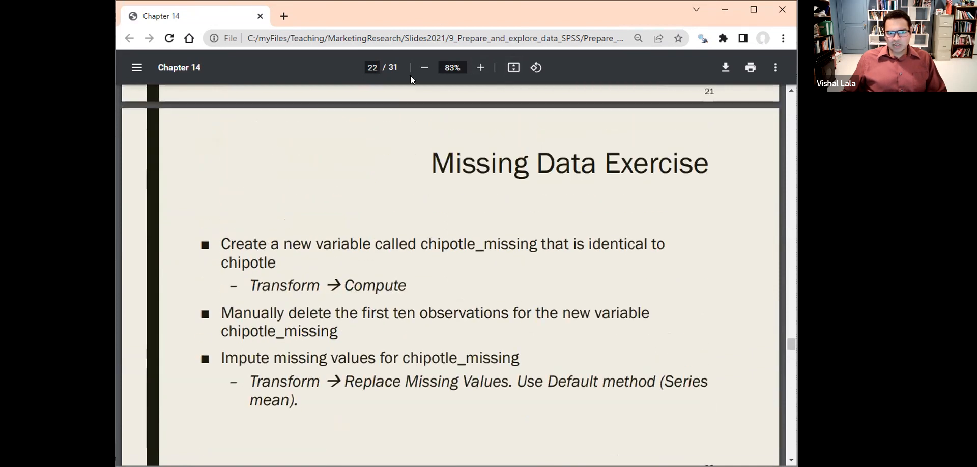
left_click(201, 24)
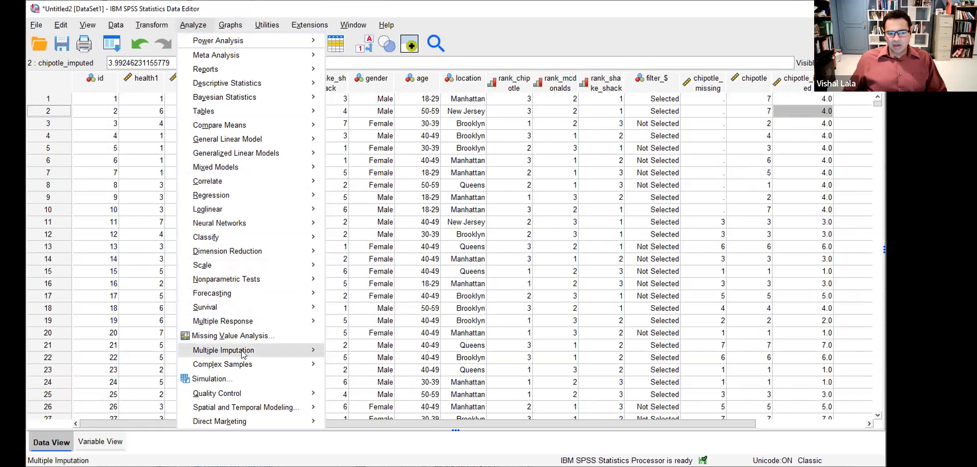
- Close the Analyze menu unused and advance the slides to slide 23, Transform Variables
mouse_move(309, 353)
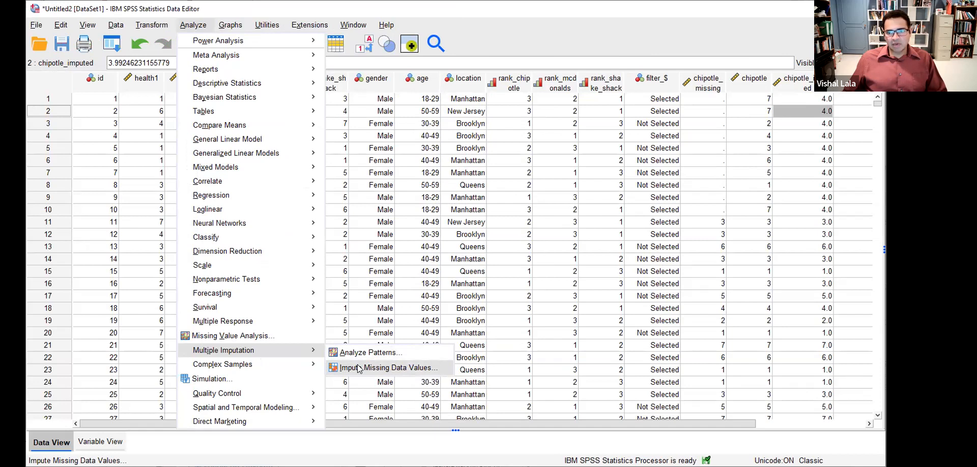
left_click(476, 24)
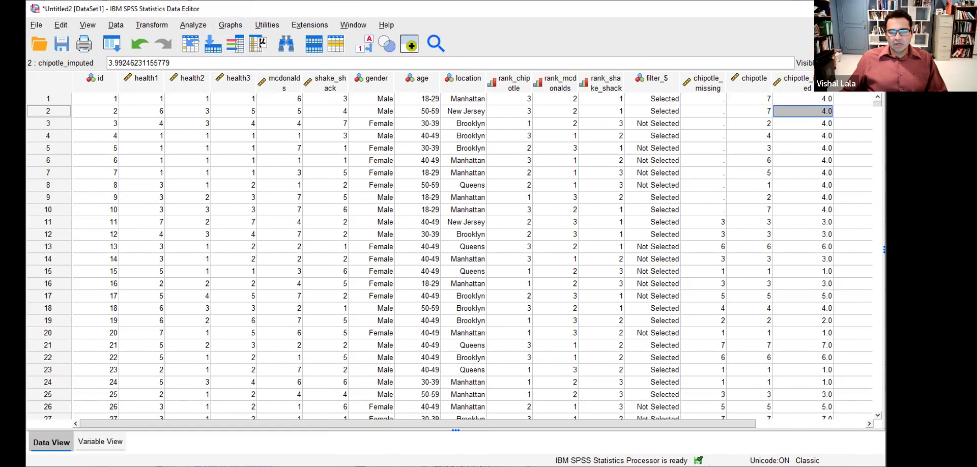
key("alt+Tab")
left_click(792, 460)
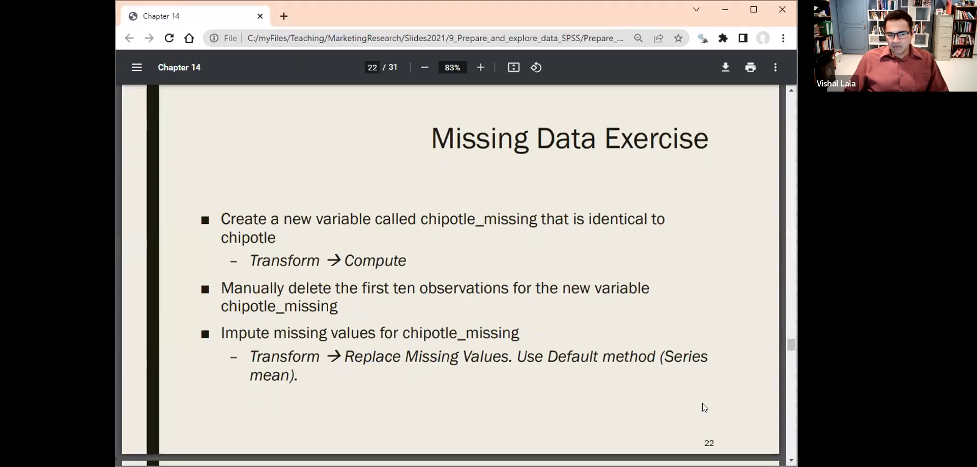
key("Right")
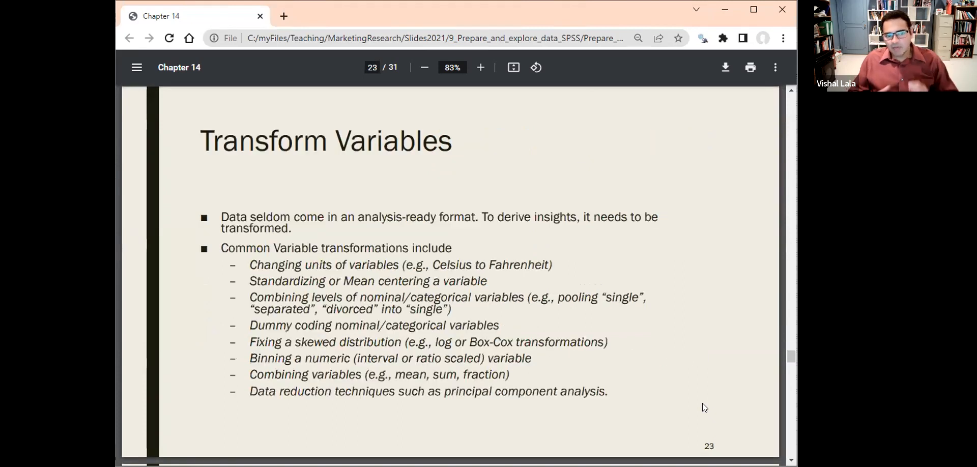
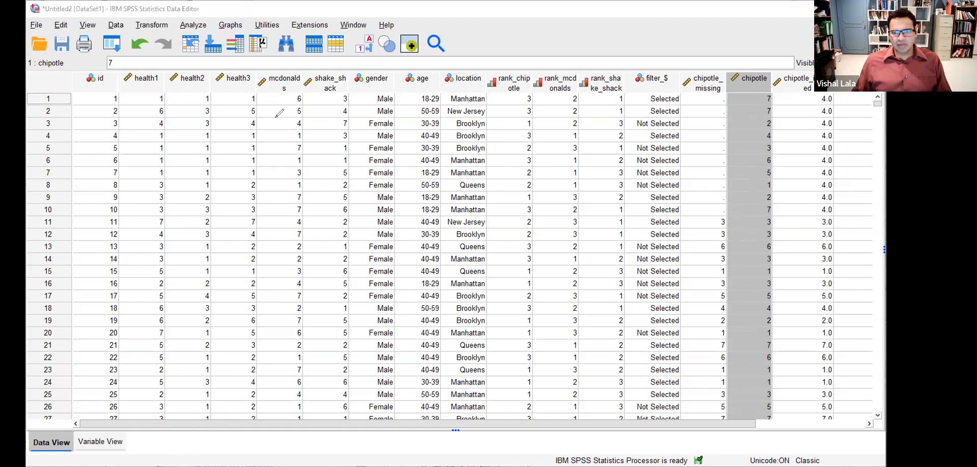
- Switch to Variable View and sketch arrows mapping ratings 1 and 2 to -3 and -2
left_click(101, 442)
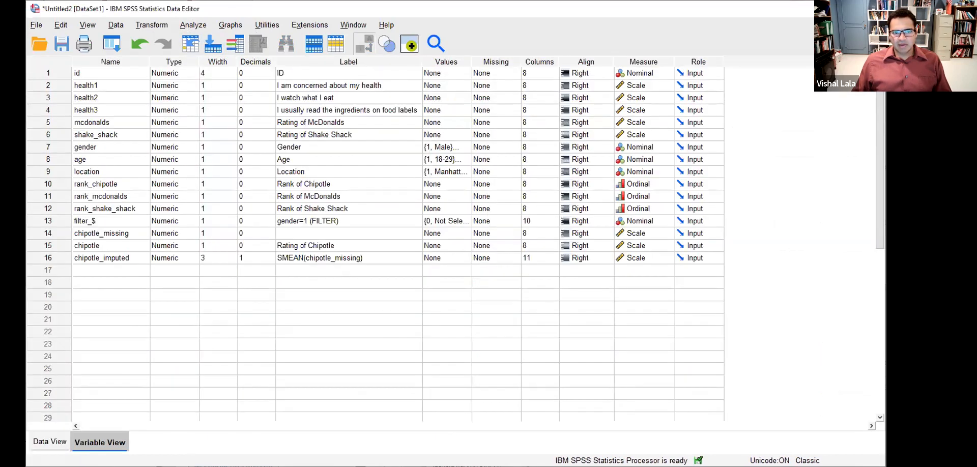
mouse_move(283, 292)
left_mouse_down()
mouse_move(293, 349)
mouse_move(286, 377)
mouse_move(303, 390)
mouse_move(297, 398)
left_mouse_up()
left_click(282, 332)
mouse_move(300, 403)
left_mouse_down()
mouse_move(290, 413)
mouse_move(300, 405)
mouse_move(295, 458)
left_mouse_up()
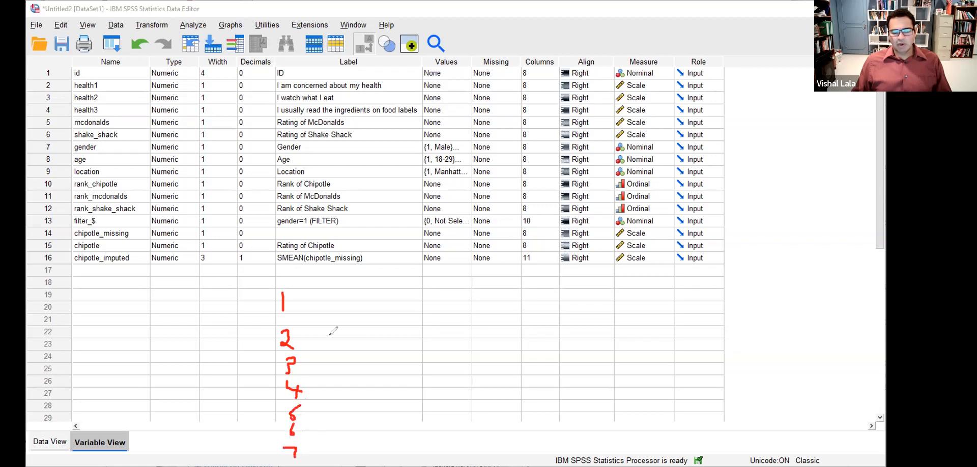
mouse_move(313, 302)
left_mouse_down()
mouse_move(334, 296)
mouse_move(315, 334)
mouse_move(338, 346)
mouse_move(328, 362)
mouse_move(351, 435)
mouse_move(336, 456)
left_mouse_up()
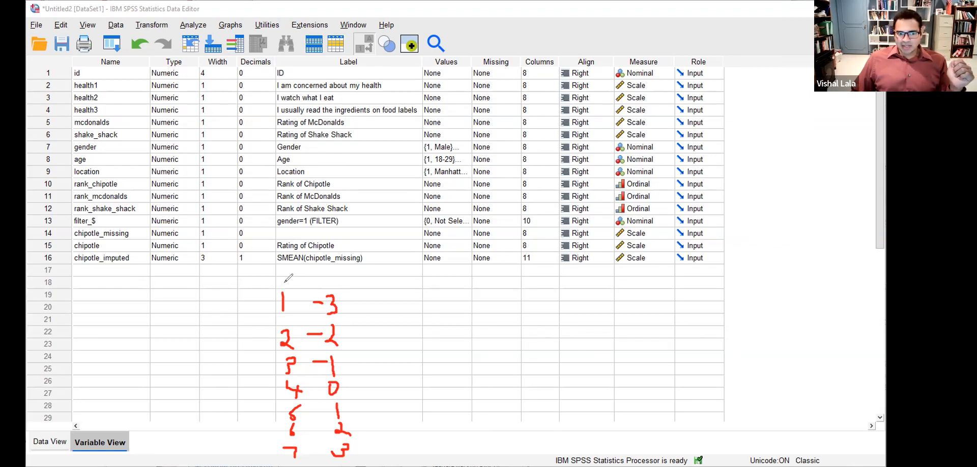
mouse_move(283, 291)
left_mouse_down()
mouse_move(300, 258)
mouse_move(325, 272)
mouse_move(324, 286)
left_mouse_up()
left_click_drag(293, 327, 316, 325)
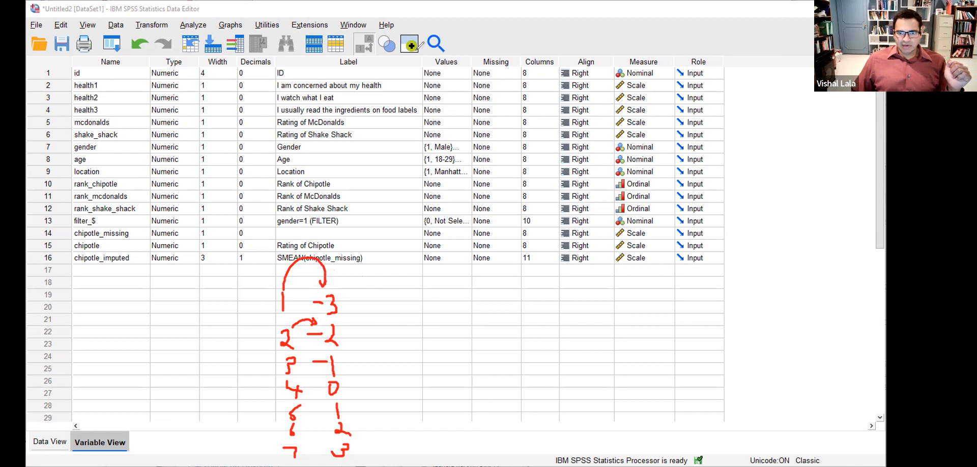
- Replace the arrows with notes subtracting 4 from each rating, then clear all ink
left_click(417, 49)
left_click(299, 260)
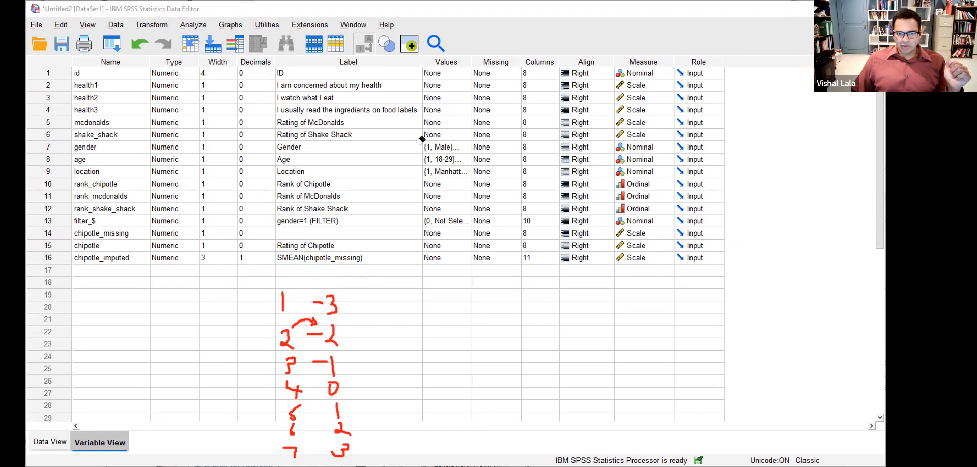
left_click(308, 320)
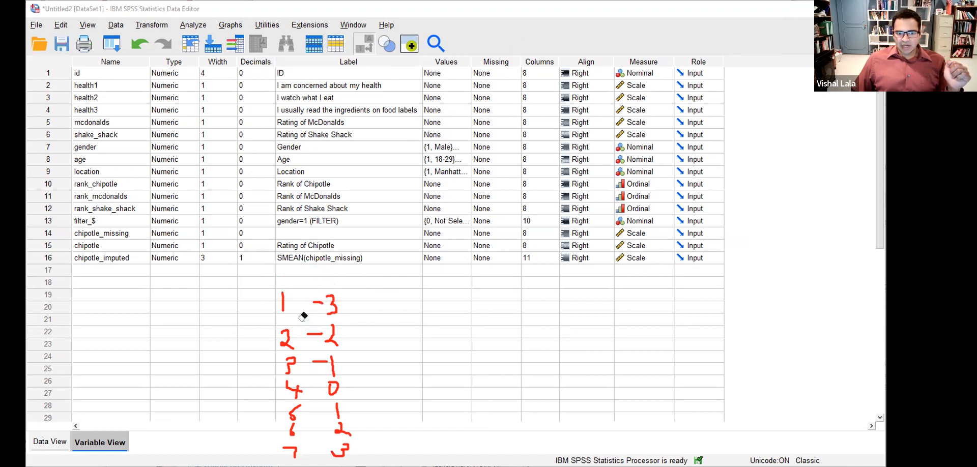
left_click(538, 40)
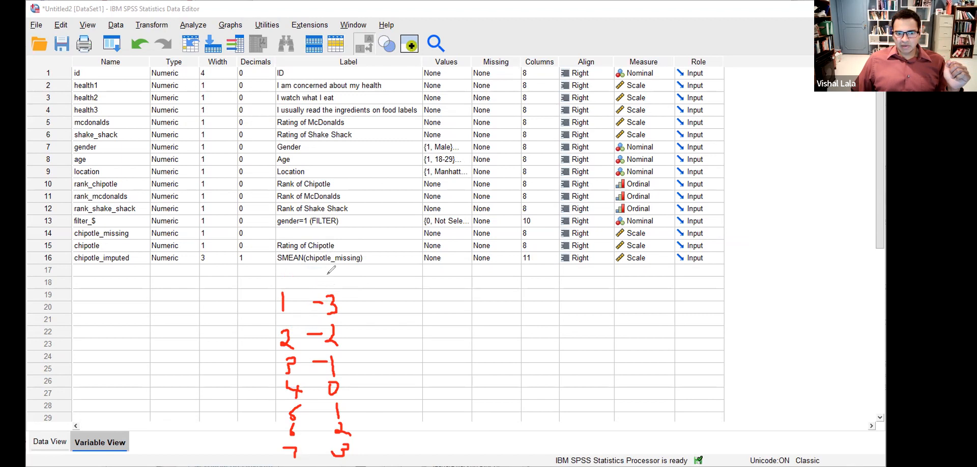
mouse_move(285, 302)
left_mouse_down()
mouse_move(305, 303)
mouse_move(302, 329)
left_mouse_up()
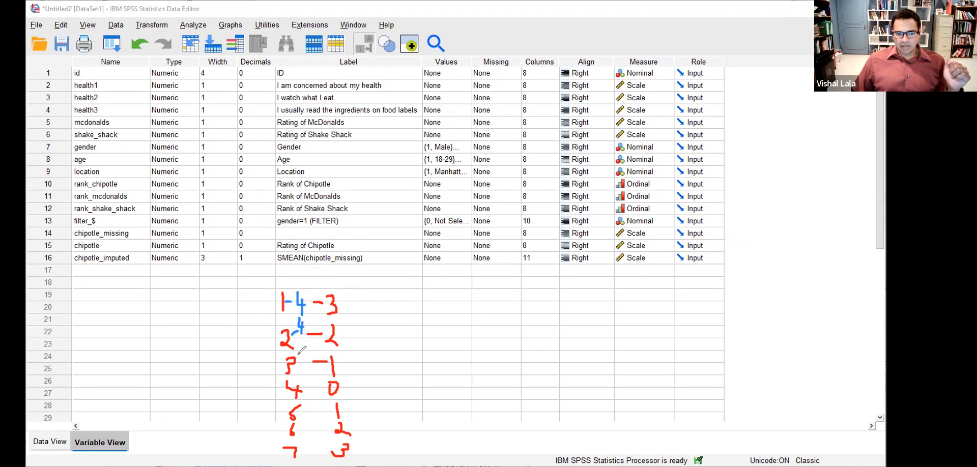
mouse_move(297, 364)
left_mouse_down()
mouse_move(312, 357)
mouse_move(313, 393)
left_mouse_up()
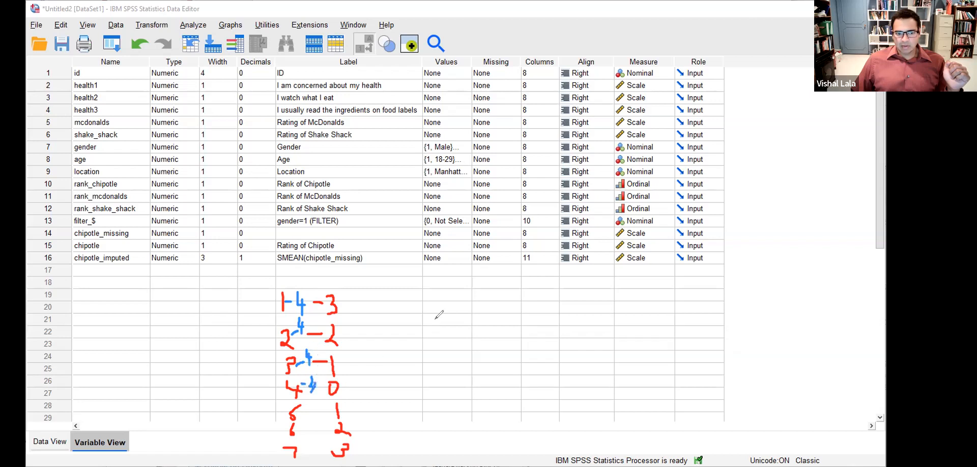
left_click(563, 46)
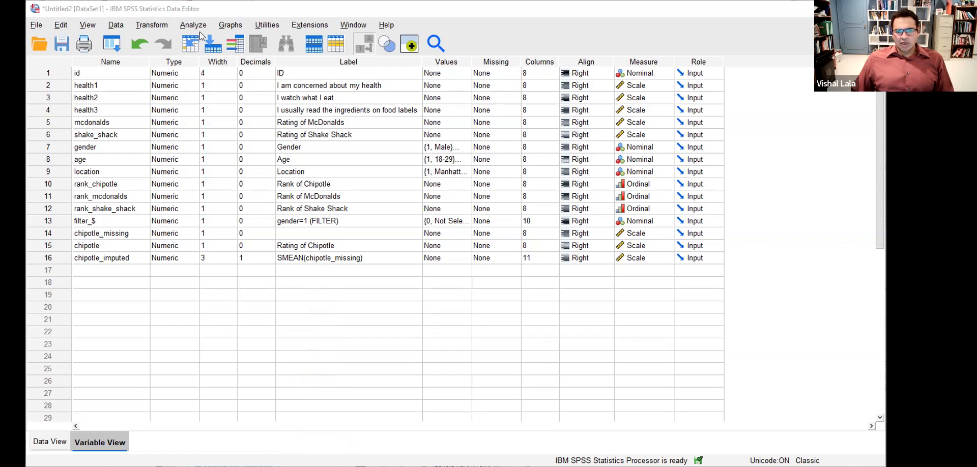
- From the data grid, start Compute Variable with target name chipotle_new
left_click(152, 25)
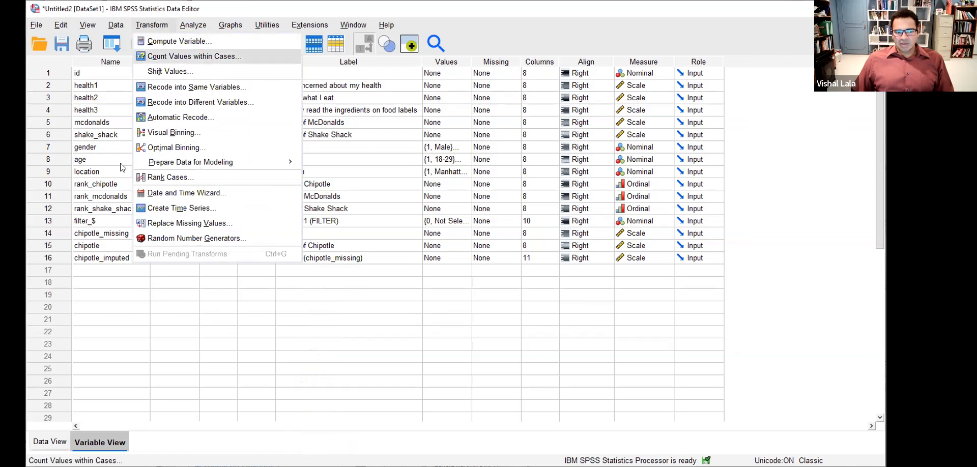
left_click(51, 443)
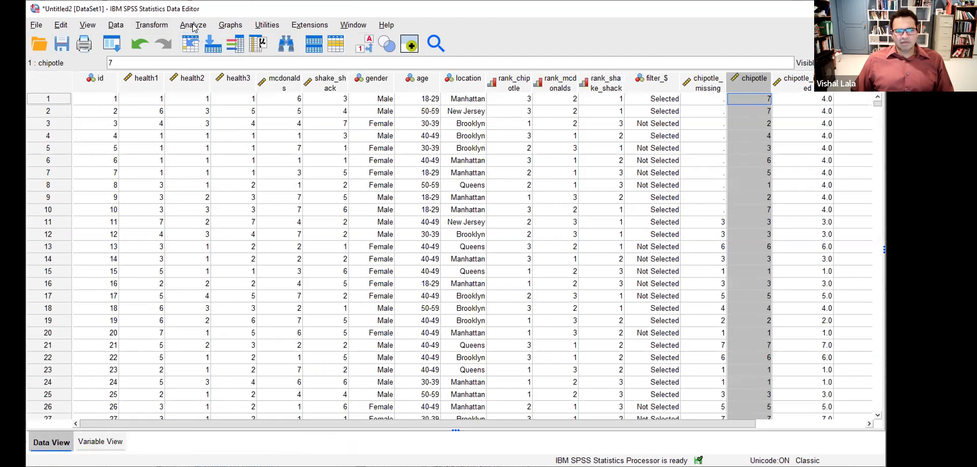
left_click(150, 29)
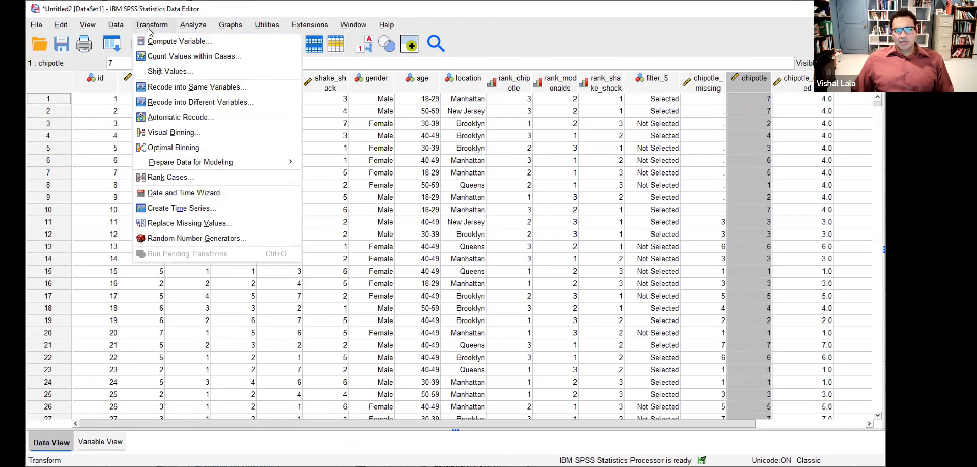
left_click(151, 39)
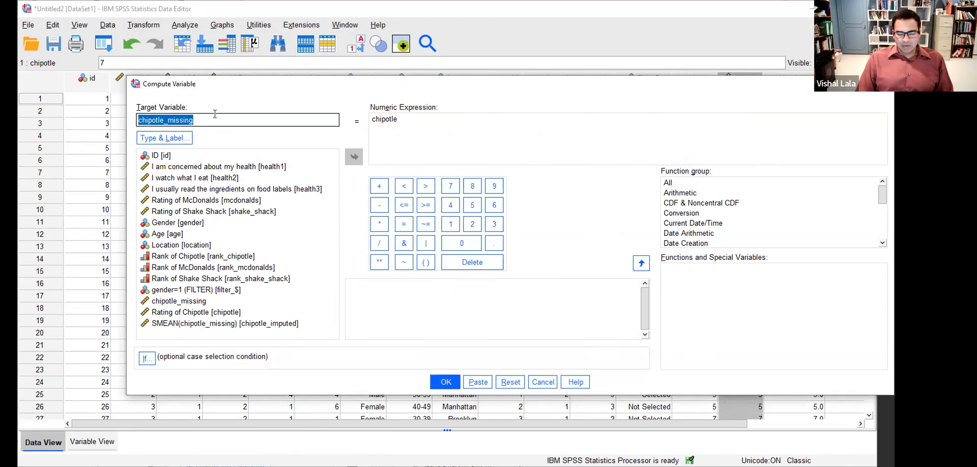
type("chipotle_new")
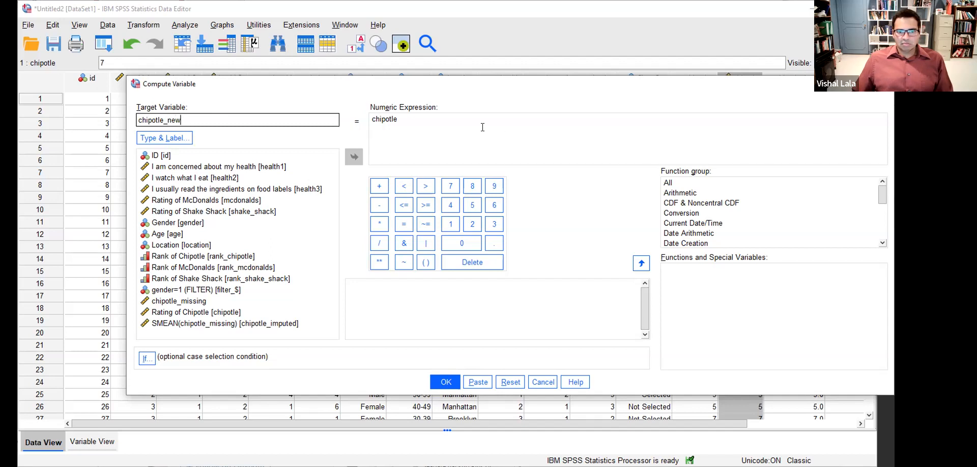
left_click_drag(189, 119, 123, 119)
left_click(185, 115)
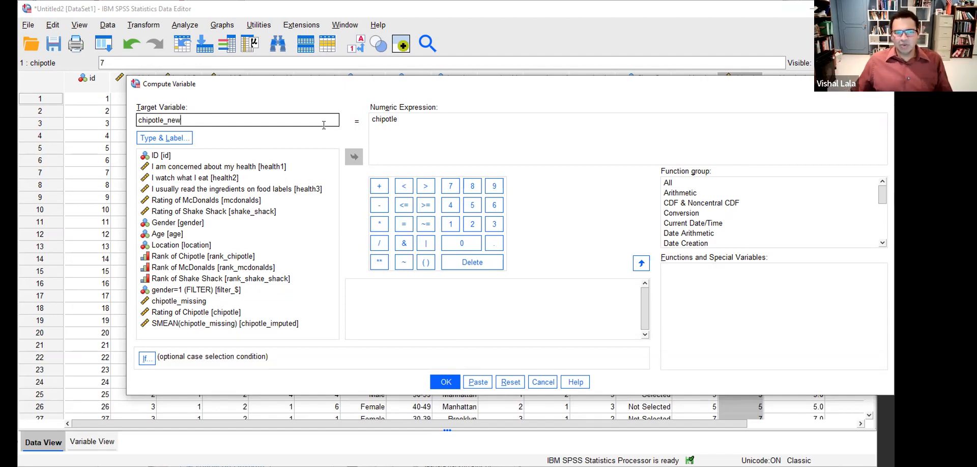
- Set the expression to chipotle - 4, run it, and inspect the new chipotle_new column
double_click(379, 118)
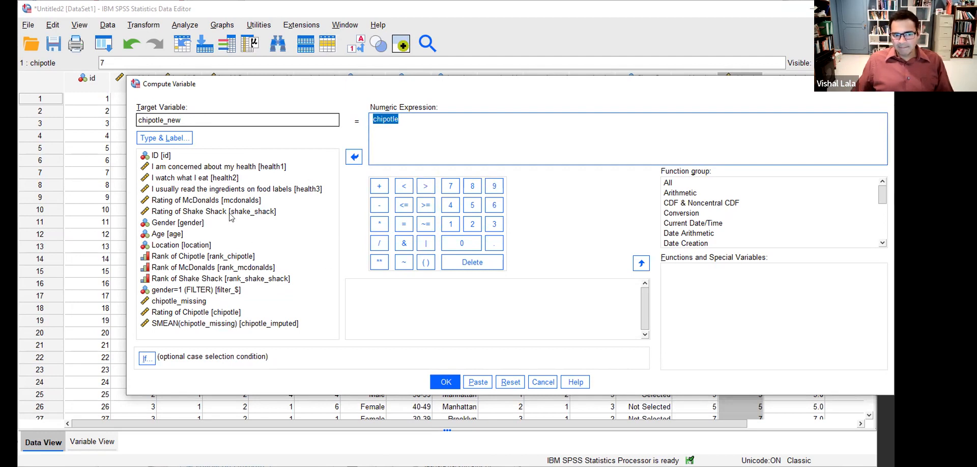
key("BackSpace")
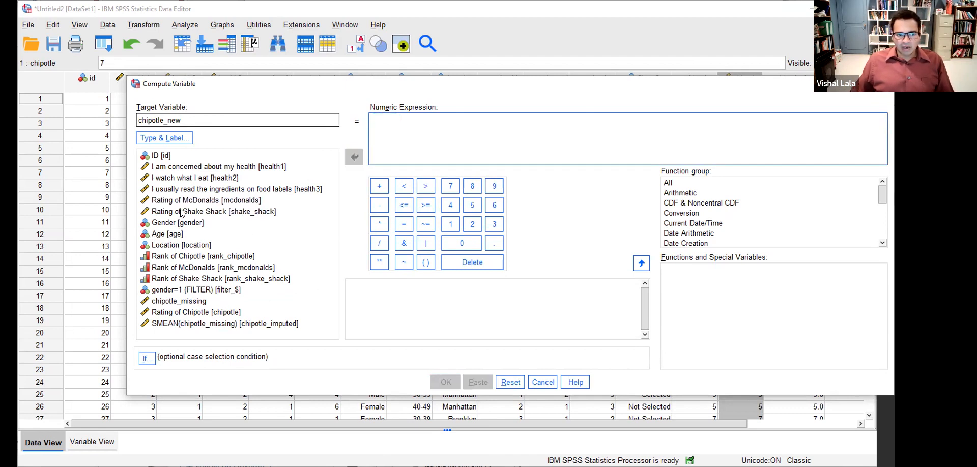
left_click(192, 313)
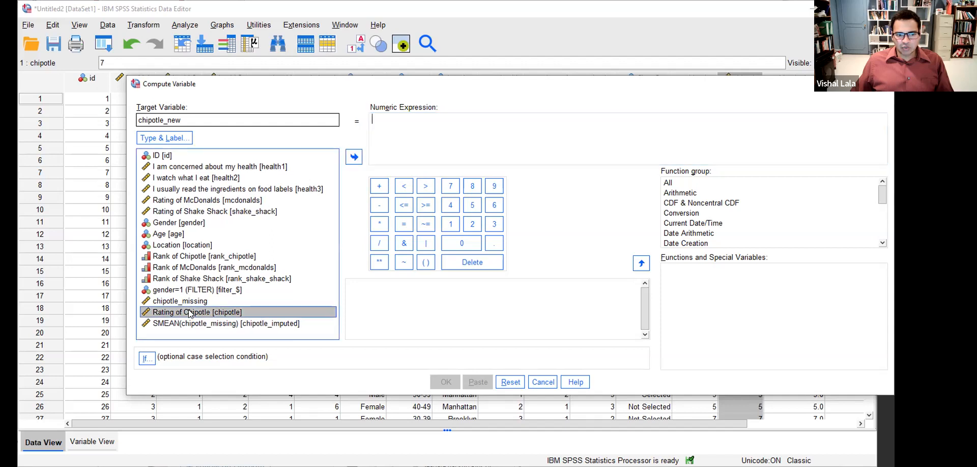
left_click_drag(192, 313, 443, 142)
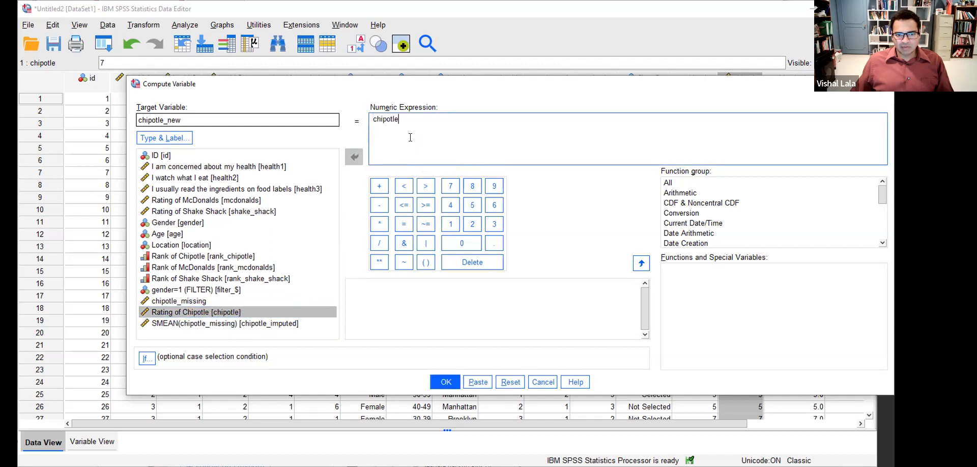
type("- 4")
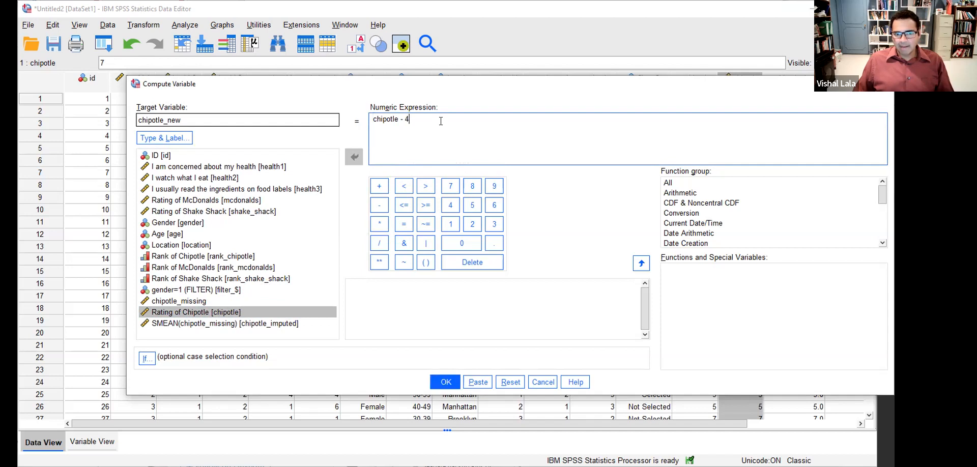
key("Left")
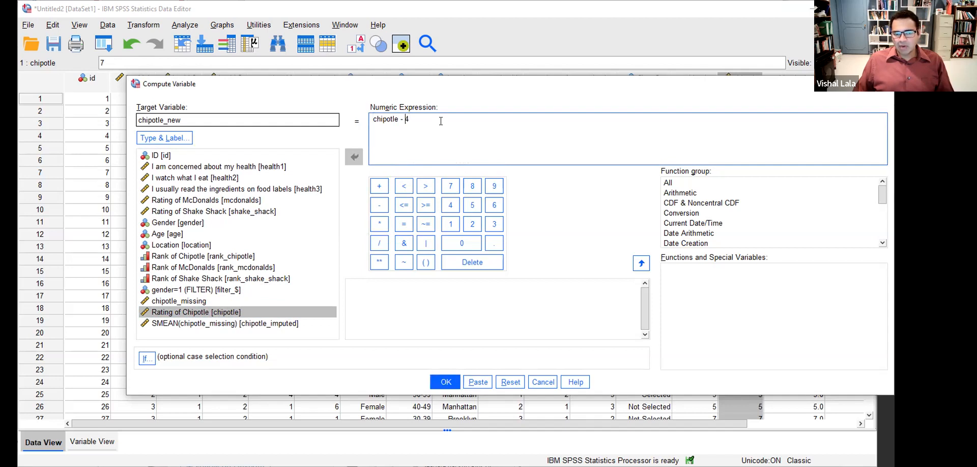
key("Left")
key("Left")
key("Left")
key("Left")
key("Left")
key("Right")
key("Right")
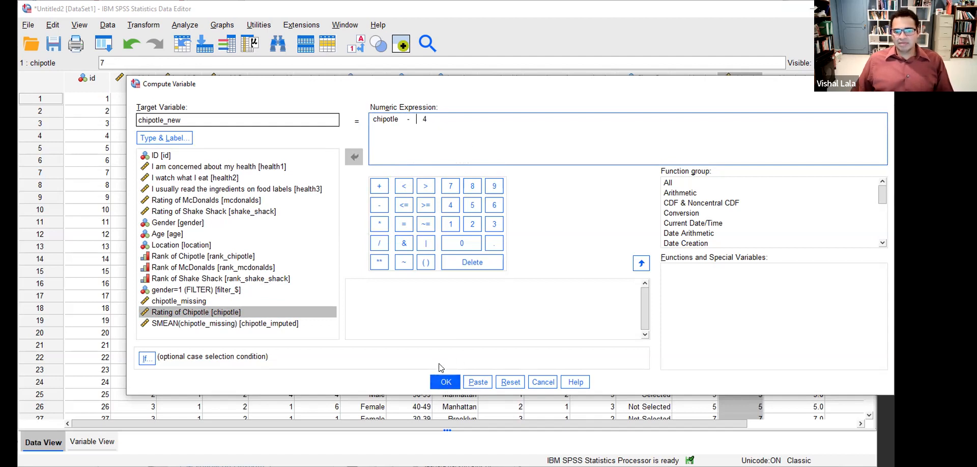
left_click(449, 388)
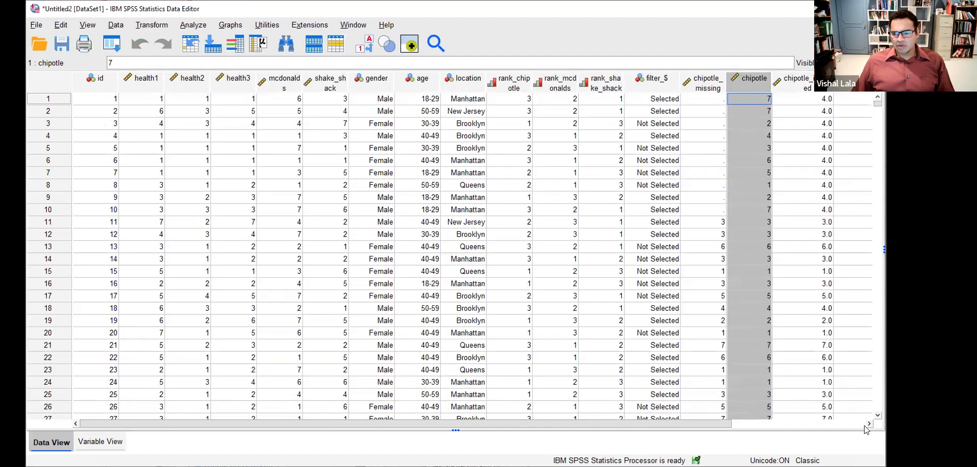
left_click(869, 424)
left_click(870, 423)
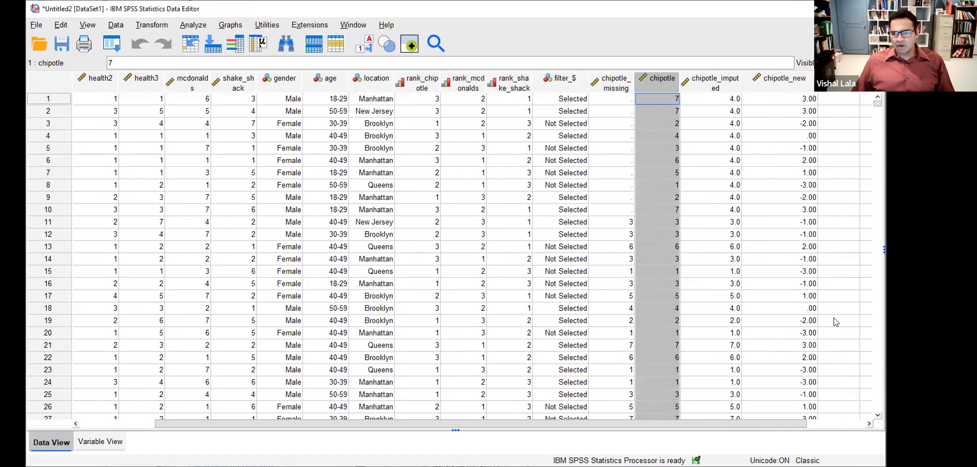
- Reset Frequencies and run it on Rating of Chipotle and chipotle_new together
left_click(790, 98)
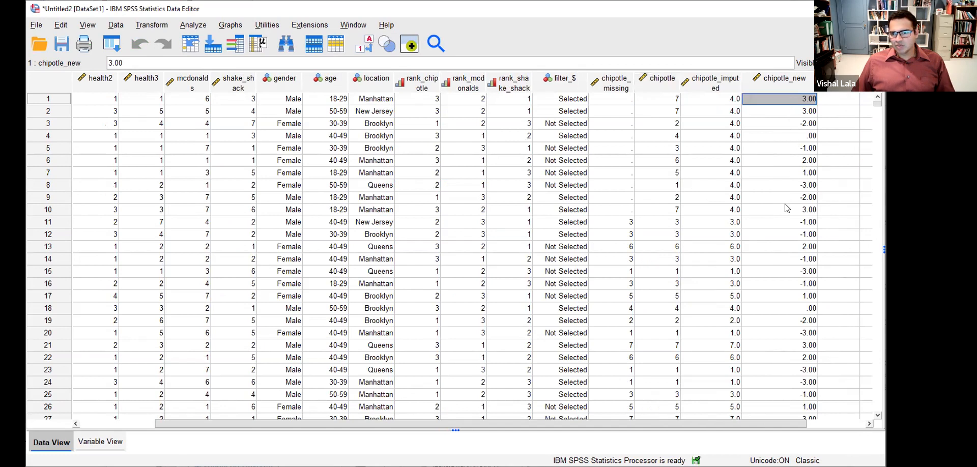
left_click(191, 28)
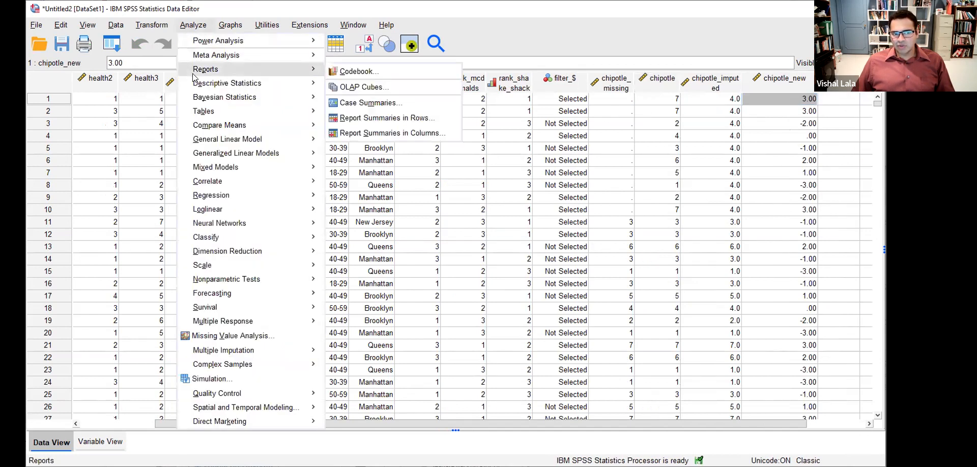
mouse_move(305, 97)
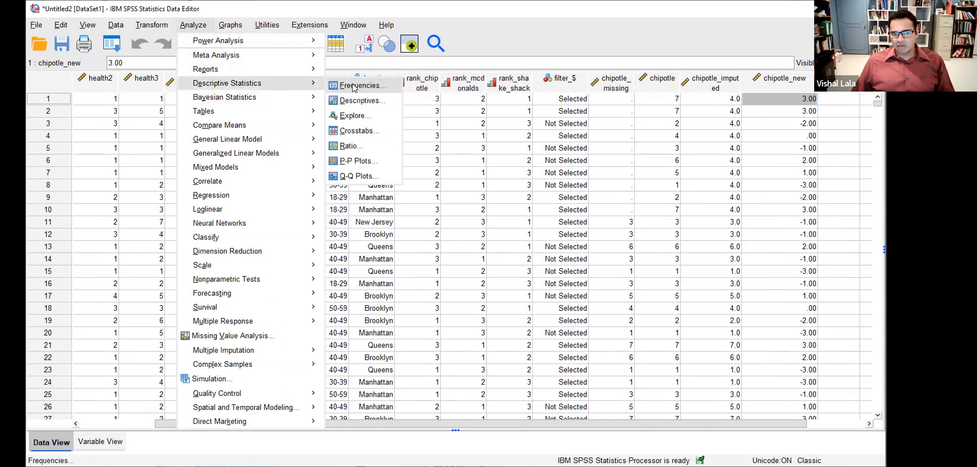
left_click(354, 87)
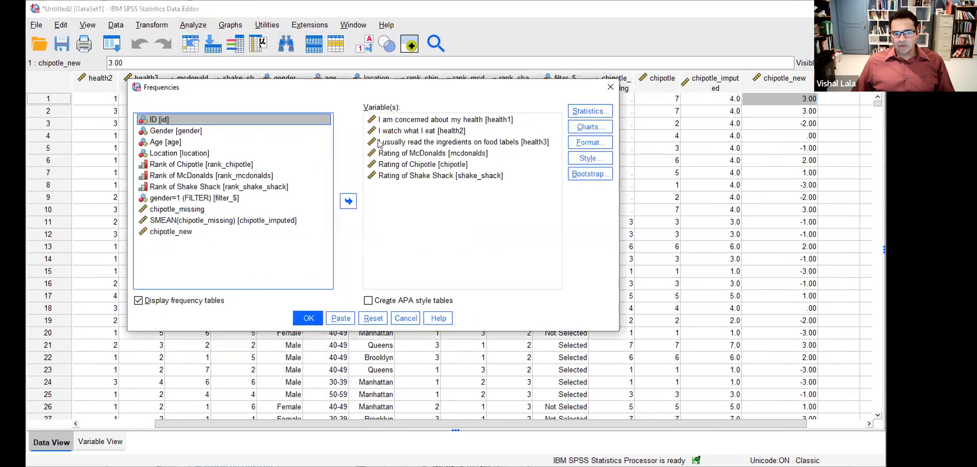
left_click(373, 318)
scroll(164, 257, "down", 1)
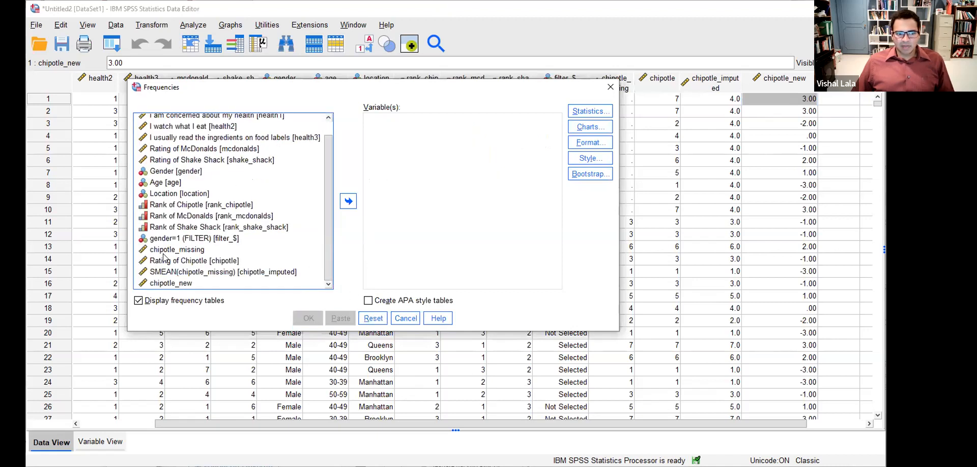
left_click(184, 282)
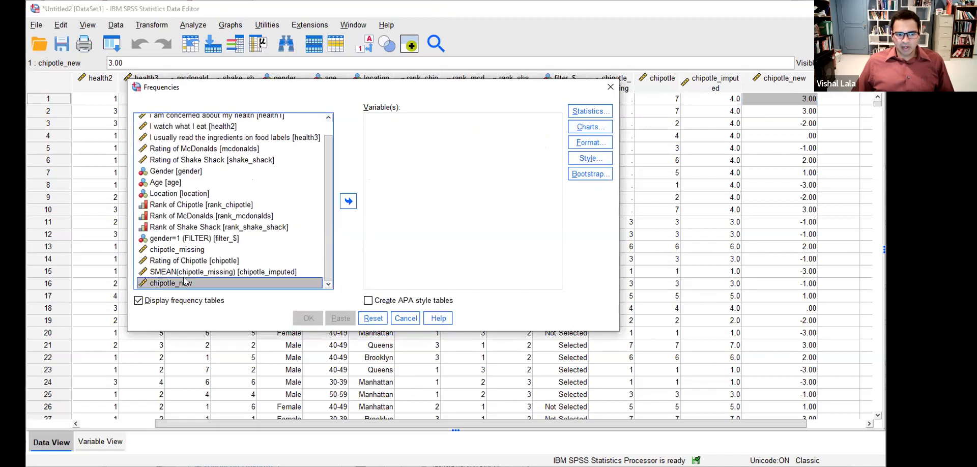
left_click(196, 261, "ctrl")
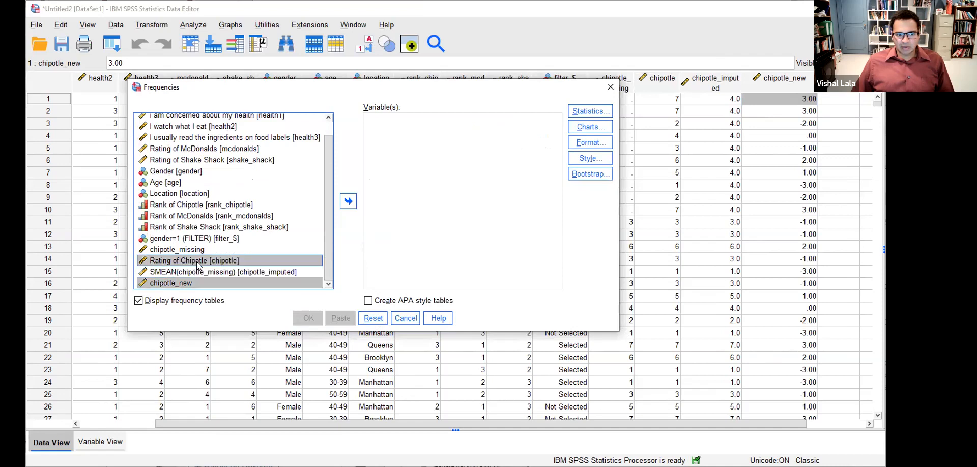
left_click(348, 202)
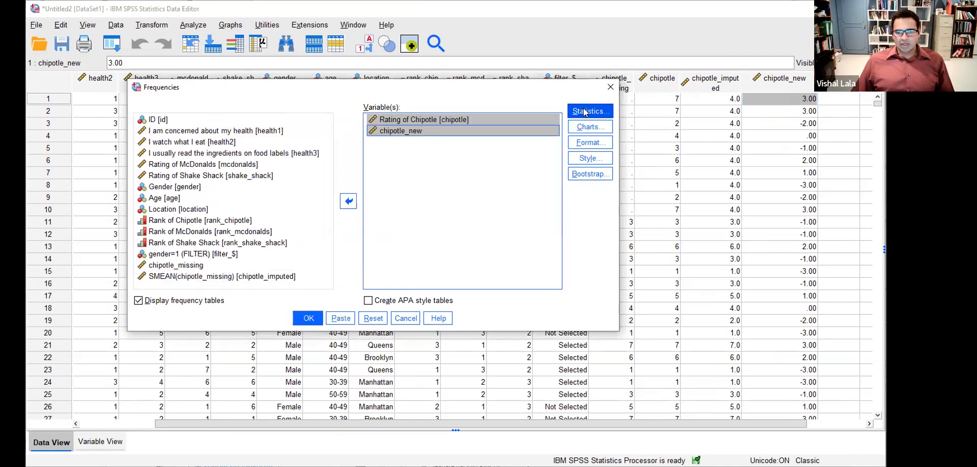
left_click(309, 321)
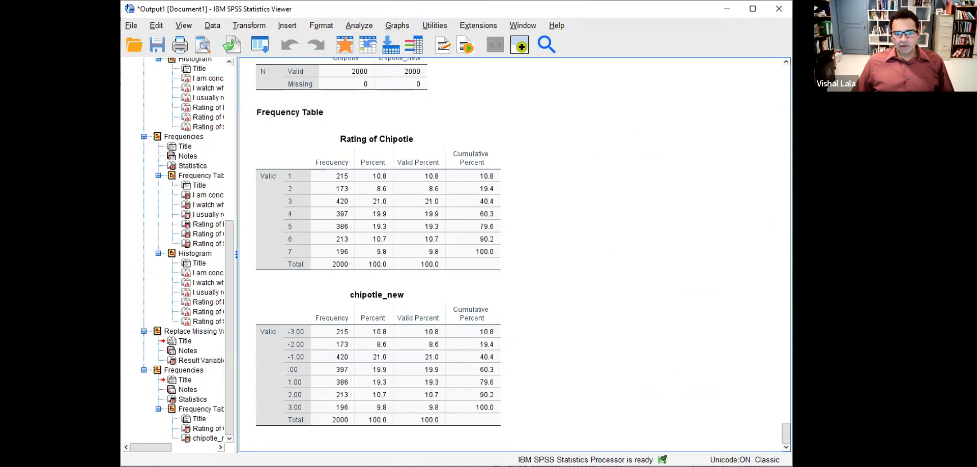
- Mark that rating 1 matches -3.00 (10.8%) and 7 matches 3.00 (9.8%), then clear marks
mouse_move(286, 326)
left_mouse_down()
mouse_move(283, 343)
mouse_move(310, 326)
mouse_move(276, 327)
left_mouse_up()
mouse_move(284, 171)
left_mouse_down()
mouse_move(304, 175)
mouse_move(289, 168)
left_mouse_up()
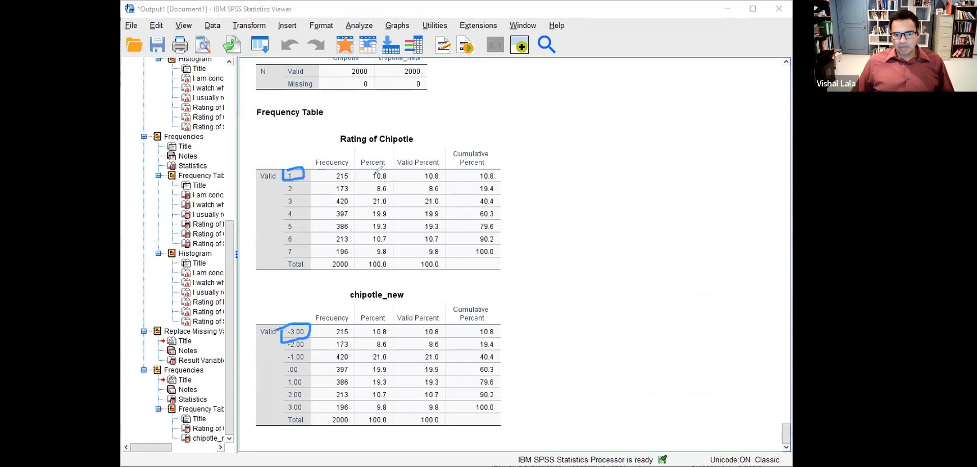
mouse_move(369, 173)
left_mouse_down()
mouse_move(371, 182)
mouse_move(390, 177)
mouse_move(372, 172)
left_mouse_up()
mouse_move(360, 322)
left_mouse_down()
mouse_move(371, 338)
mouse_move(393, 319)
mouse_move(348, 322)
left_mouse_up()
mouse_move(283, 247)
left_mouse_down()
mouse_move(307, 252)
mouse_move(285, 249)
left_mouse_up()
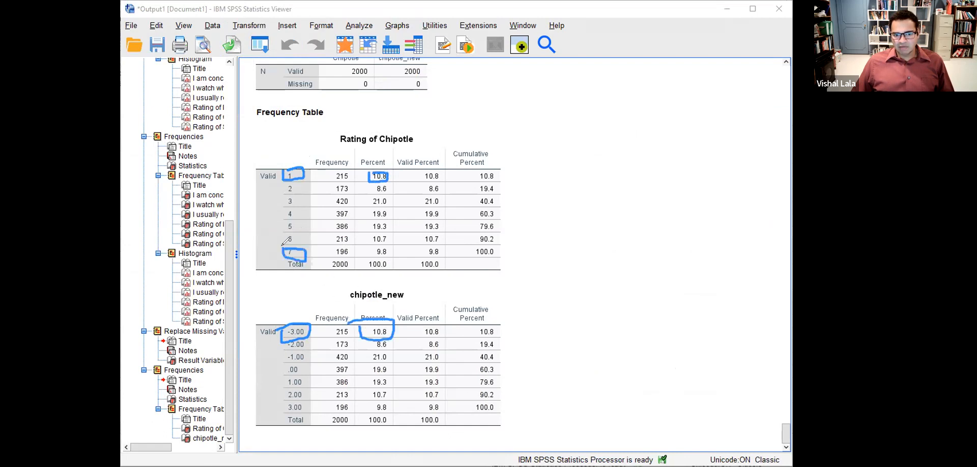
mouse_move(369, 253)
left_mouse_down()
mouse_move(396, 251)
mouse_move(370, 248)
left_mouse_up()
mouse_move(288, 400)
left_mouse_down()
mouse_move(305, 414)
mouse_move(315, 405)
mouse_move(288, 404)
left_mouse_up()
mouse_move(367, 404)
left_mouse_down()
mouse_move(389, 414)
mouse_move(360, 404)
left_mouse_up()
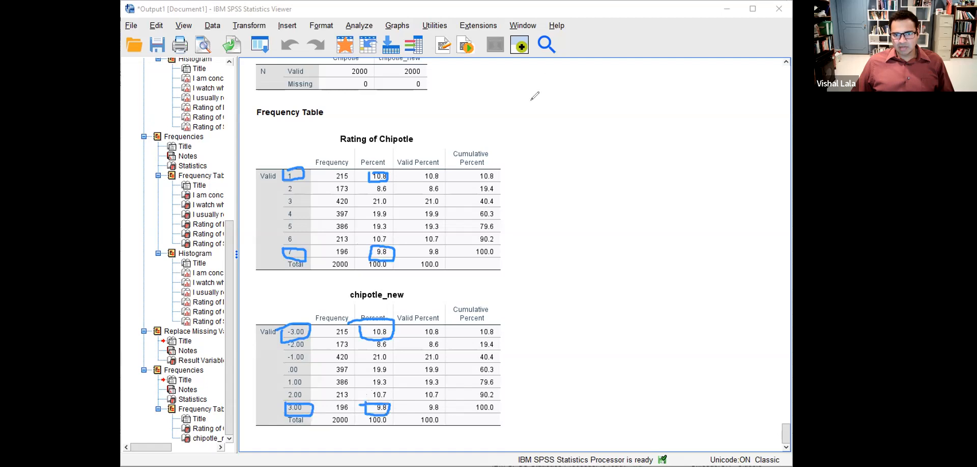
left_click(558, 34)
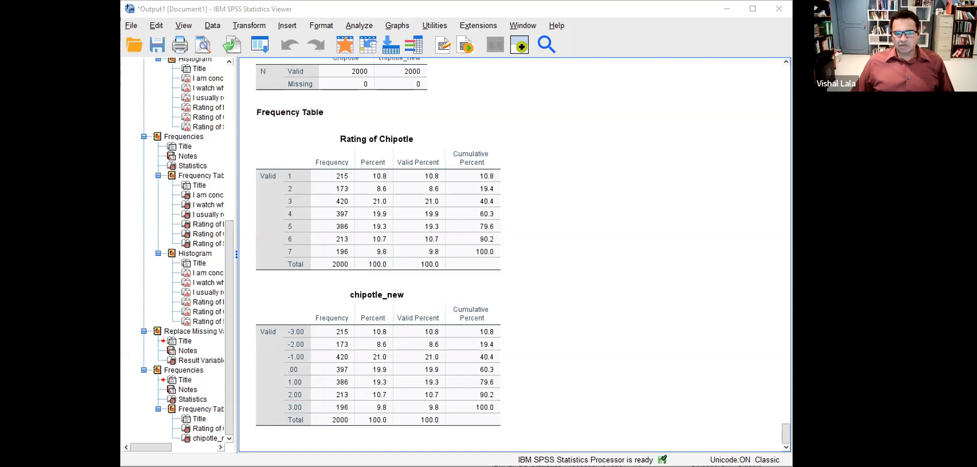
key("alt+Tab")
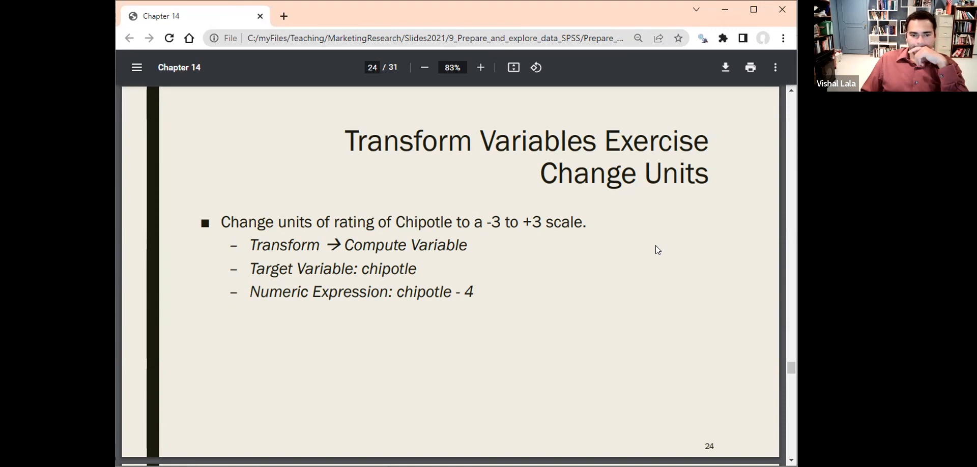
- Advance to slide 25 on standardizing health1, then return to SPSS
key("Right")
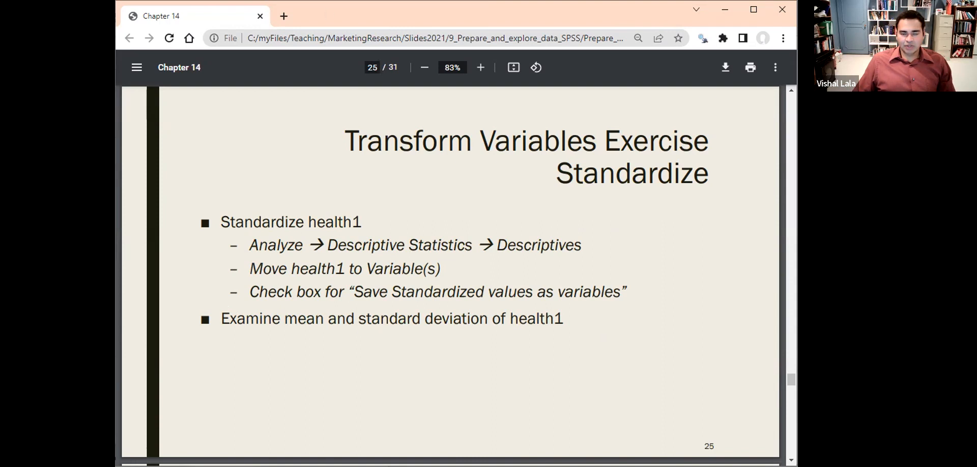
key("alt+Tab")
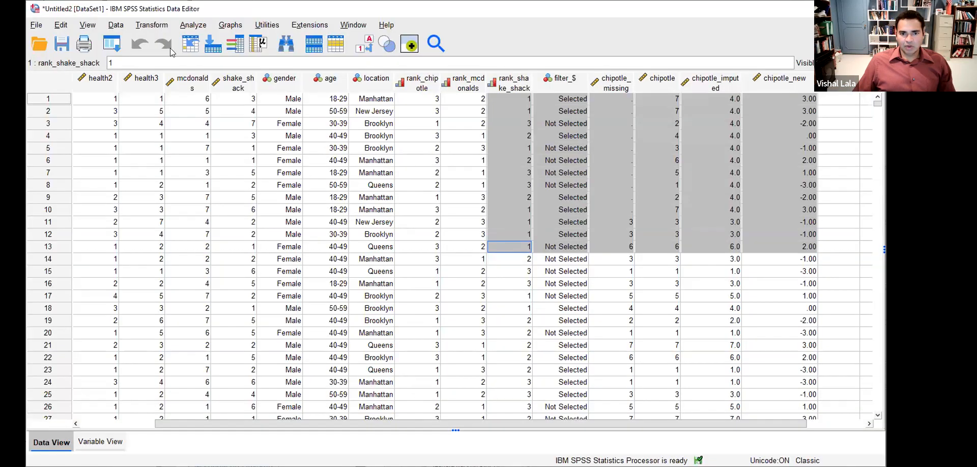
- Select the health1 column and open an enlarged, repositioned Descriptives dialog
left_click(95, 100)
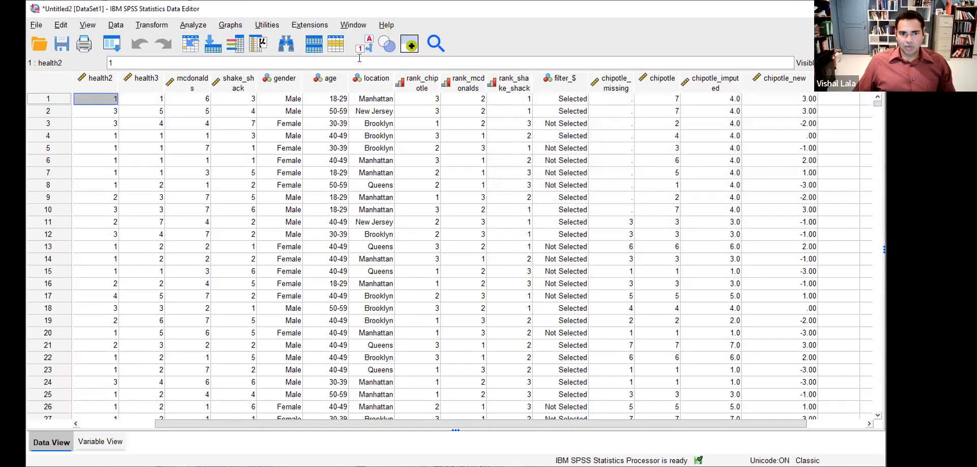
left_click_drag(416, 424, 353, 424)
left_click(136, 85)
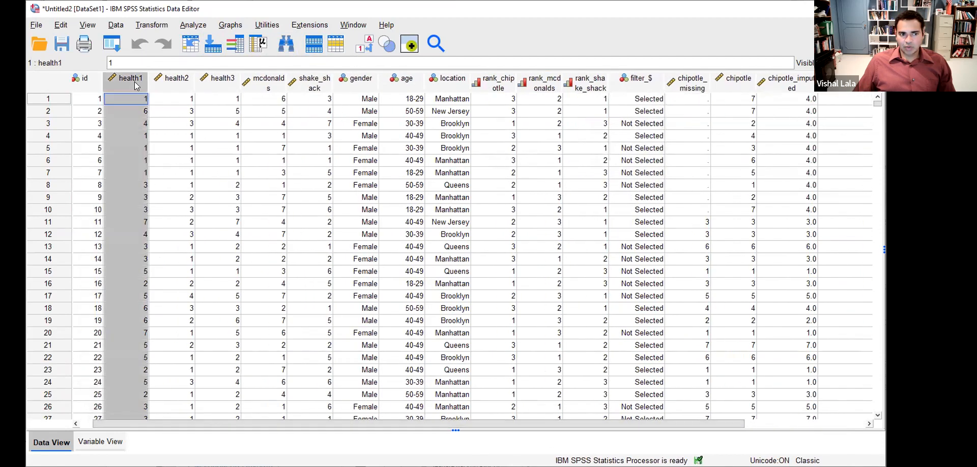
left_click(193, 25)
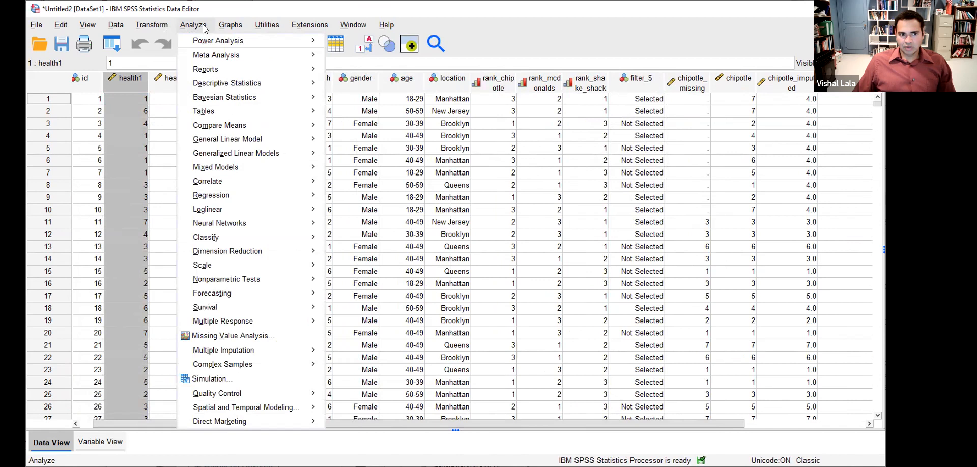
mouse_move(200, 87)
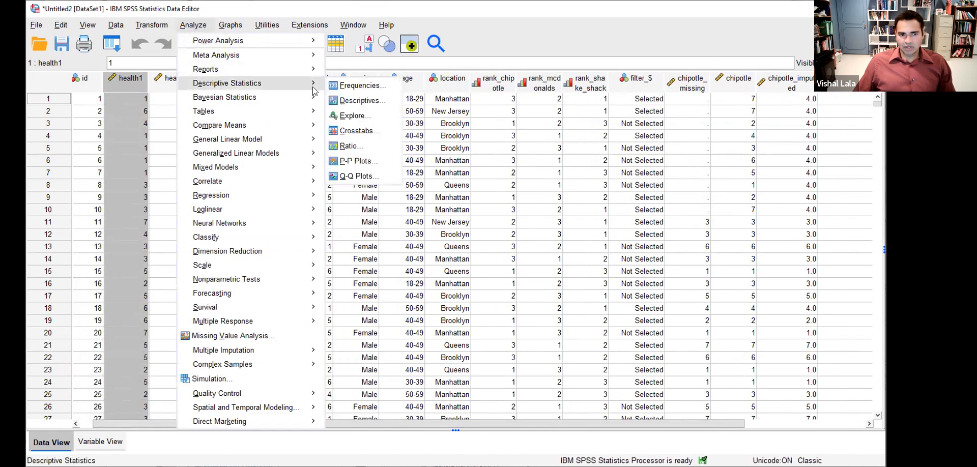
left_click(355, 101)
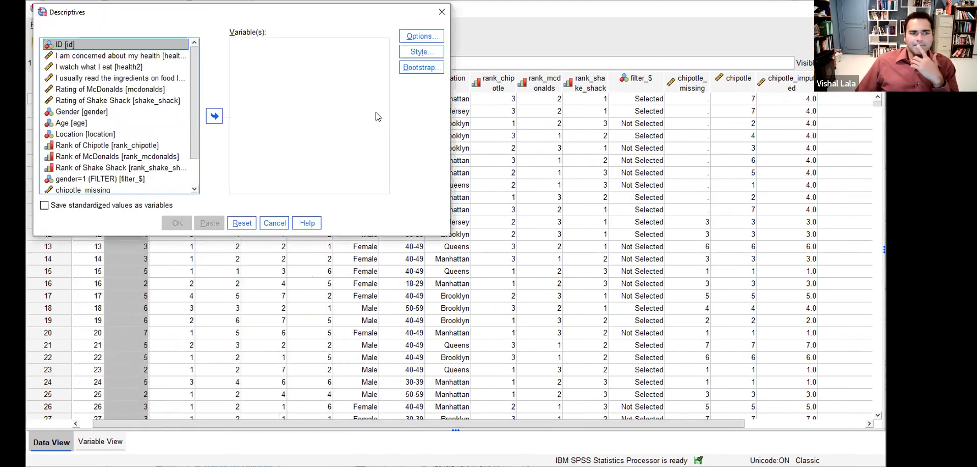
left_click(192, 179)
left_click_drag(197, 127, 186, 76)
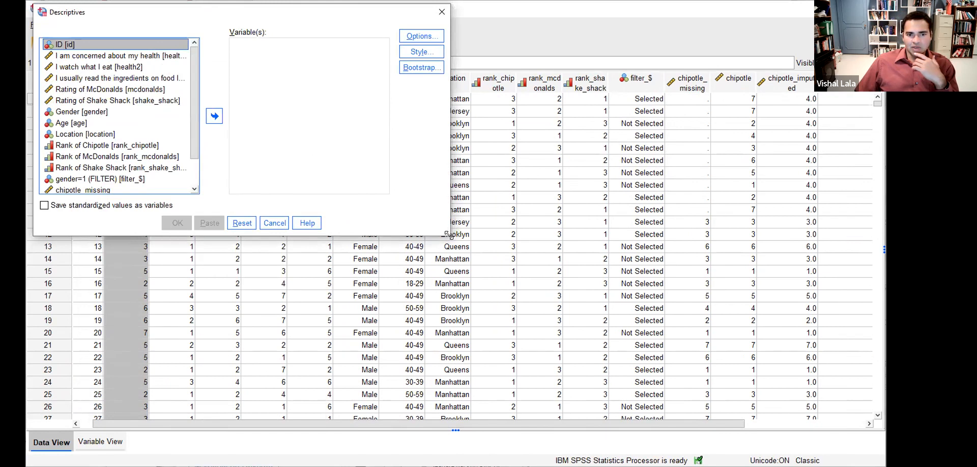
left_click_drag(449, 235, 569, 308)
left_click_drag(350, 15, 432, 79)
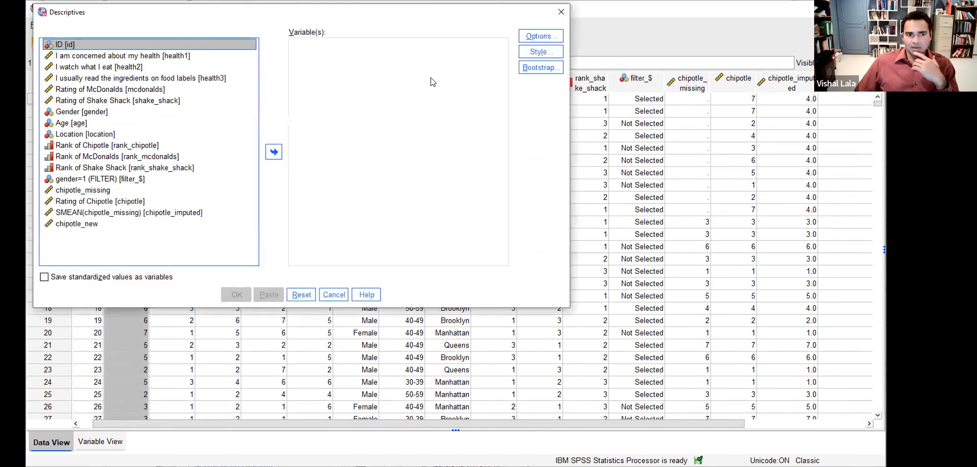
- Run Descriptives on health1 with Save standardized values as variables turned on
left_click(254, 120)
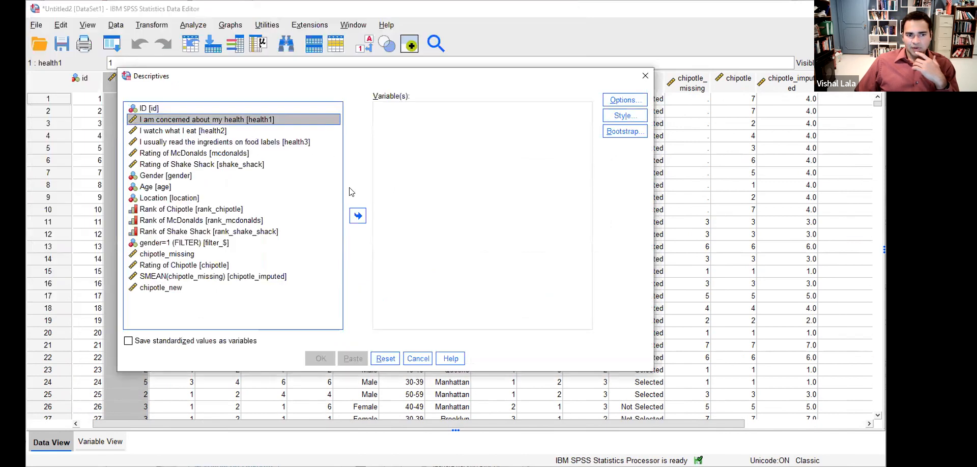
left_click(358, 216)
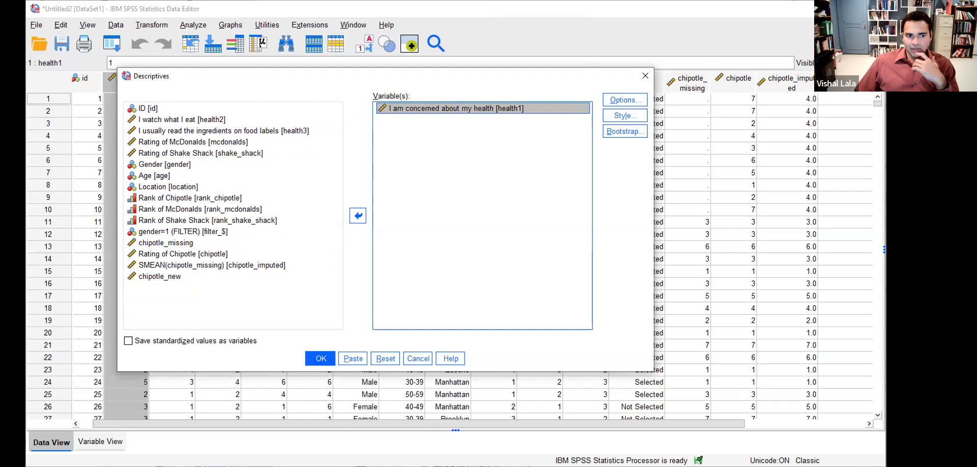
left_click_drag(120, 339, 142, 330)
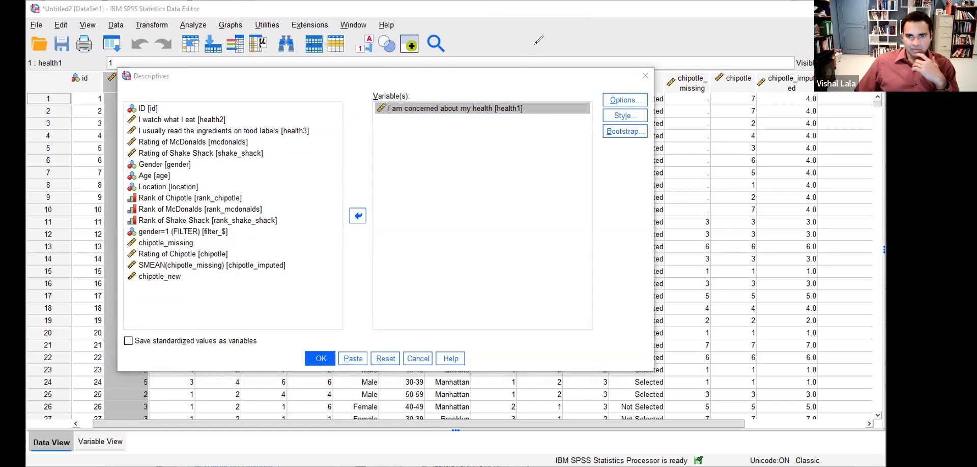
left_click(129, 341)
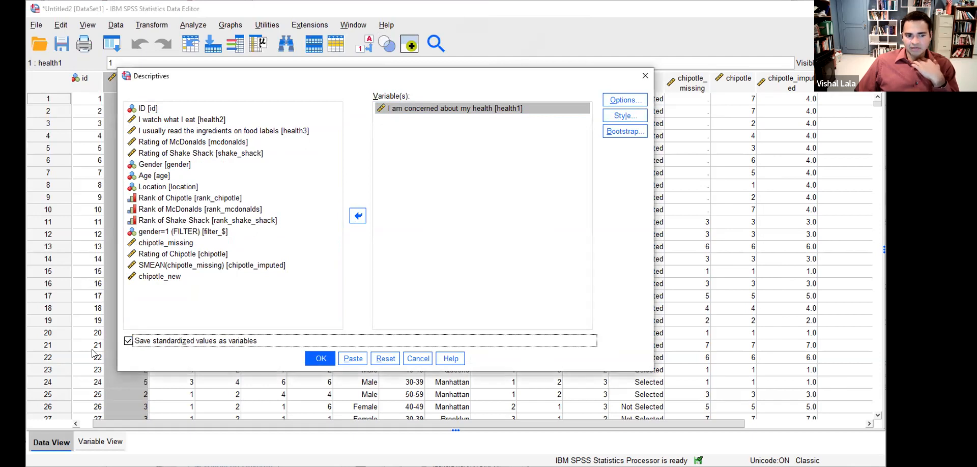
left_click(313, 362)
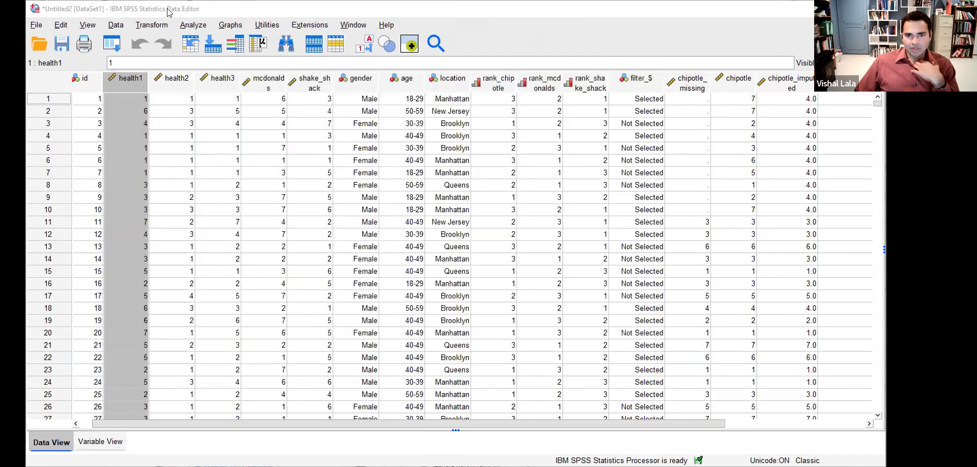
- Select the new Zhealth1 column and reset Frequencies with health1 and Zhealth1 as variables
mouse_move(519, 417)
left_mouse_down()
mouse_move(534, 426)
mouse_move(705, 423)
left_mouse_up()
left_click(746, 100)
left_click(748, 78)
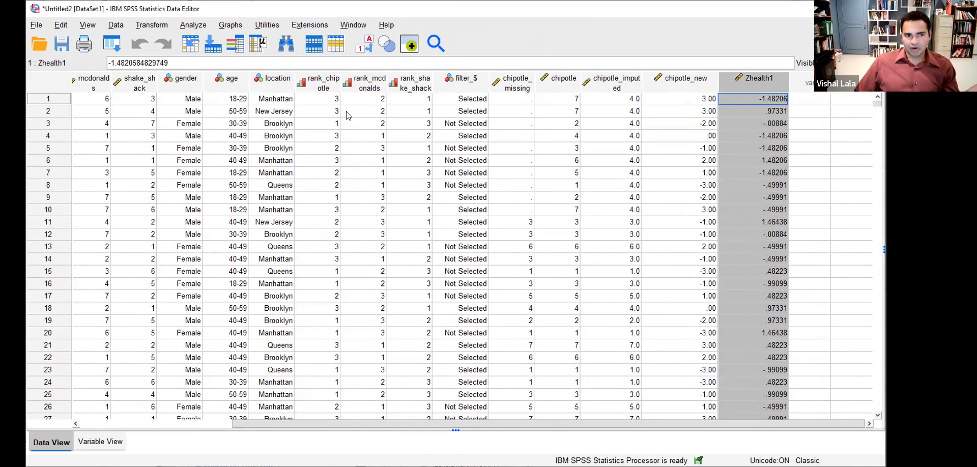
left_click(196, 27)
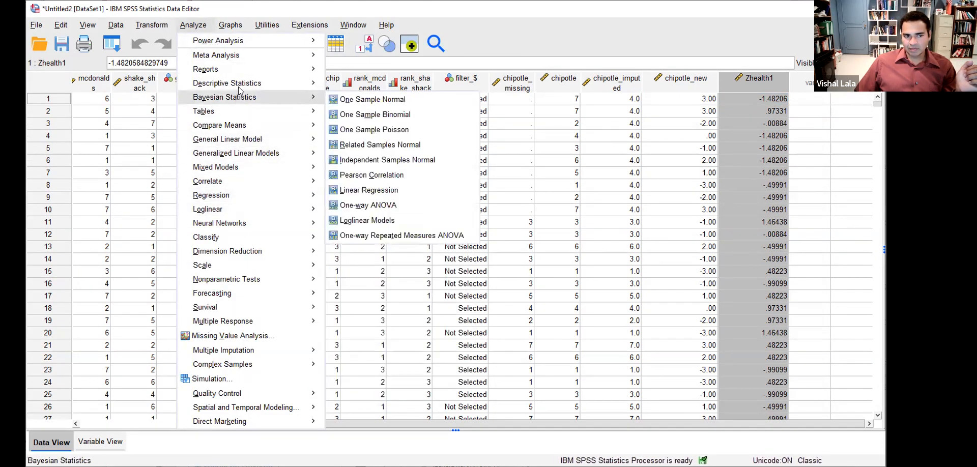
mouse_move(318, 84)
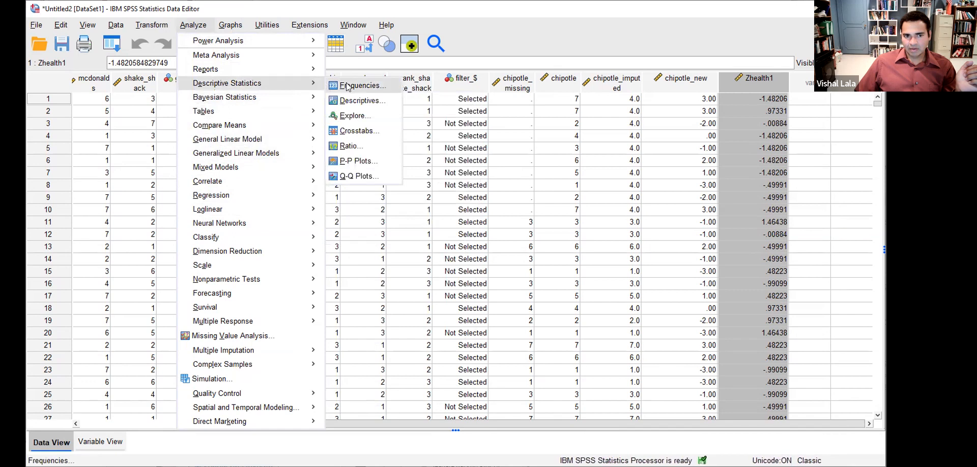
left_click(355, 86)
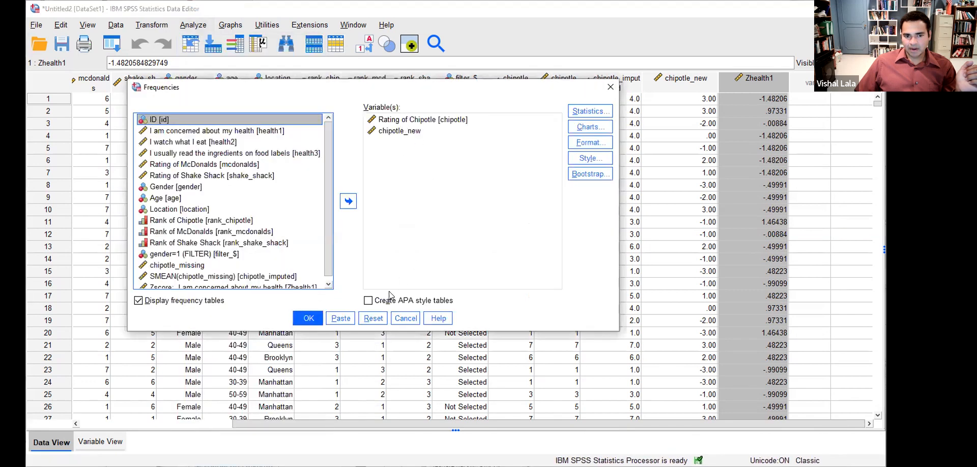
left_click(377, 319)
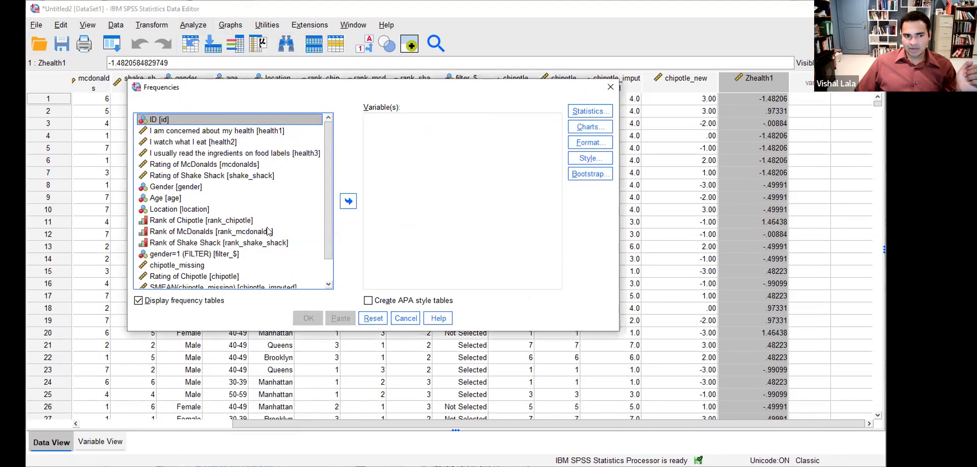
left_click(251, 132)
left_click(348, 201)
scroll(330, 275, "down", 1)
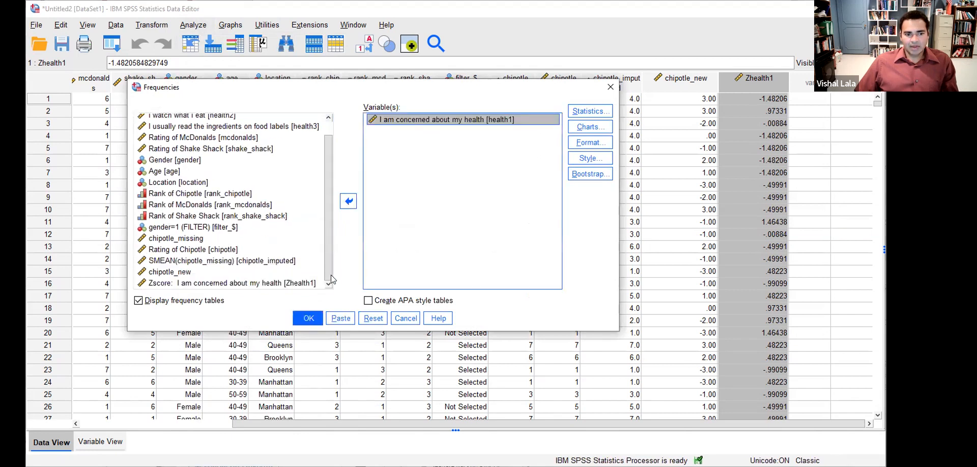
left_click(180, 283)
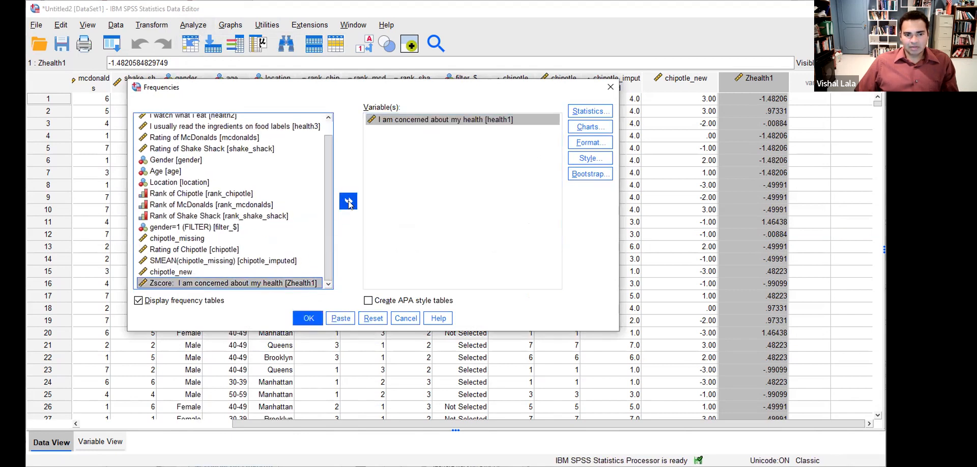
left_click(348, 201)
- Request only mean, standard deviation and variance, hide frequency tables, and run it
left_click(578, 111)
left_click(504, 98)
left_click(504, 112)
left_click(504, 126)
left_click(356, 228)
left_click(356, 241)
left_click(504, 112)
left_click(504, 125)
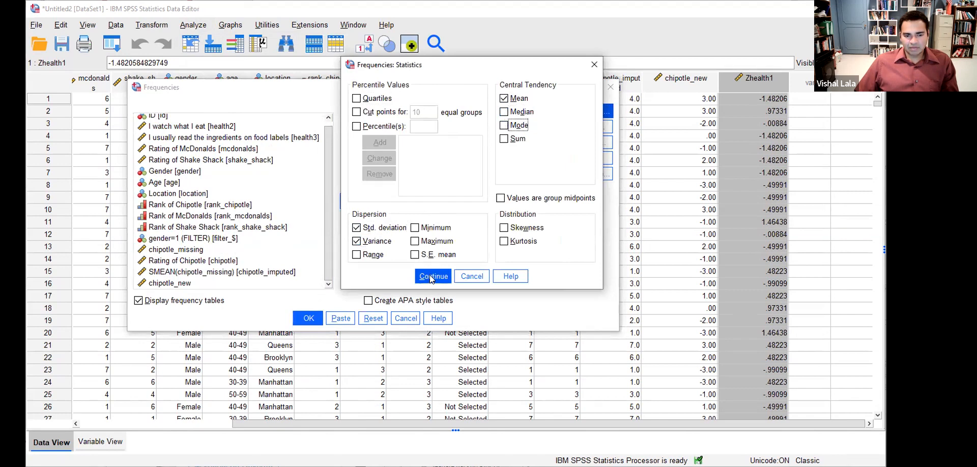
left_click(431, 277)
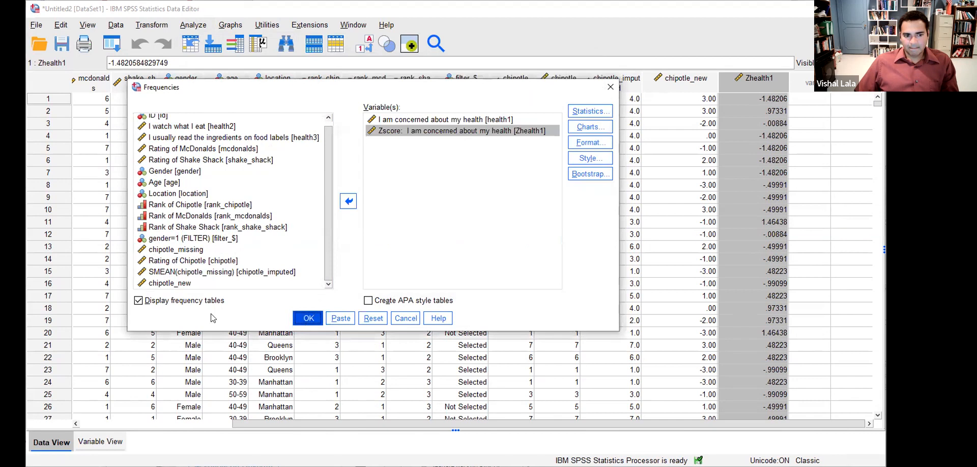
left_click(139, 301)
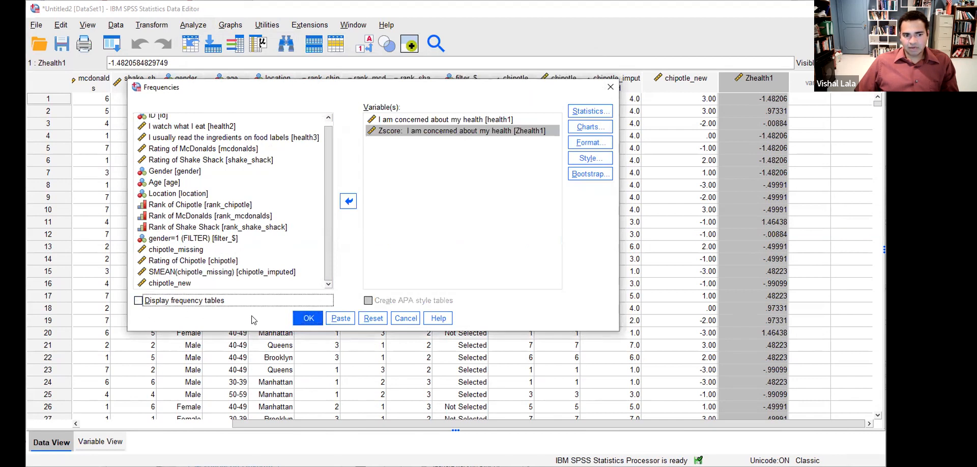
left_click(306, 318)
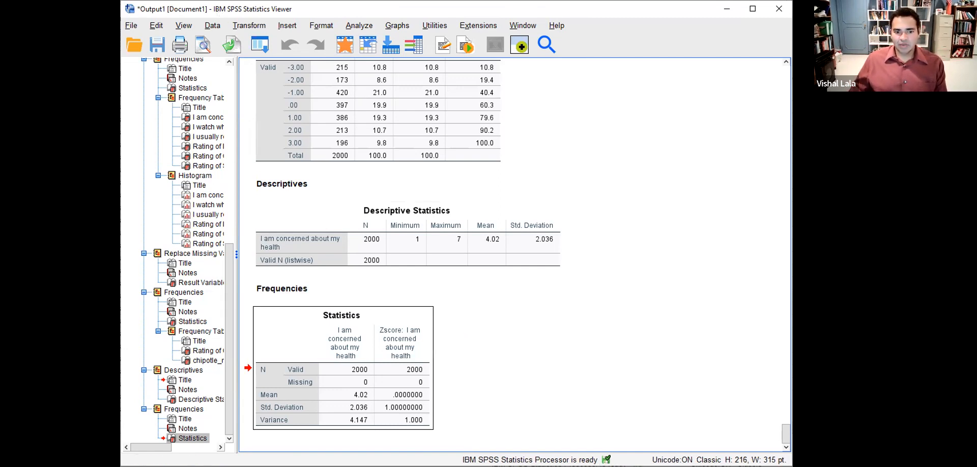
- Mark the 2000 valid cases and Zhealth1's mean 0 and standard deviation 1, then clear marks
left_click(340, 364)
mouse_move(340, 363)
left_mouse_down()
mouse_move(379, 381)
mouse_move(430, 363)
mouse_move(342, 363)
left_mouse_up()
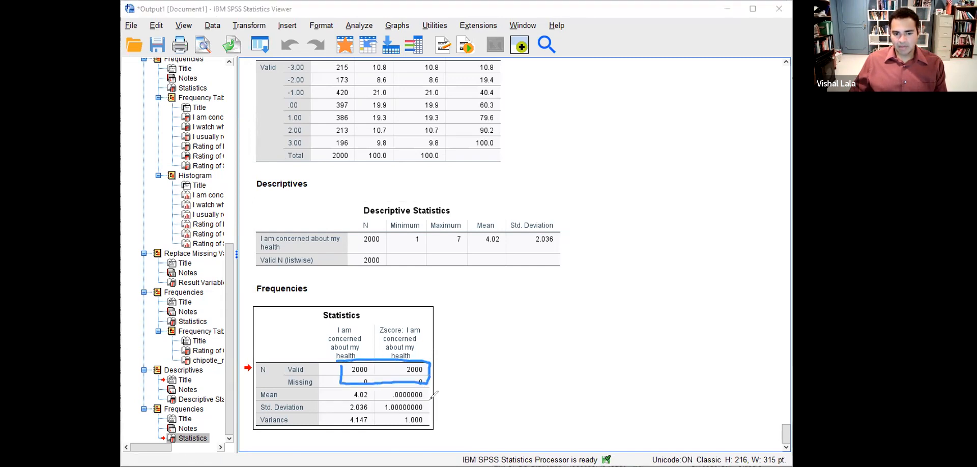
mouse_move(461, 392)
left_mouse_down()
mouse_move(437, 396)
mouse_move(446, 404)
left_mouse_up()
mouse_move(390, 288)
left_mouse_down()
mouse_move(390, 326)
mouse_move(396, 319)
left_mouse_up()
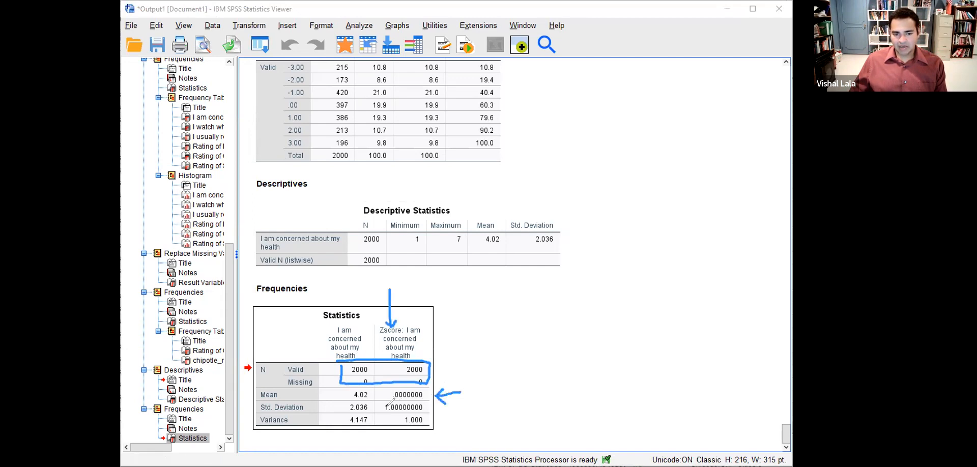
mouse_move(382, 404)
left_mouse_down()
mouse_move(382, 411)
mouse_move(426, 413)
mouse_move(383, 403)
left_mouse_up()
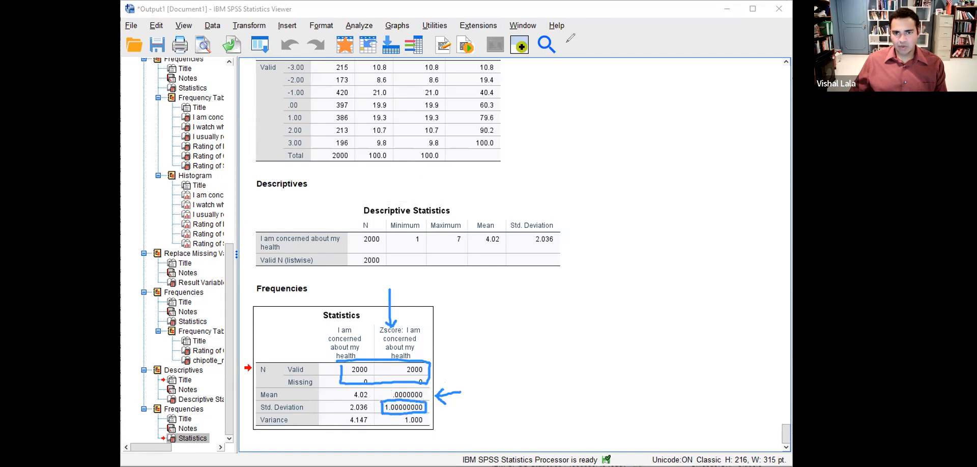
key("Escape")
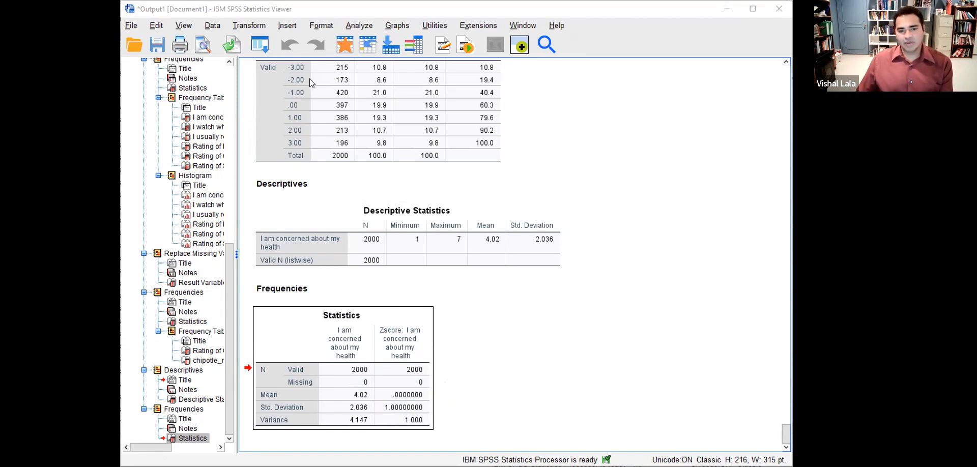
- Page to slide 26, Combine Levels for merging ages 50-59 and 60+, then return to SPSS
key("alt+Tab")
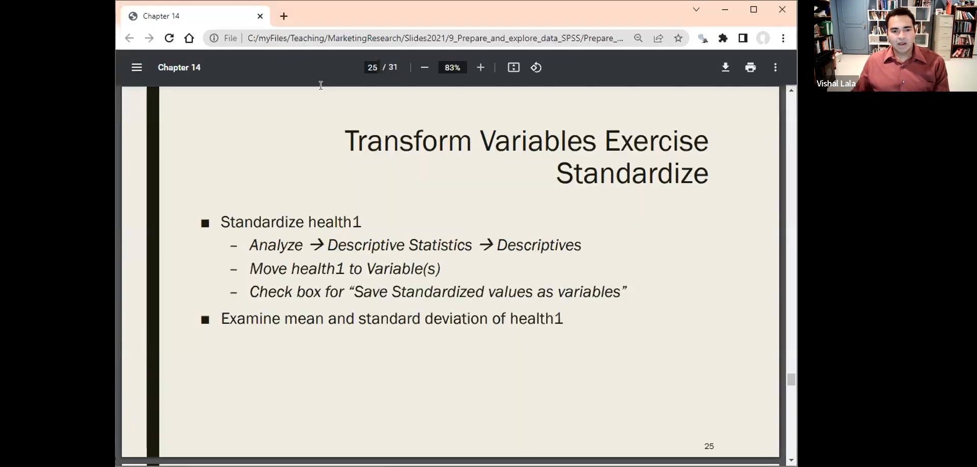
key("Right")
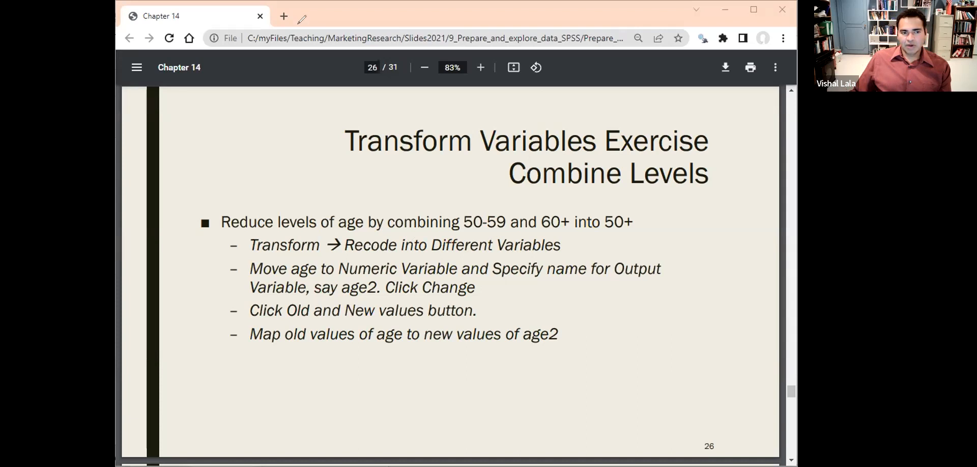
key("alt+Tab")
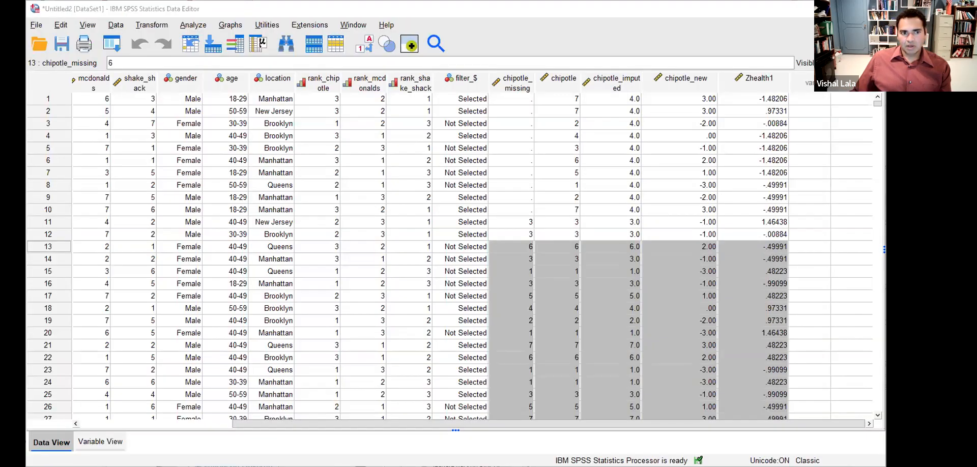
- Run a reset Frequencies on Age alone and mark the small 60 or over group (38, 1.9%)
left_click(193, 25)
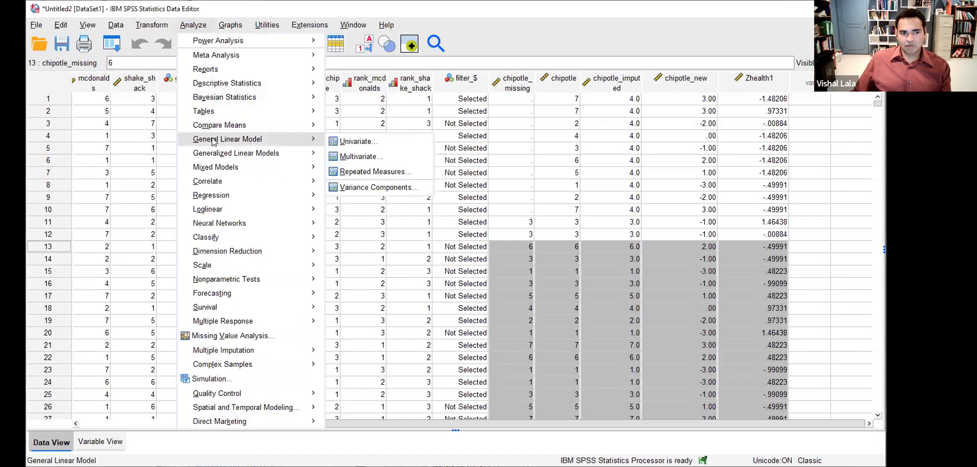
mouse_move(226, 87)
left_click(390, 92)
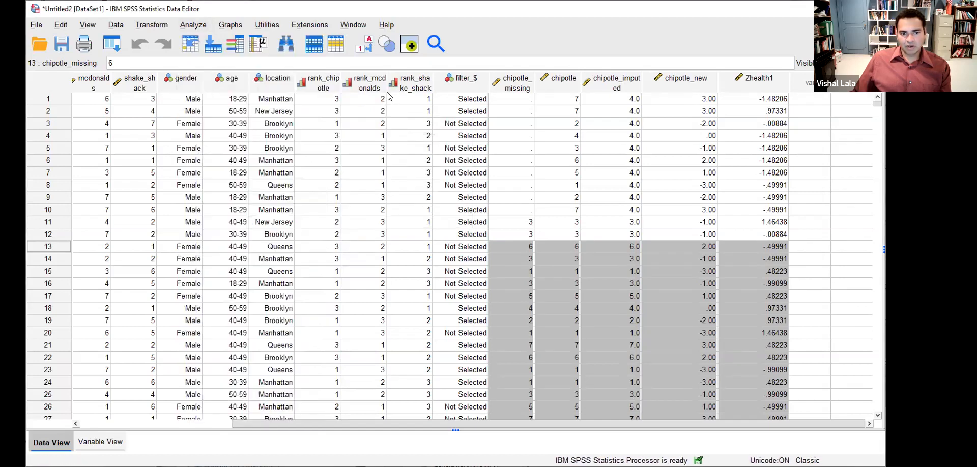
left_click(376, 316)
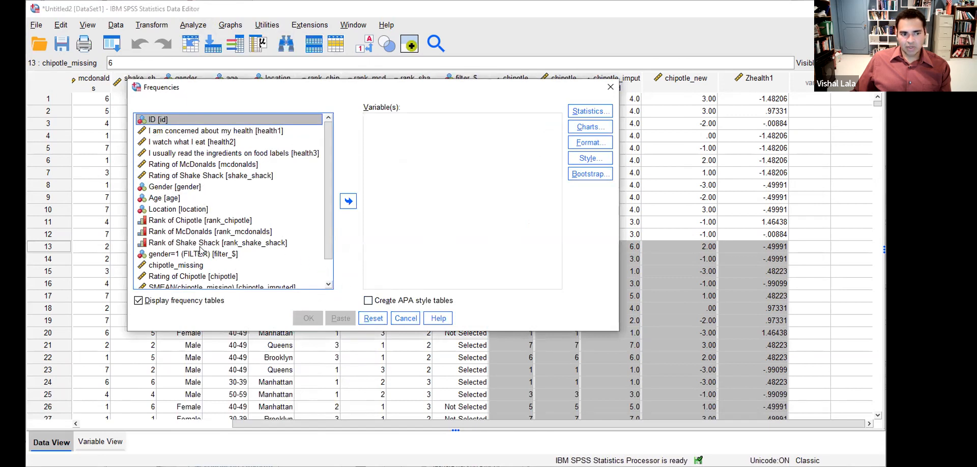
left_click(201, 199)
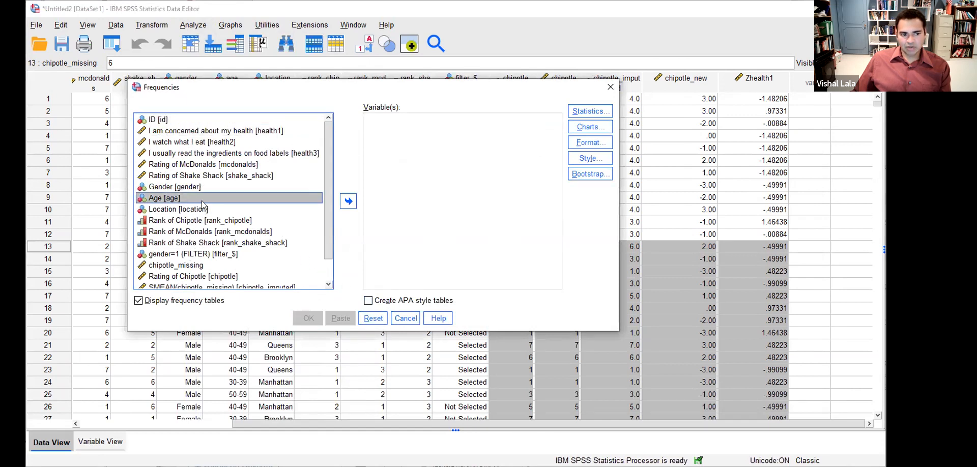
left_click(351, 206)
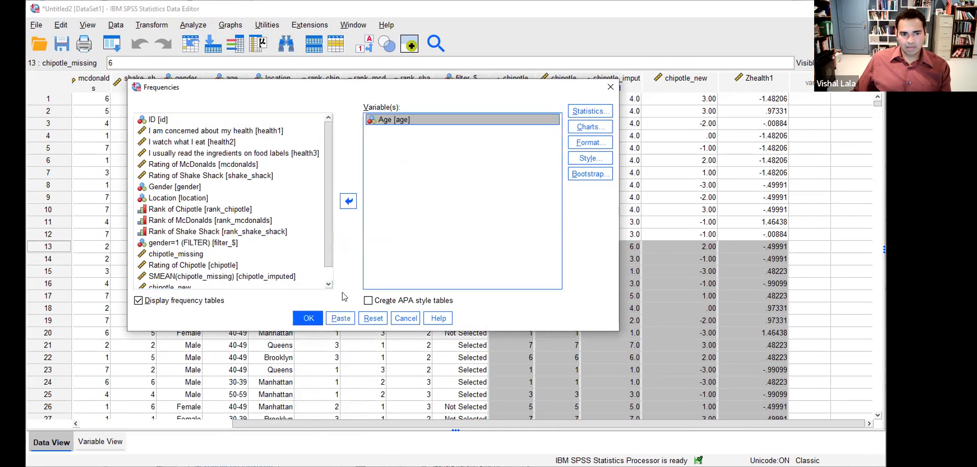
left_click(309, 320)
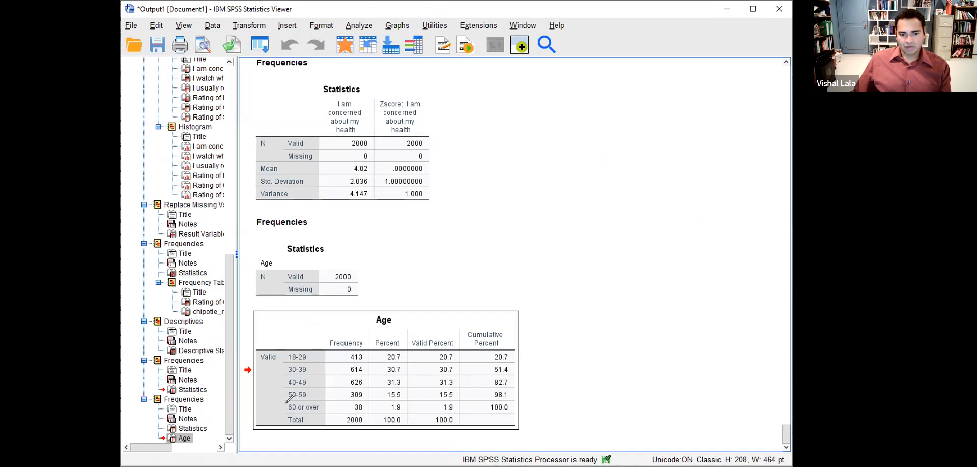
mouse_move(286, 404)
left_mouse_down()
mouse_move(394, 426)
mouse_move(415, 399)
mouse_move(392, 395)
mouse_move(384, 409)
mouse_move(414, 408)
left_mouse_up()
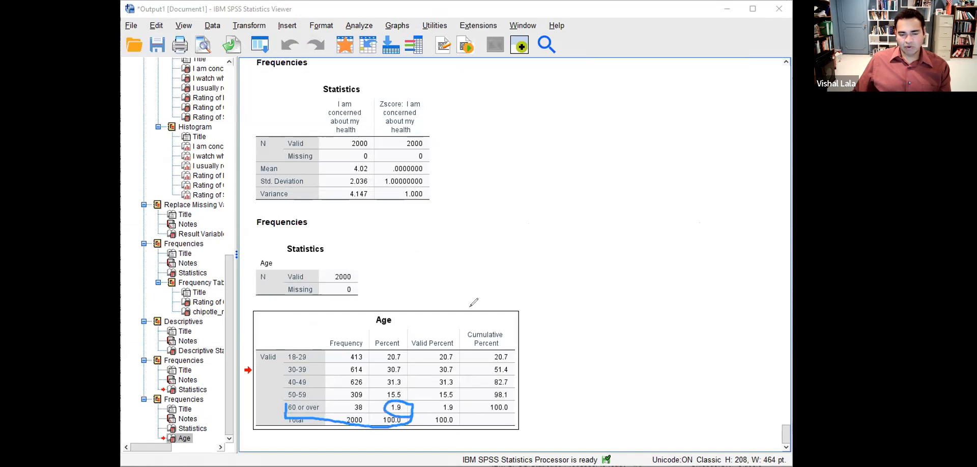
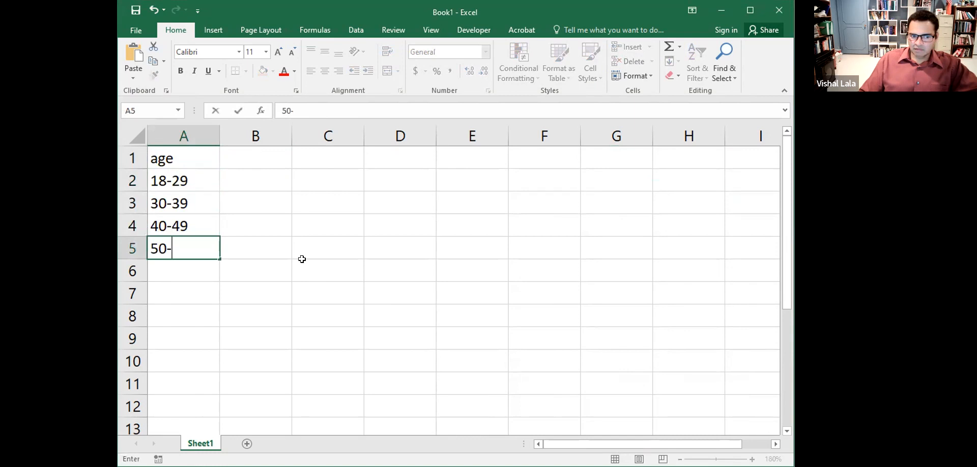
- Finish the 50-59 entry under the age heading in column A
key("Return")
- Add '60 or over' as the final age category in column A
type("60 or over")
key("Right")
key("Up")
key("Up")
key("Up")
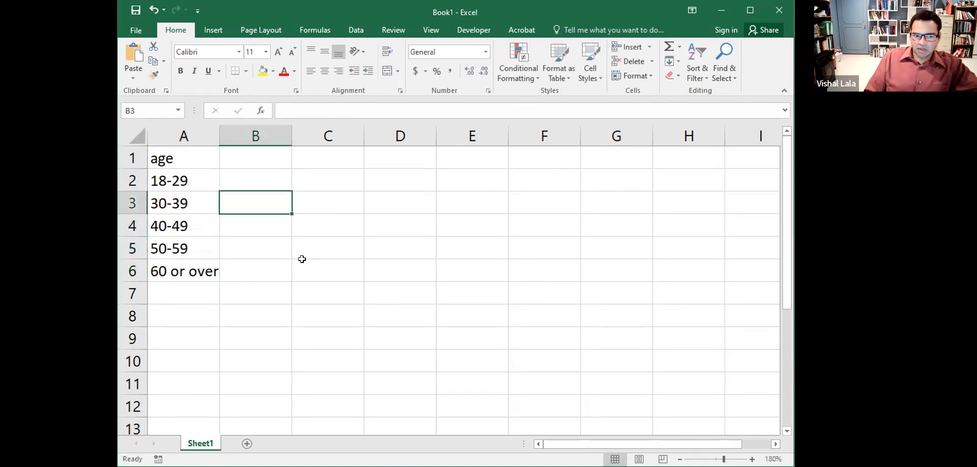
key("Up")
key("Up")
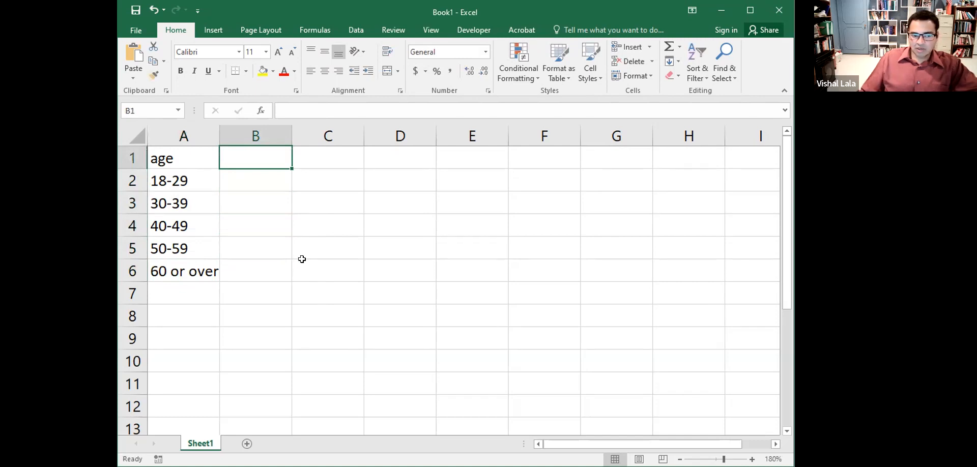
- Number the five age categories 1 to 5 in column B
left_click(231, 180)
type("1")
key("Return")
type("2")
key("Return")
type("3")
key("Return")
type("4")
key("Return")
type("5")
key("Right")
- Put an age2 header in D1 and mark 50-59 and 60 or over for merging
key("Up")
key("Up")
key("Up")
key("Up")
key("Up")
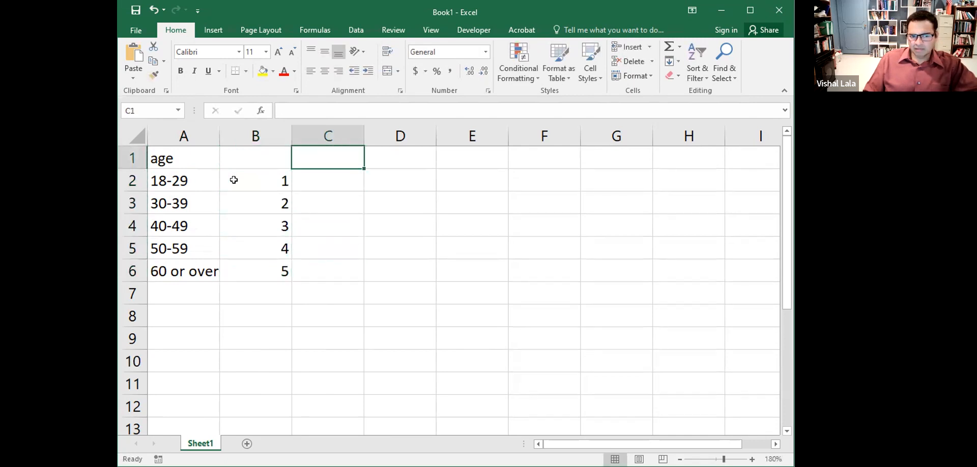
key("Right")
key("F2")
type("age2")
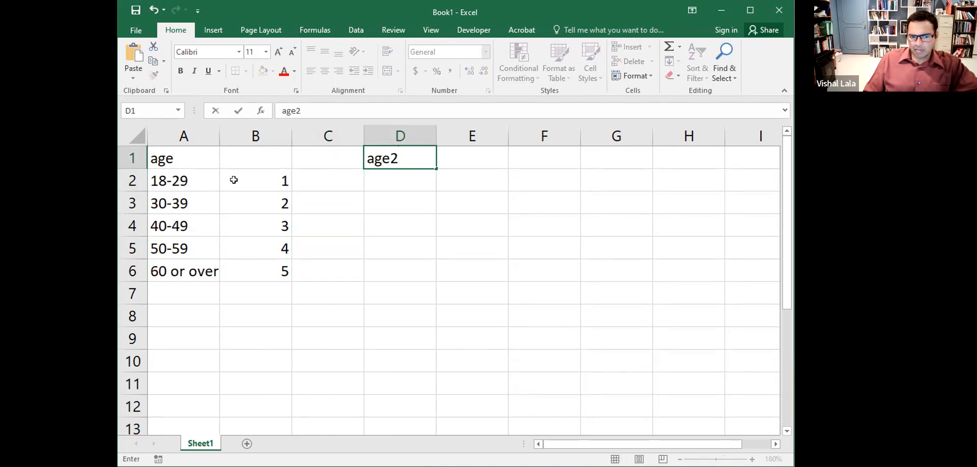
key("Return")
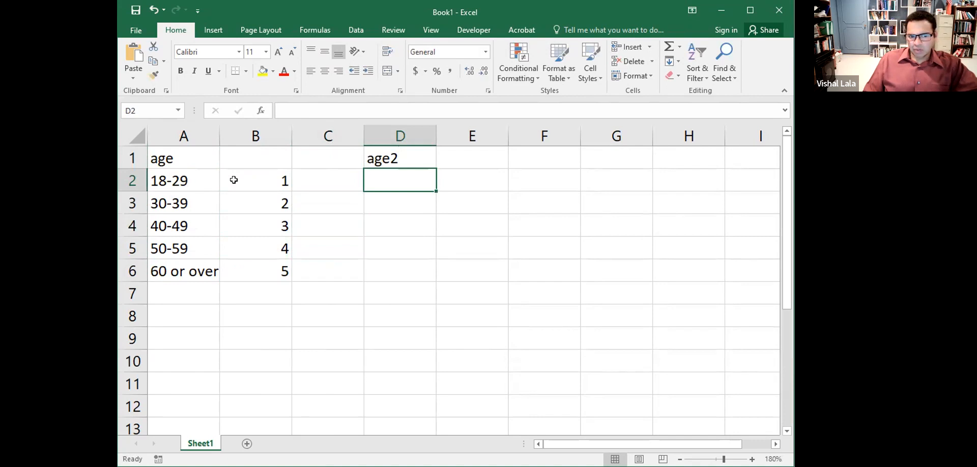
left_click(166, 257)
left_click_drag(167, 258, 182, 264)
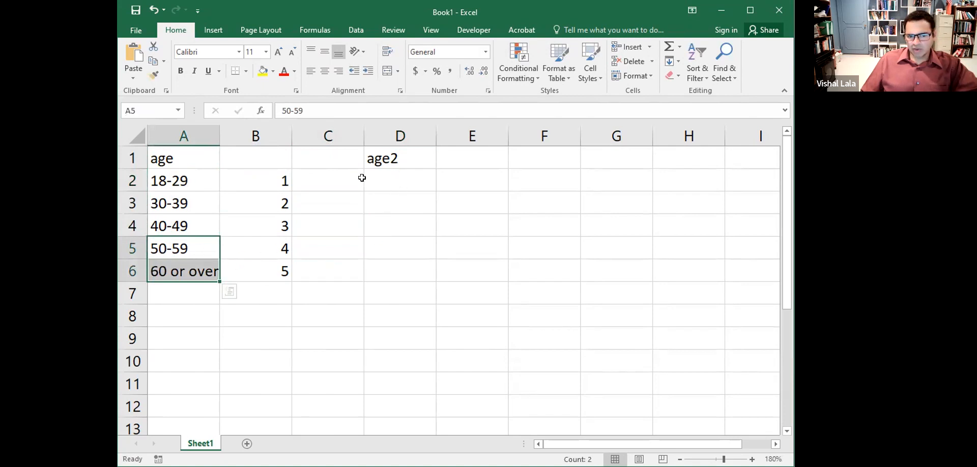
- Enter age2 codes 1, 2, 3, 4, 4 in column D and review them
left_click(386, 178)
type("1")
key("Return")
type("2")
key("Return")
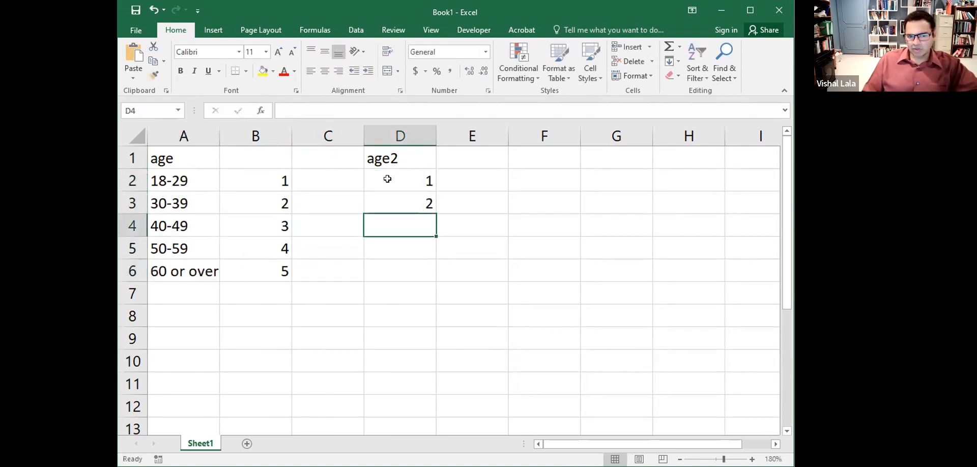
type("3")
key("Return")
type("4")
key("Return")
type("4")
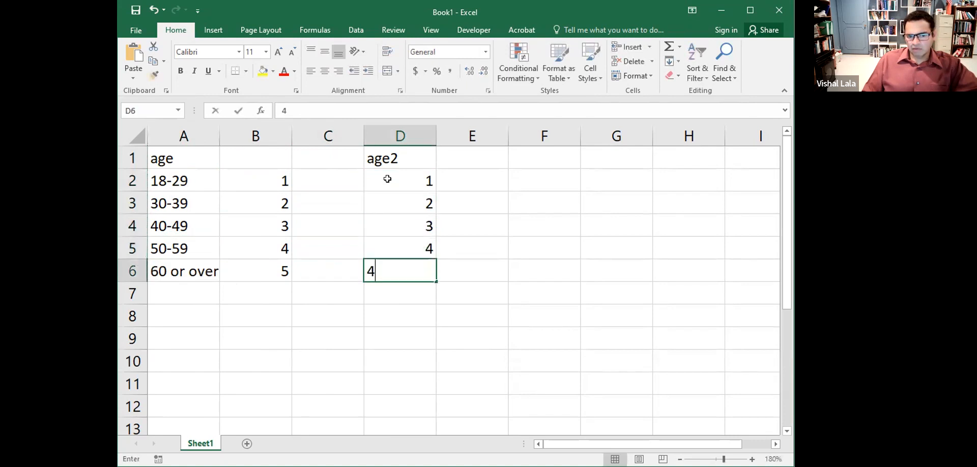
key("Return")
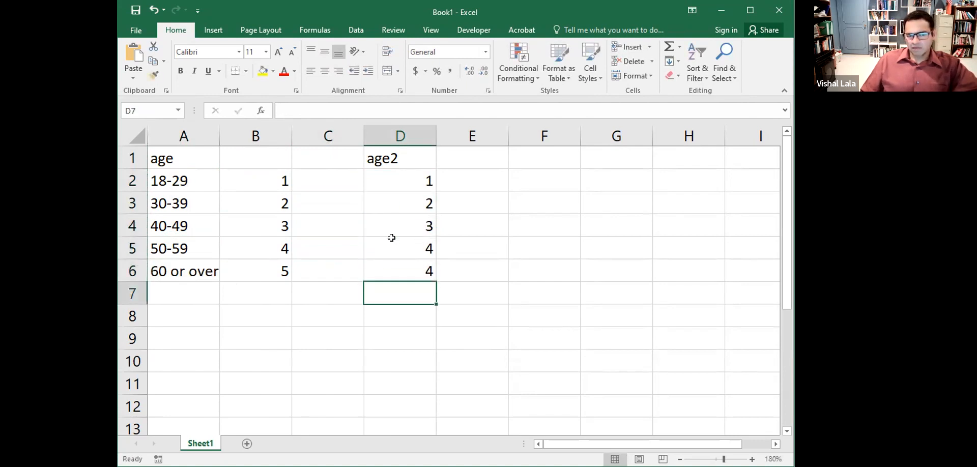
left_click_drag(403, 173, 407, 271)
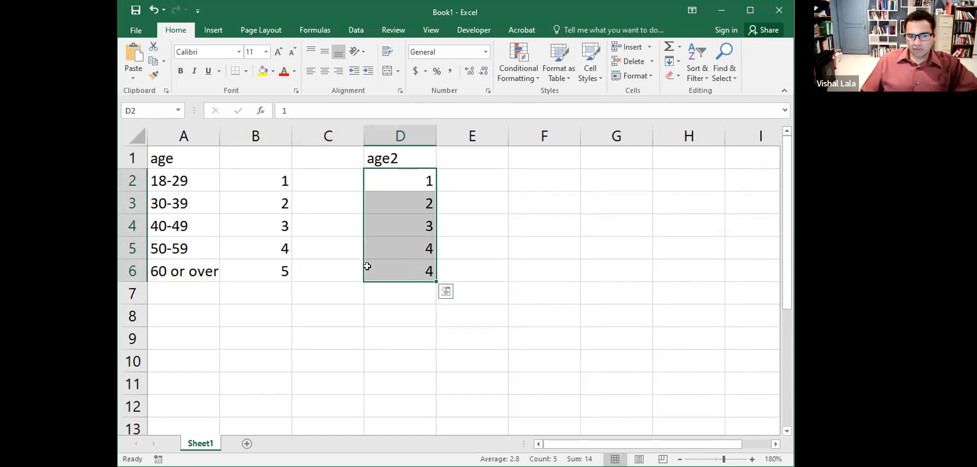
left_click(428, 247)
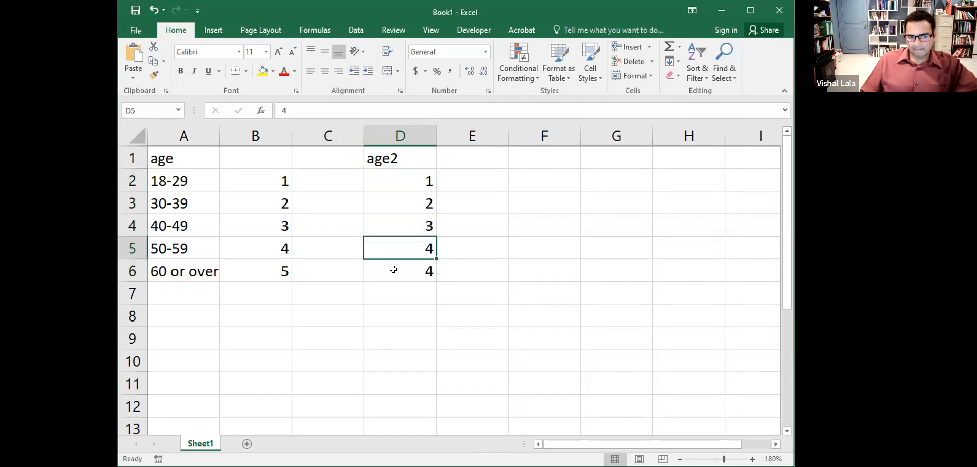
- Copy the five age category labels from column A into column C
left_click_drag(175, 181, 176, 264)
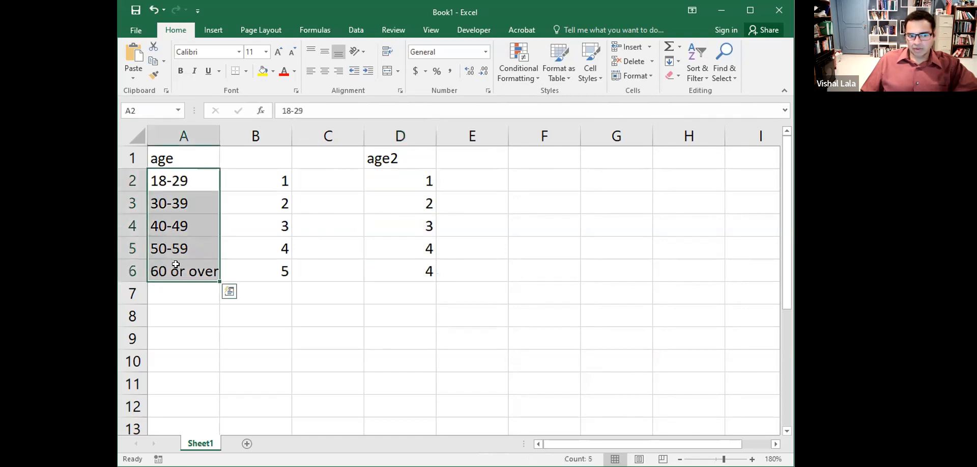
right_click(178, 264)
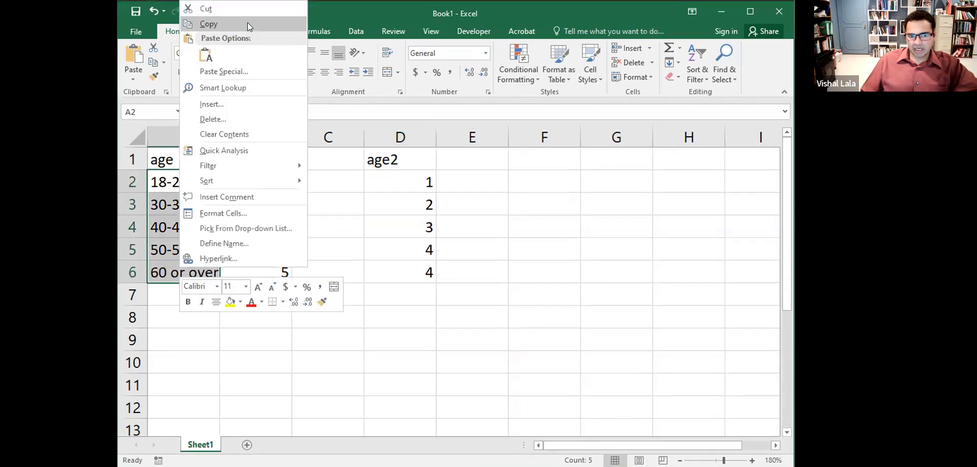
left_click(208, 24)
right_click(452, 179)
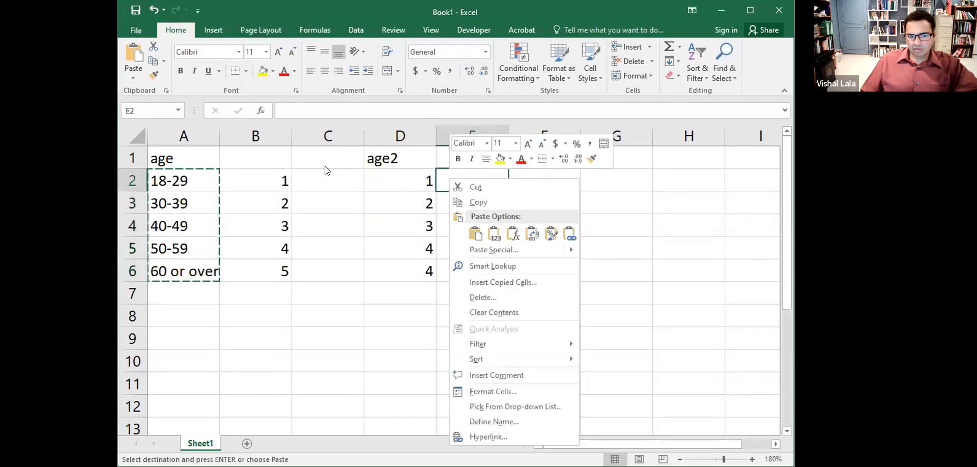
right_click(328, 173)
left_click(356, 227)
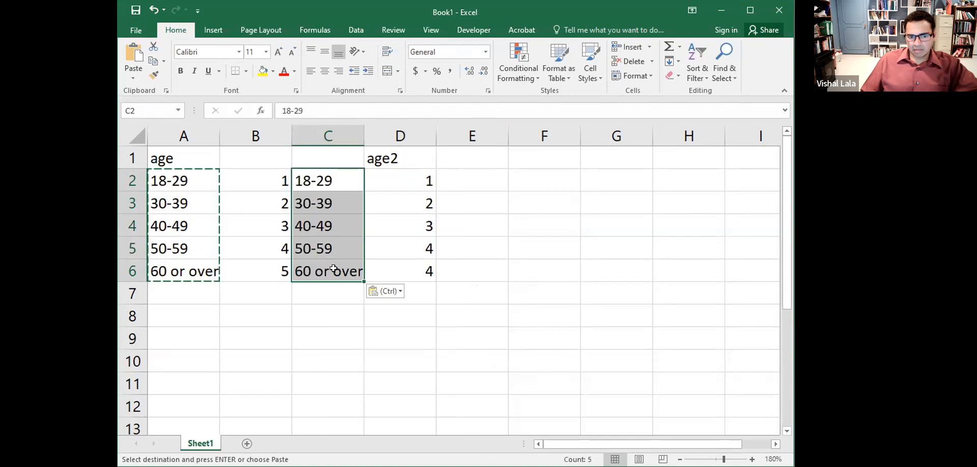
- Overwrite C5 and C6 with '50 or over' and return to the SPSS Data Editor
left_click(340, 246)
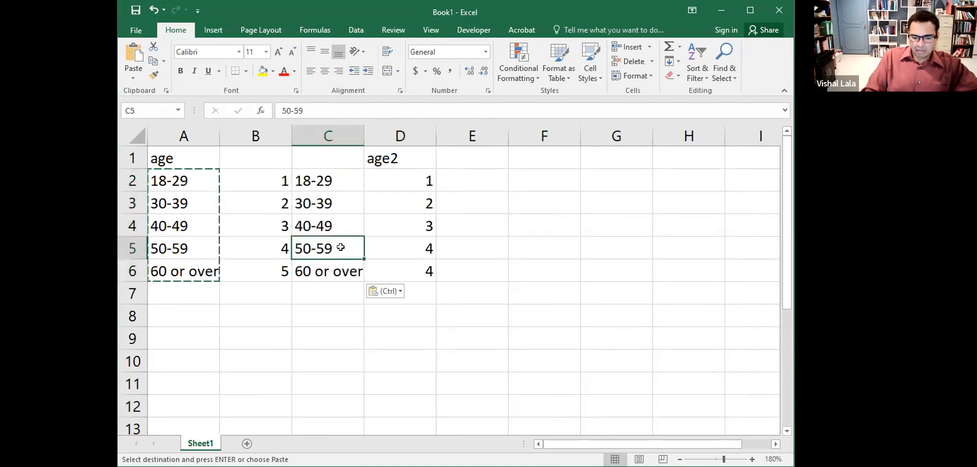
type("50 or over")
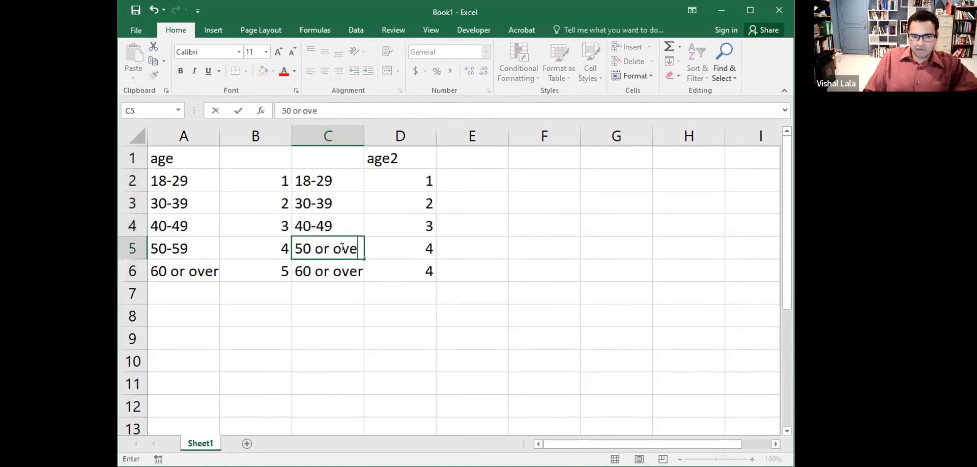
key("Return")
type("50 or over")
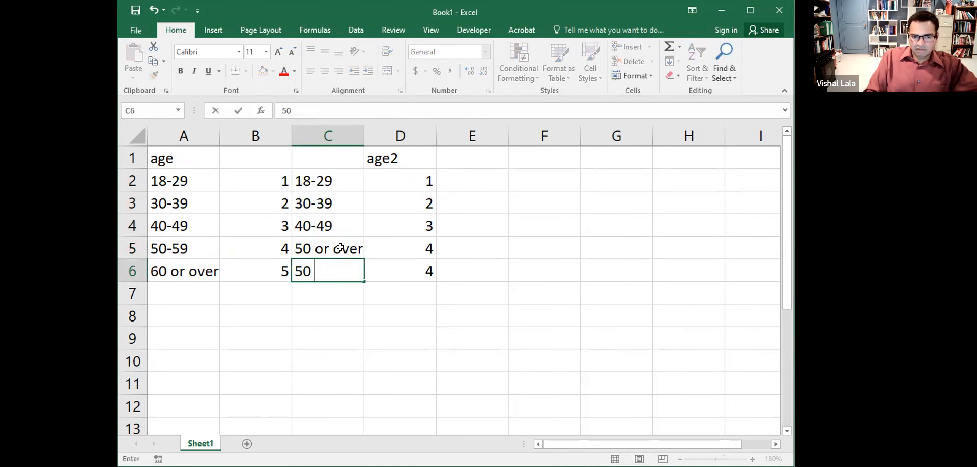
key("Return")
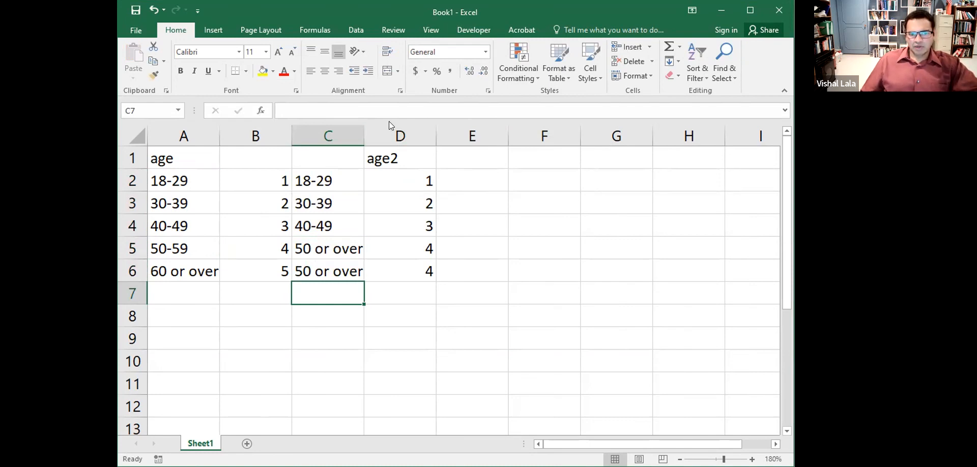
key("alt+Tab")
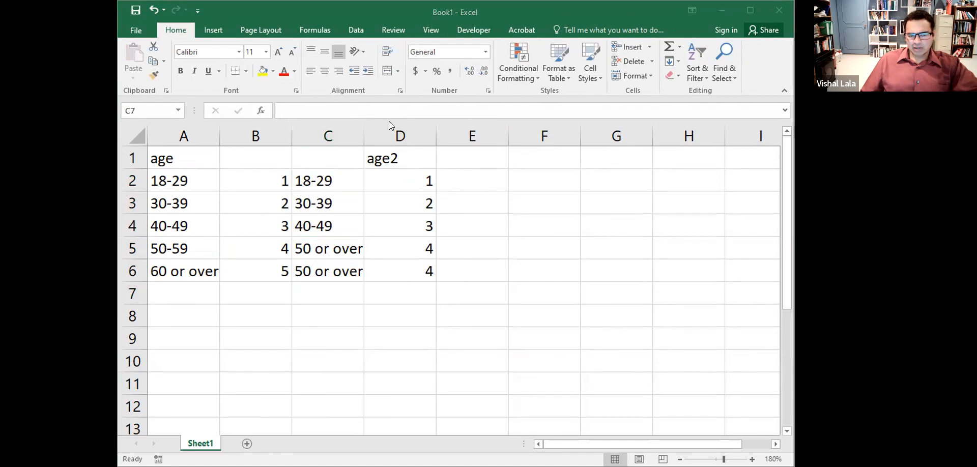
key("alt+Tab")
- Turn off value labels so the data shows numeric age codes
left_click(458, 121)
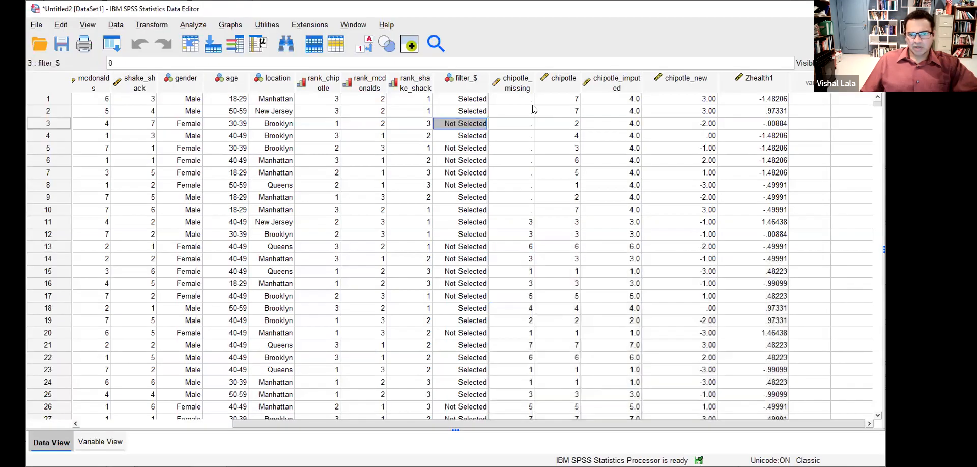
left_click(237, 88)
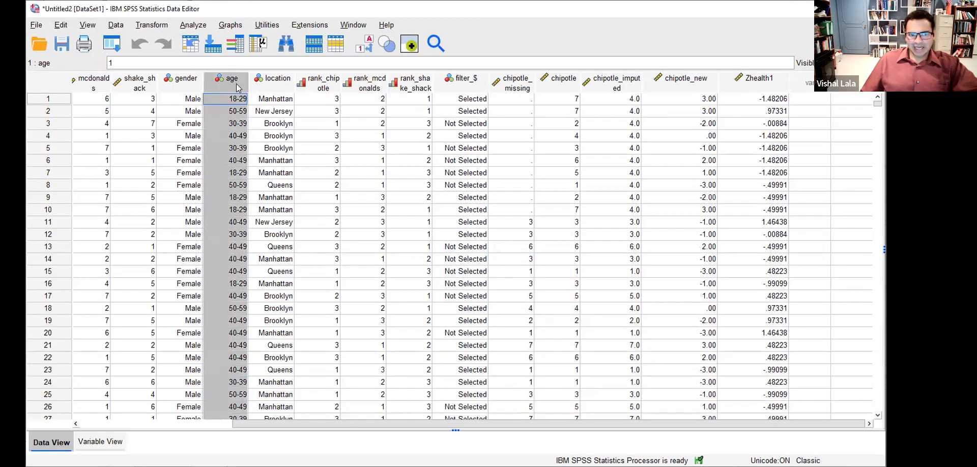
left_click(305, 115)
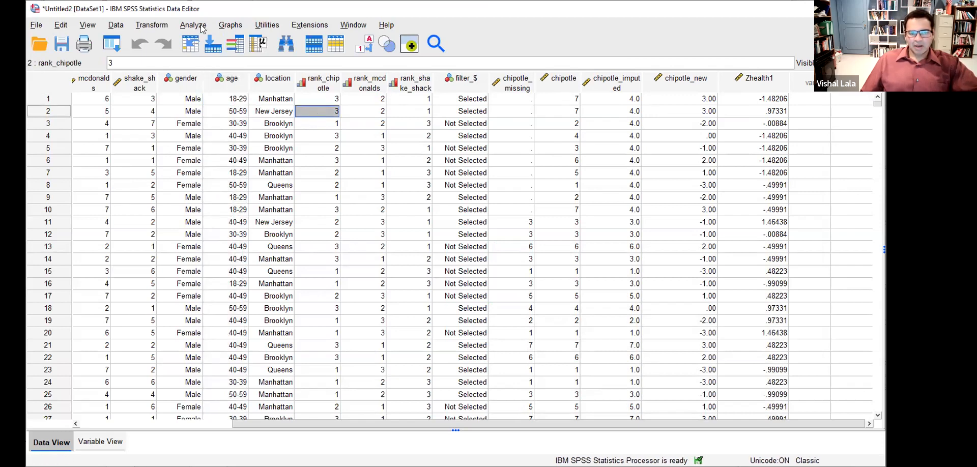
left_click(363, 47)
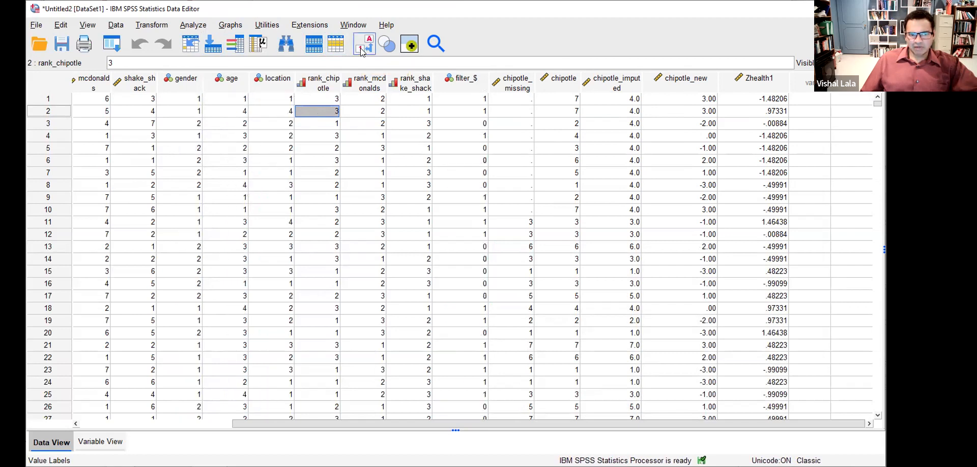
- Select the age column and open Transform > Recode into Different Variables
left_click(236, 89)
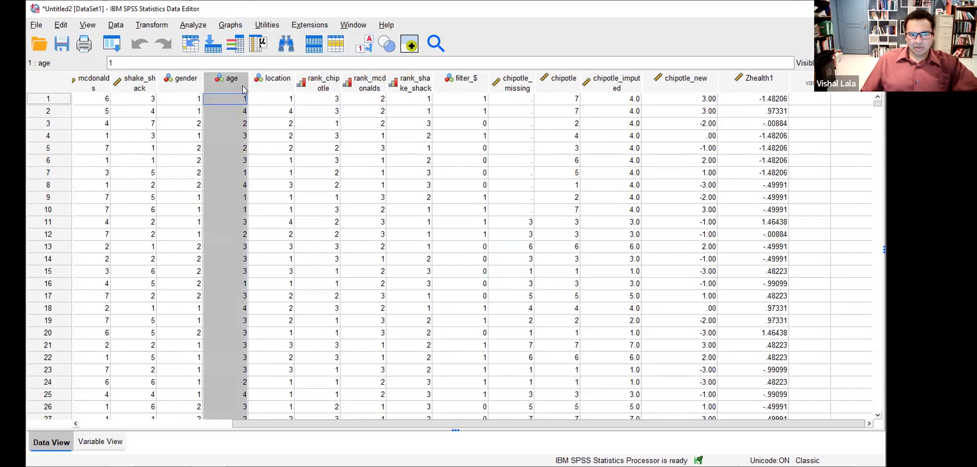
left_click(192, 26)
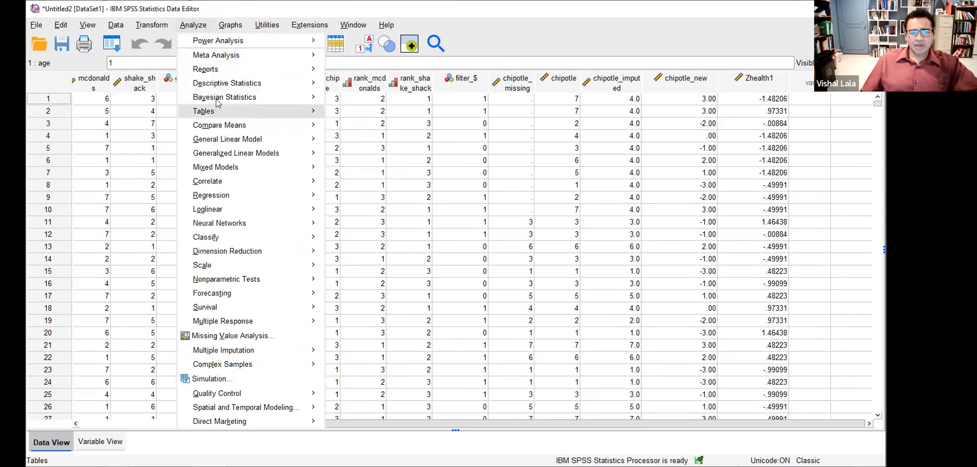
mouse_move(159, 29)
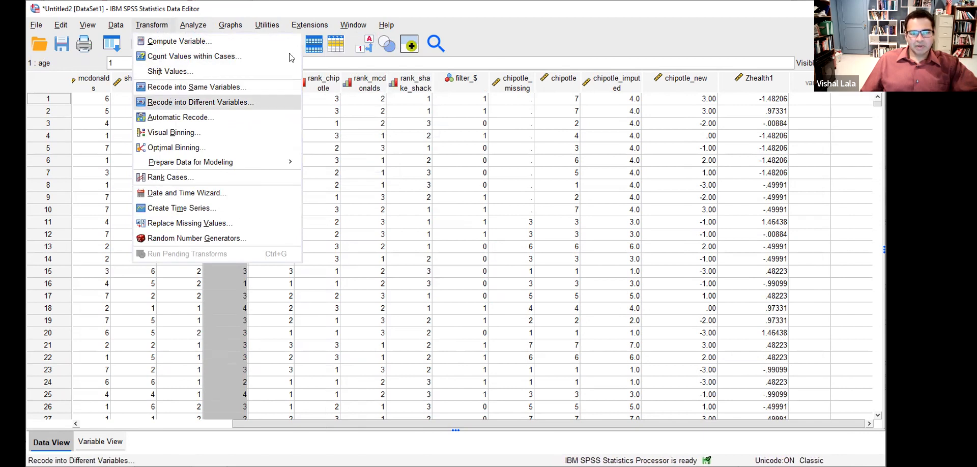
key("Return")
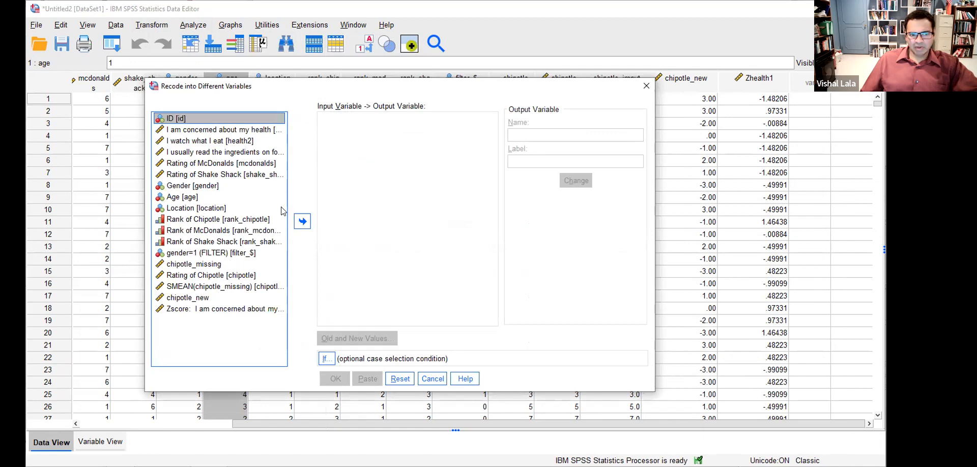
- Map Age to a new output variable named age2 in the recode dialog
left_click(210, 200)
left_click(303, 221)
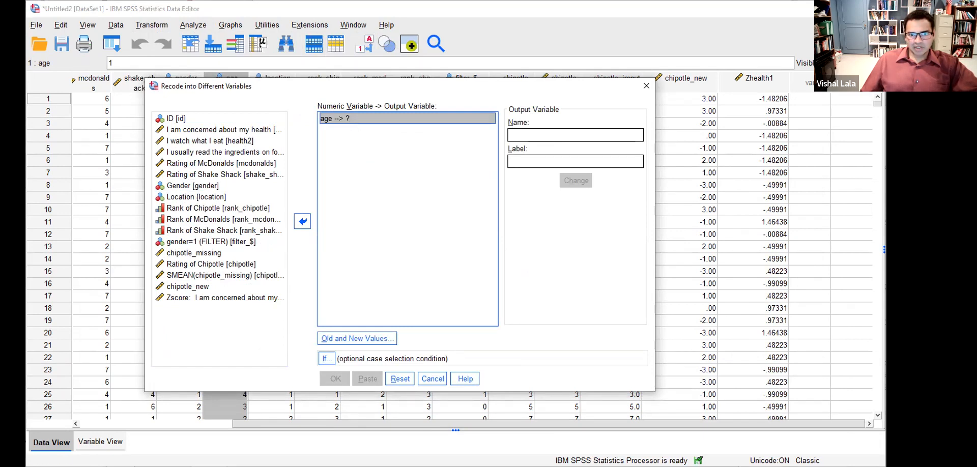
mouse_move(355, 117)
left_mouse_down()
mouse_move(337, 124)
mouse_move(359, 131)
left_mouse_up()
left_click(511, 48)
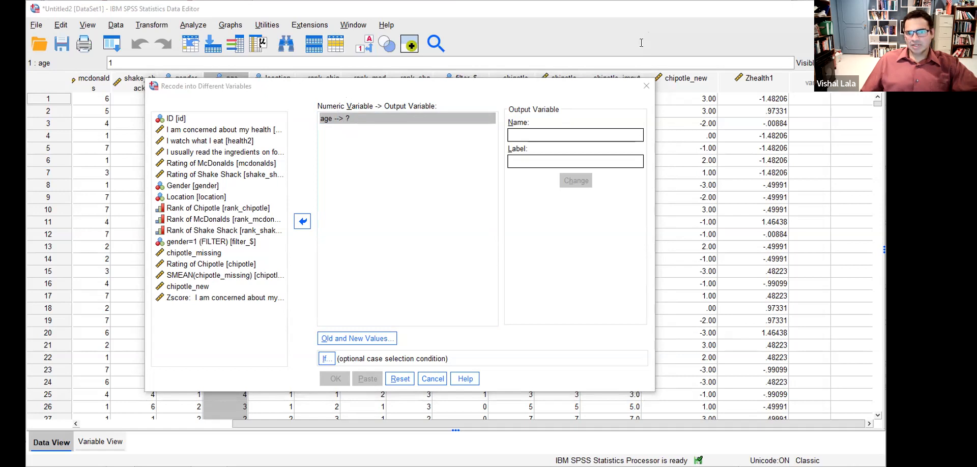
left_click(578, 134)
type("age2")
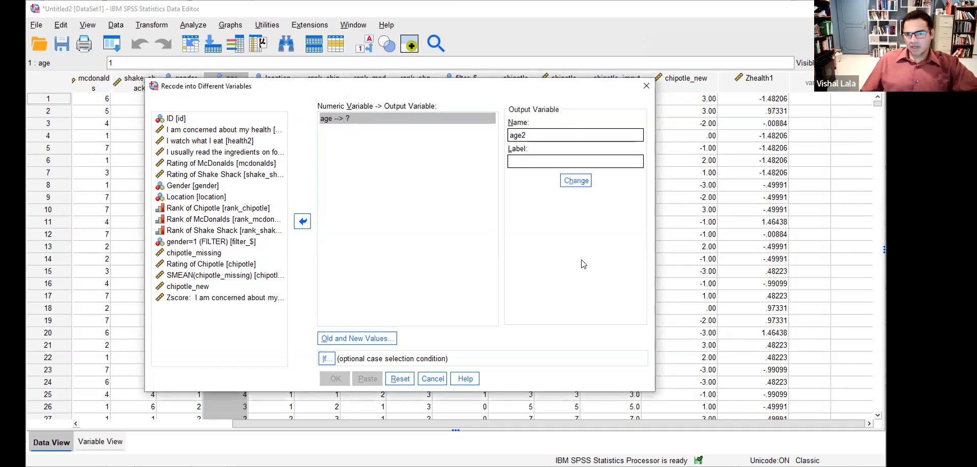
left_click(568, 184)
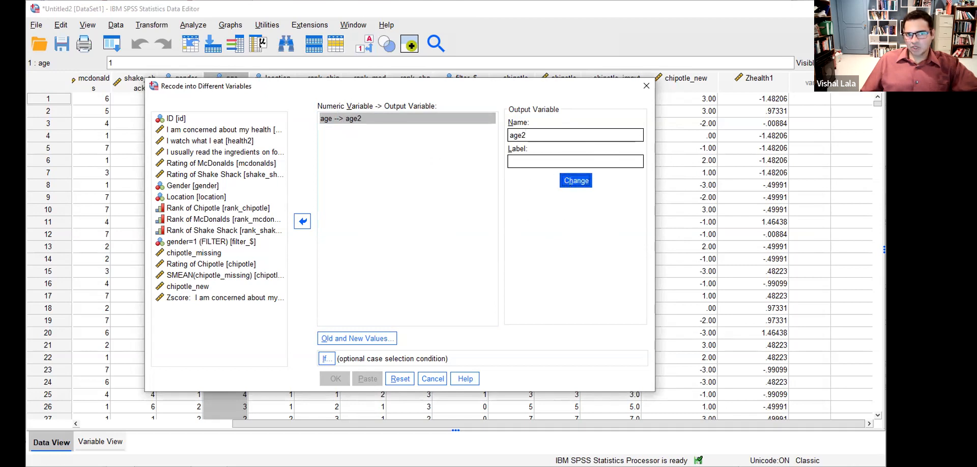
mouse_move(314, 103)
left_mouse_down()
mouse_move(380, 104)
mouse_move(305, 107)
left_mouse_up()
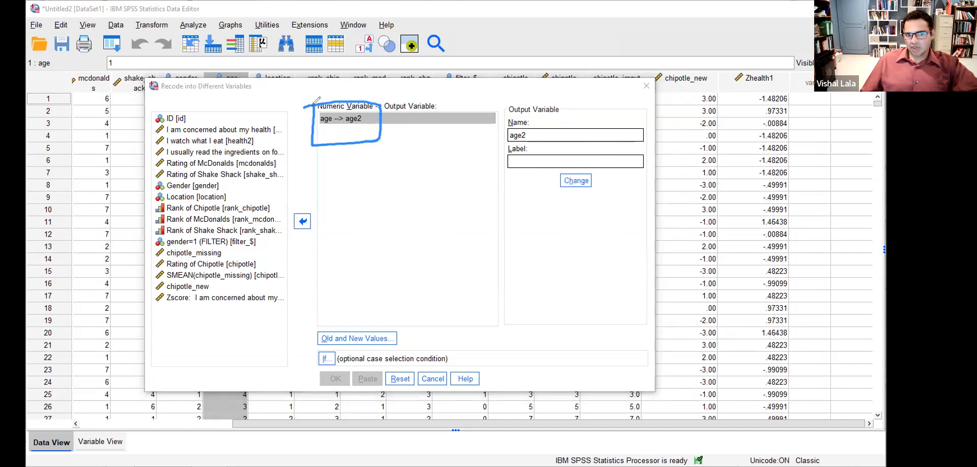
left_click(538, 41)
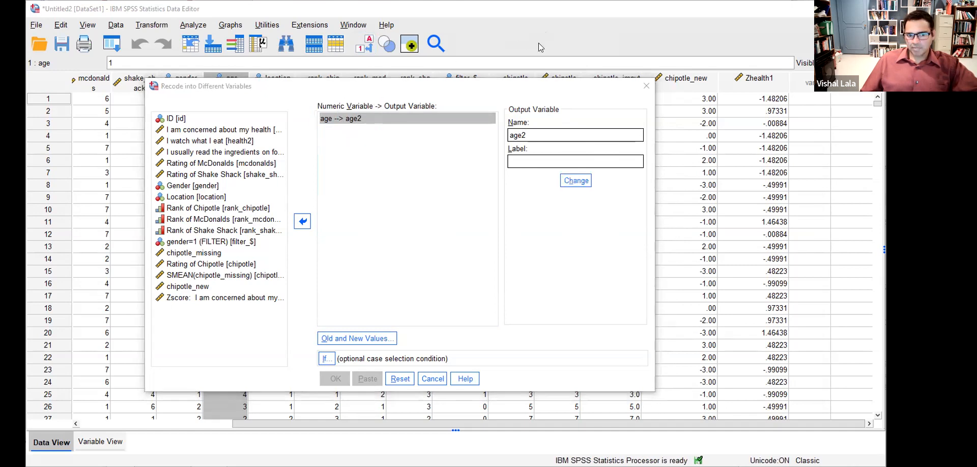
left_click(370, 340)
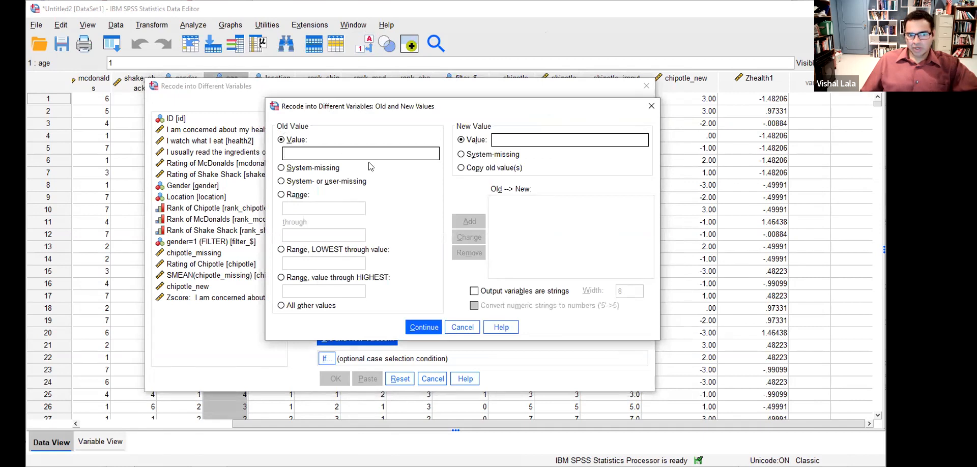
- Enter 1 as old and new value, then check Excel's table mapping codes 1–5 to 1, 2, 3, 4, 4
type("11")
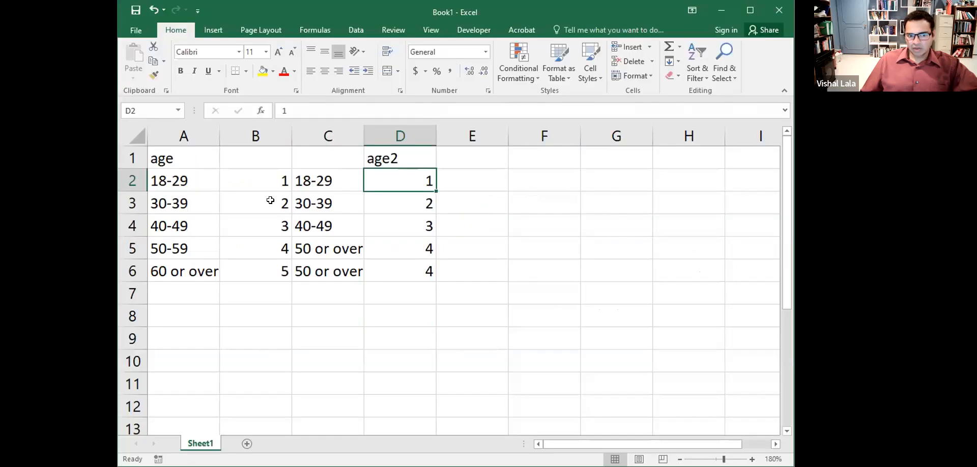
left_click(257, 199)
left_click(384, 201)
left_click(264, 218)
left_click(402, 229)
left_click(265, 256)
left_click(393, 256)
left_click(256, 268)
left_click(399, 275)
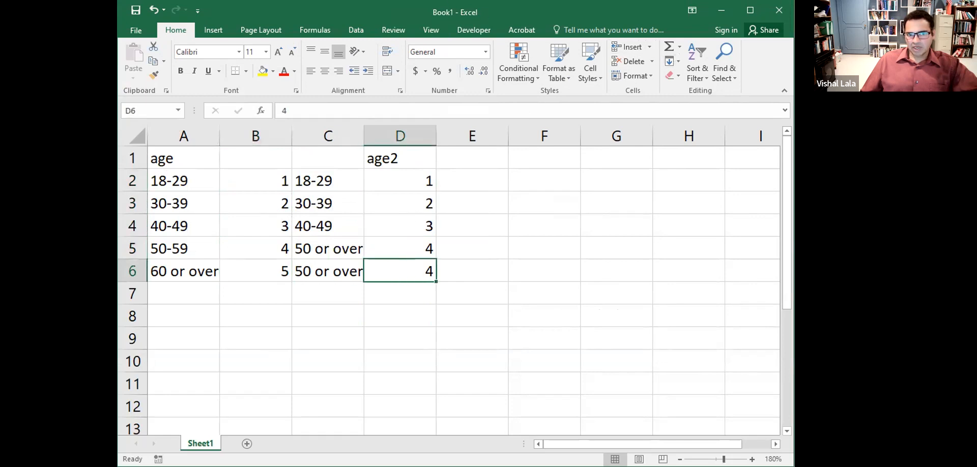
key("alt+Tab")
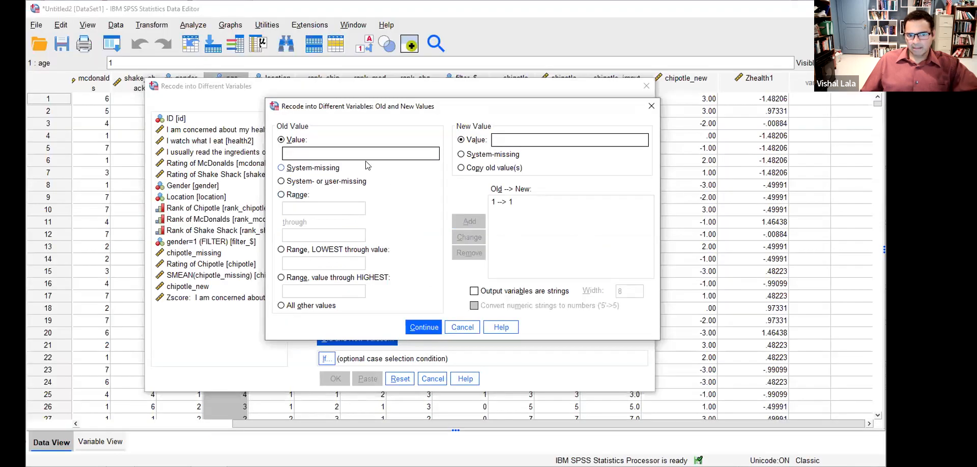
- Add the 2→2 and 3→3 recode mappings
left_click(370, 168)
left_click(378, 152)
type("2")
left_click(477, 145)
type("2")
left_click(469, 221)
type("3")
left_click(504, 140)
type("3")
left_click(469, 221)
- Add 4→4 and 5→4 mappings and run the recode to create age2
type("4")
left_click(479, 224)
type("5")
left_click(506, 141)
type("4")
left_click(464, 222)
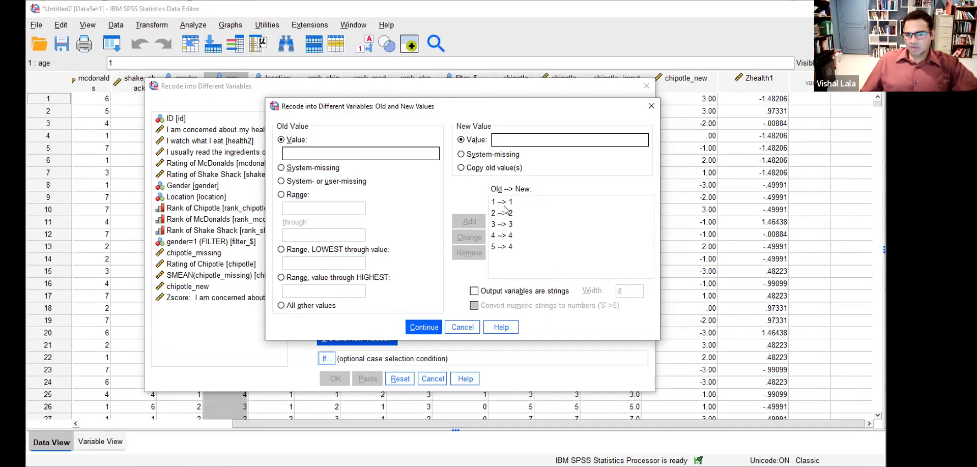
left_click(425, 328)
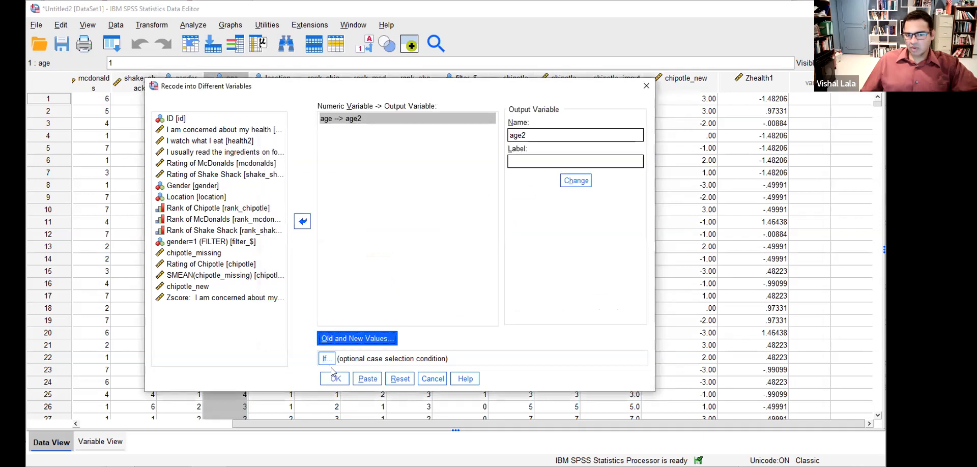
left_click(335, 379)
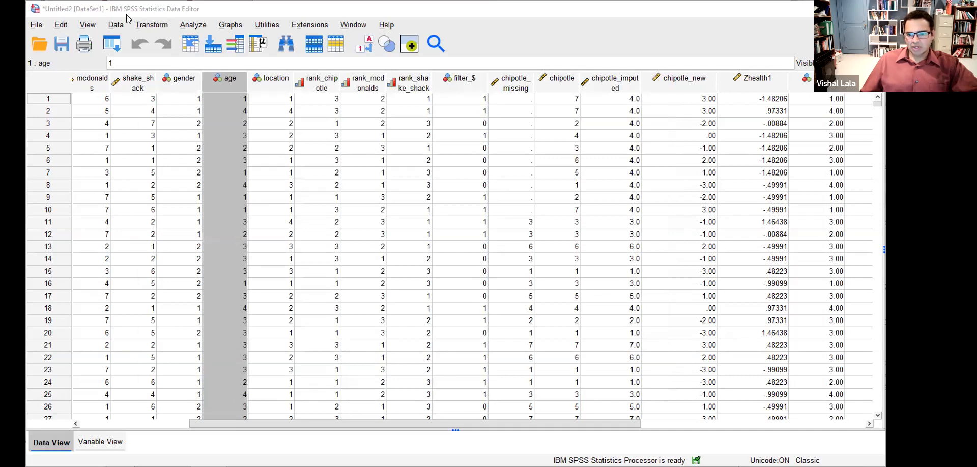
left_click_drag(637, 424, 703, 422)
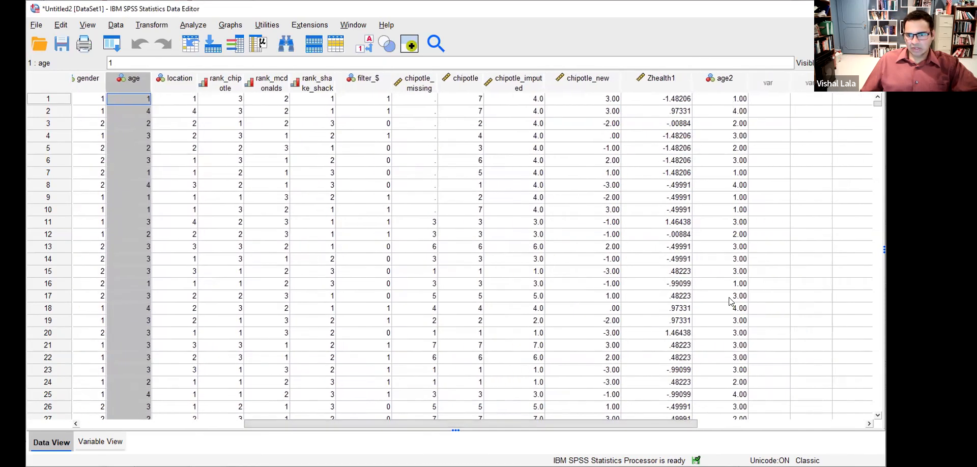
- In Variable View, label age2 'Age with only 4 levels'
left_click(102, 443)
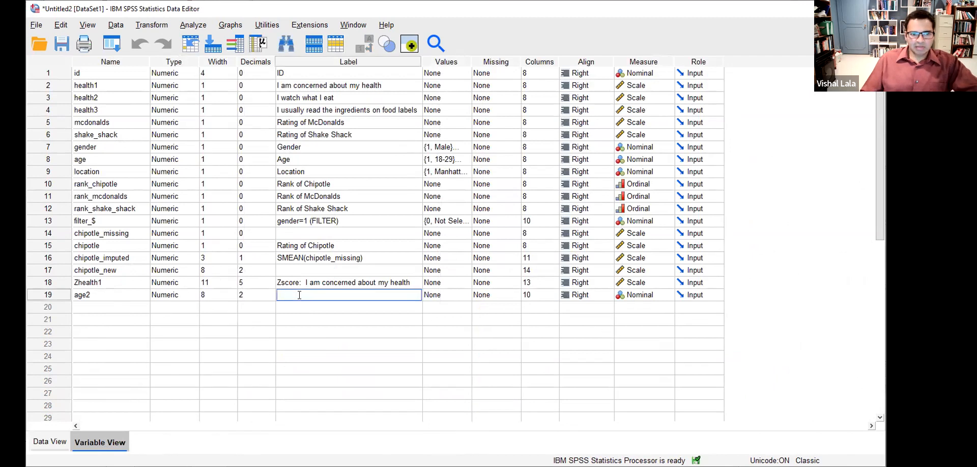
type("Age with ")
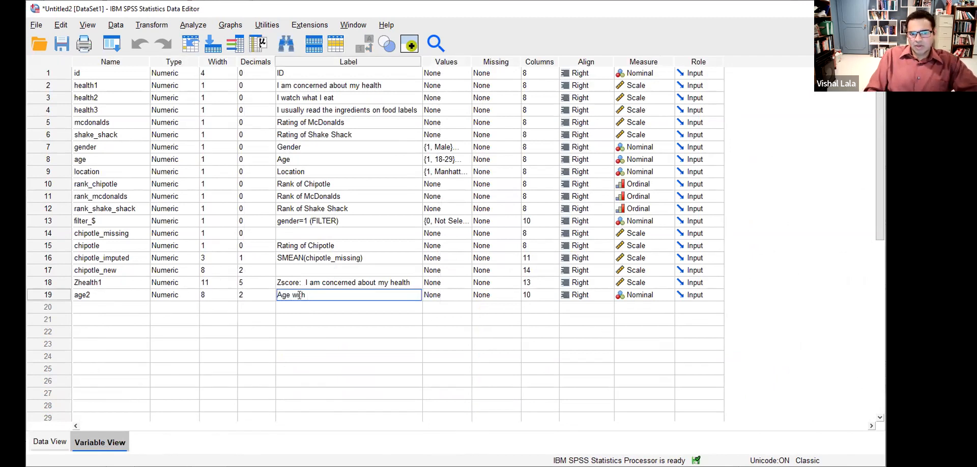
type("only 4 cate")
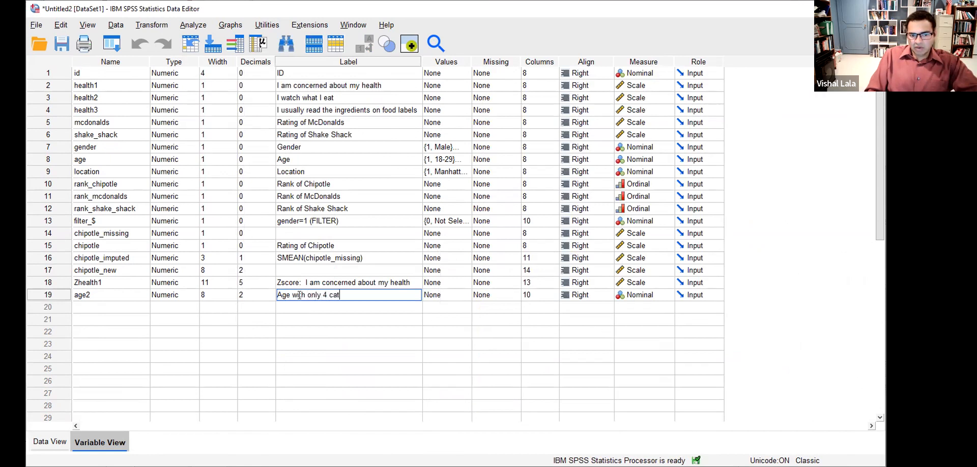
key("BackSpace")
key("BackSpace")
key("BackSpace")
key("BackSpace")
type("levels")
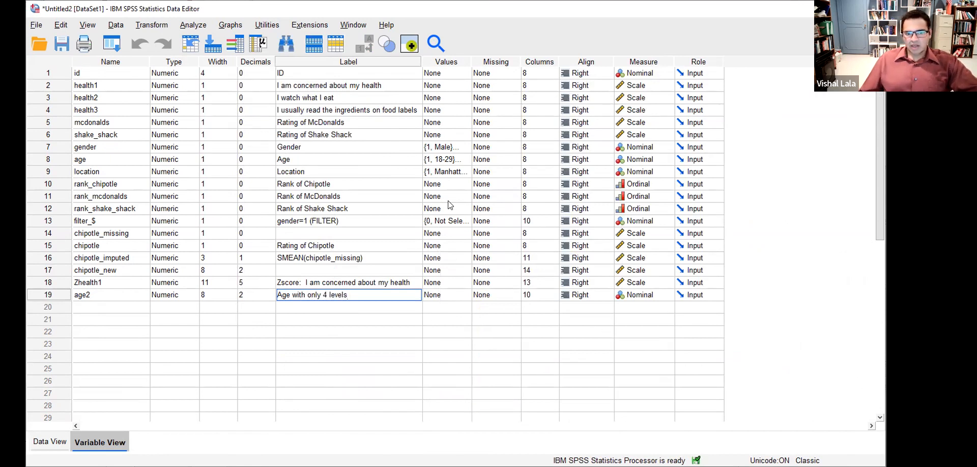
right_click(446, 161)
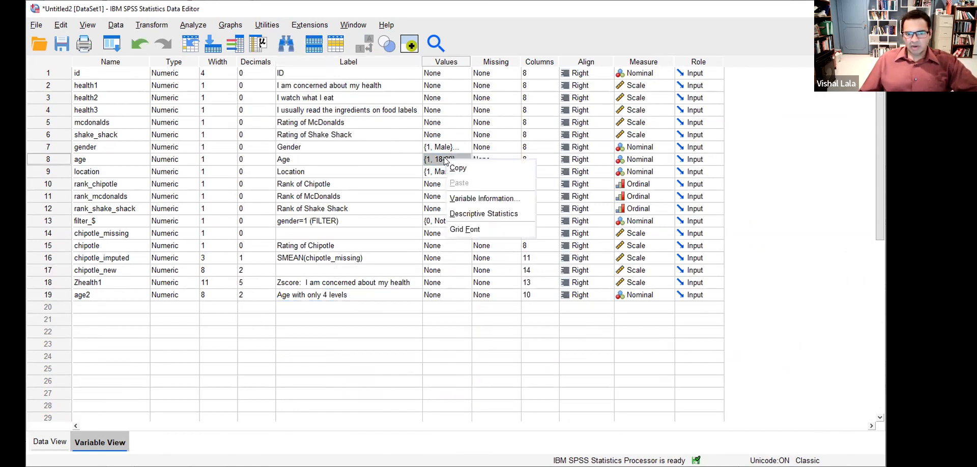
- Paste age's value labels onto age2 and delete the 5 = '60 or over' label
left_click(456, 172)
right_click(442, 294)
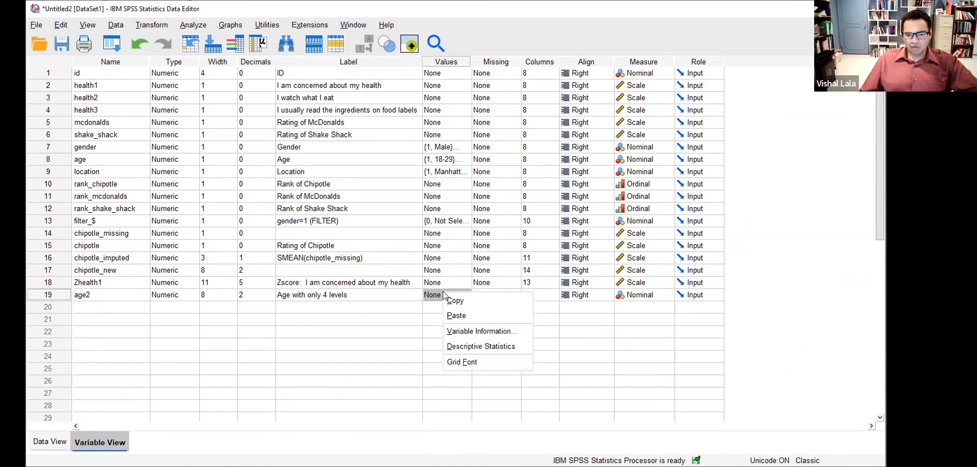
left_click(450, 331)
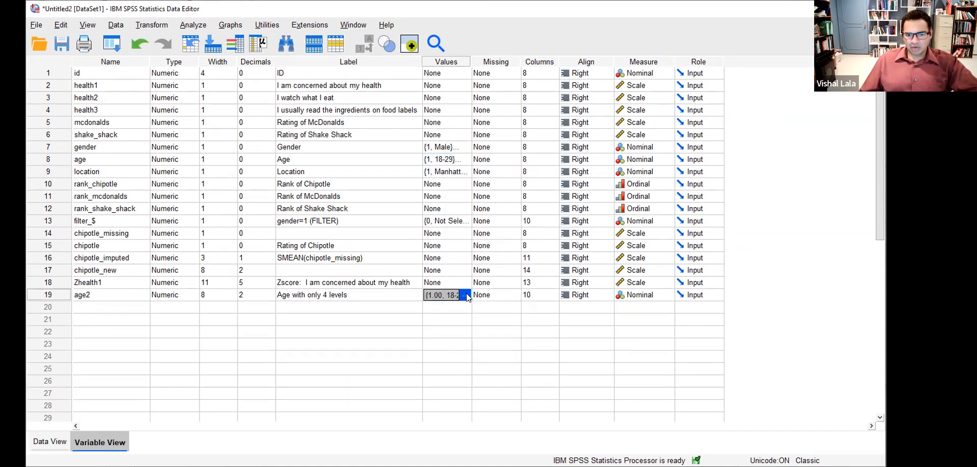
left_click(465, 296)
left_click(421, 274)
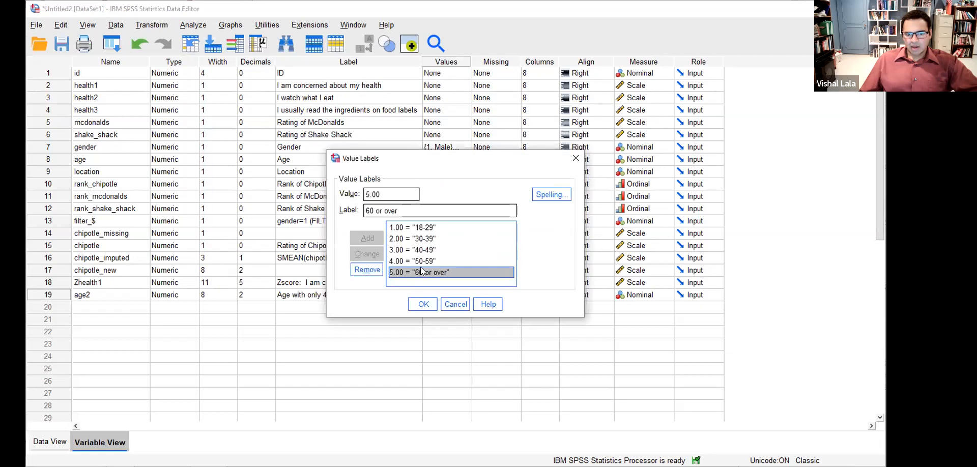
left_click(376, 271)
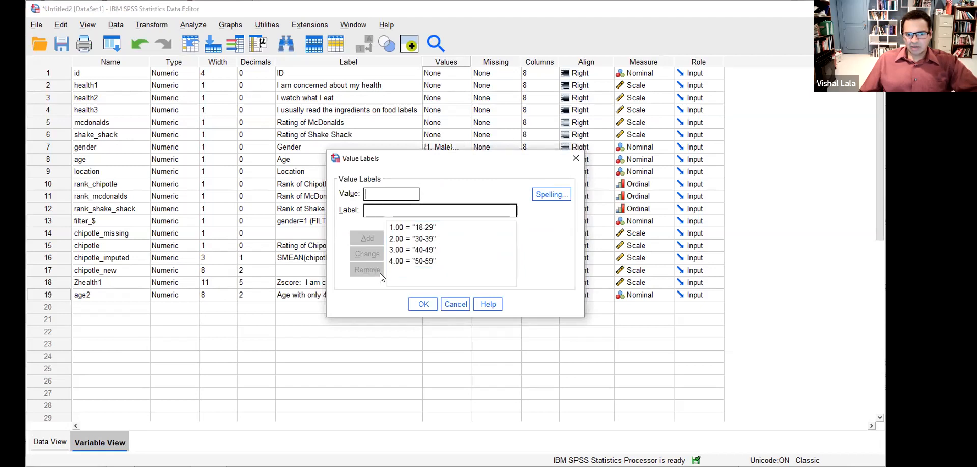
- Relabel value 4 as '50 or over' and confirm the value labels
left_click(399, 261)
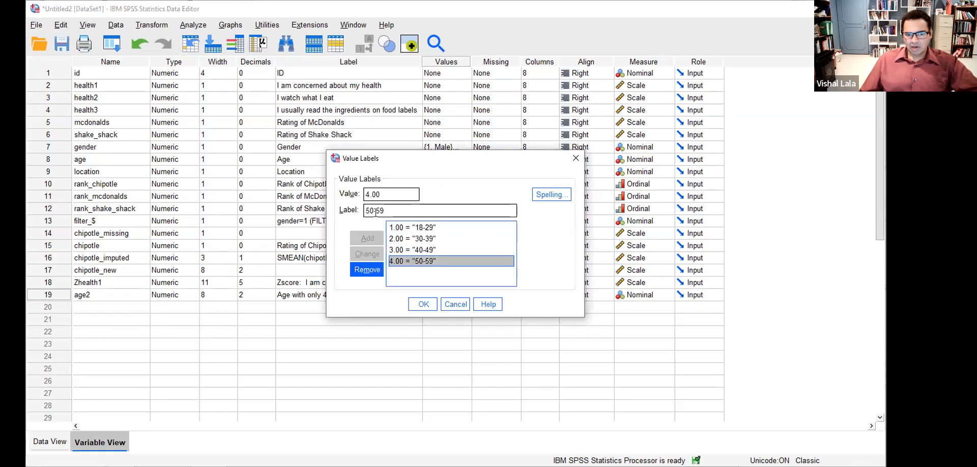
left_click_drag(375, 210, 388, 210)
type("or over")
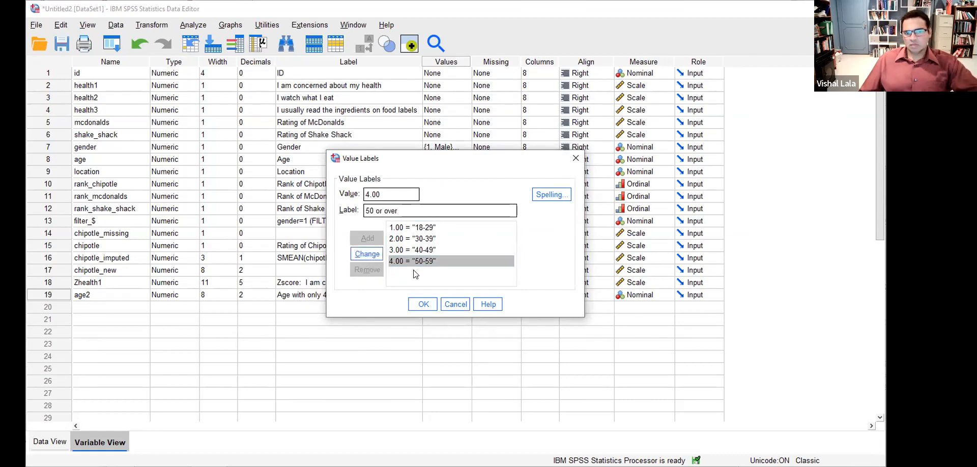
left_click(411, 303)
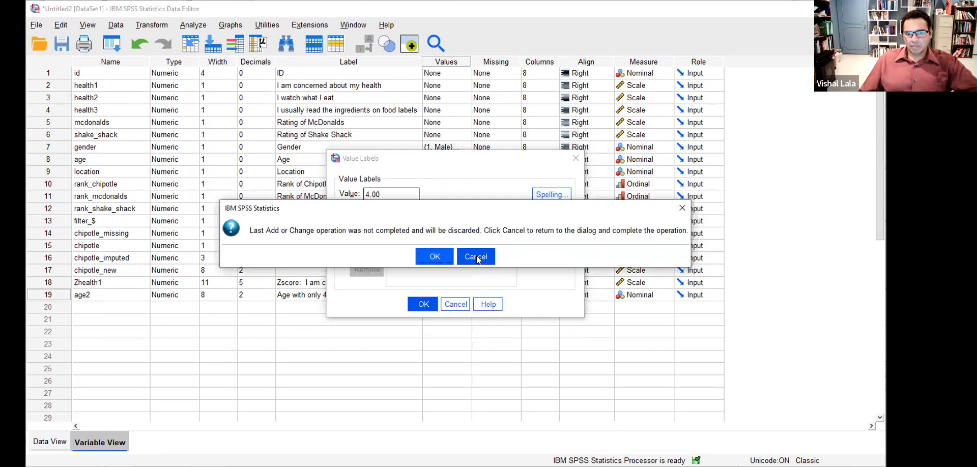
left_click(477, 256)
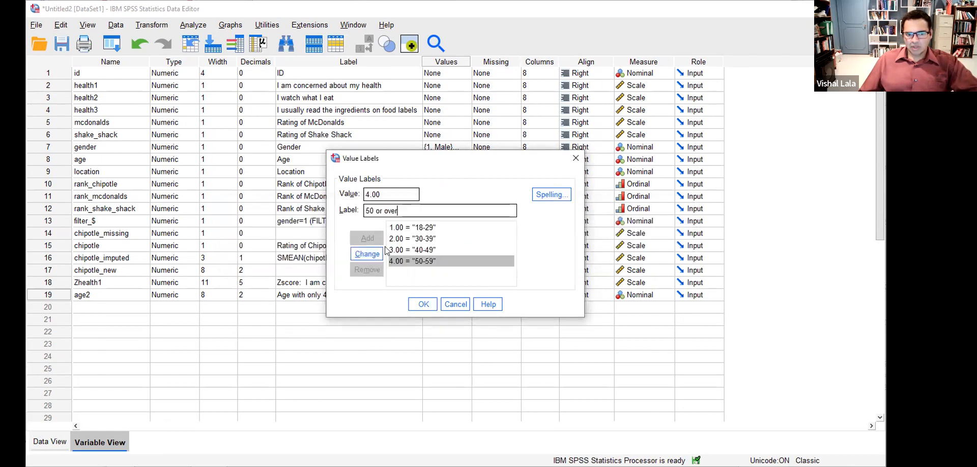
left_click(367, 254)
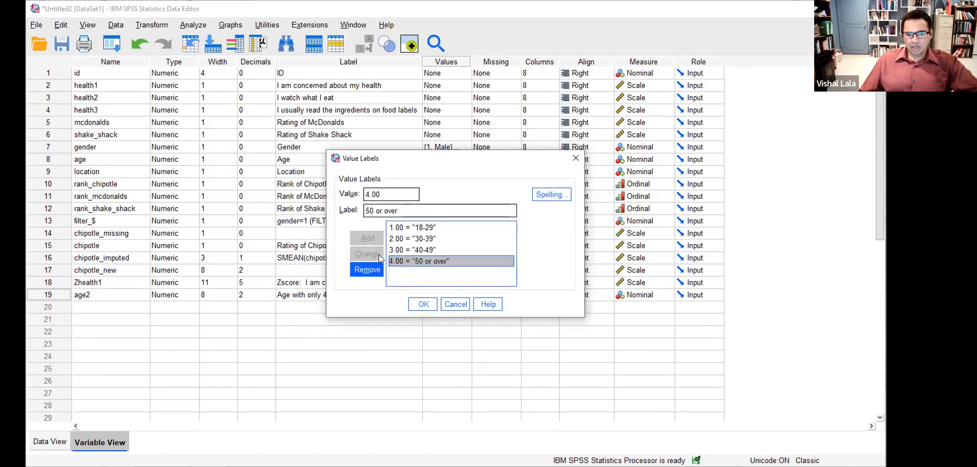
left_click(425, 303)
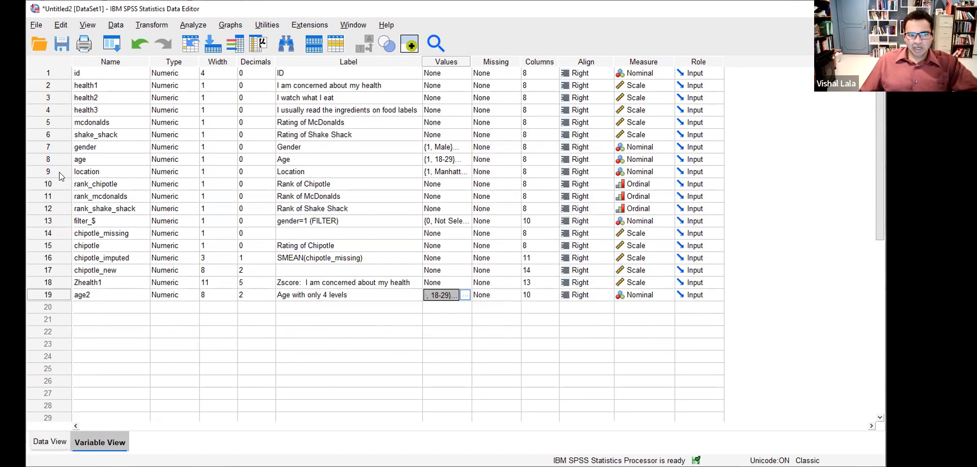
- Set age2 to 0 decimals to match the age variable
left_click(57, 155)
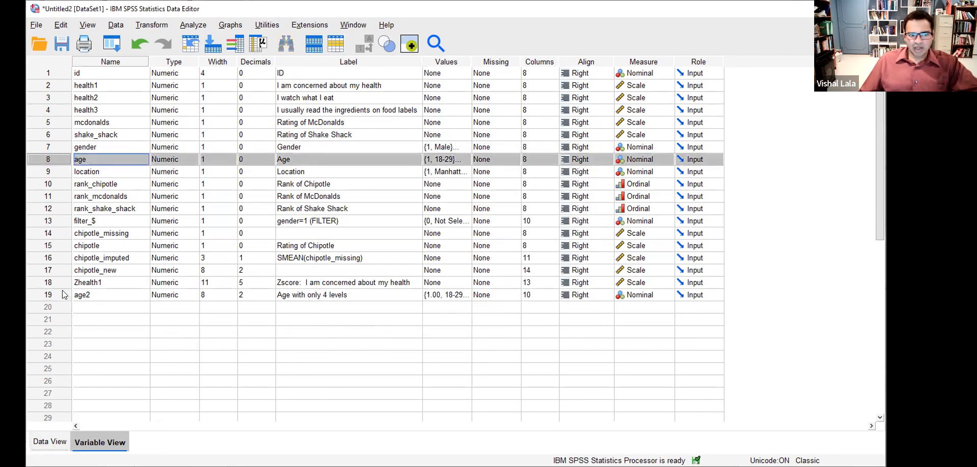
left_click(64, 296, "ctrl")
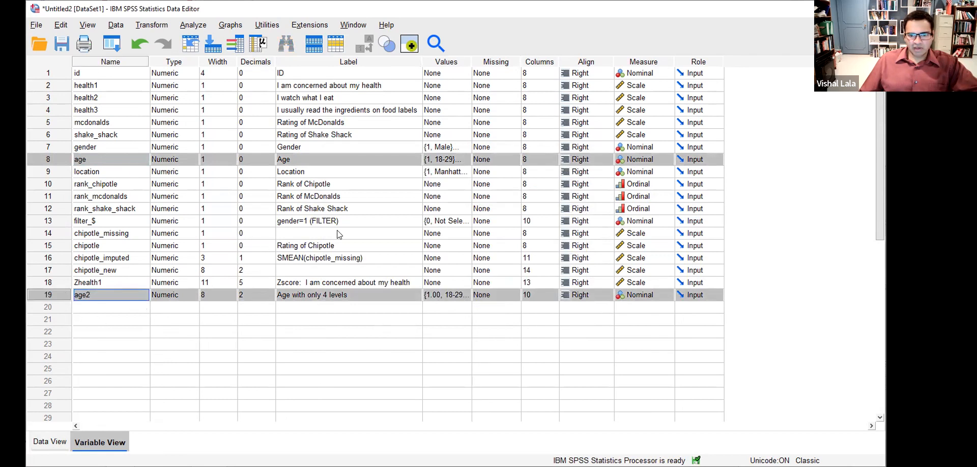
left_click(249, 295)
type("0")
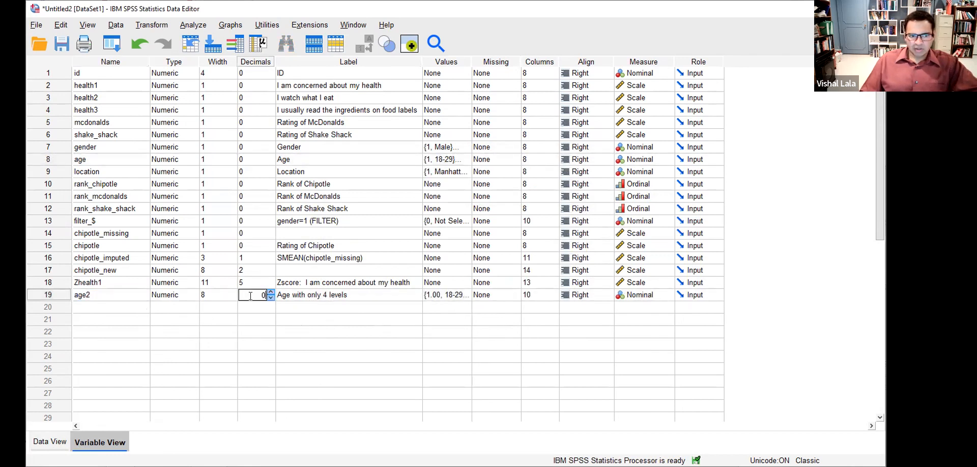
key("Return")
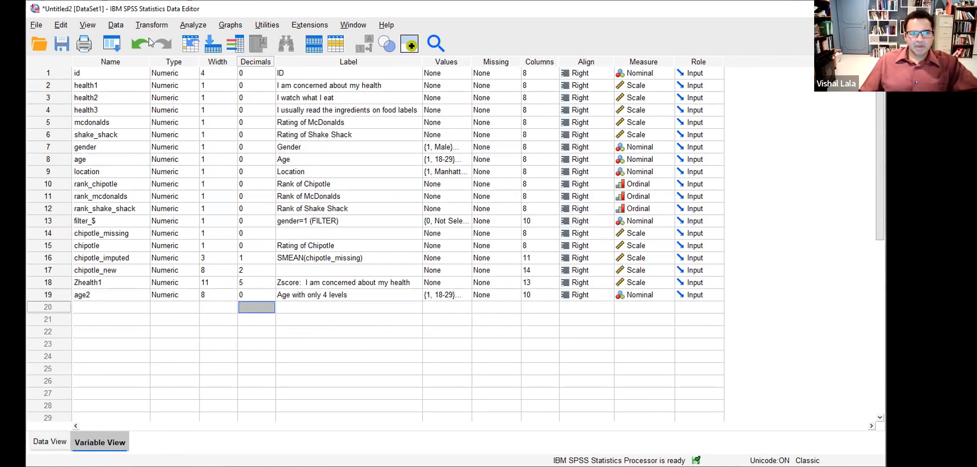
left_click(186, 25)
- Run Frequencies on age and age2, showing 347 cases (17.3%) at 50 or over
mouse_move(306, 82)
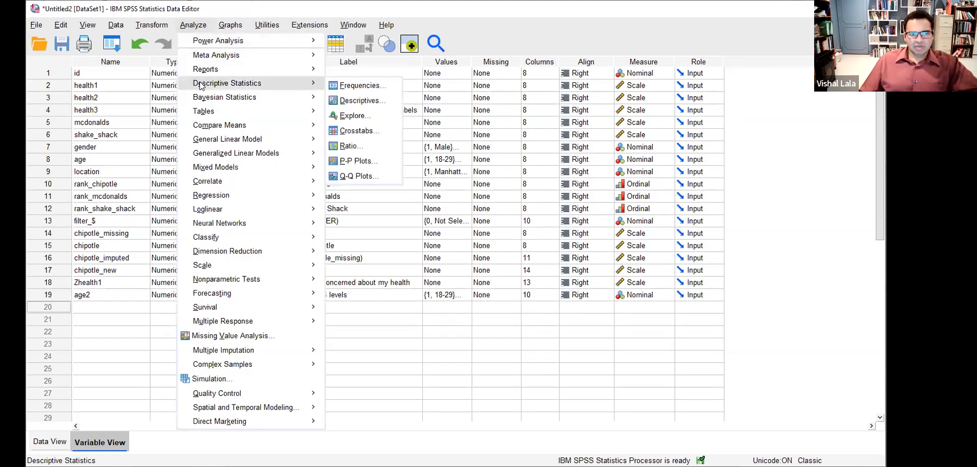
left_click(350, 85)
scroll(329, 275, "down", 1)
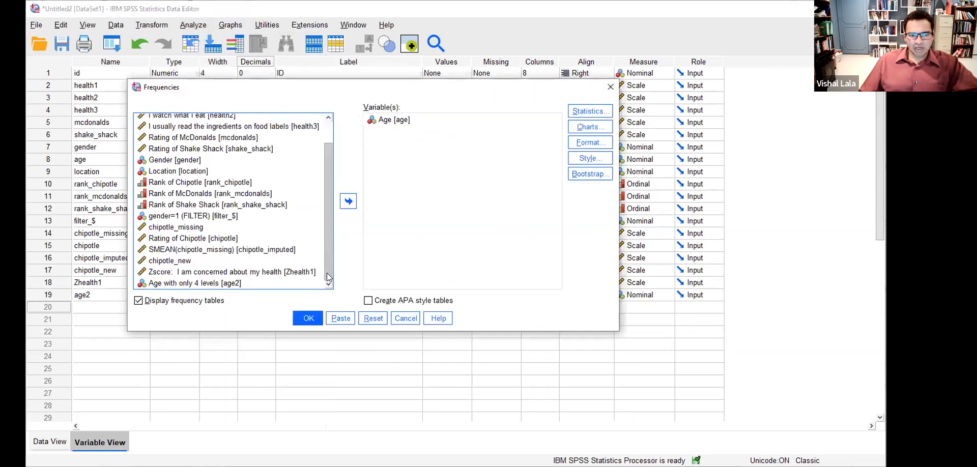
left_click(219, 283)
left_click(348, 201)
left_click(309, 319)
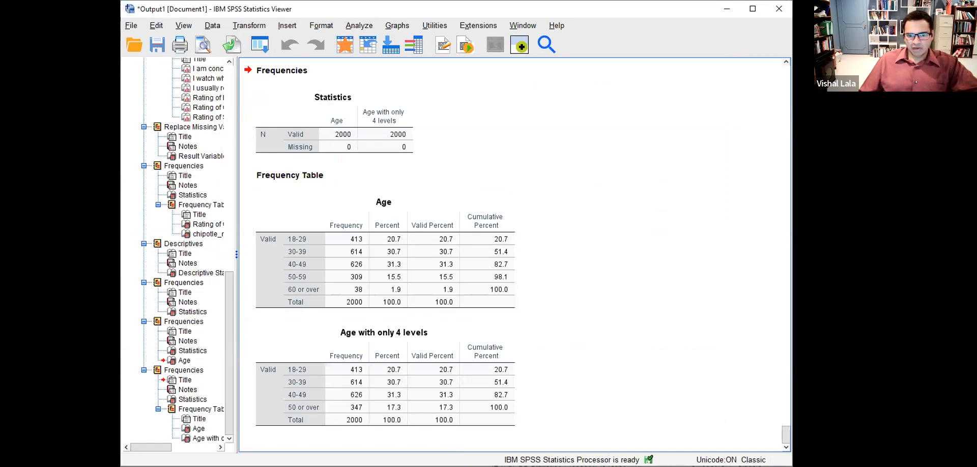
- Compare the 50-59 and 60+ percentages with 17.3% for '50 or over', then show slide 27
mouse_move(374, 268)
left_mouse_down()
mouse_move(373, 291)
mouse_move(413, 292)
mouse_move(406, 265)
mouse_move(374, 270)
left_mouse_up()
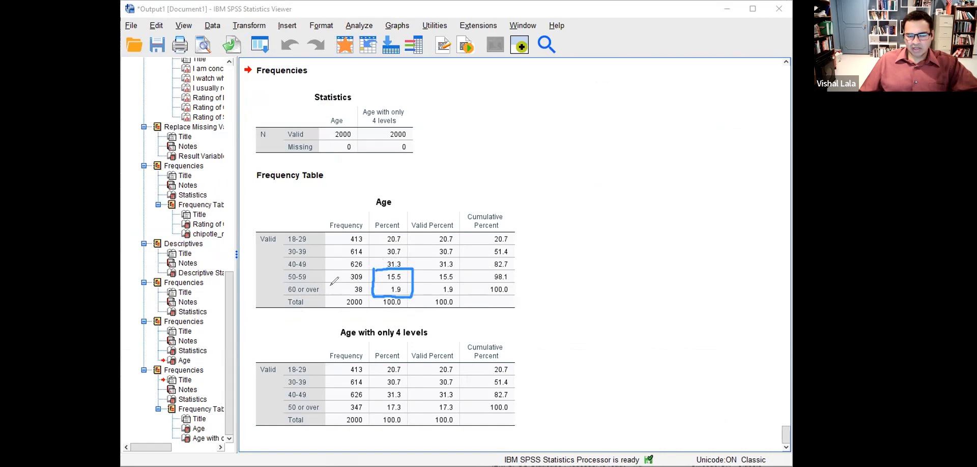
mouse_move(381, 402)
left_mouse_down()
mouse_move(392, 414)
mouse_move(407, 400)
mouse_move(375, 404)
left_mouse_up()
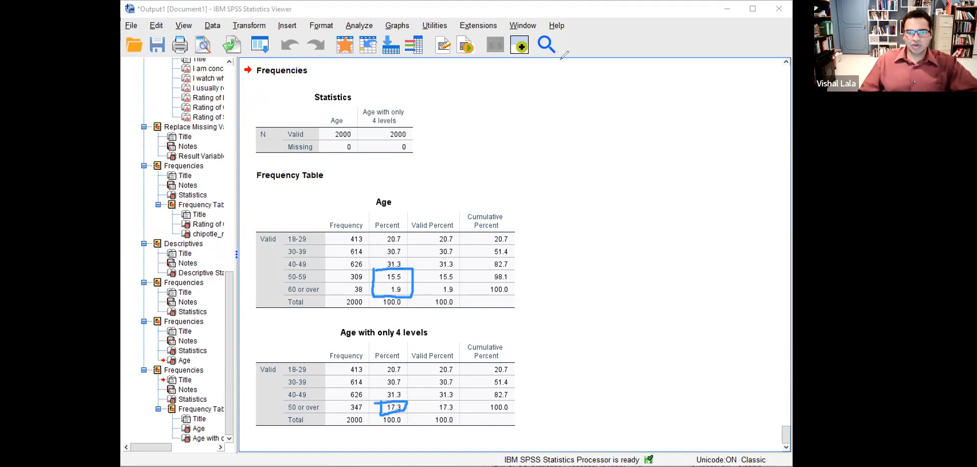
left_click(568, 35)
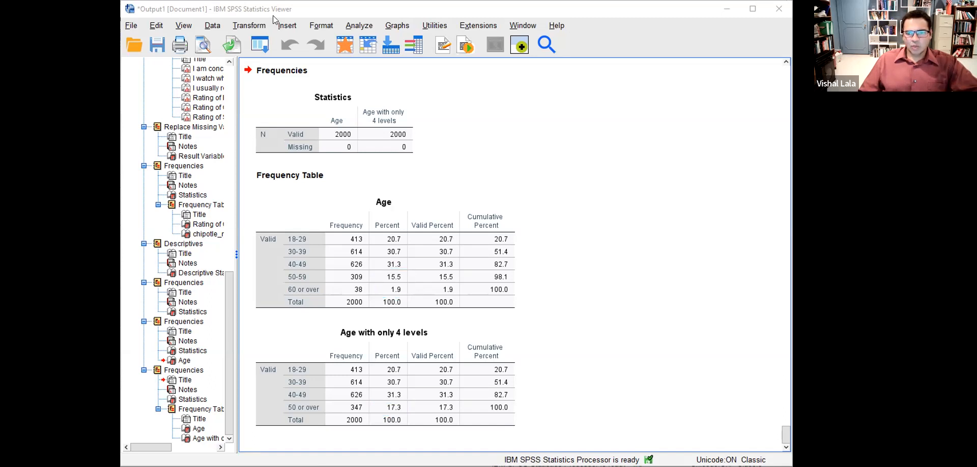
key("alt+Tab")
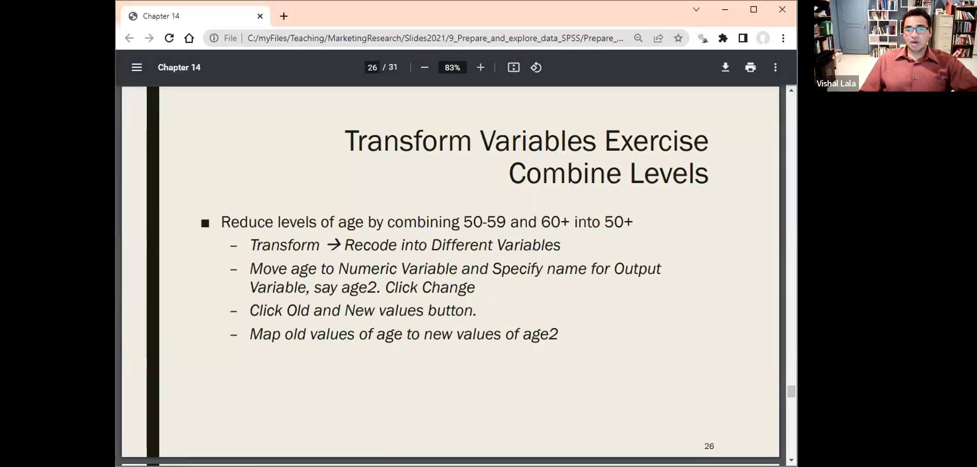
key("Right")
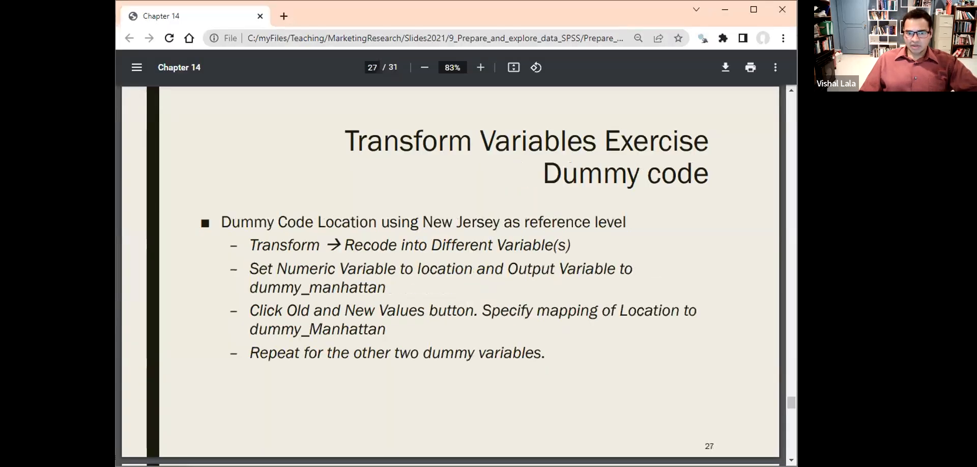
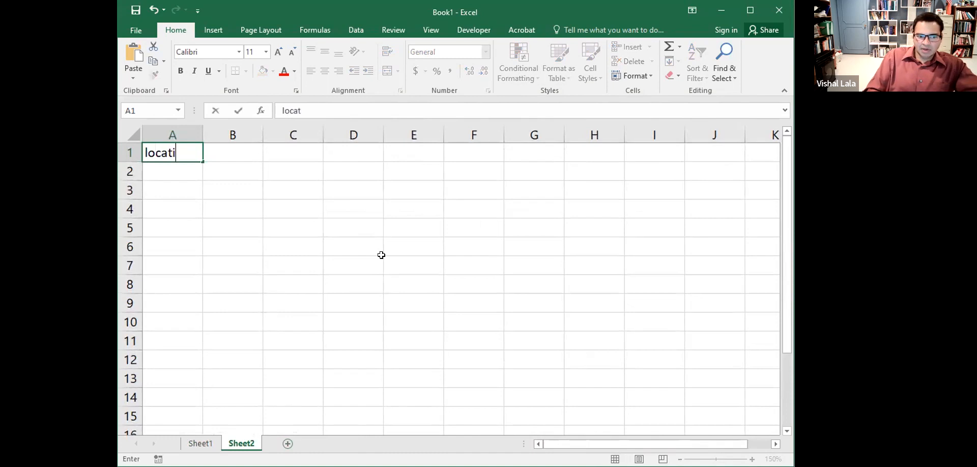
- Enter location codes 1 to 4 in A2:A5 under the location heading
key("Return")
type("1 2 3 4")
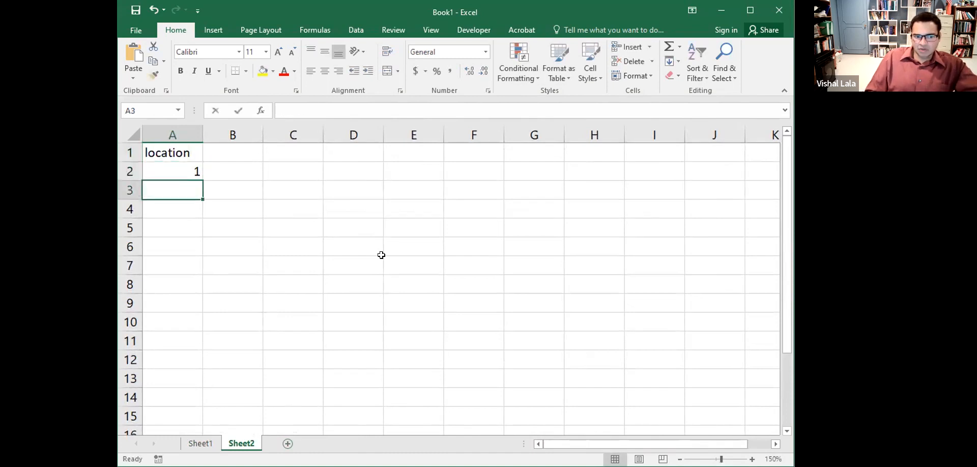
key("Tab")
key("Up")
key("Up")
key("Up")
key("Up")
key("Down")
- Type Manhattan, Brooklyn, Queens and New Jersey beside the codes in B2:B5
type("Manhattan")
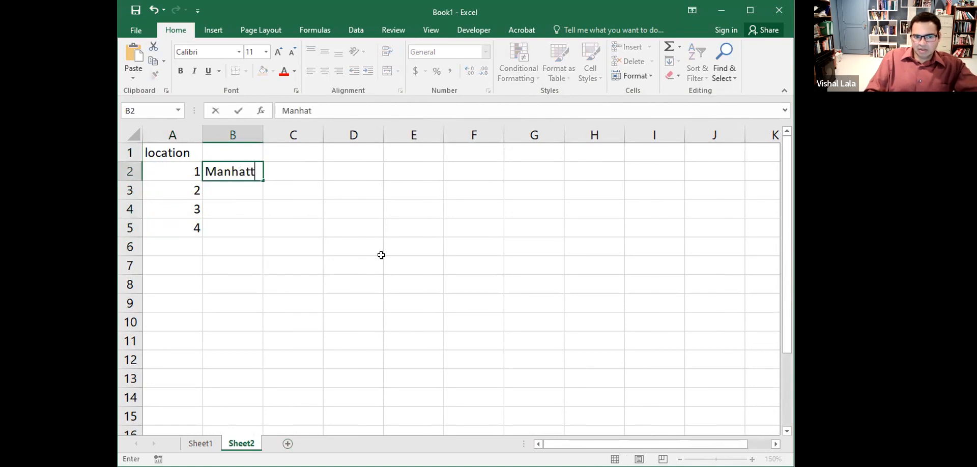
key("Return")
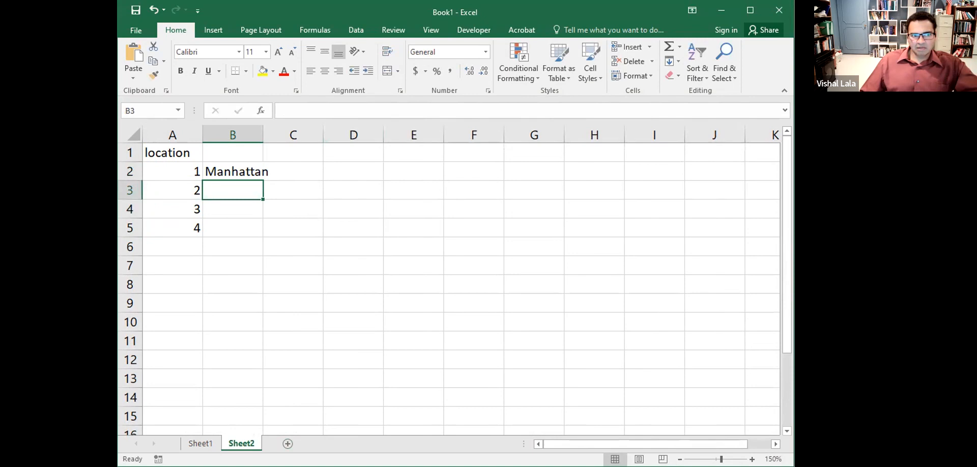
key("alt+Tab")
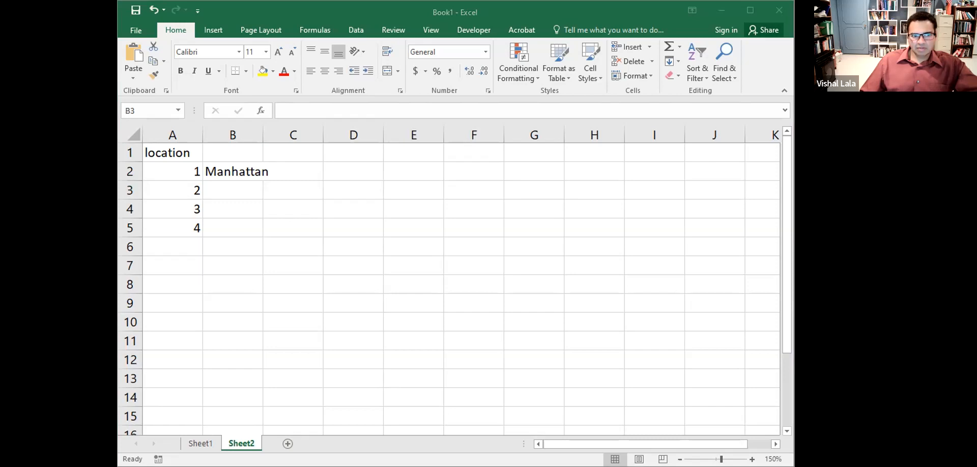
left_click(247, 187)
type("Brooklyn")
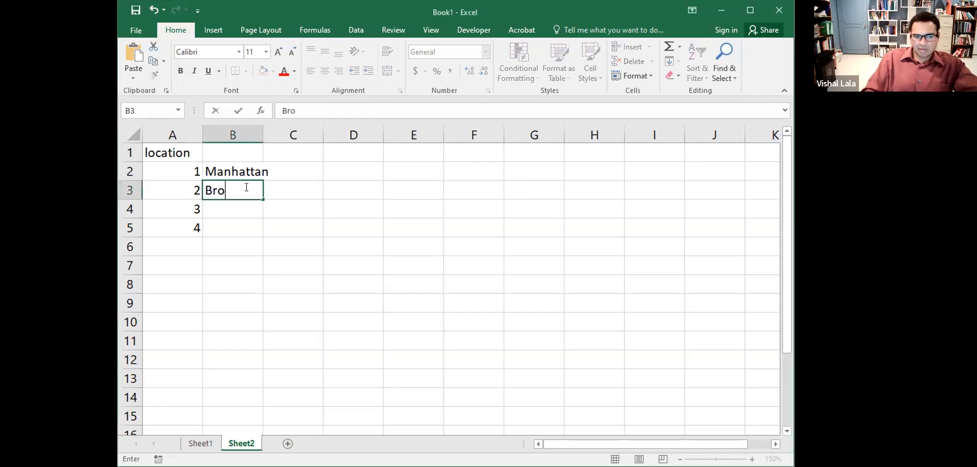
key("Return")
type("Queens")
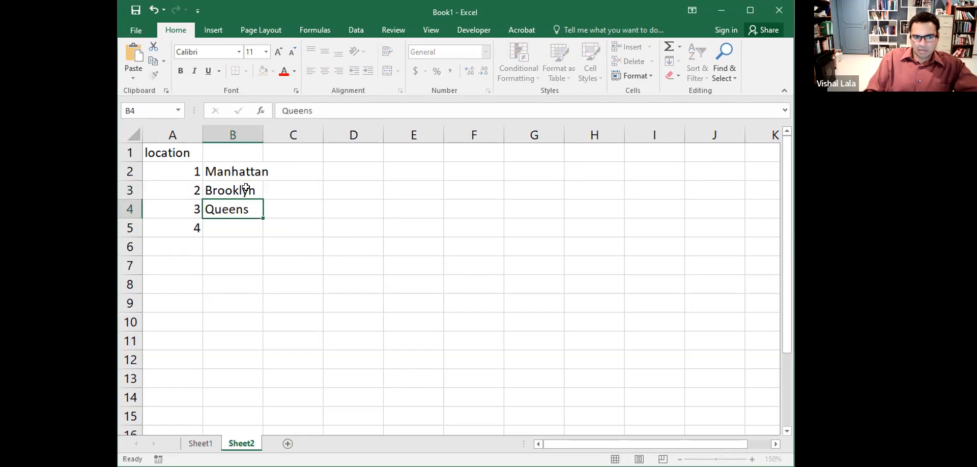
key("Return")
type("New Jersey")
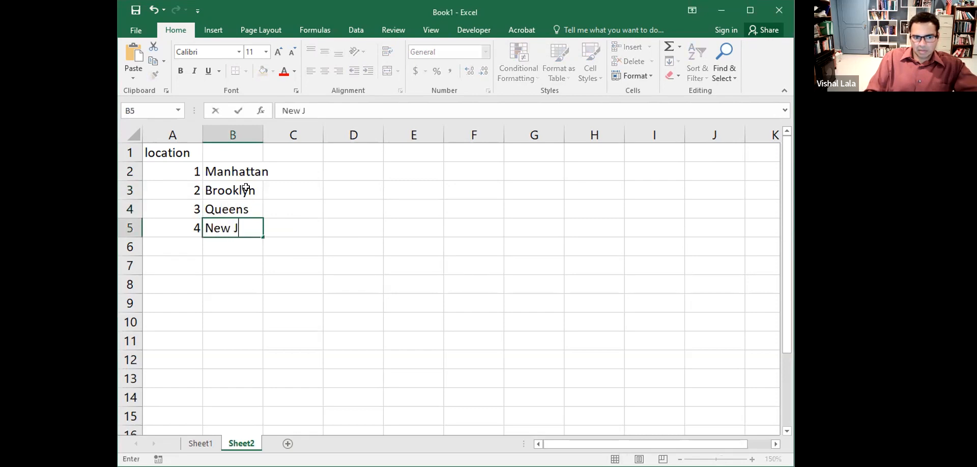
key("Return")
key("Up")
key("Up")
key("Up")
key("Up")
key("Up")
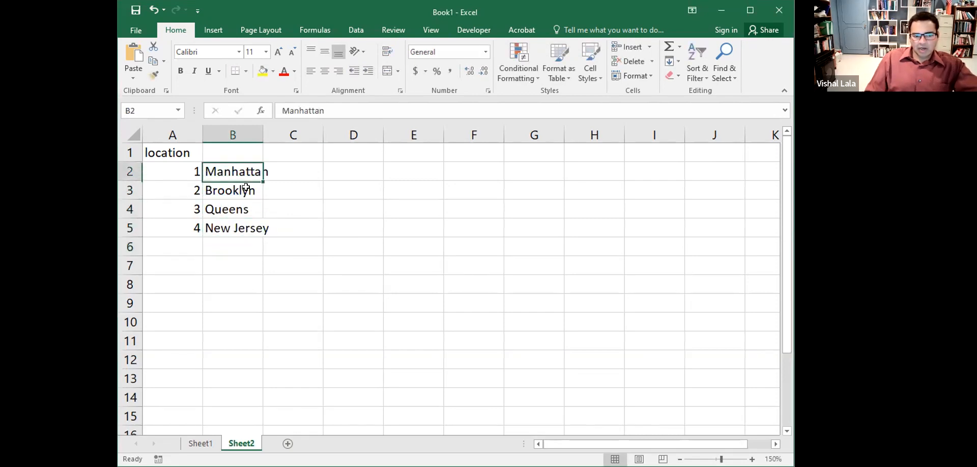
key("Right")
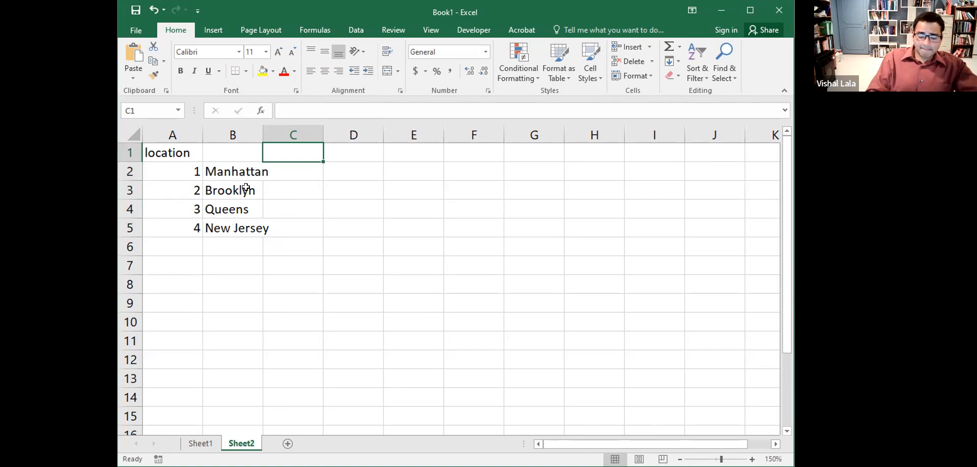
- Type headings d_Manhattan, d_Brooklyn, d_Queens and d_New_Jersey across C1:F1
type("du")
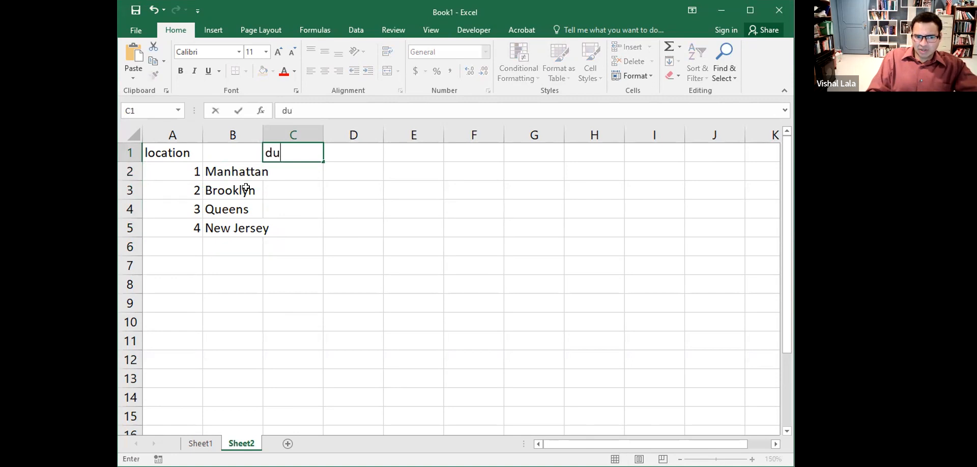
type("mm")
key("BackSpace")
key("BackSpace")
key("BackSpace")
type("_M")
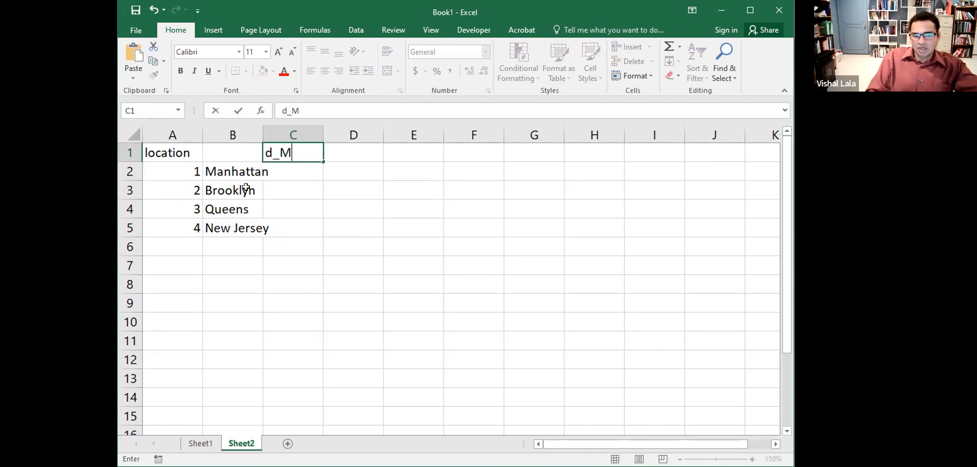
type("anhattan")
key("Tab")
type("d+_")
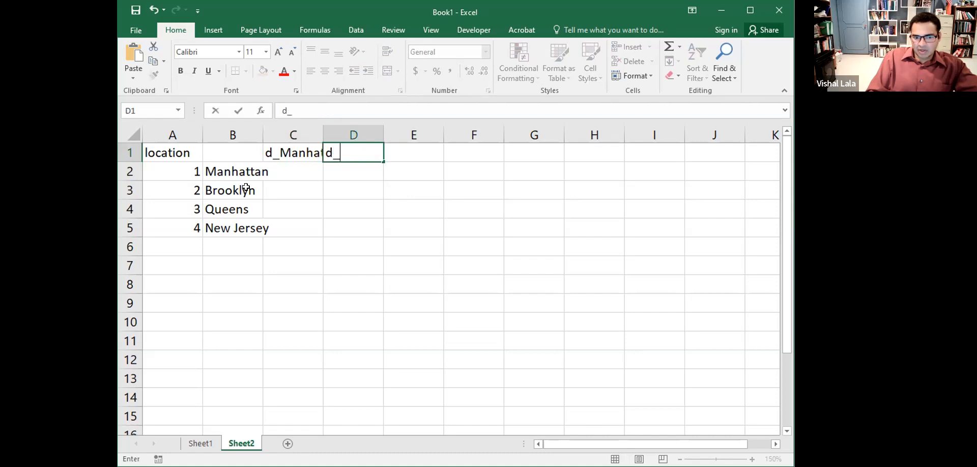
type("Brooklyn")
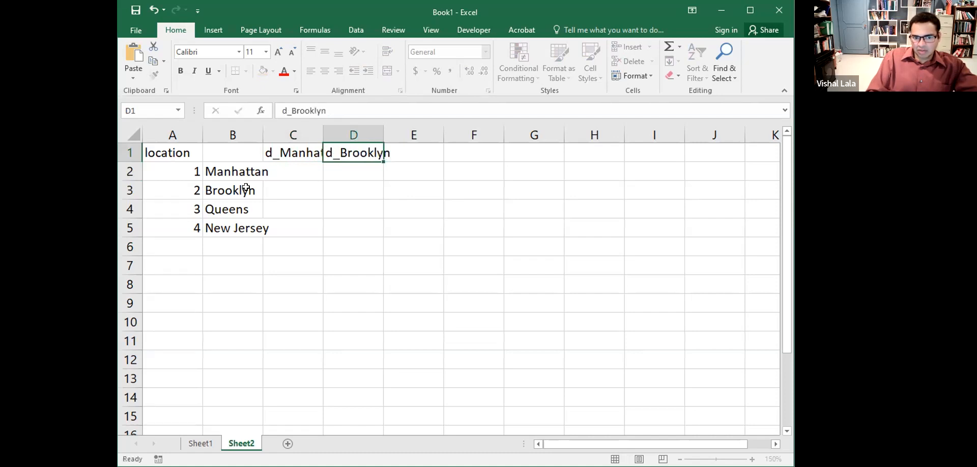
key("Tab")
type("d_")
type("Qeu")
key("BackSpace")
key("BackSpace")
type("u")
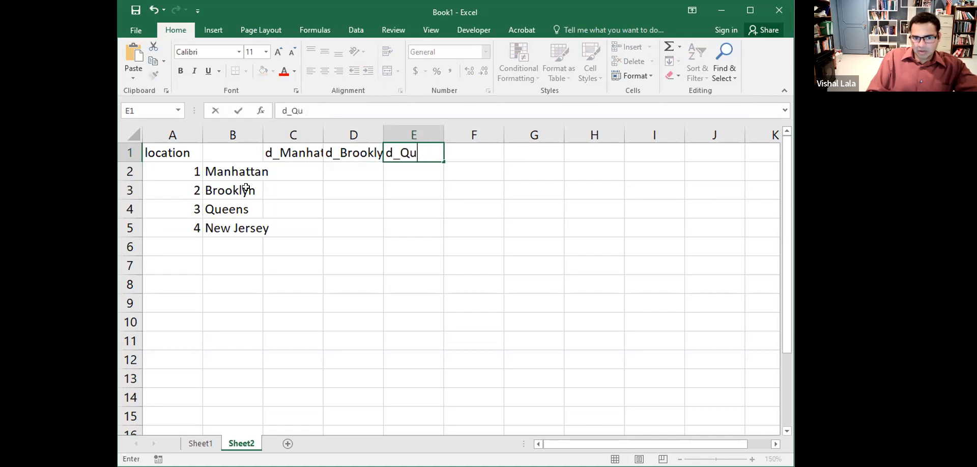
type("eens")
key("Tab")
type("d_New")
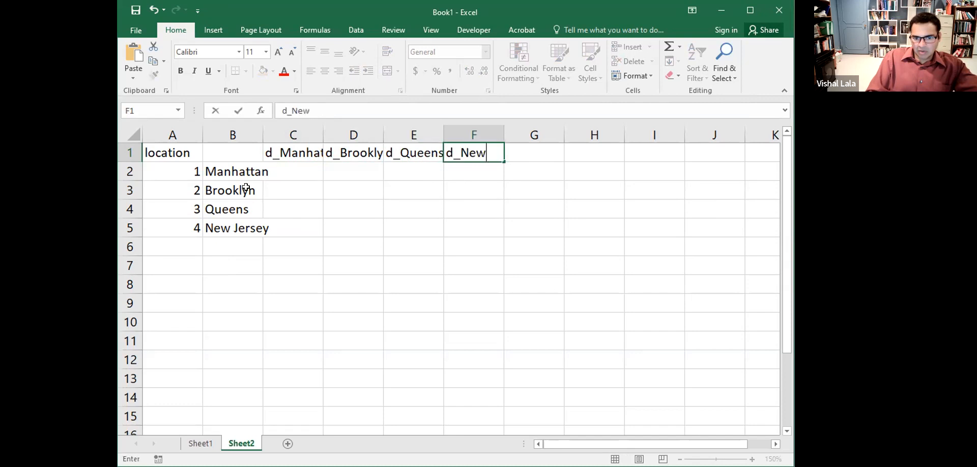
type("_Jersey")
key("Return")
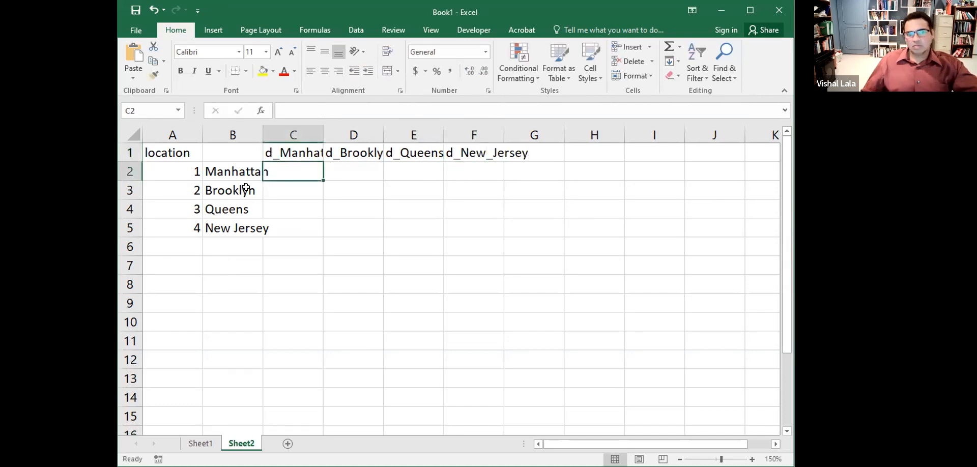
- AutoFit columns A through F to their contents
left_click(162, 134)
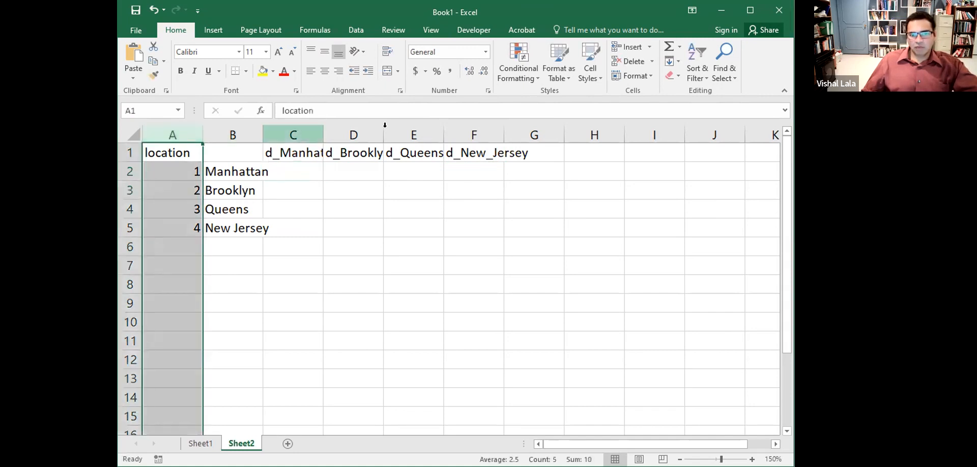
left_click(474, 134, "shift")
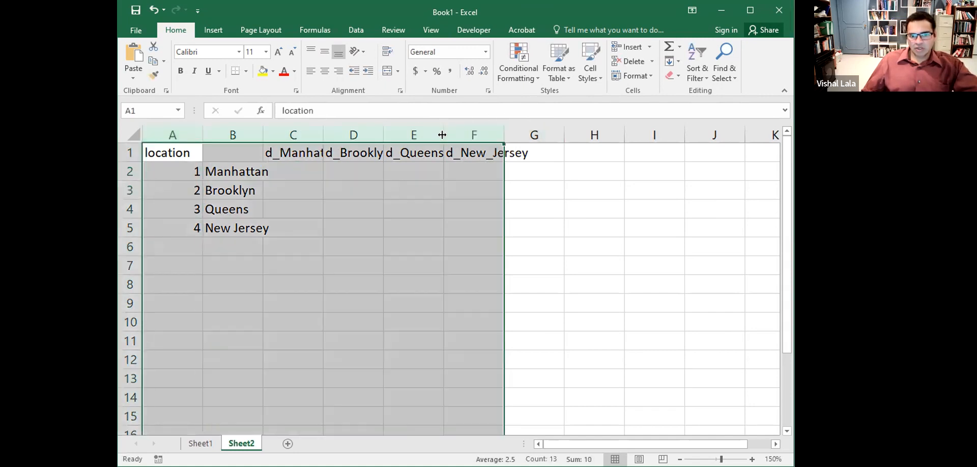
double_click(443, 131)
left_click(499, 168)
left_click(326, 169)
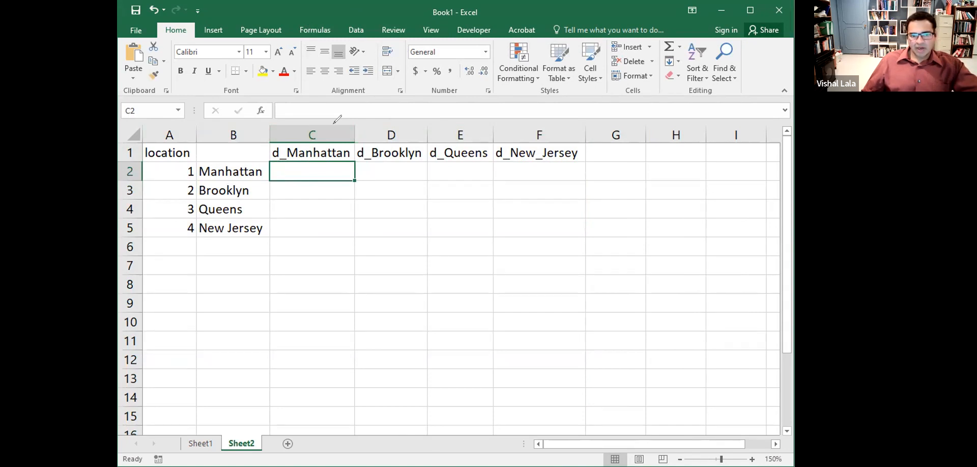
- Fill the d_Manhattan column C2:C5 with 1, 0, 0, 0
left_click(273, 155)
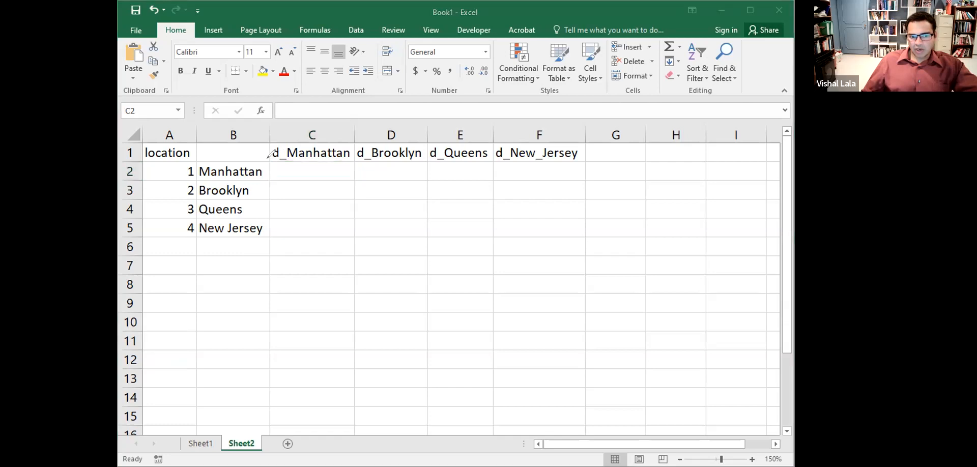
left_click_drag(306, 164, 307, 181)
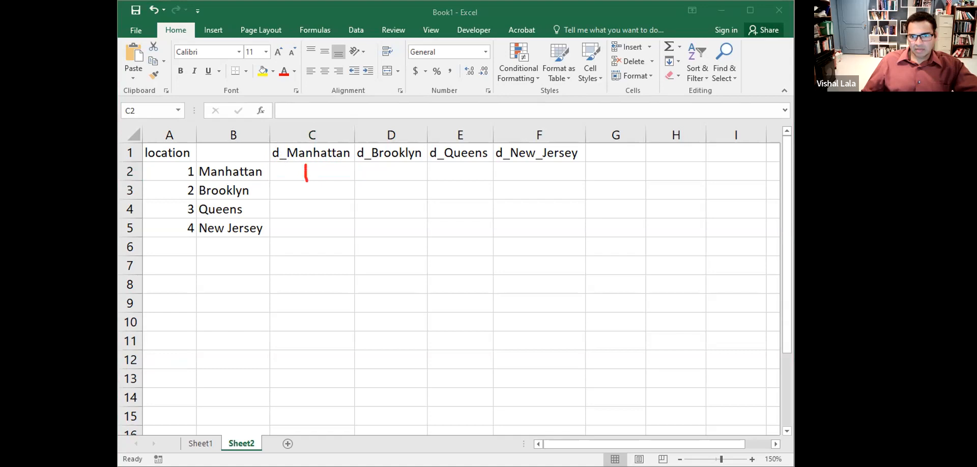
left_click(311, 165)
type("1")
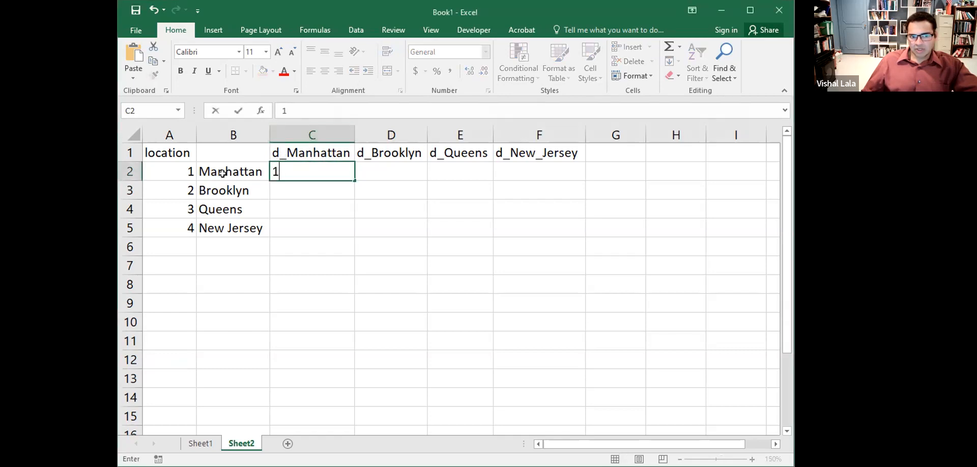
left_click(182, 174)
left_click(317, 166)
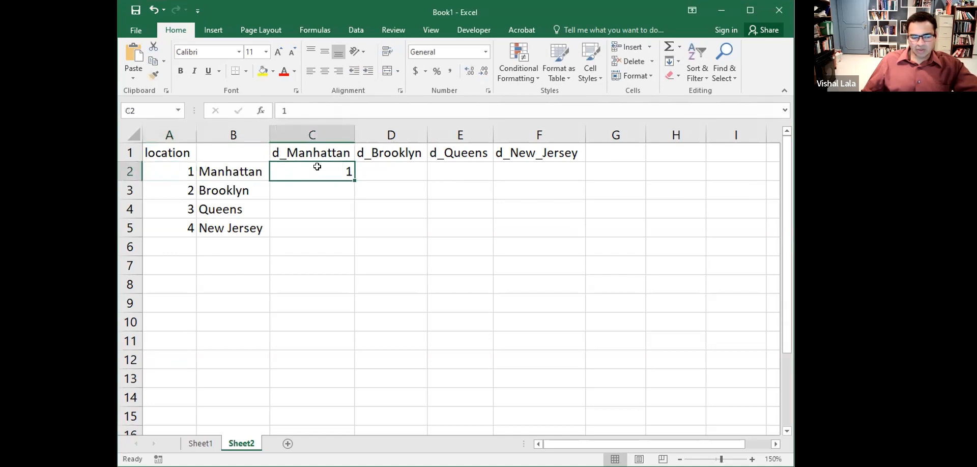
left_click(296, 190)
type("0")
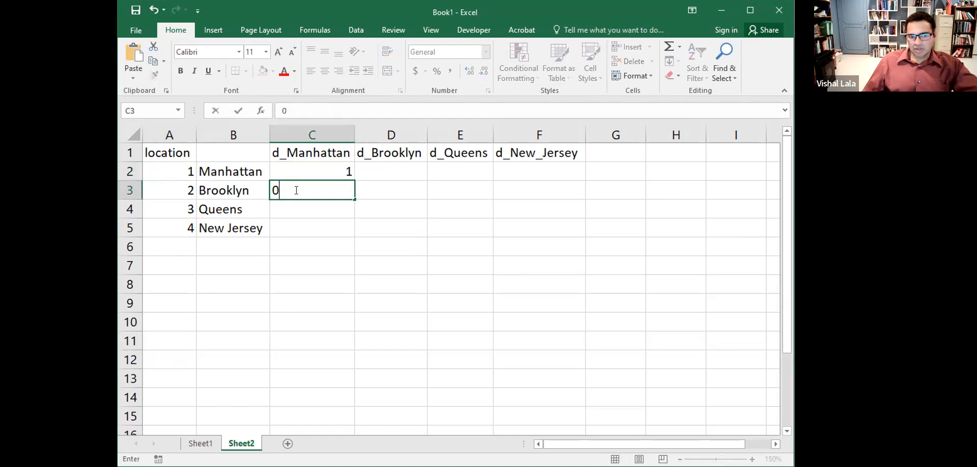
key("Return")
type("0")
key("Return")
type("0")
key("Return")
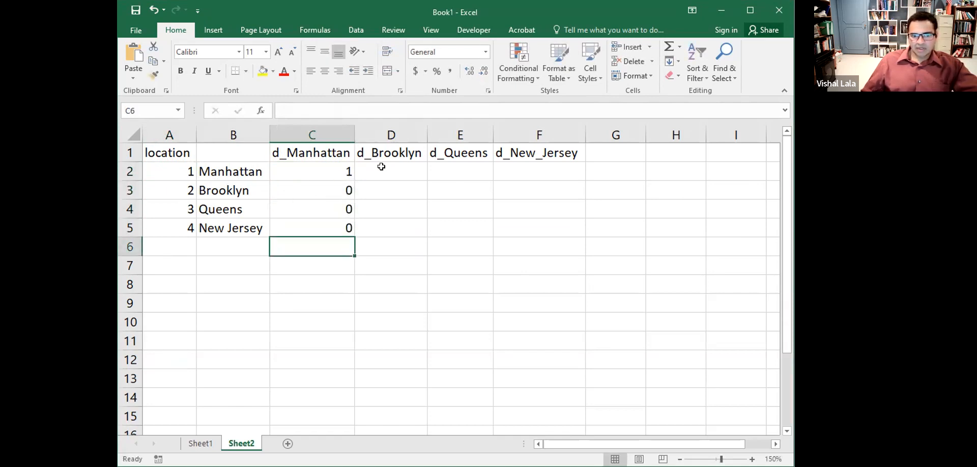
- Fill the d_Brooklyn column D2:D5 with 0, 1, 0, 0
left_click(383, 168)
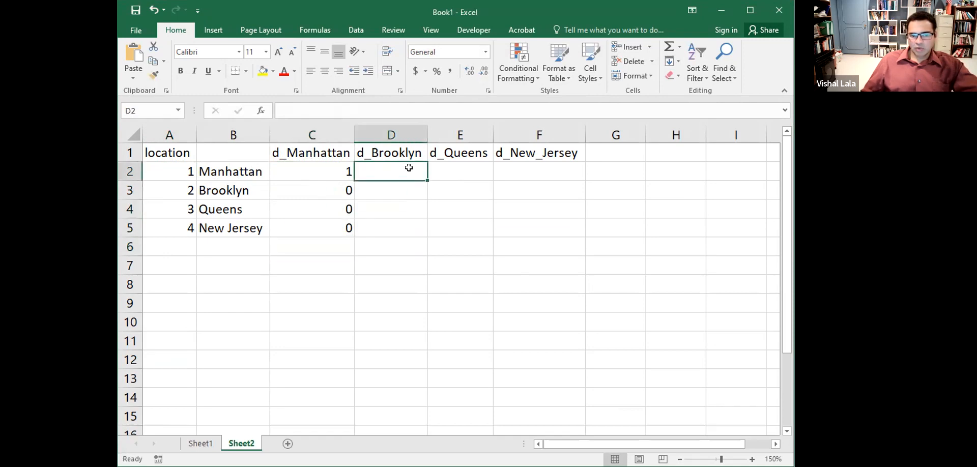
type("0")
key("Return")
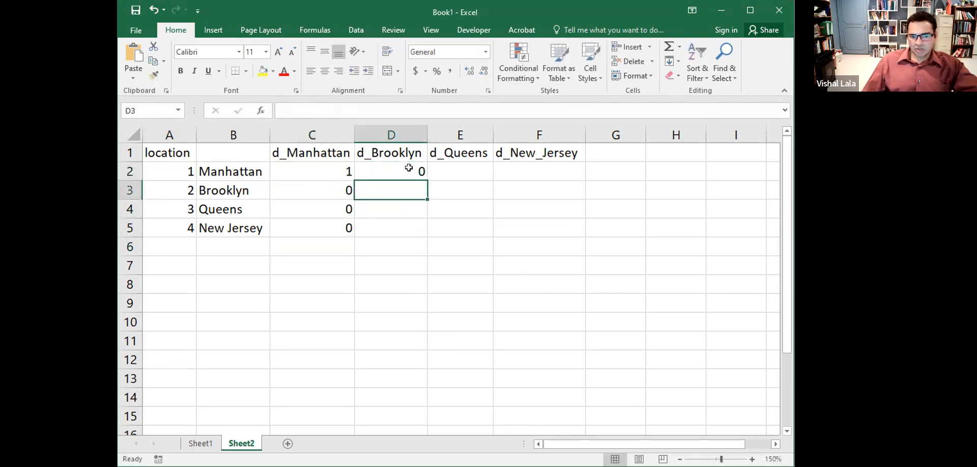
type("1")
key("Return")
type("0")
key("Return")
type("0")
key("Tab")
key("Up")
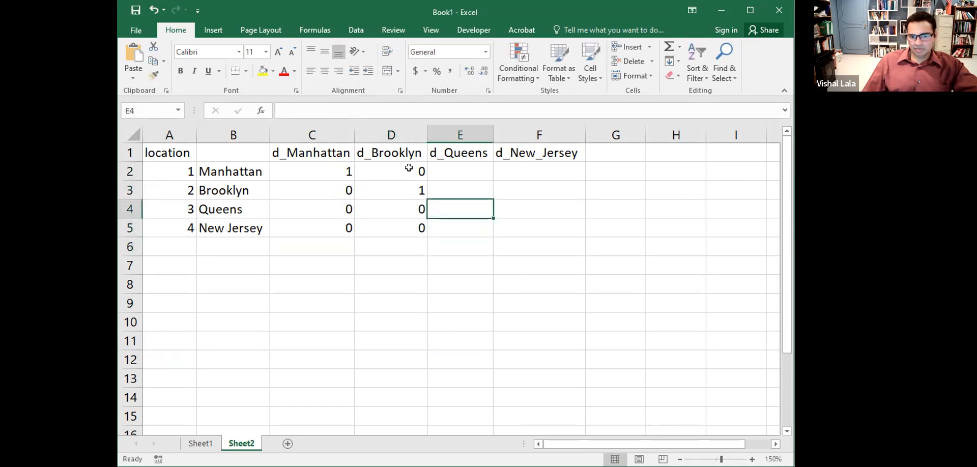
key("Up")
key("Up")
- Type 0, 0, 0, 1 into d_Queens cells E2:E5 and 0 into F2
type("0")
key("Return")
type("0")
key("Return")
type("0")
key("Return")
type("1")
key("Return")
key("Right")
key("Up")
key("Up")
key("Up")
key("Up")
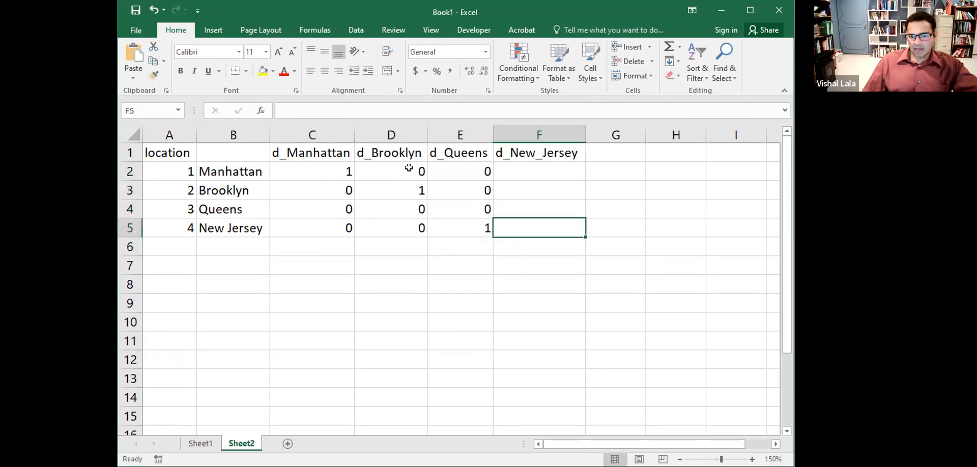
type("0")
key("Return")
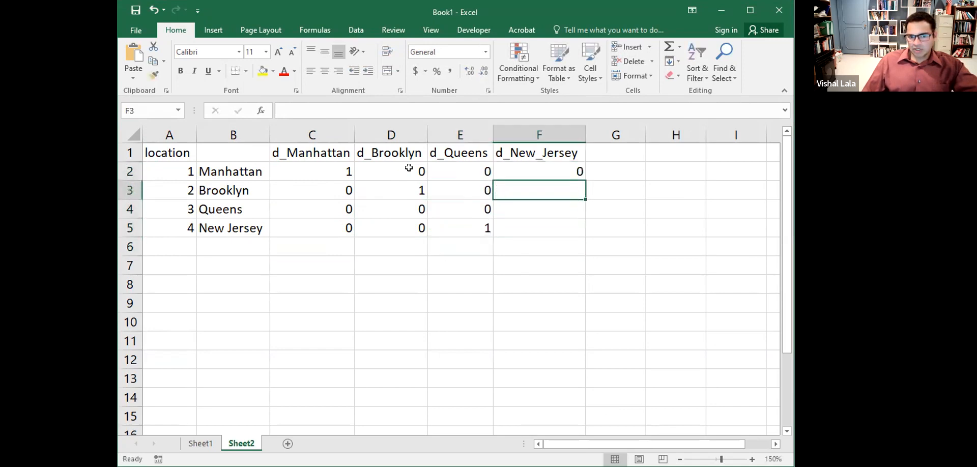
- Correct the d_Queens column so E4 holds 1 and E5 holds 0
key("Down")
key("Left")
type("1")
key("Return")
key("Delete")
key("Right")
key("Left")
type("0")
key("Right")
- Enter 0 in F3 and F4 of the d_New_Jersey column
key("Up")
key("Up")
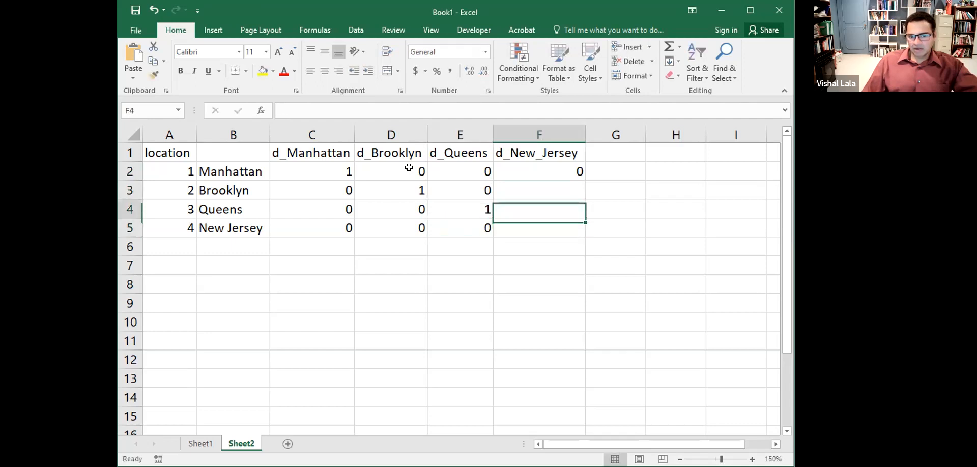
type("0")
key("Return")
type("0")
key("Return")
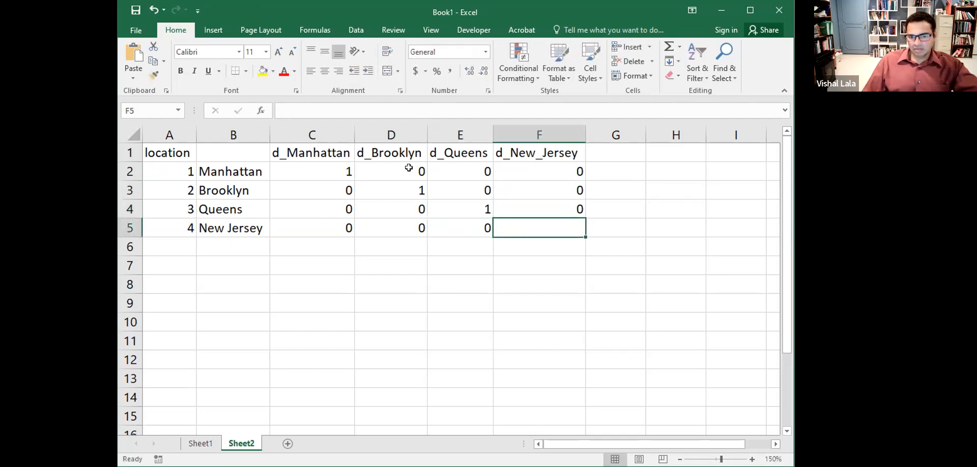
type("1")
key("Return")
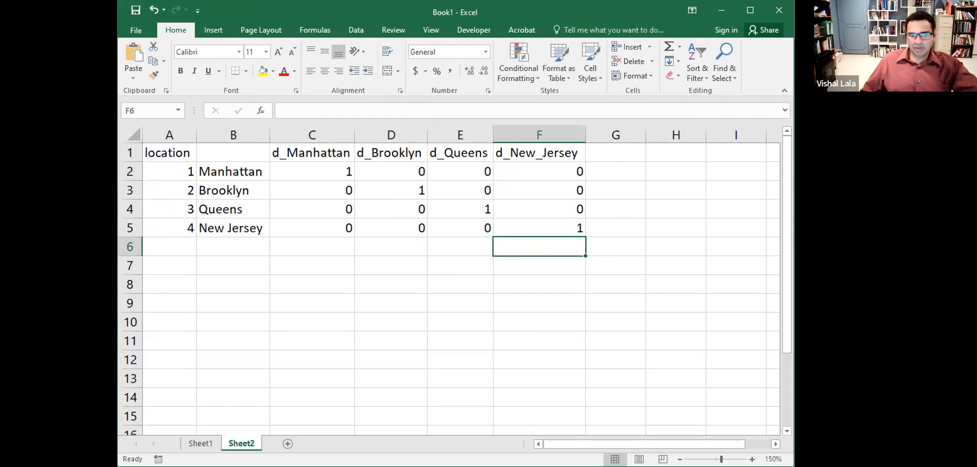
mouse_move(274, 135)
left_mouse_down()
mouse_move(270, 181)
mouse_move(337, 250)
mouse_move(478, 258)
mouse_move(501, 163)
mouse_move(490, 122)
mouse_move(275, 136)
left_mouse_up()
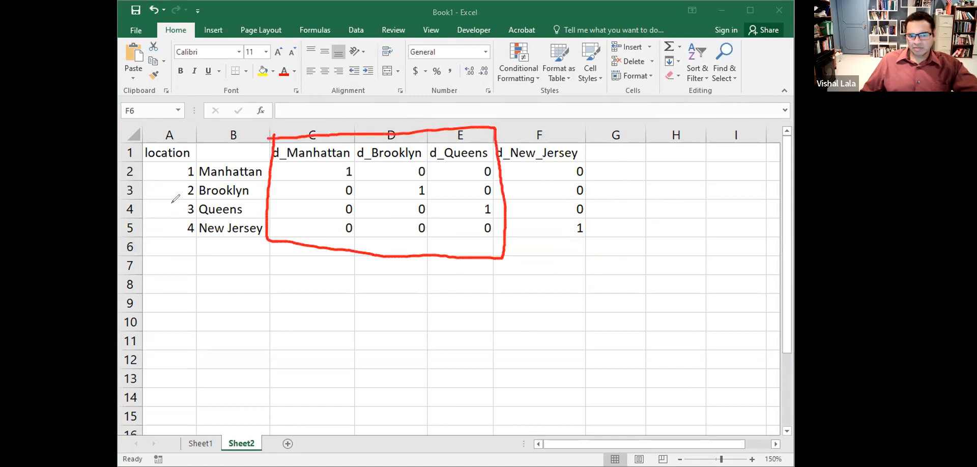
left_click_drag(507, 154, 550, 213)
left_click_drag(532, 153, 580, 224)
left_click_drag(554, 129, 592, 206)
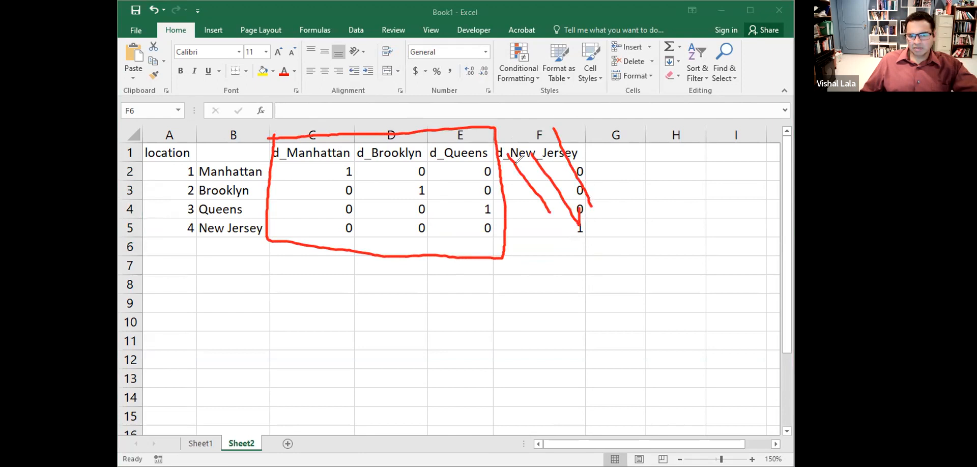
left_click_drag(511, 181, 544, 240)
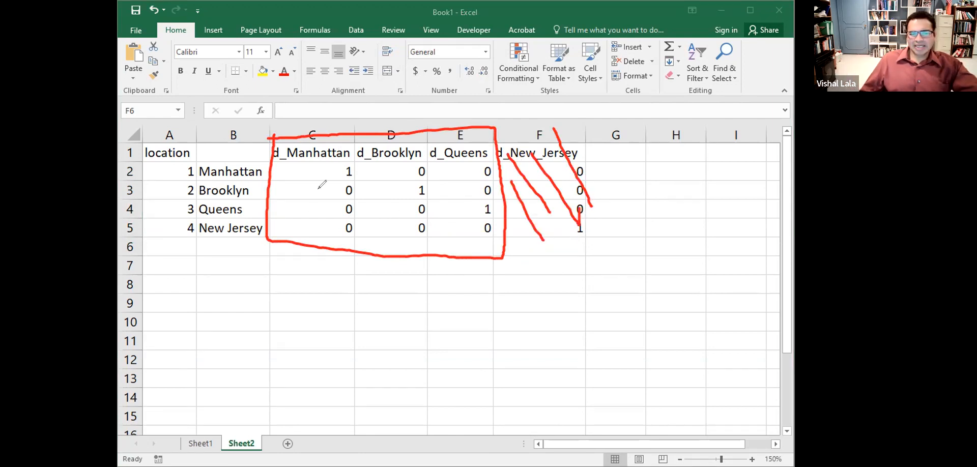
left_click(322, 177)
mouse_move(320, 175)
left_mouse_down()
mouse_move(339, 166)
mouse_move(399, 178)
mouse_move(390, 178)
left_mouse_up()
mouse_move(460, 169)
left_mouse_down()
mouse_move(469, 178)
mouse_move(461, 180)
left_mouse_up()
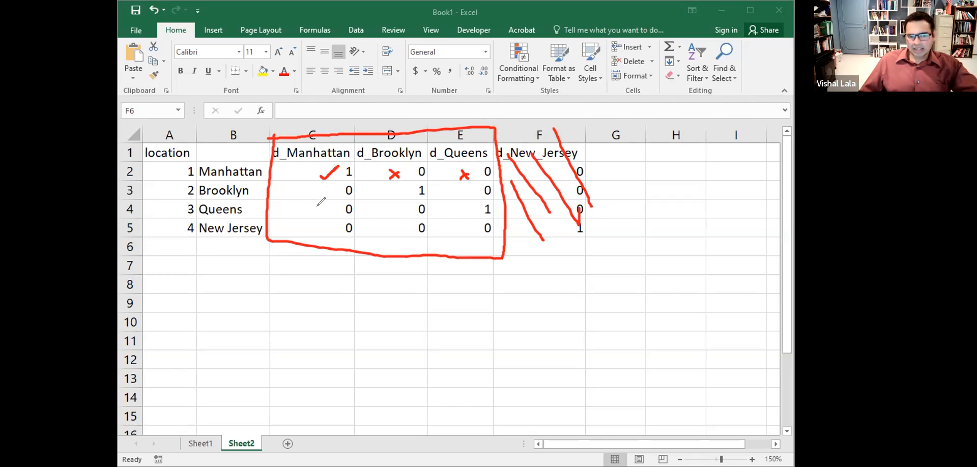
left_click_drag(319, 209, 335, 204)
left_click_drag(391, 210, 401, 205)
left_click_drag(326, 201, 336, 215)
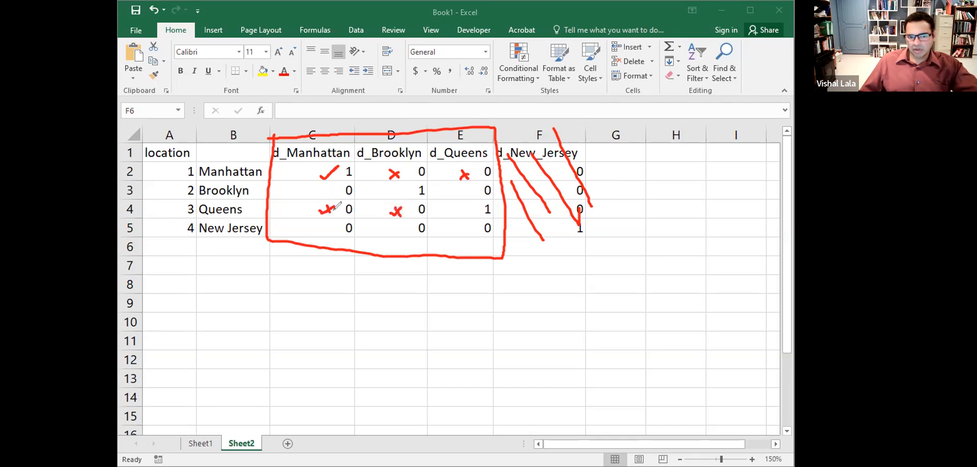
left_click_drag(467, 210, 482, 204)
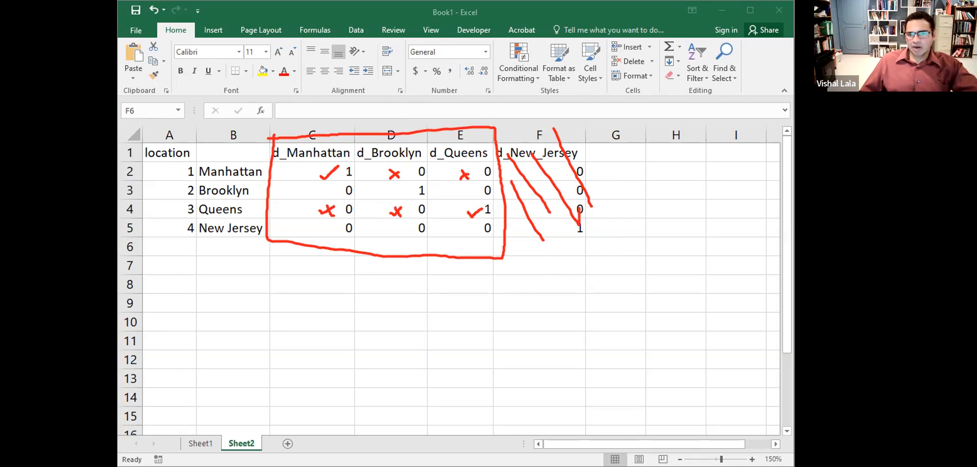
key("Escape")
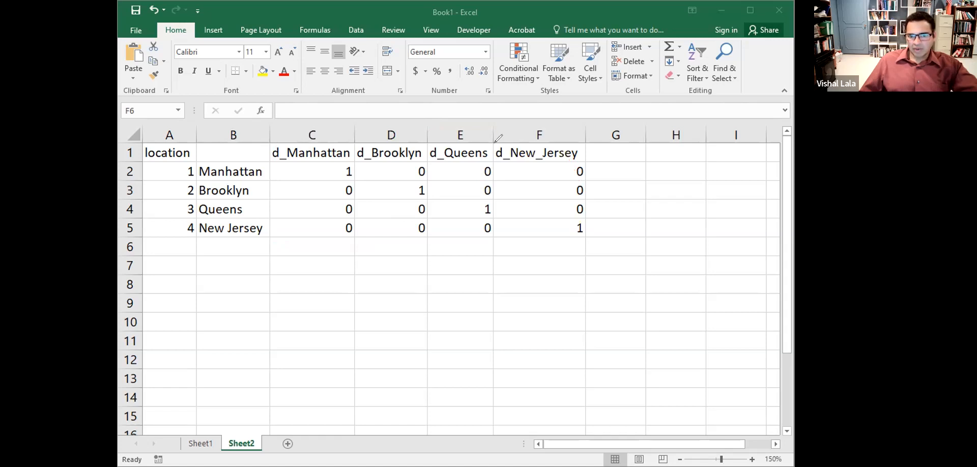
- Circle column F, then delete its d_New_Jersey heading and values and erase the annotation
left_click_drag(492, 132, 494, 166)
mouse_move(566, 236)
left_mouse_down()
mouse_move(604, 152)
mouse_move(586, 133)
mouse_move(486, 134)
left_mouse_up()
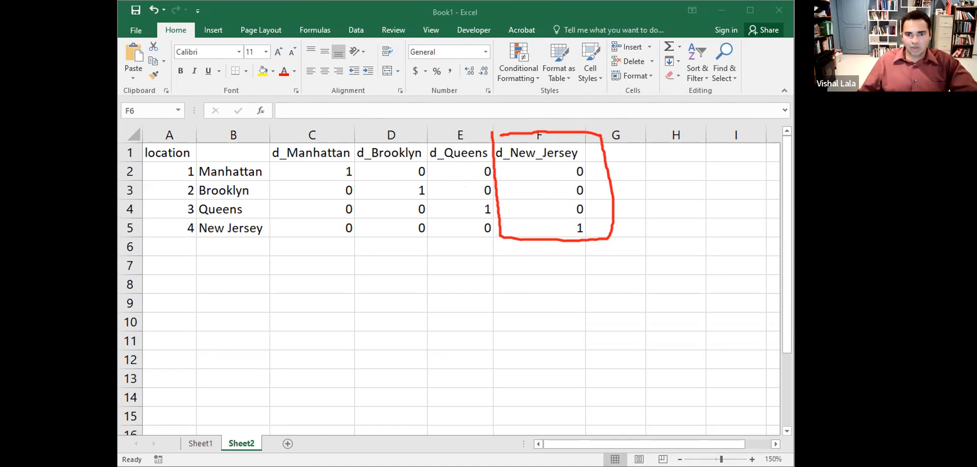
left_click(527, 133)
key("Delete")
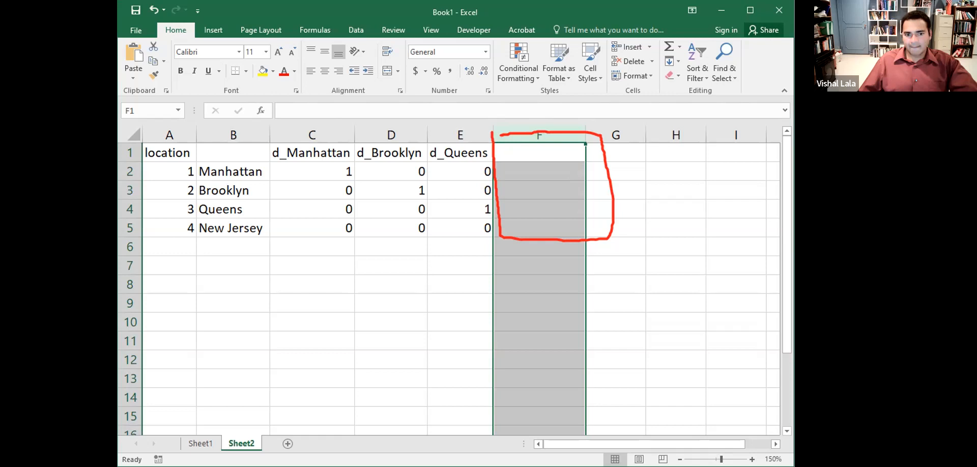
left_click(336, 150)
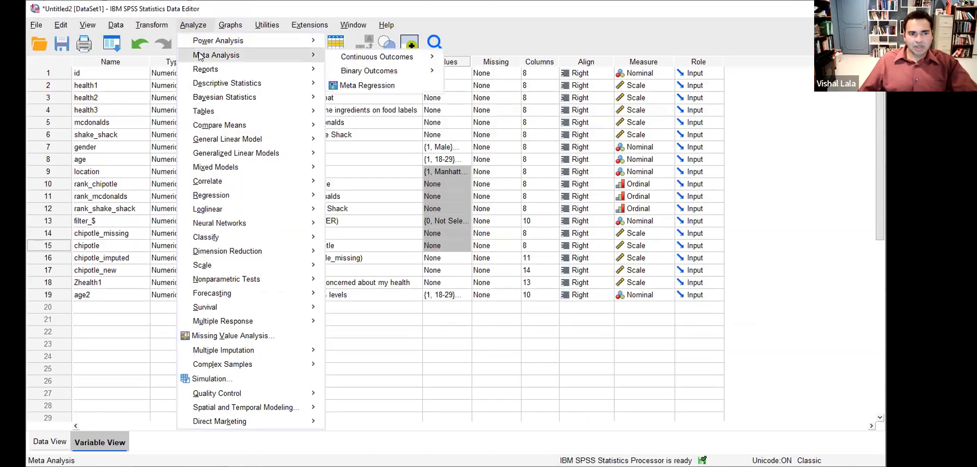
- Reset Recode into Different Variables, move location in, and name its output d_manhattan
mouse_move(151, 24)
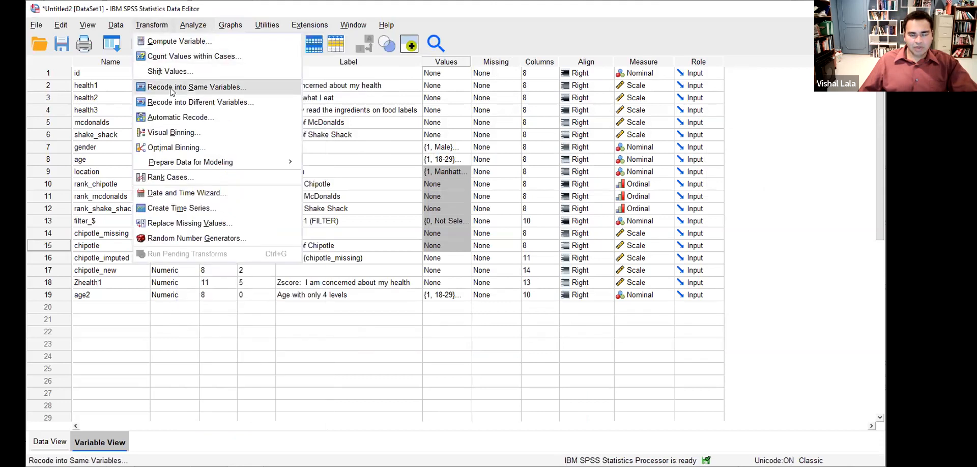
left_click(173, 104)
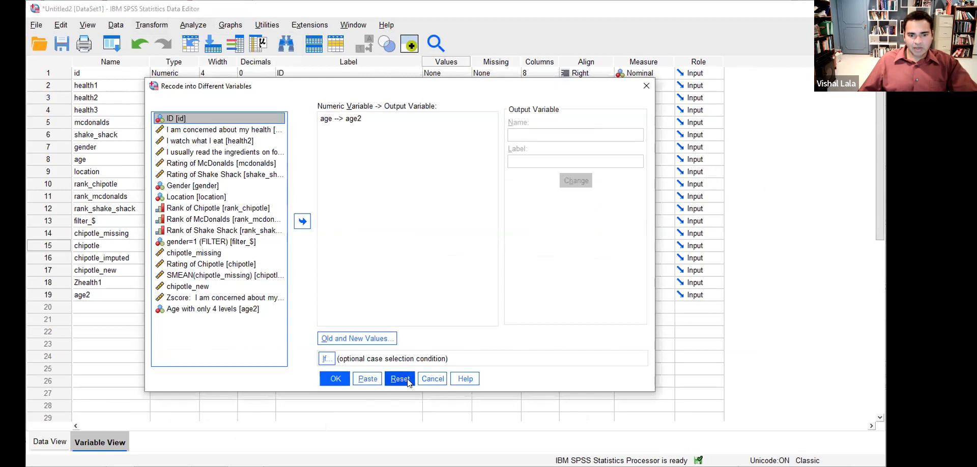
left_click(404, 379)
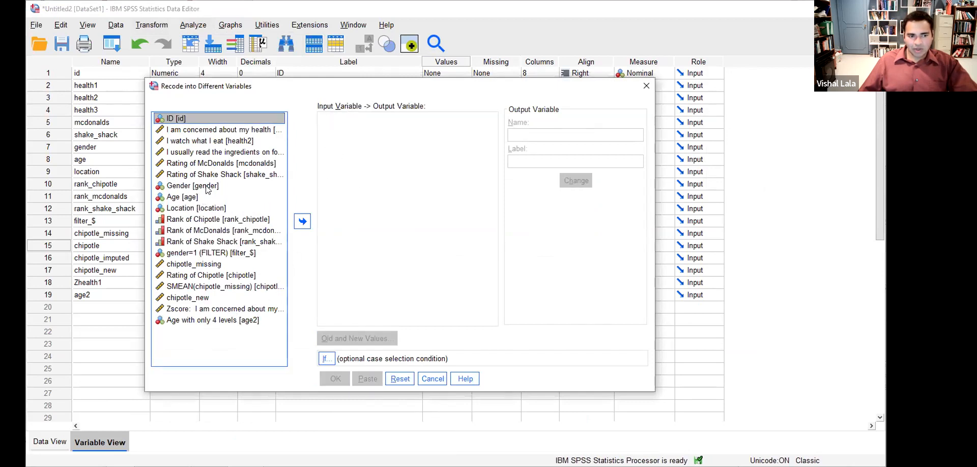
left_click(210, 208)
left_click(302, 221)
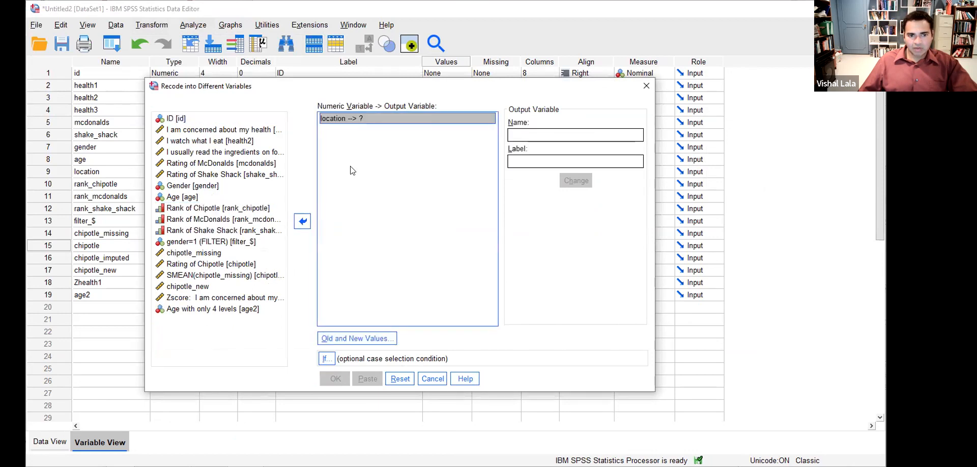
left_click(520, 131)
type("d_")
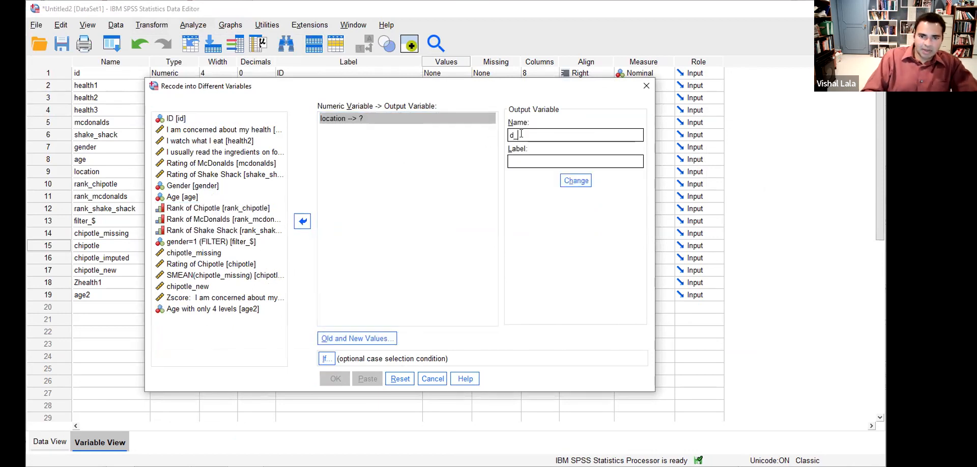
type("manhattan")
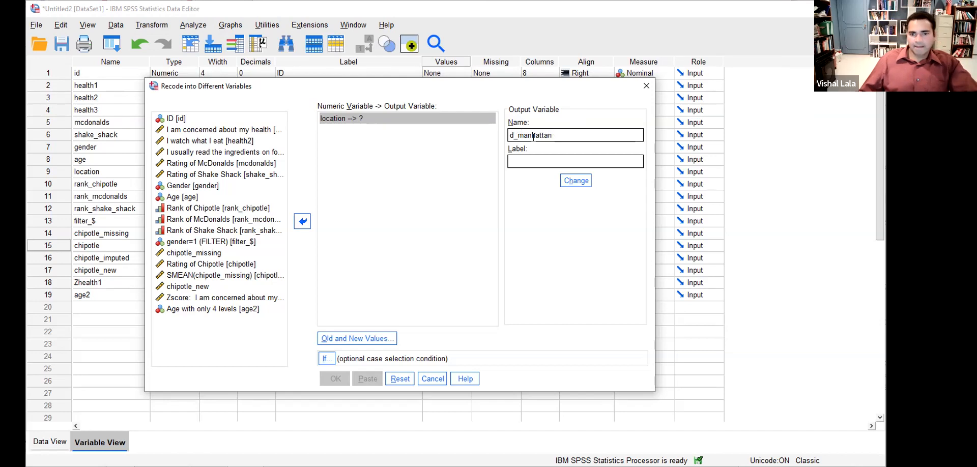
left_click(575, 187)
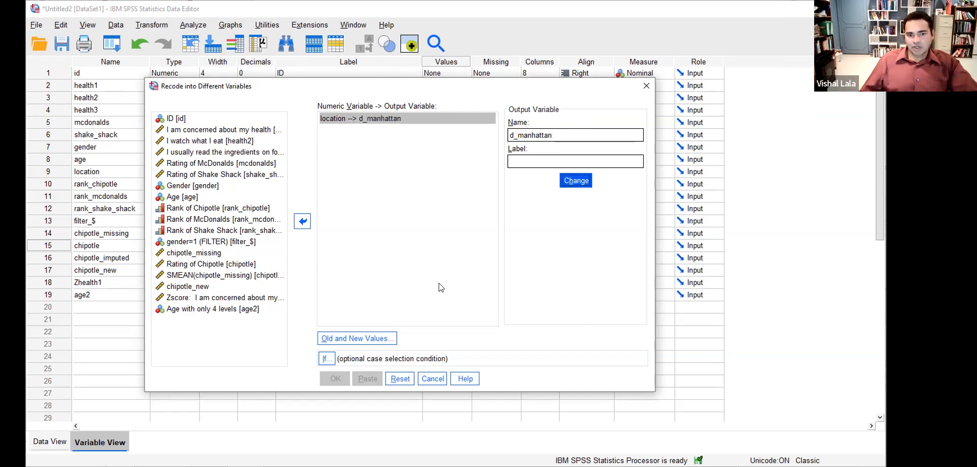
left_click(354, 342)
- Add the recode rule mapping old value 1 to new value 1
left_click(336, 153)
type("1")
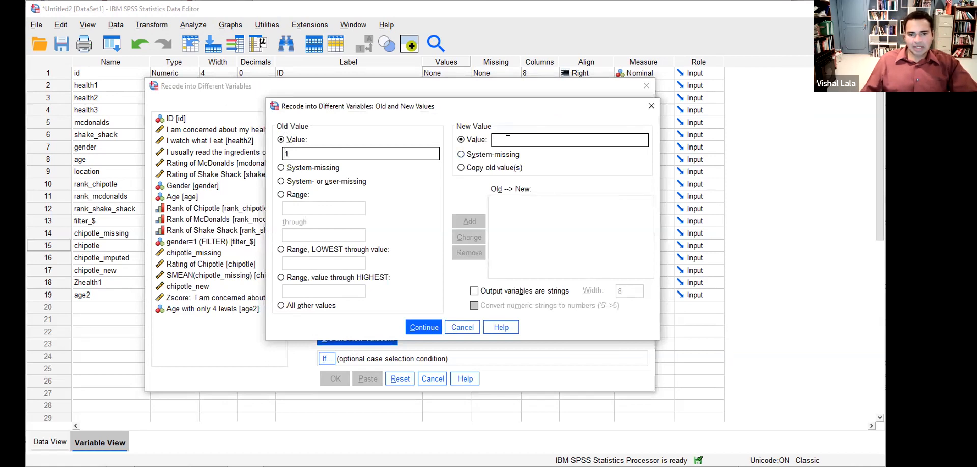
type("0")
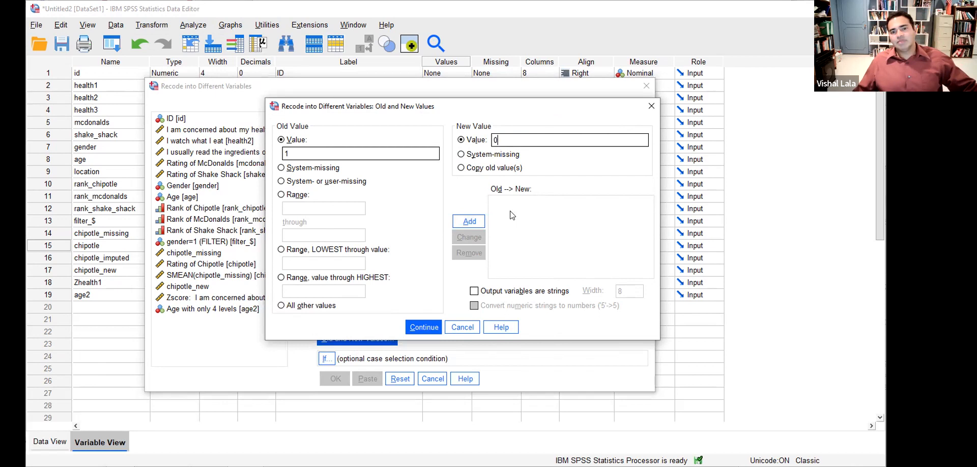
left_click_drag(513, 139, 451, 152)
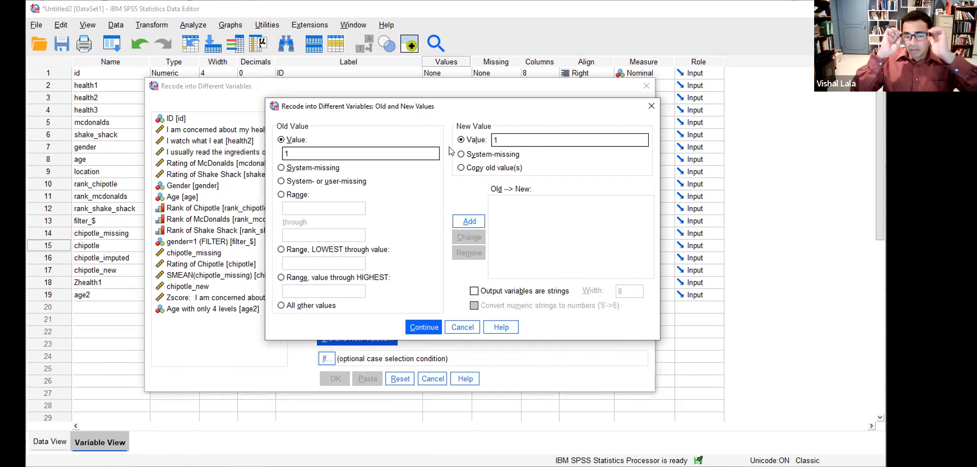
key("Return")
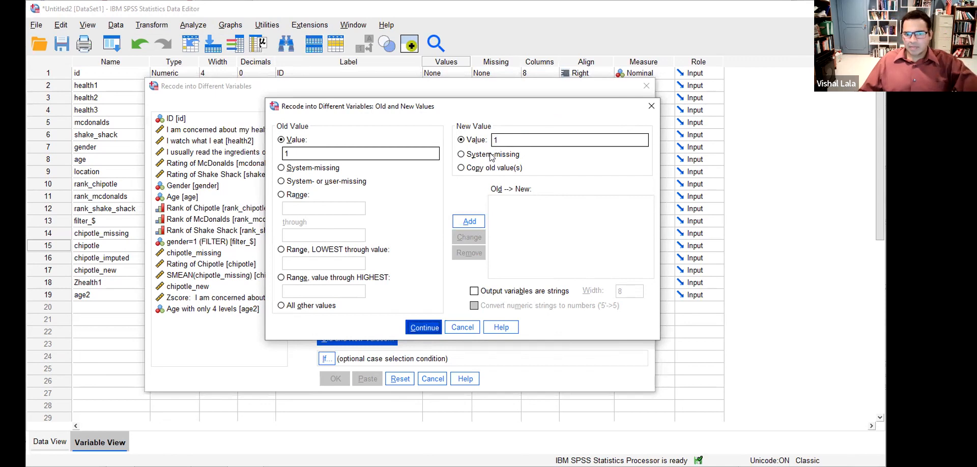
left_click(479, 244)
left_click(463, 223)
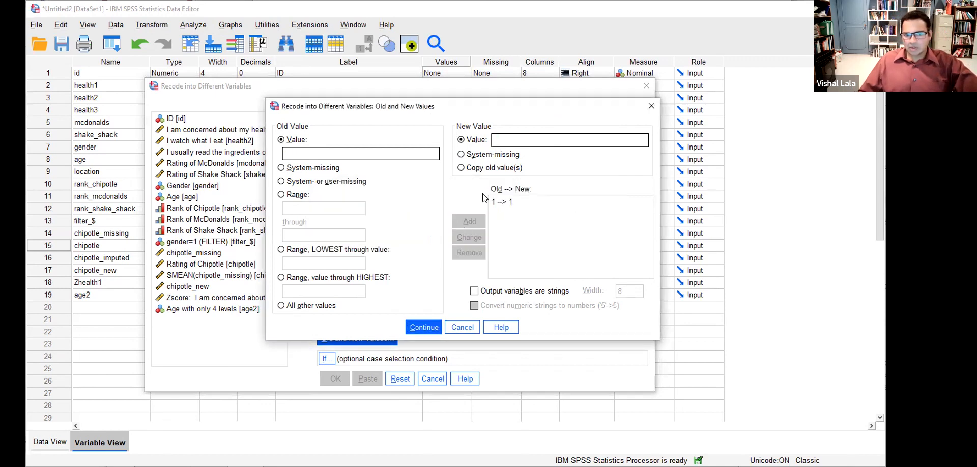
- Map all other location values to 0 and run the recode creating d_manhattan
left_click(281, 306)
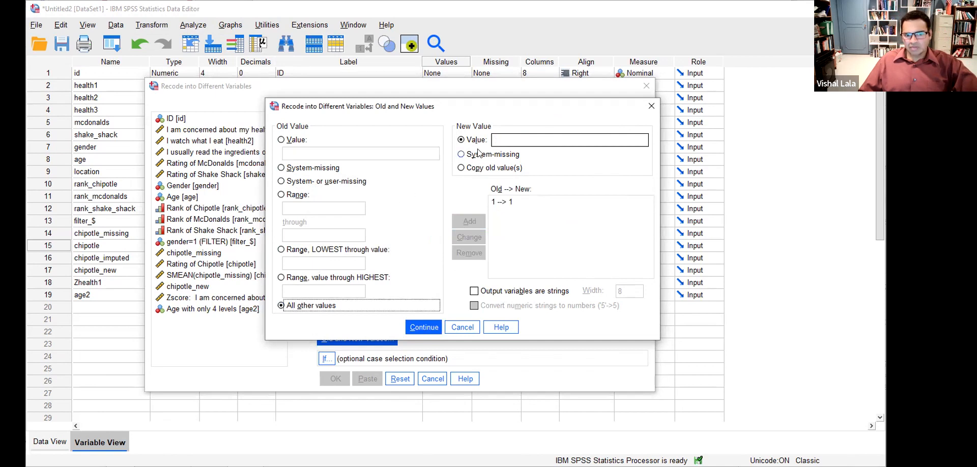
left_click(500, 138)
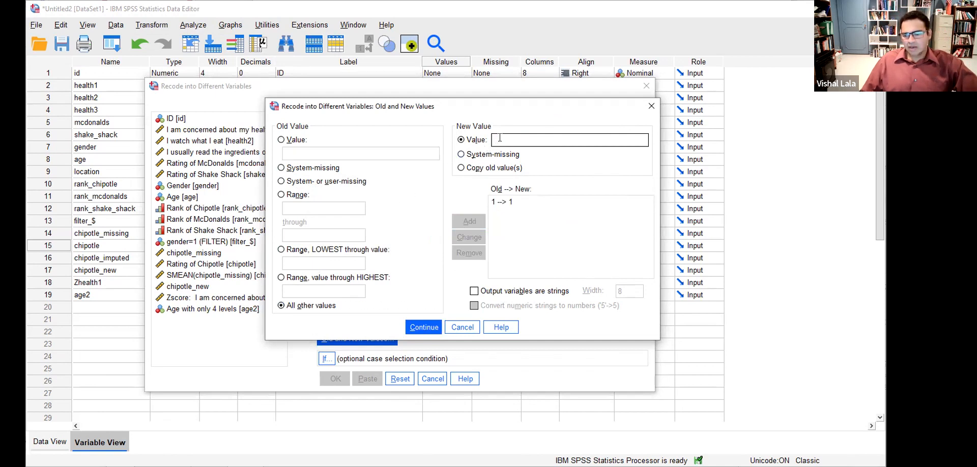
type("0")
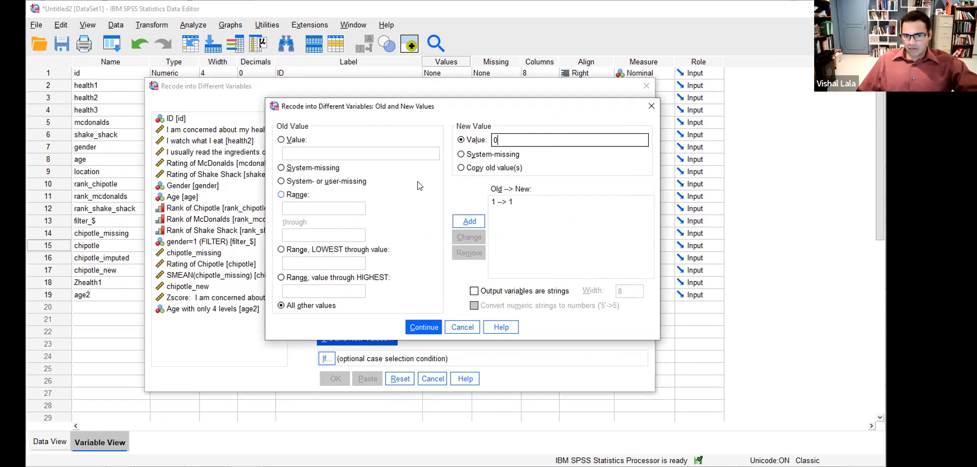
left_click(480, 221)
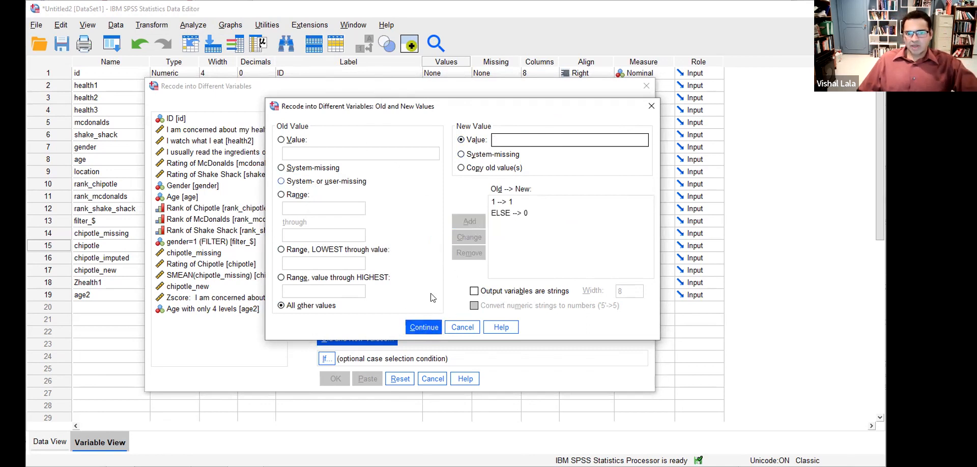
left_click(432, 329)
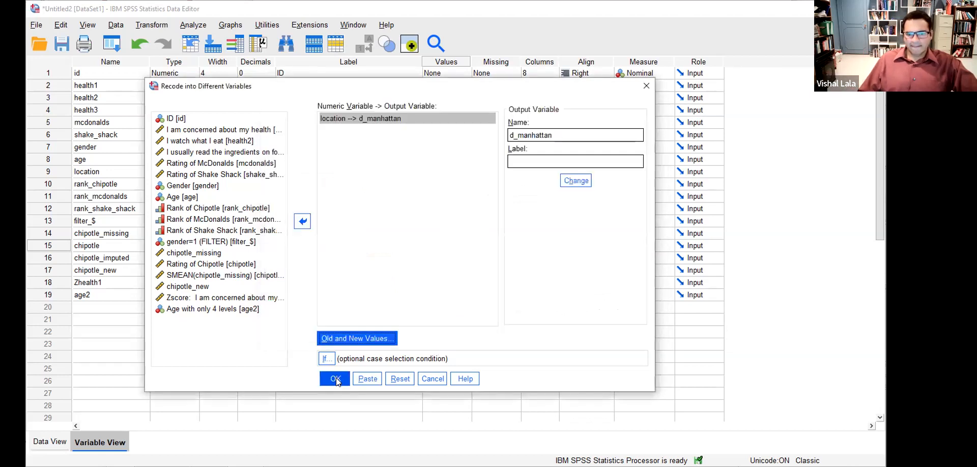
left_click(337, 381)
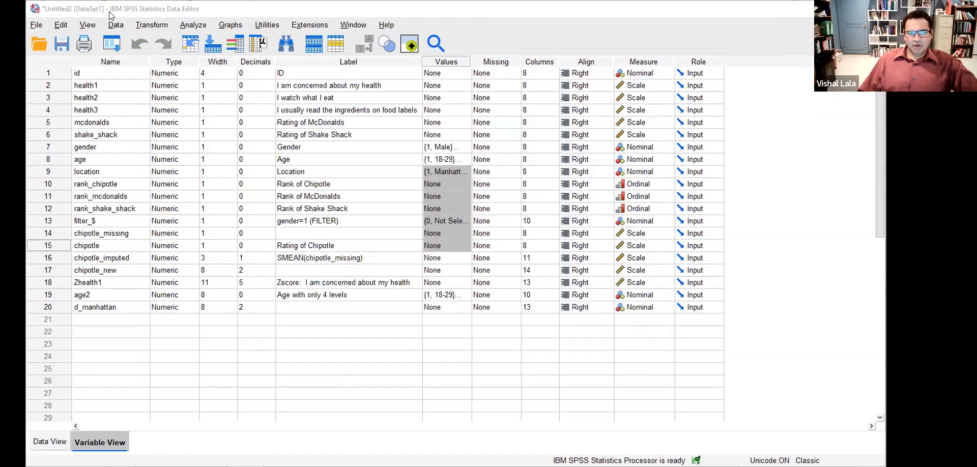
- Reopen Recode into Different Variables and rename location's output from d_manhattan to d_brooklyn
left_click(193, 25)
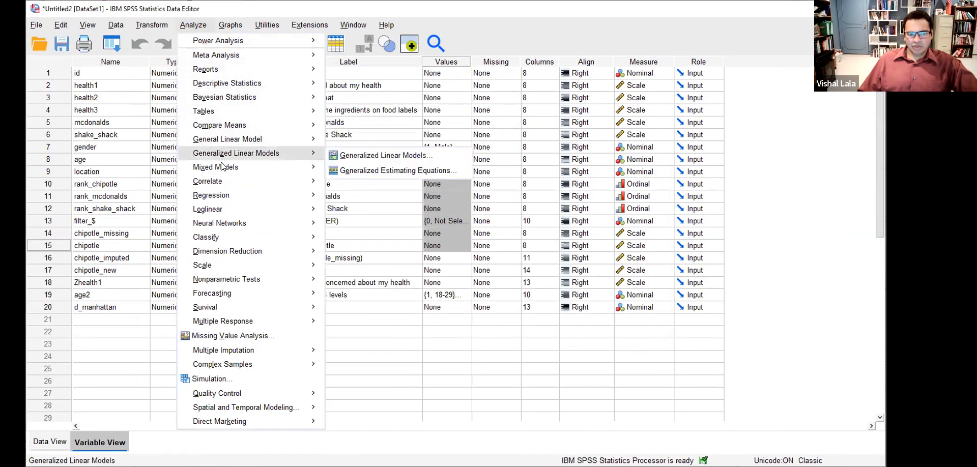
mouse_move(152, 25)
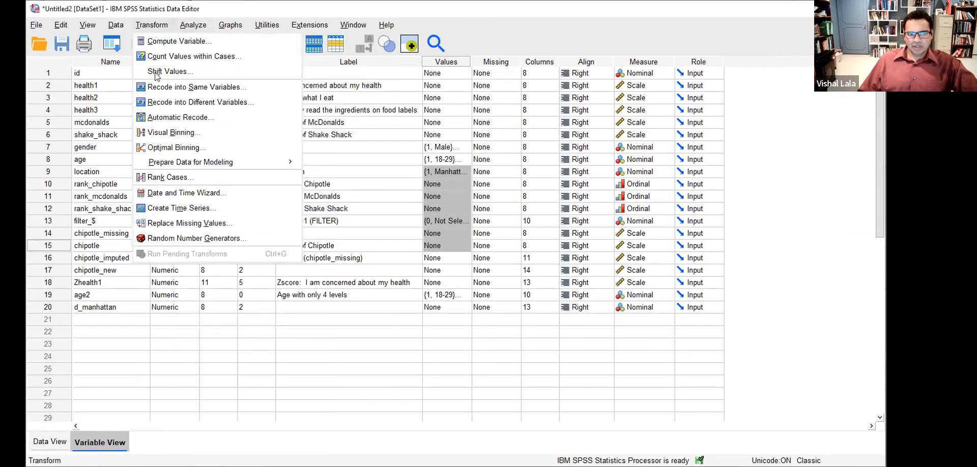
left_click(166, 103)
left_click(349, 121)
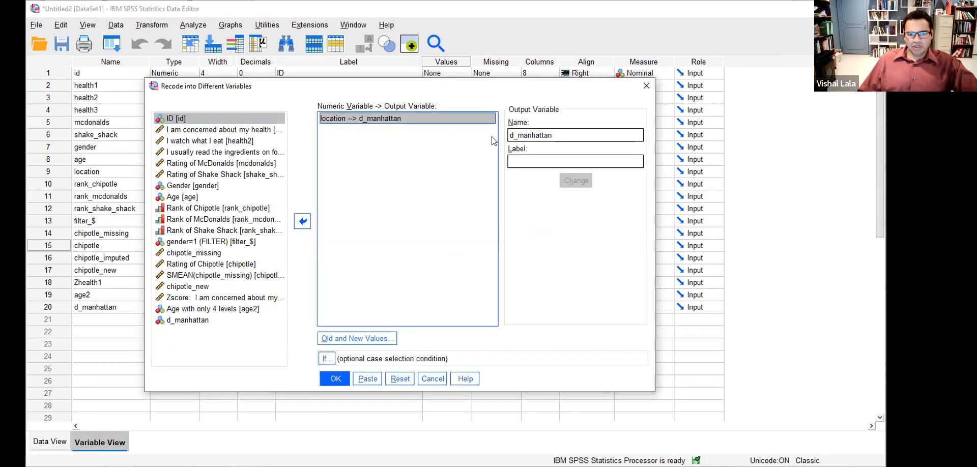
double_click(519, 135)
left_click(562, 135)
key("BackSpace")
key("BackSpace")
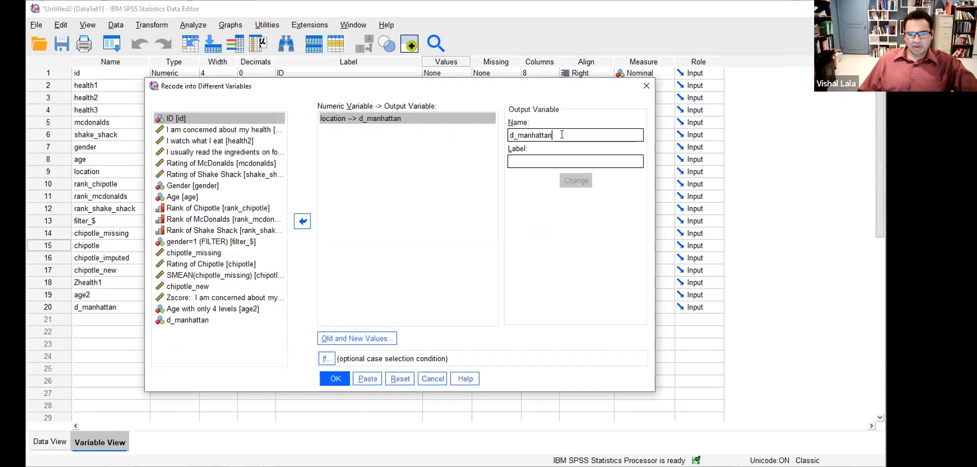
key("BackSpace")
key("BackSpace")
key("BackSpace")
key("BackSpace")
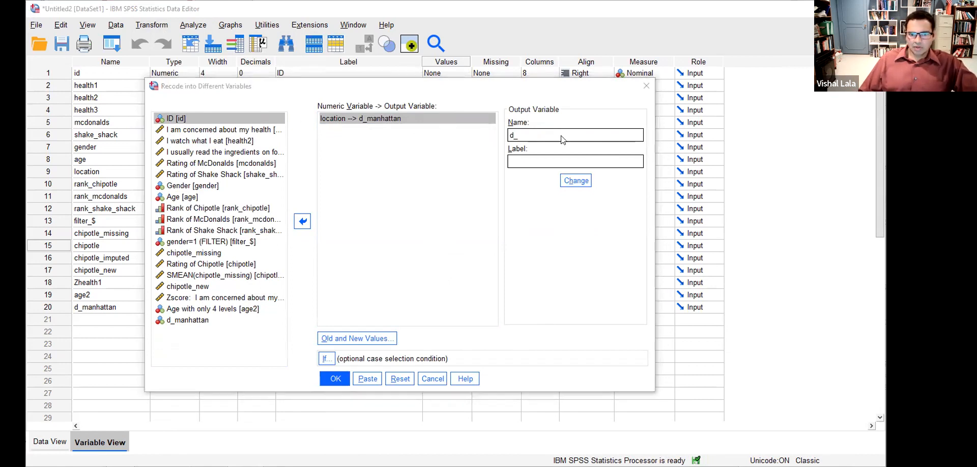
left_click(561, 136)
type("brooklyn")
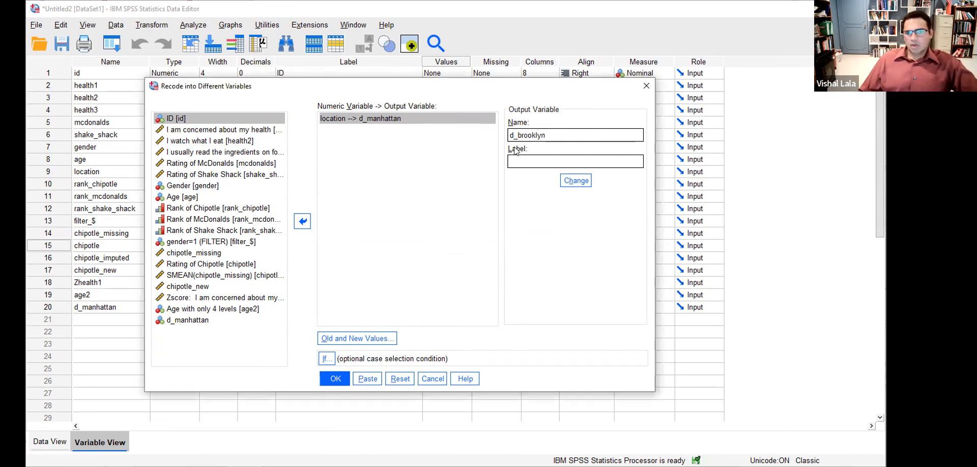
left_click(572, 179)
left_click(370, 335)
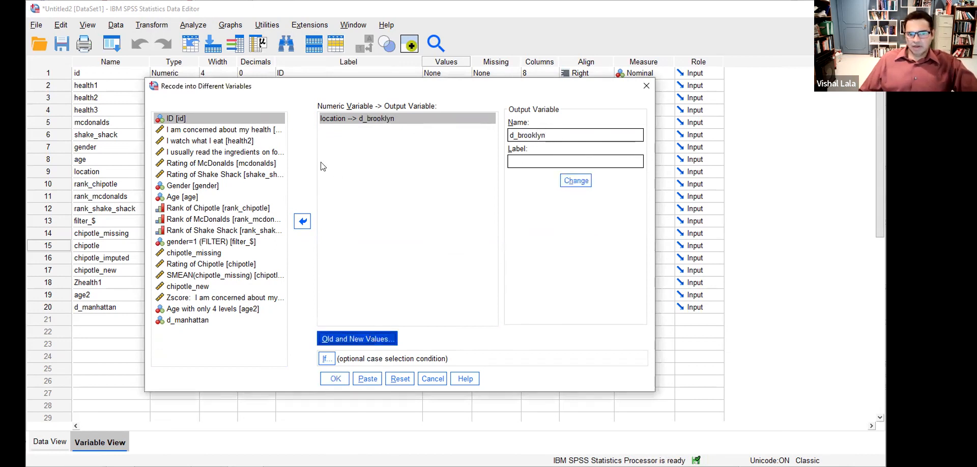
- Remove the old 1 → 1 and ELSE → 0 rules from the Old and New Values list
left_click(282, 140)
left_click(288, 152)
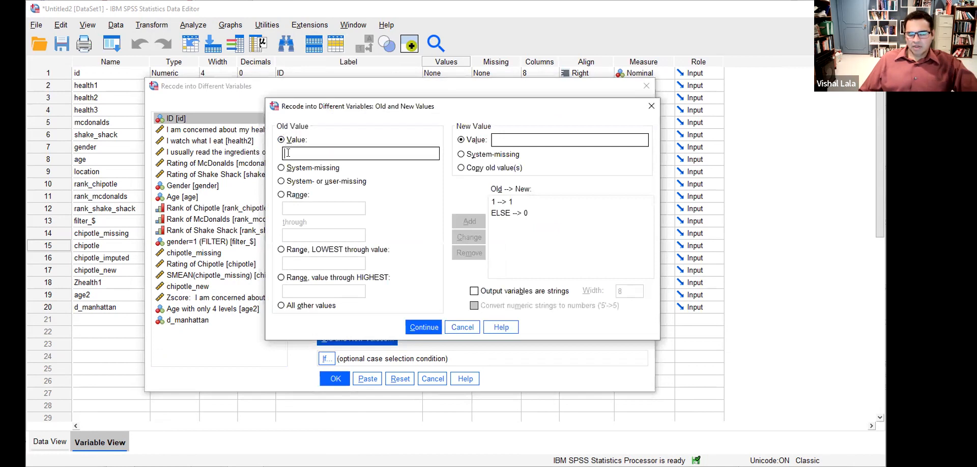
type("2")
left_click(492, 145)
left_click(506, 202)
left_click(469, 253)
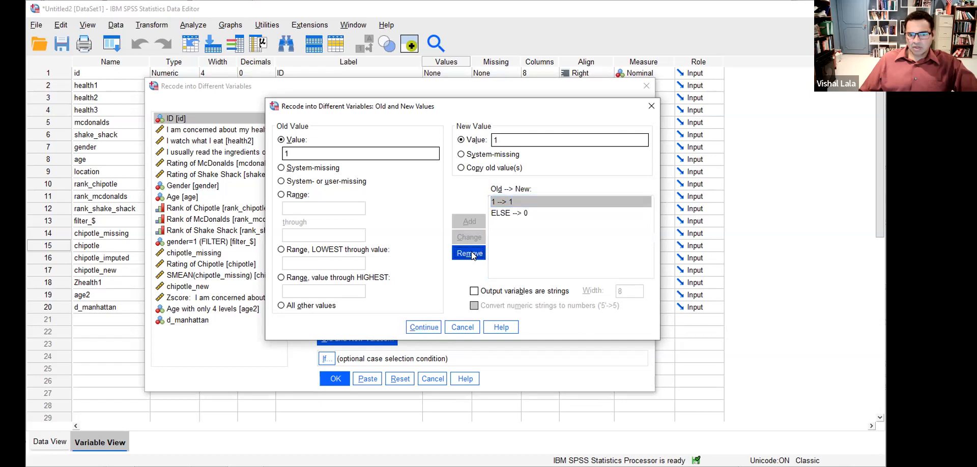
left_click(506, 203)
left_click(479, 254)
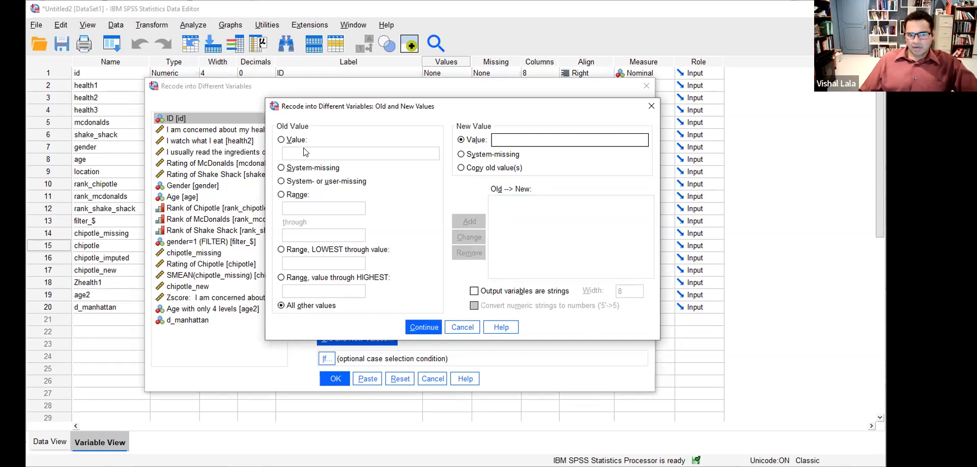
- Add rules 2 → 1 and ELSE → 0 and run the recode into d_brooklyn
left_click(281, 140)
type("2")
left_click(501, 136)
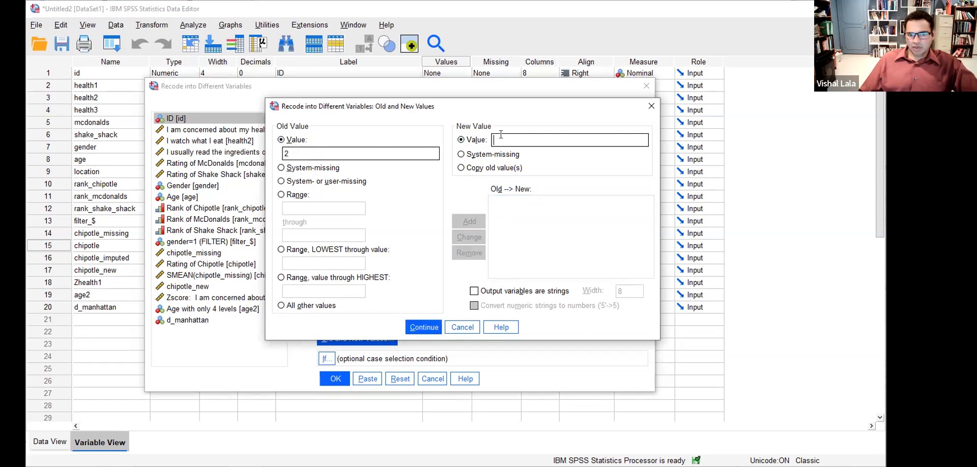
type("1")
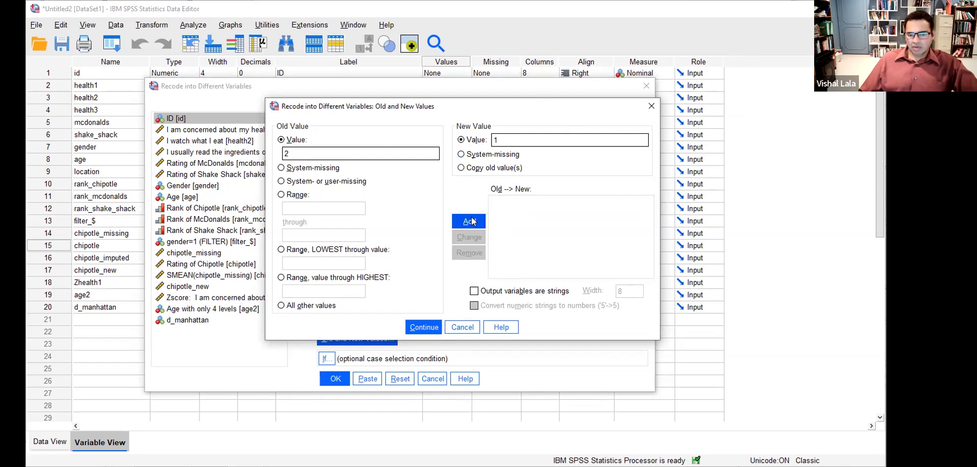
left_click(473, 222)
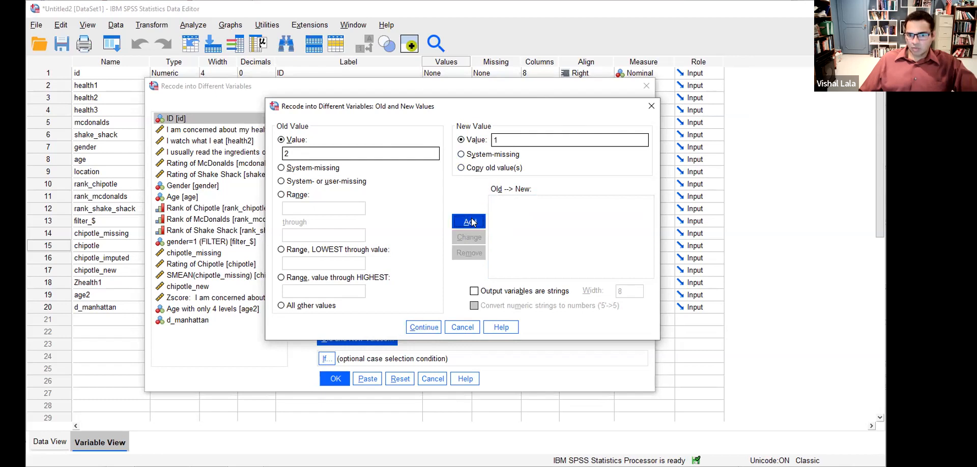
left_click(282, 306)
left_click(508, 140)
type("0")
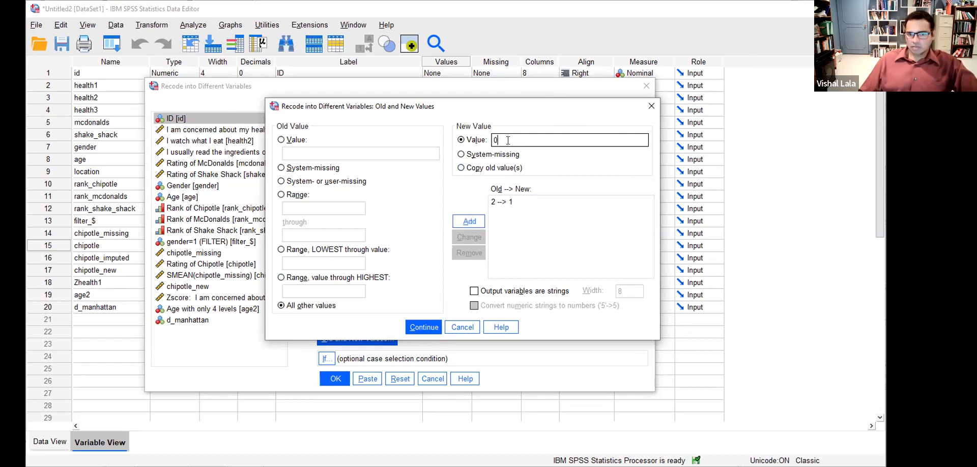
left_click(469, 221)
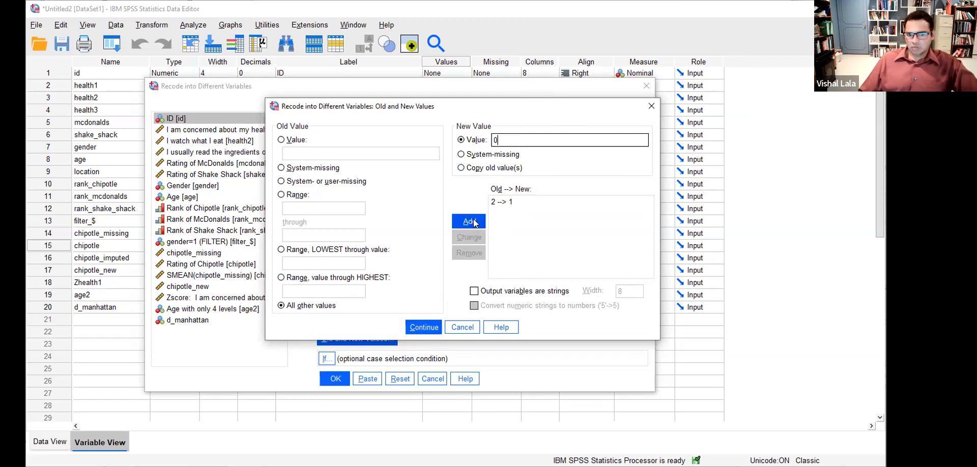
left_click(424, 328)
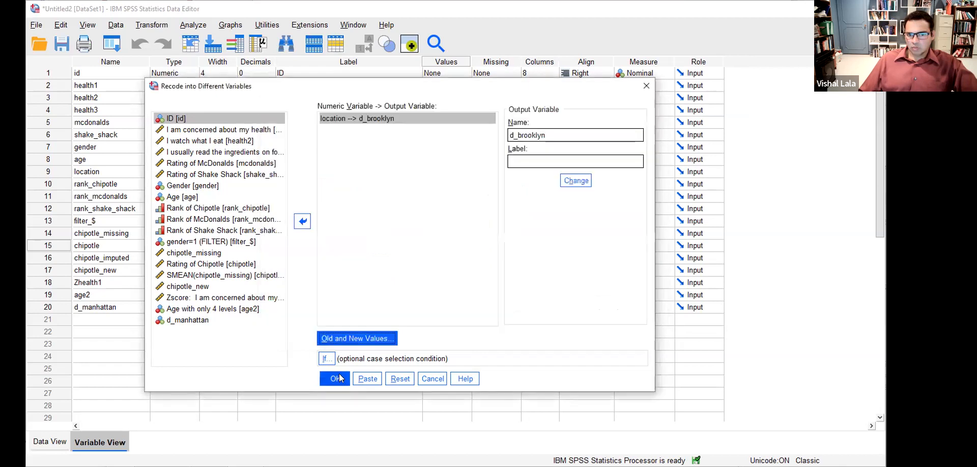
left_click(340, 378)
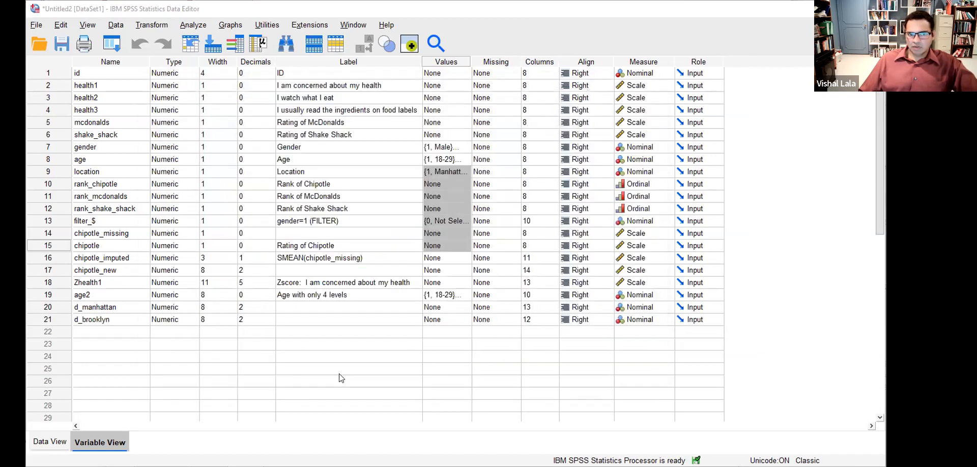
- Reopen Recode into Different Variables and rename the output variable from d_brooklyn to d_queens
left_click(153, 25)
left_click(204, 103)
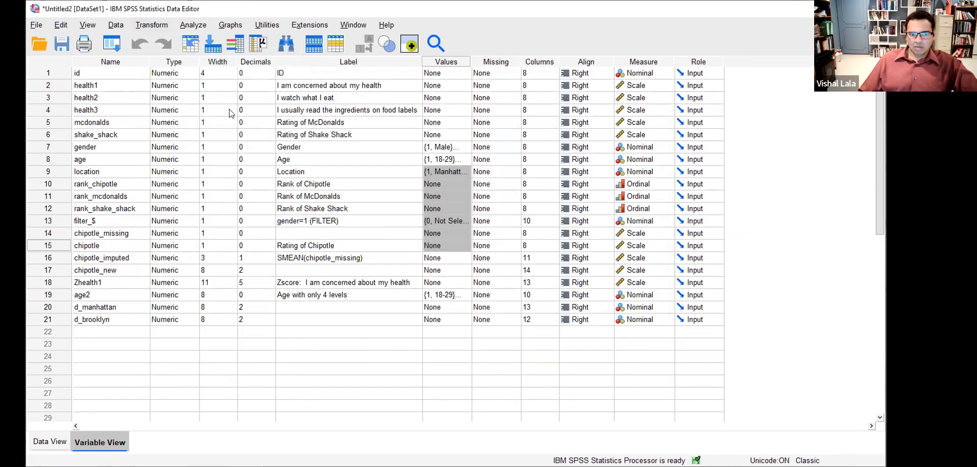
left_click(364, 119)
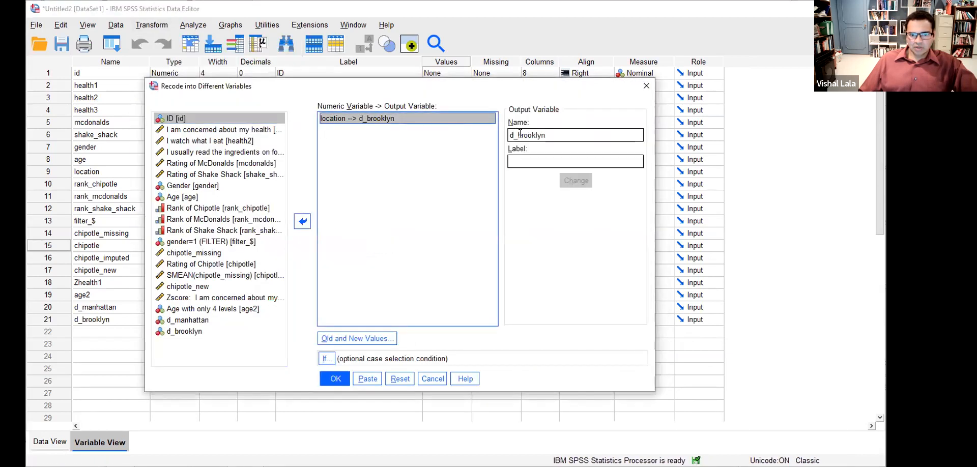
left_click_drag(510, 134, 559, 135)
left_click_drag(542, 135, 555, 135)
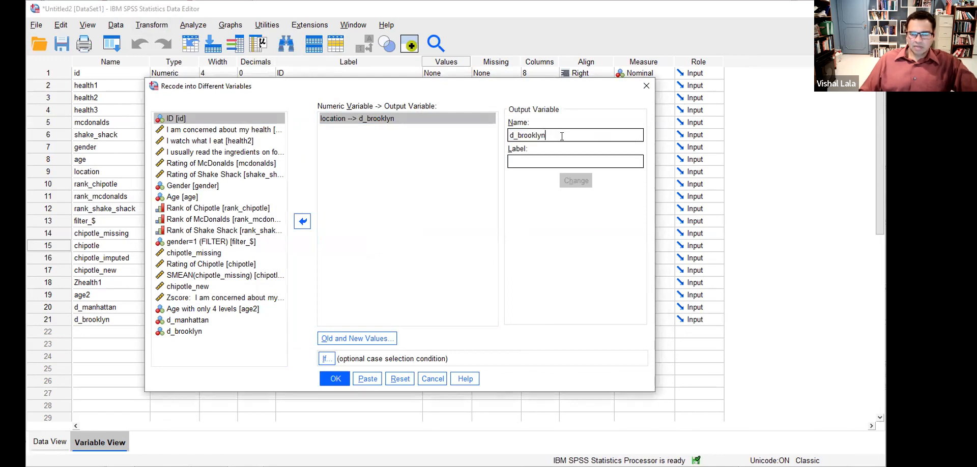
key("shift+Left")
key("shift+Left")
key("shift+Left")
type("q")
key("BackSpace")
key("BackSpace")
type("quy")
type("e")
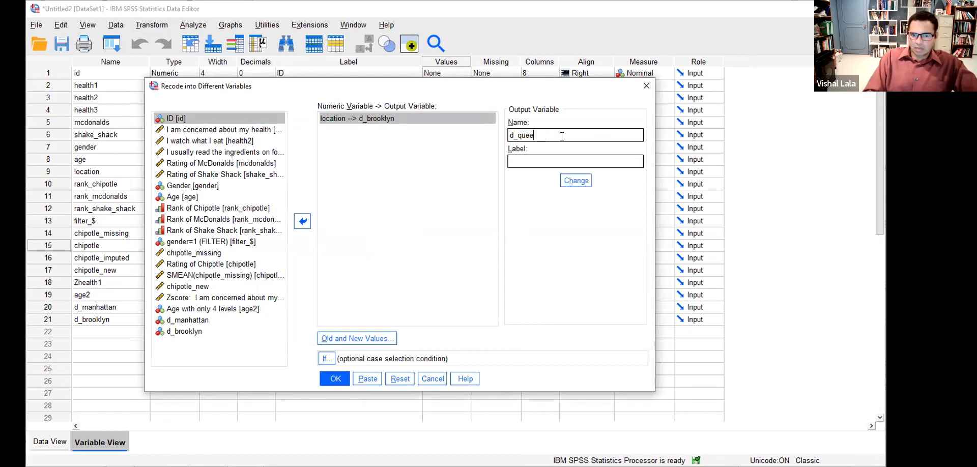
type("ns")
left_click(575, 180)
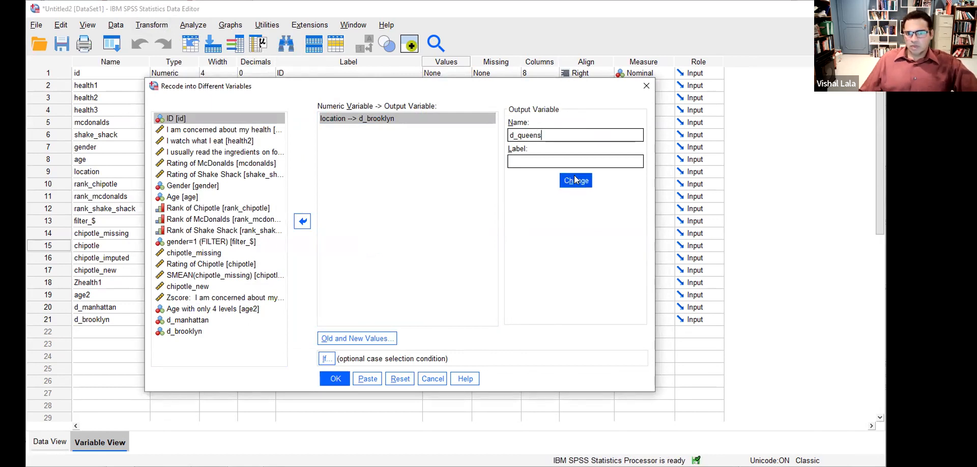
- Clear the previous 2 → 1 and ELSE → 0 rules from Old and New Values
left_click(386, 337)
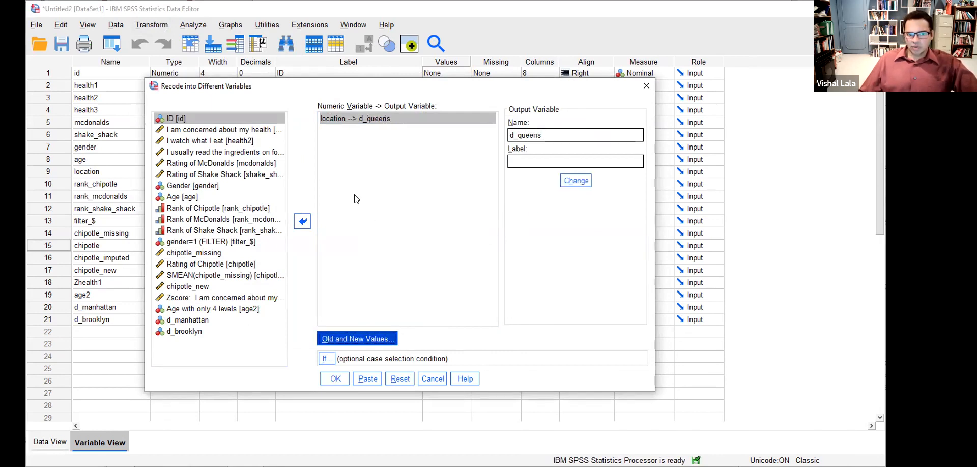
left_click(288, 142)
left_click(312, 154)
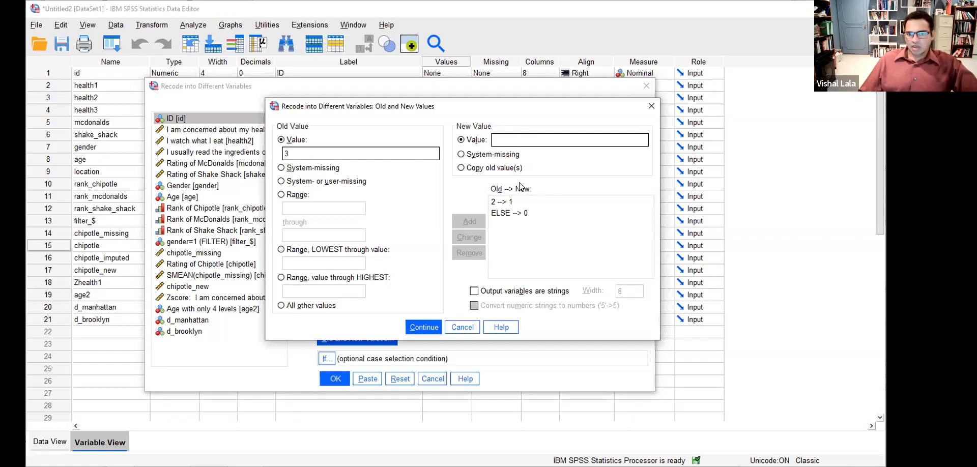
left_click(509, 202)
left_click(469, 254)
left_click(515, 202)
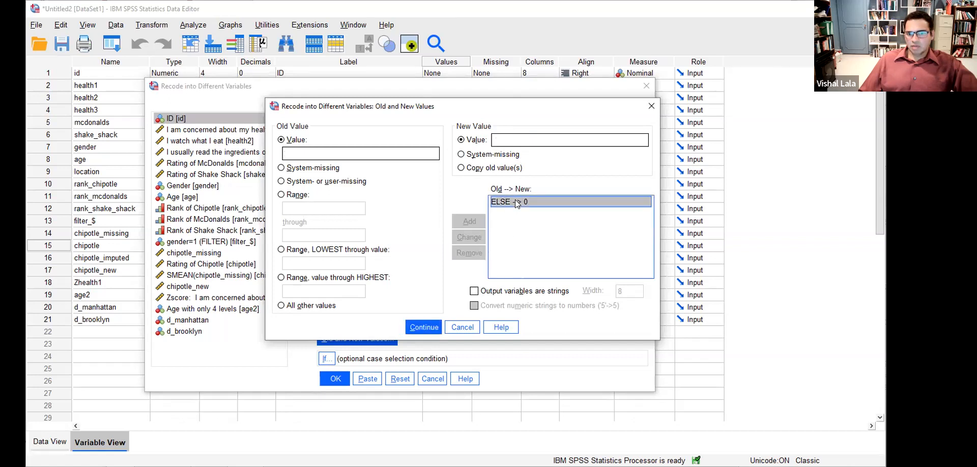
left_click(470, 253)
- Add rules 3 → 1 and all other values → 0, then run the recode
type("1")
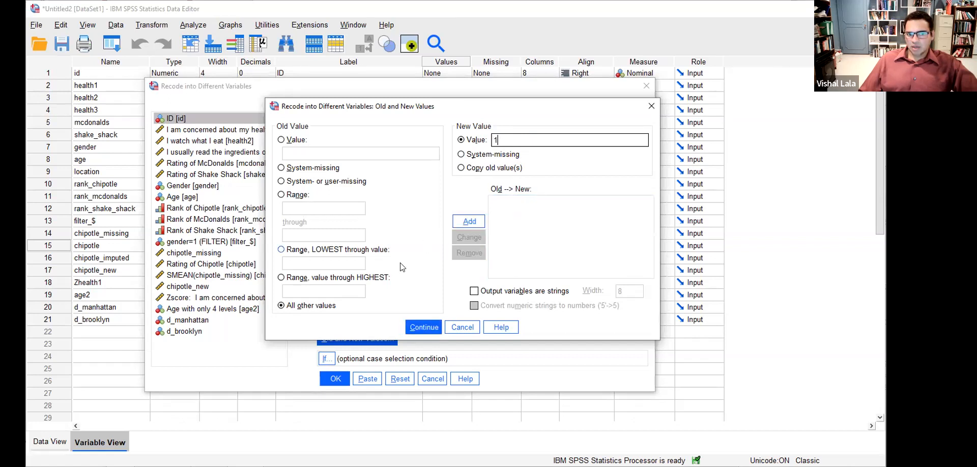
left_click(298, 154)
type("3")
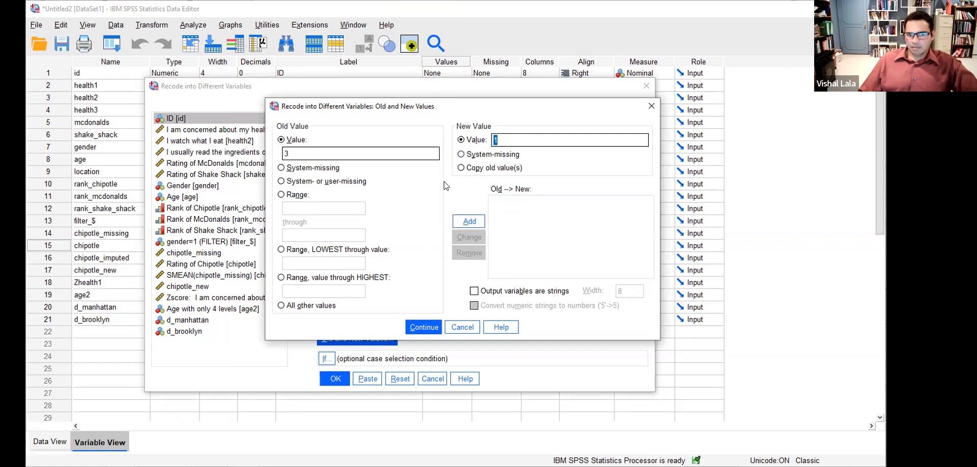
left_click(470, 224)
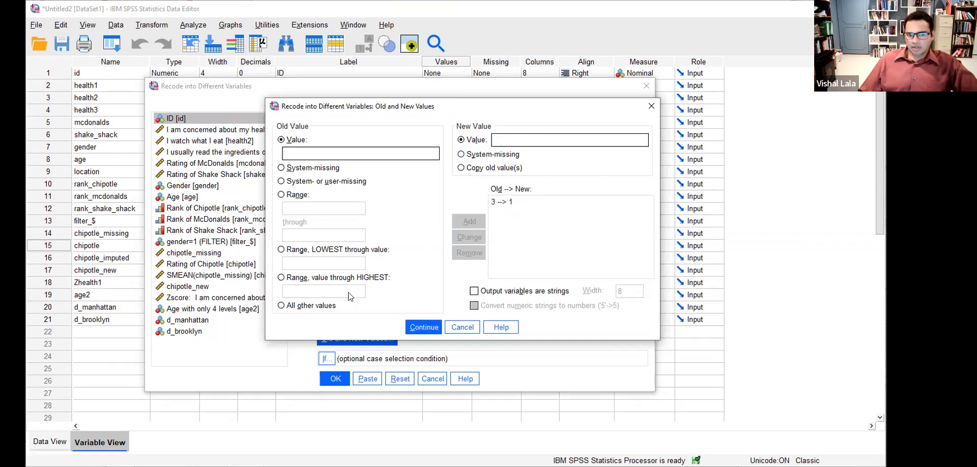
left_click(283, 305)
left_click(497, 144)
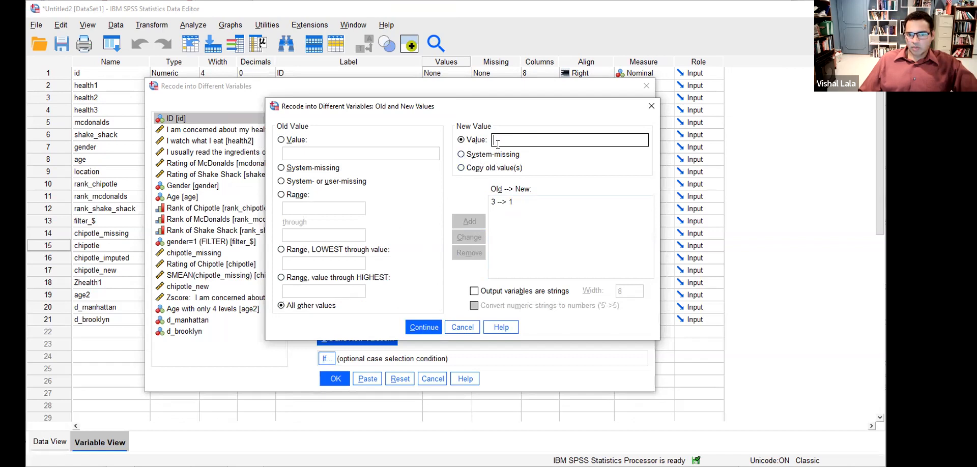
type("0")
left_click(478, 227)
left_click(423, 327)
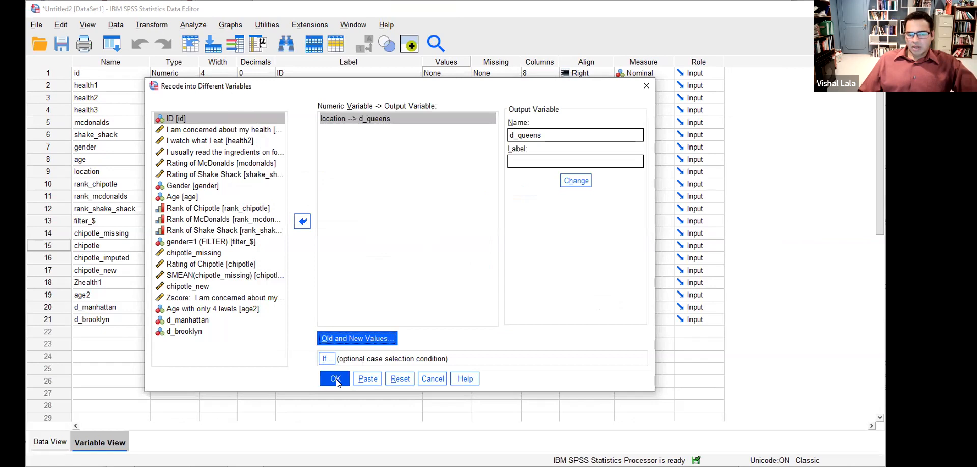
left_click(336, 379)
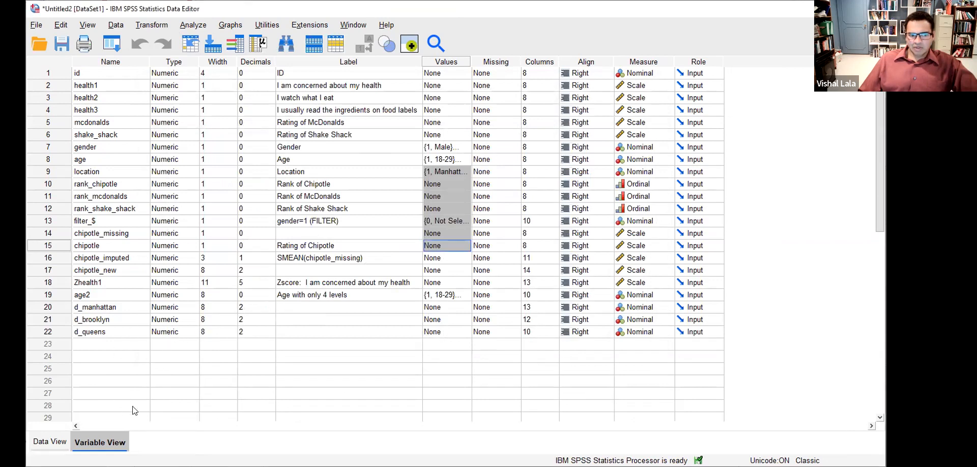
- Show Data View scrolled to the dummy columns with value labels turned on
left_click(54, 441)
left_click_drag(576, 422, 672, 442)
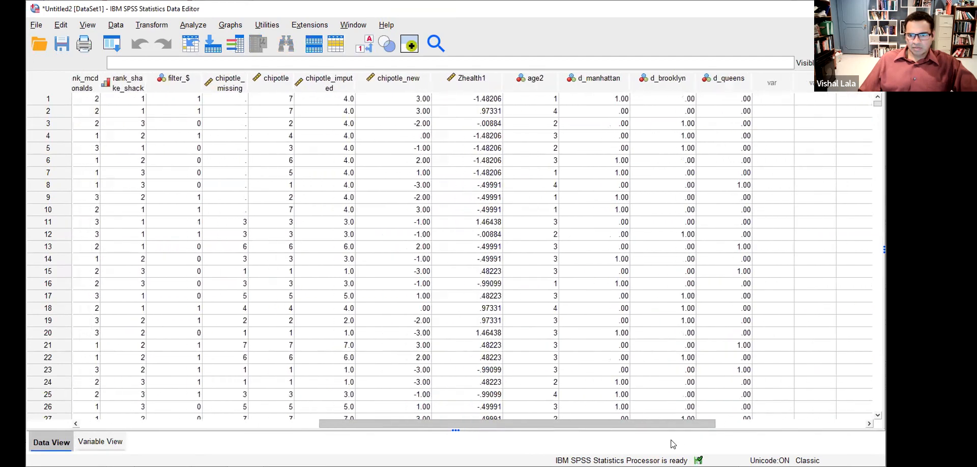
left_click(617, 82)
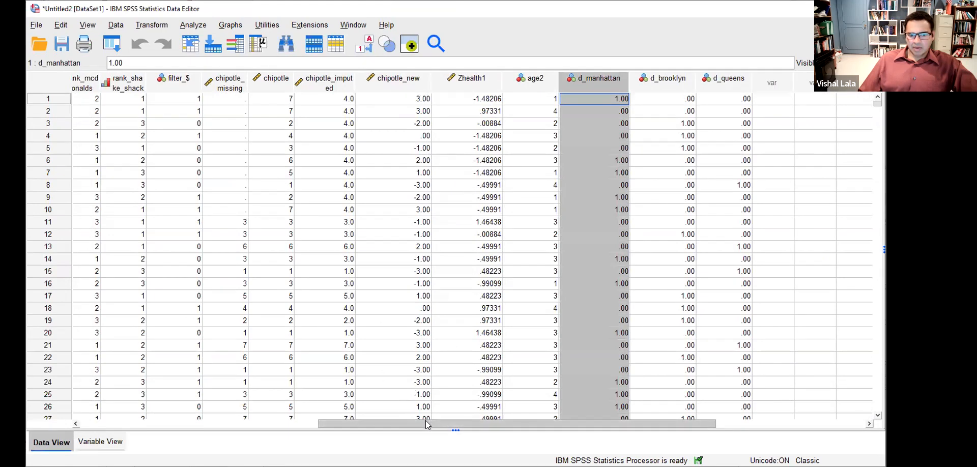
left_click_drag(426, 421, 377, 424)
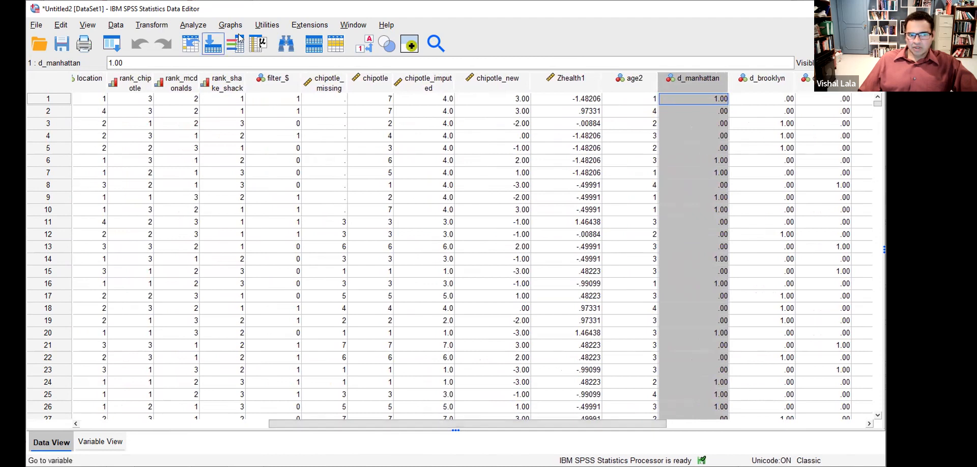
left_click(364, 44)
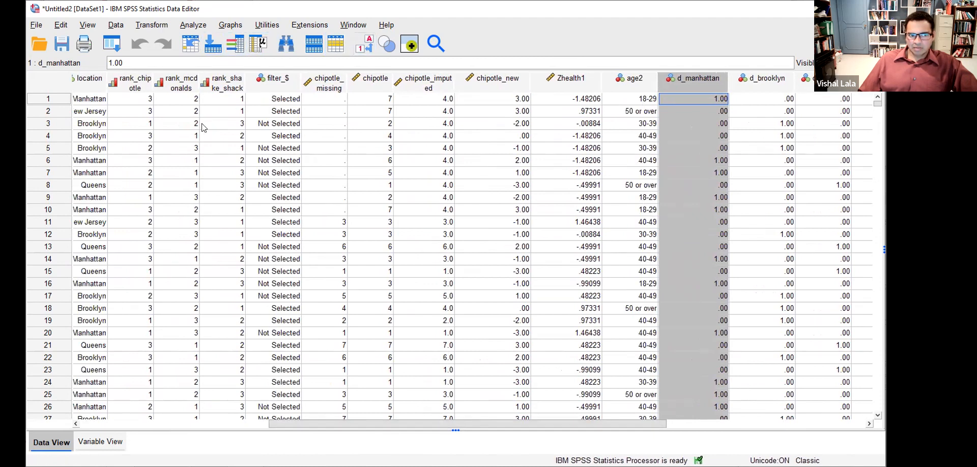
- Check rows 1–2 location against d_manhattan, d_brooklyn, d_queens, highlighting New Jersey's zeros, then go to slides
left_click(100, 102)
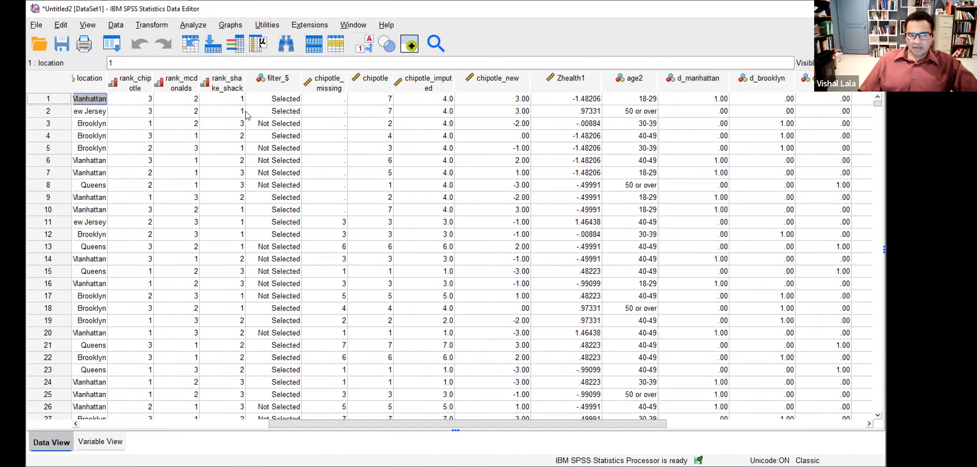
left_click(698, 104)
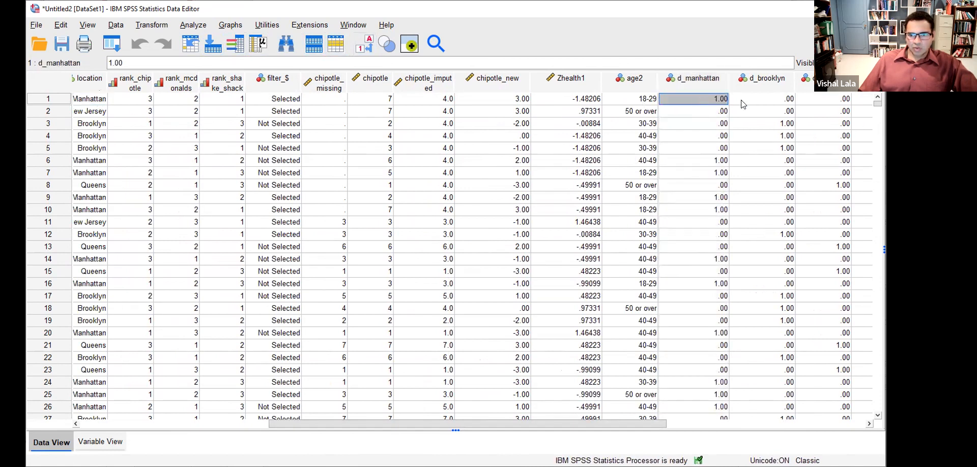
left_click(784, 104)
left_click(826, 101)
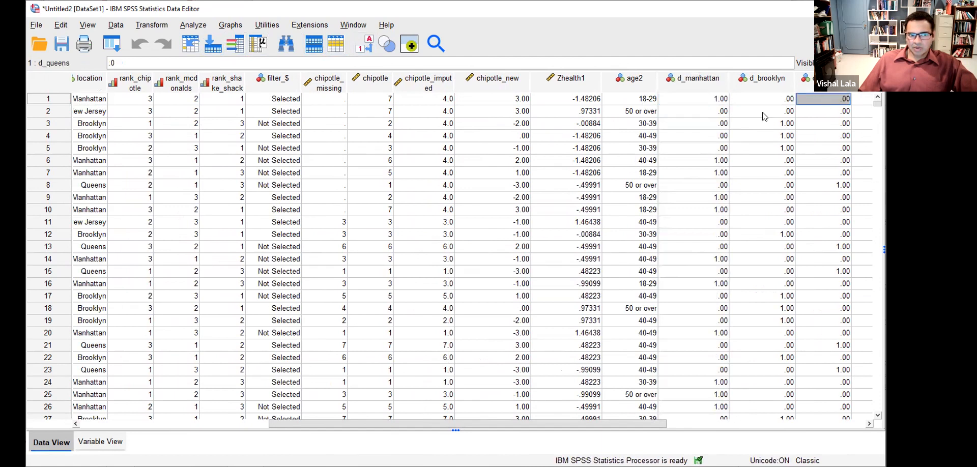
left_click(89, 113)
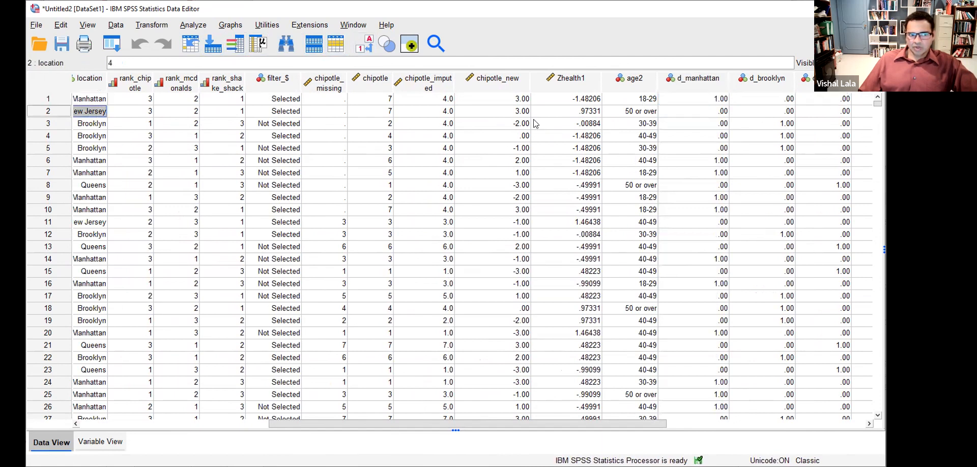
left_click(714, 116)
left_click(773, 115)
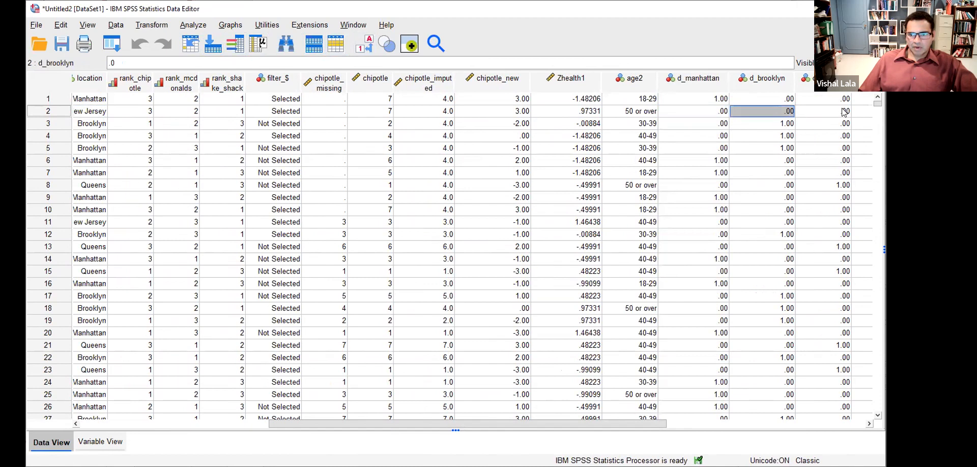
left_click(831, 112)
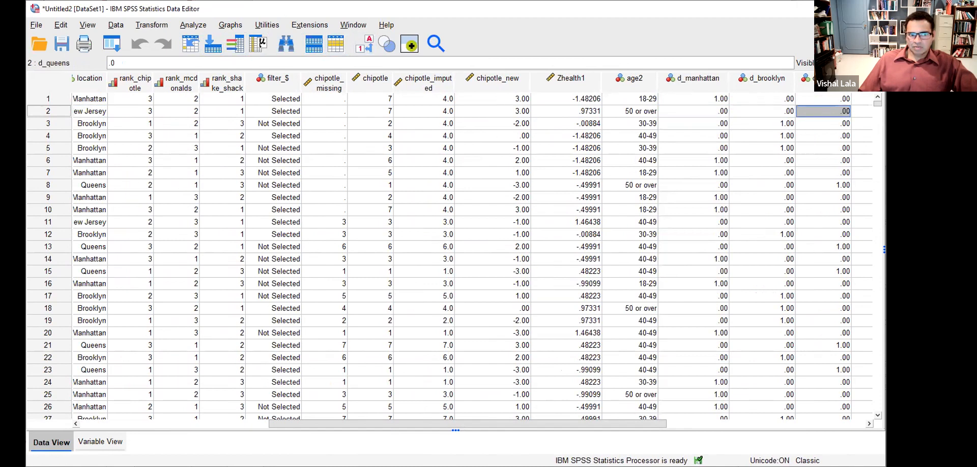
mouse_move(75, 107)
left_mouse_down()
mouse_move(117, 111)
mouse_move(77, 112)
left_mouse_up()
mouse_move(702, 109)
left_mouse_down()
mouse_move(718, 122)
mouse_move(850, 119)
mouse_move(756, 104)
mouse_move(705, 113)
mouse_move(703, 124)
left_mouse_up()
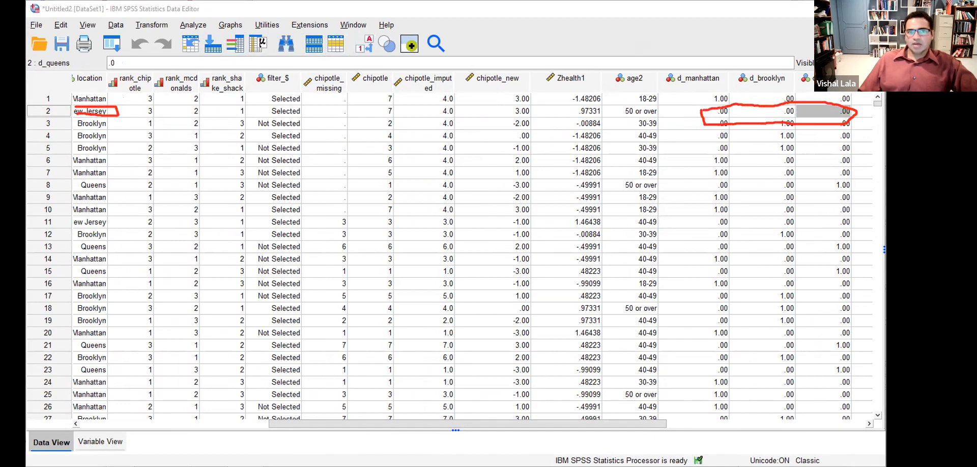
key("Escape")
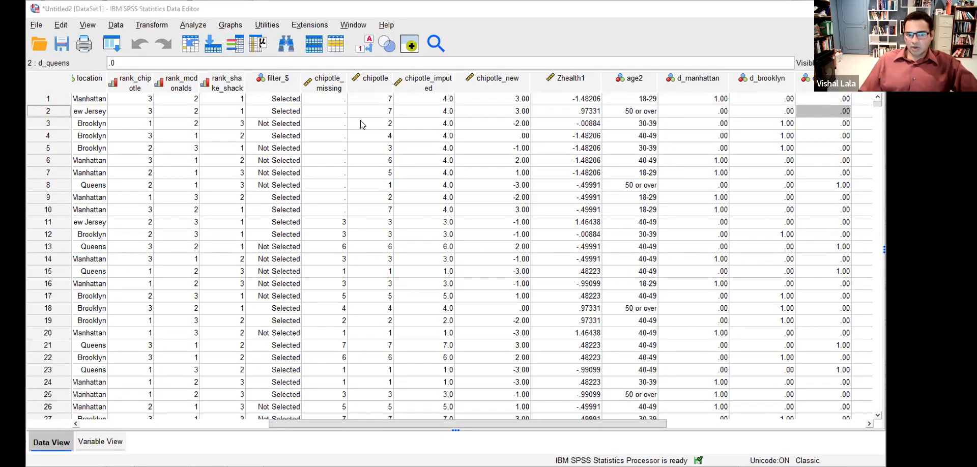
key("alt+Tab")
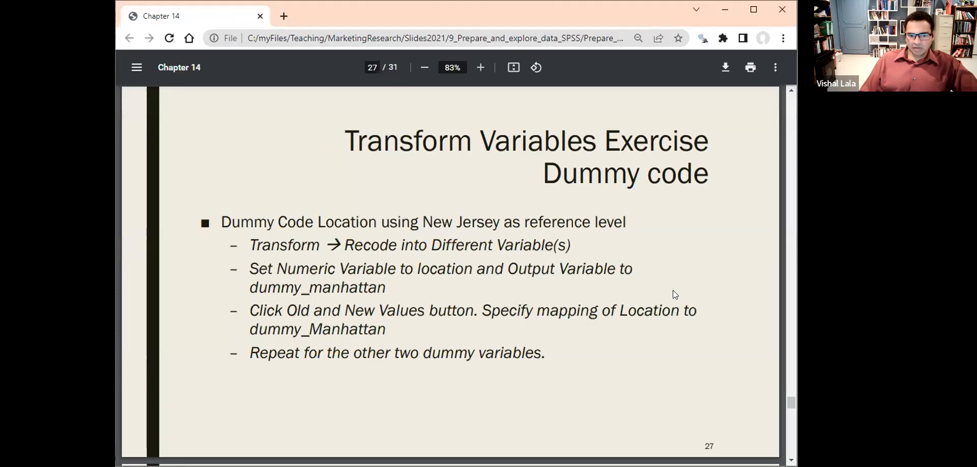
- Advance to the Fix Distribution slide on log-transforming health3, then return to SPSS
key("Right")
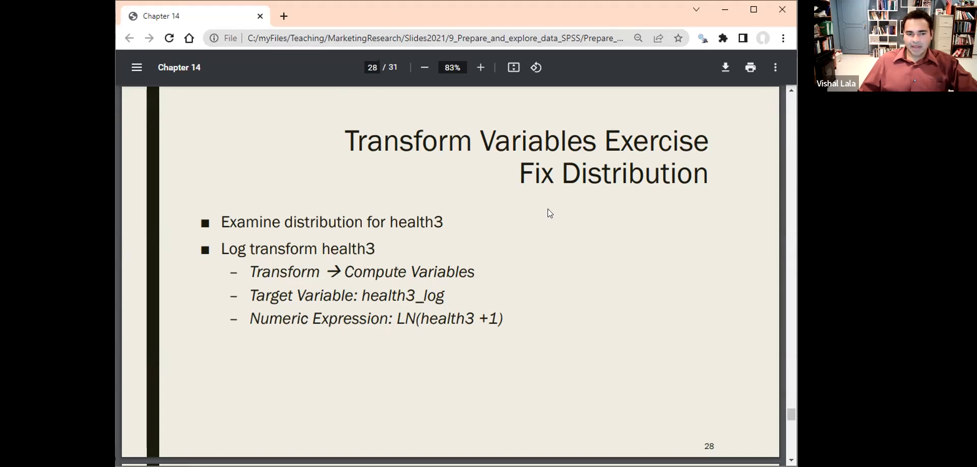
key("alt+Tab")
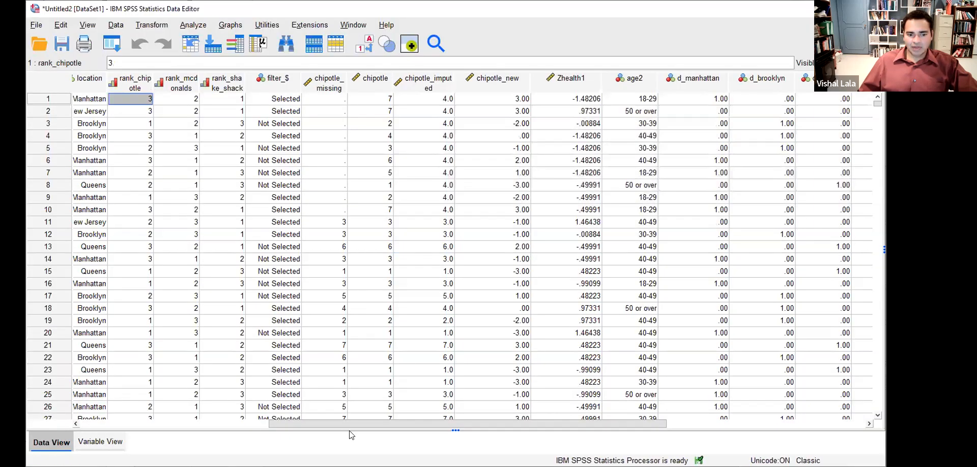
- Open a reset Frequencies dialog with health3 as the only variable
left_click_drag(321, 422, 150, 423)
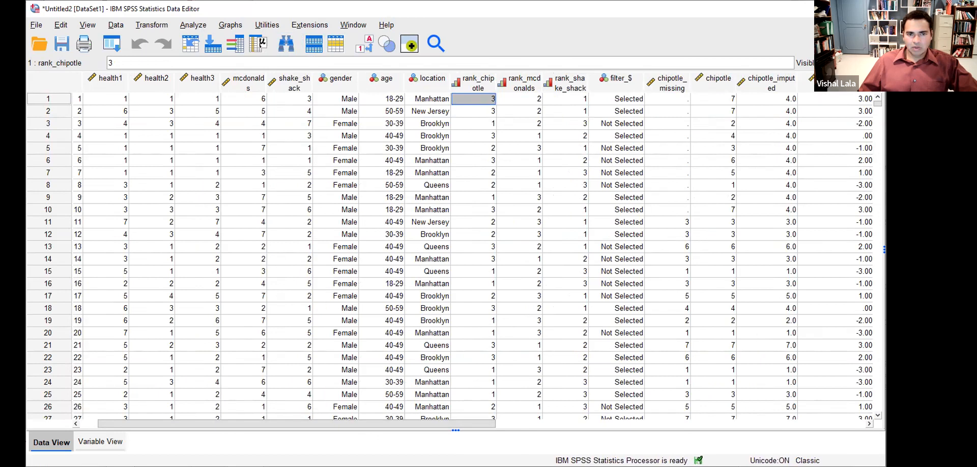
left_click(193, 25)
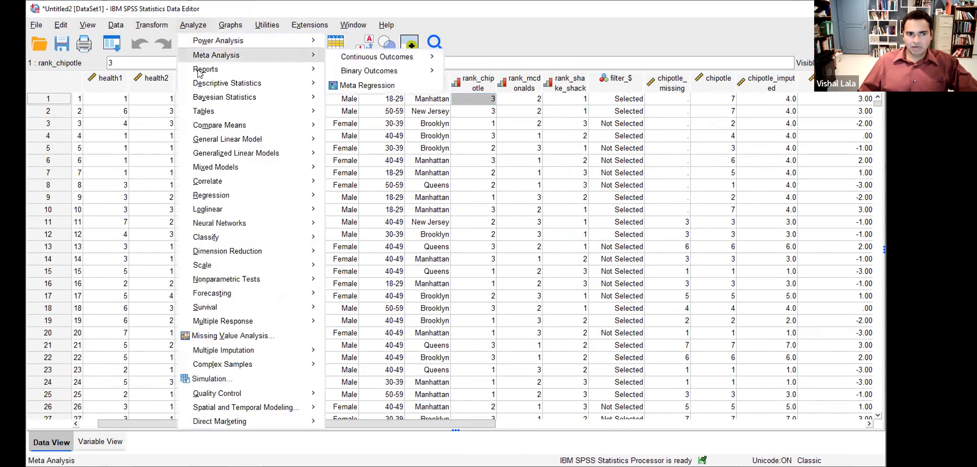
mouse_move(283, 87)
left_click(351, 86)
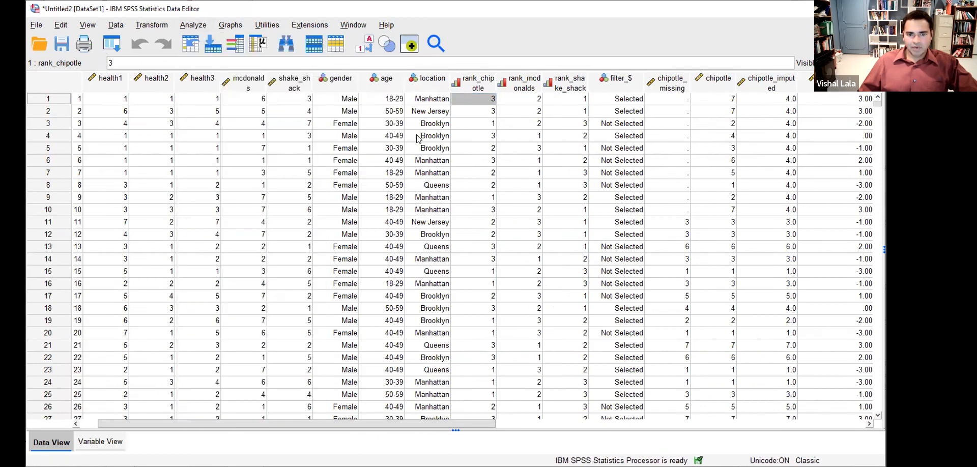
left_click(373, 318)
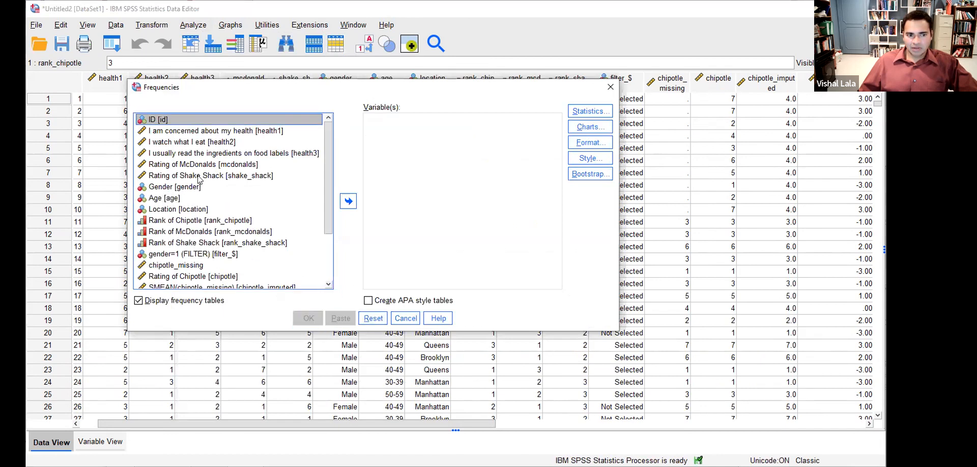
left_click(225, 155)
left_click(348, 201)
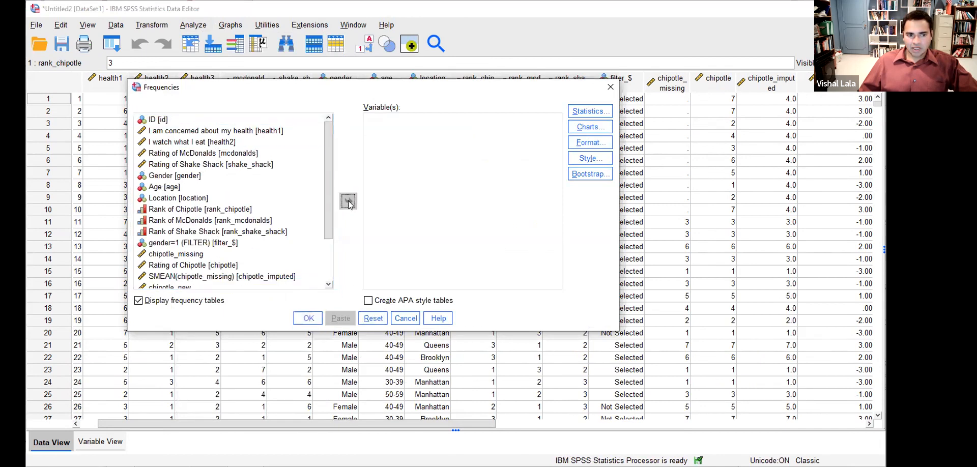
- Request a histogram with normal curve, suppress frequency tables, and run the analysis
left_click(590, 127)
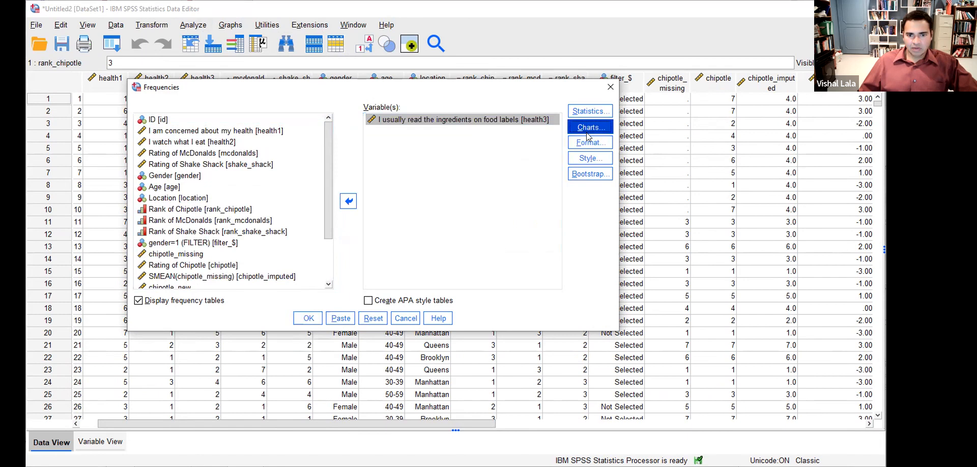
left_click(498, 171)
left_click(509, 185)
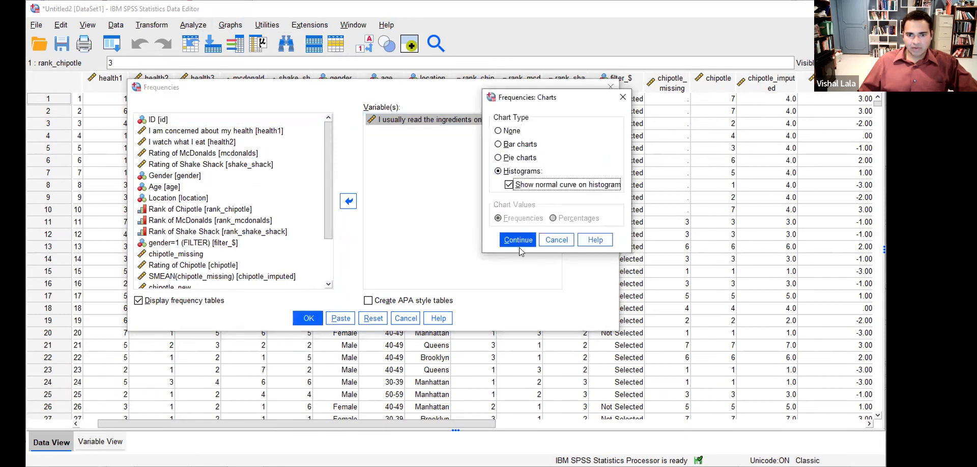
left_click(518, 240)
left_click(162, 301)
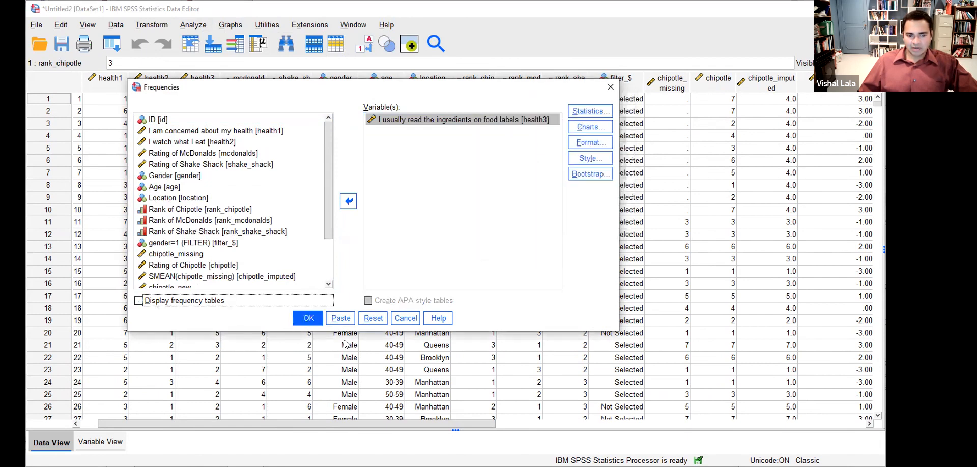
left_click(309, 319)
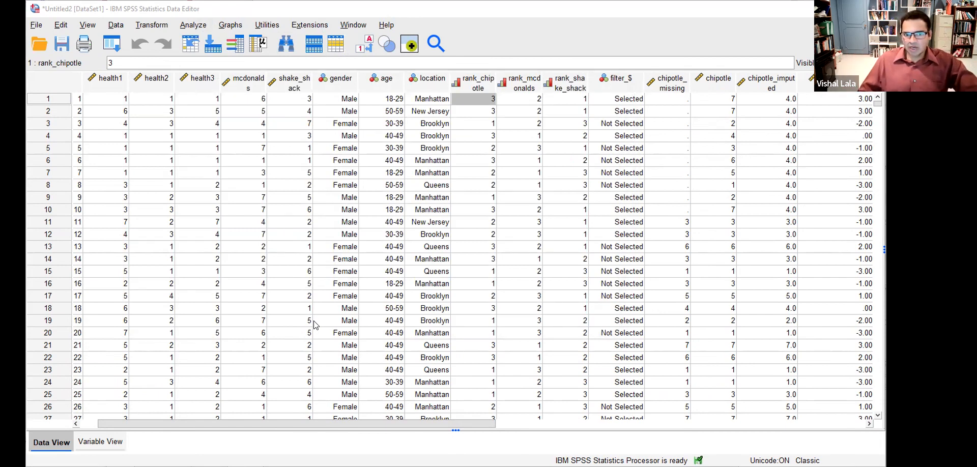
left_click(162, 14)
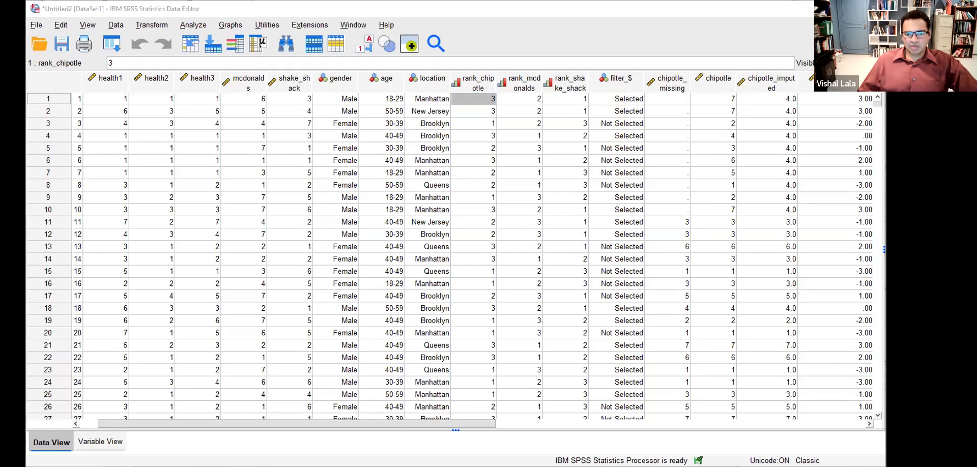
- View the right-skewed health3 histogram (mean 2.53, SD 1.632, N 2,000) in the Output Viewer
key("alt+Tab")
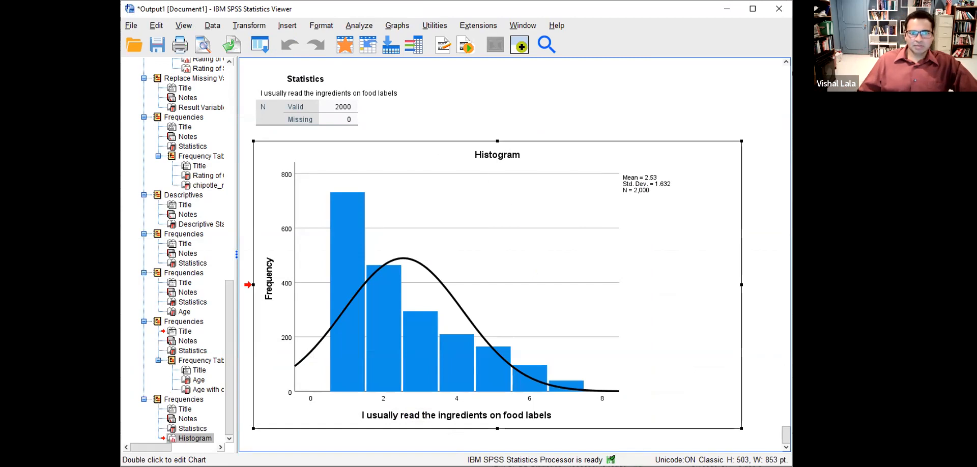
key("alt+Tab")
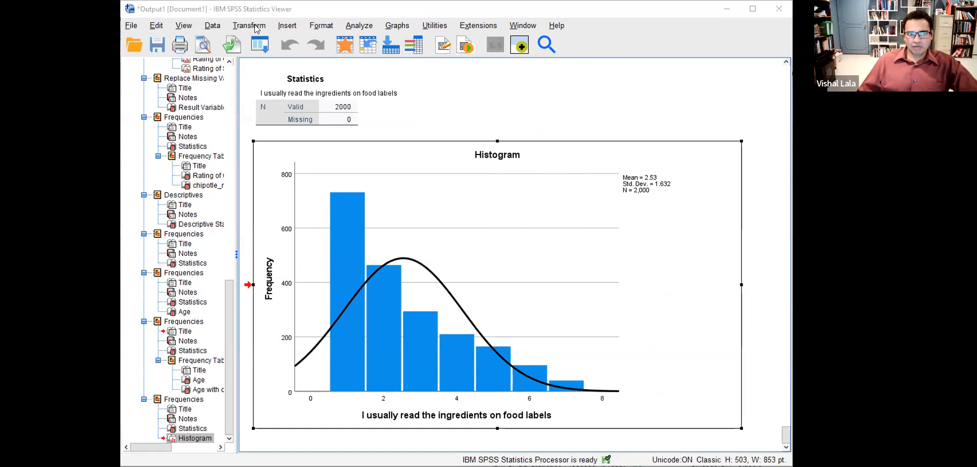
left_click(152, 25)
- Reset Compute Variable, name the target log_health3 and insert health3 into the expression
left_click(162, 42)
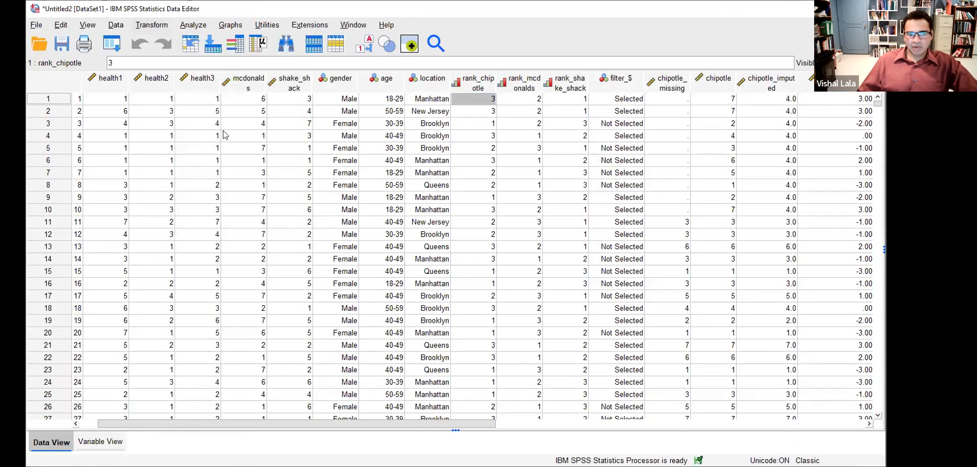
type("lo")
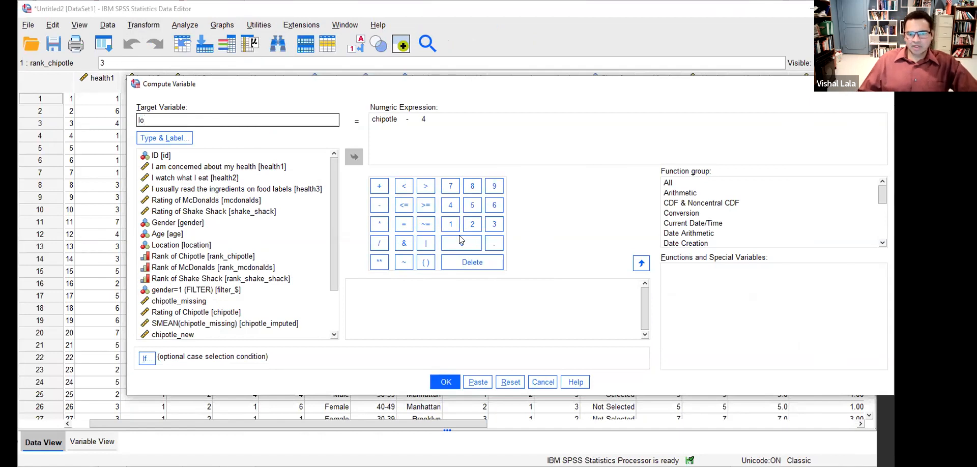
left_click(511, 383)
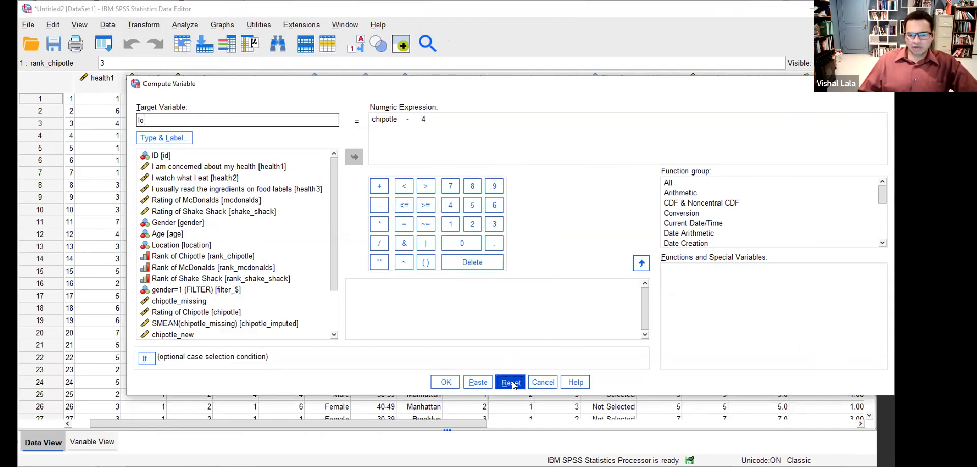
left_click(219, 121)
type("log_health3")
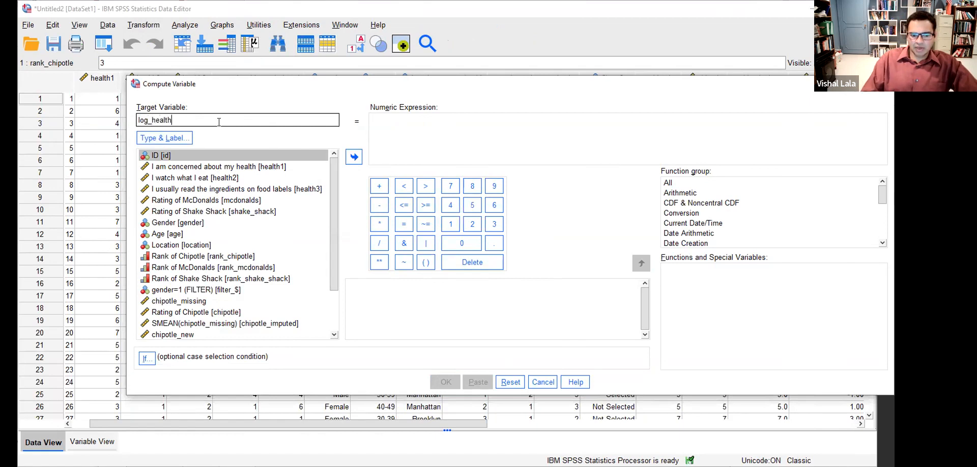
left_click(428, 142)
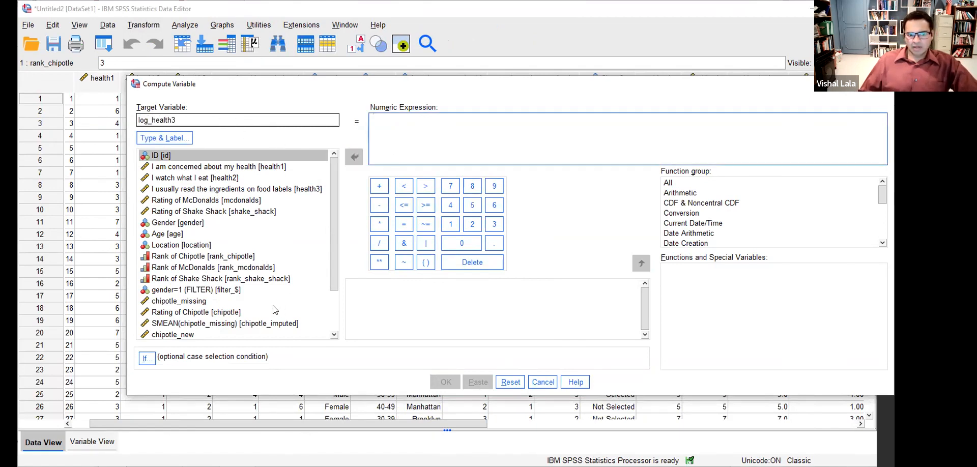
left_click(188, 224)
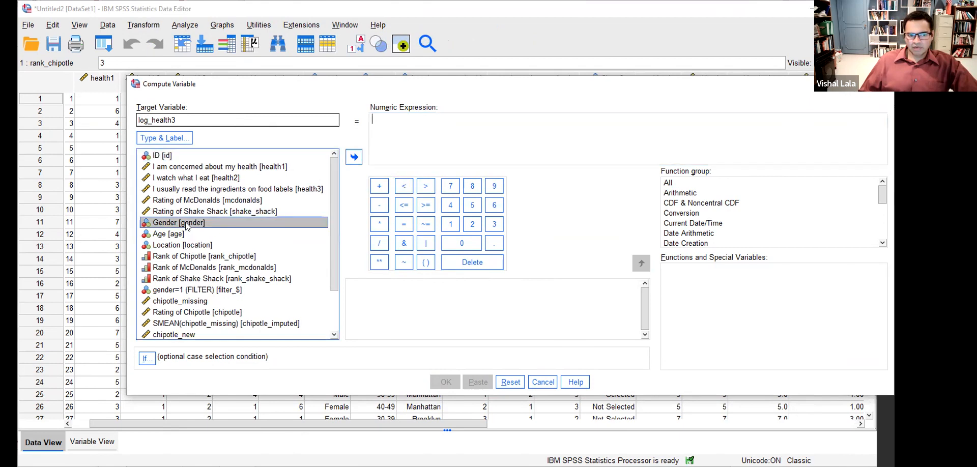
left_click(280, 190)
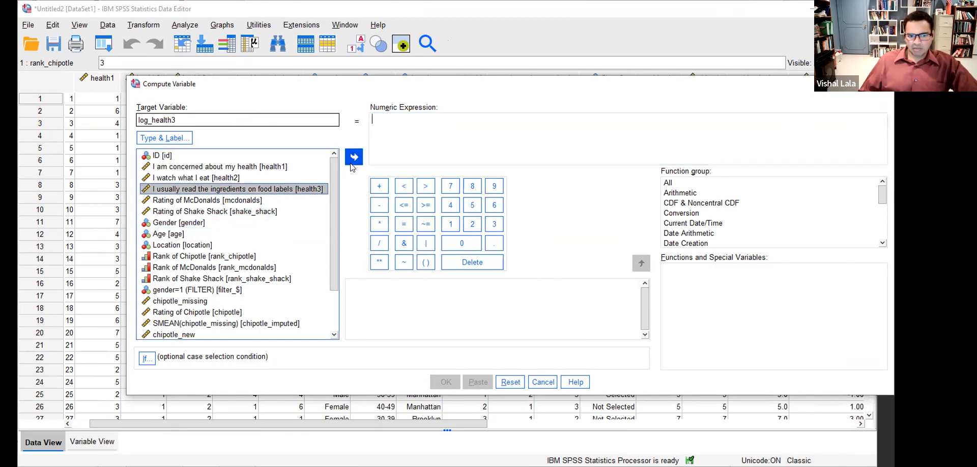
left_click(354, 156)
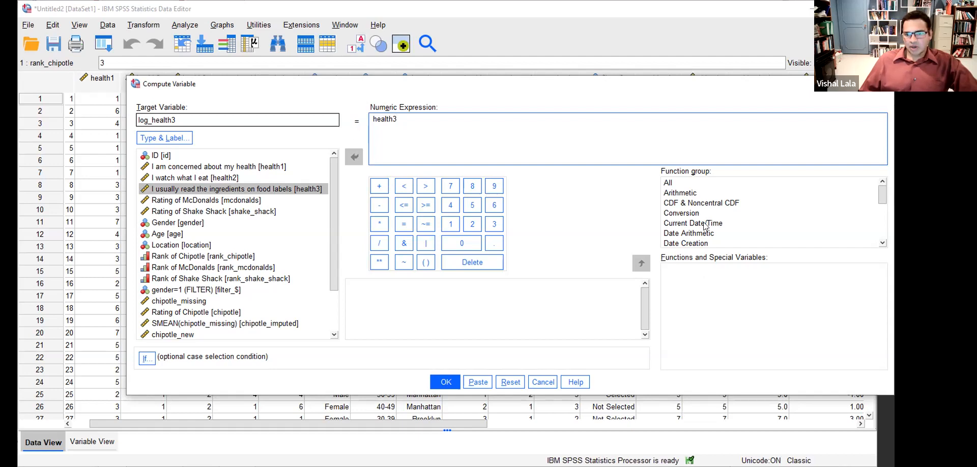
- Set the Function group to All and select Ln to read its description
left_click(686, 198)
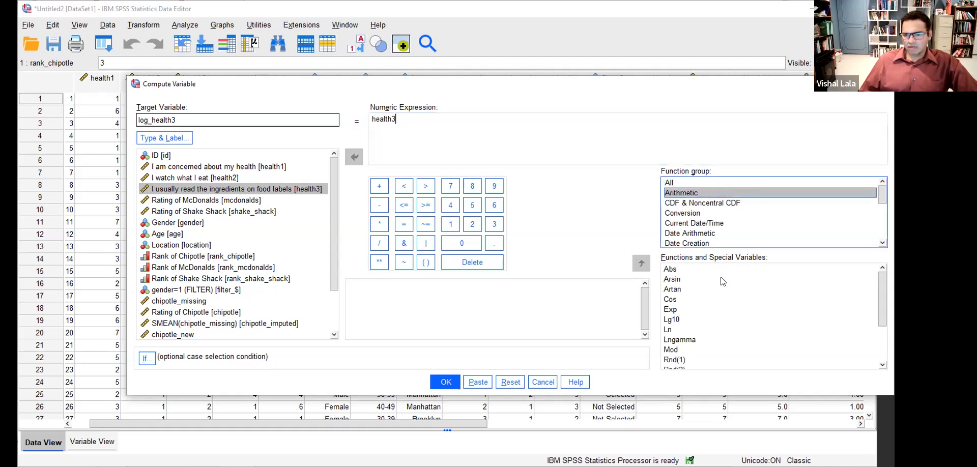
left_click(695, 183)
left_click(709, 321)
key("l")
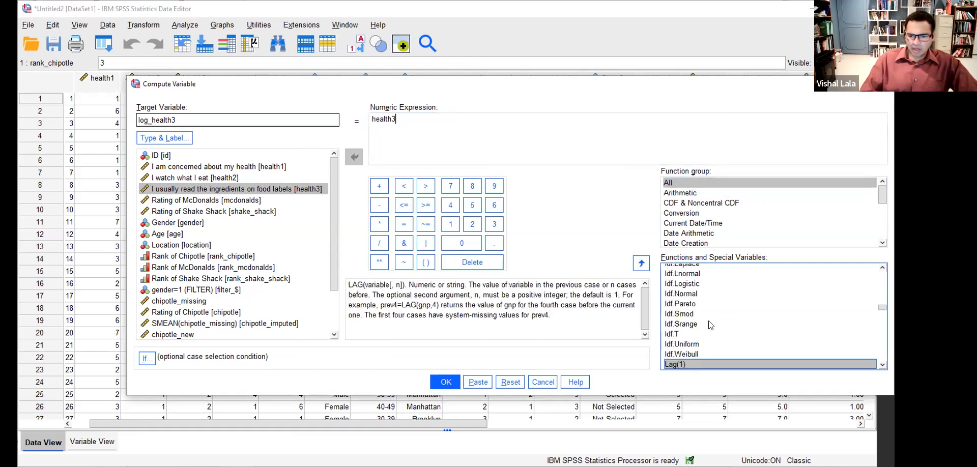
scroll(883, 366, "down", 6)
left_click(883, 365)
left_click(883, 366)
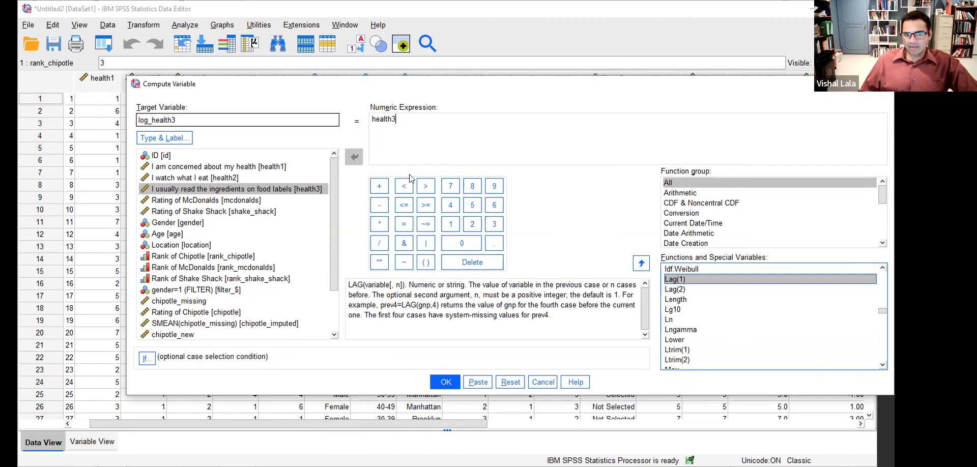
left_click(409, 121)
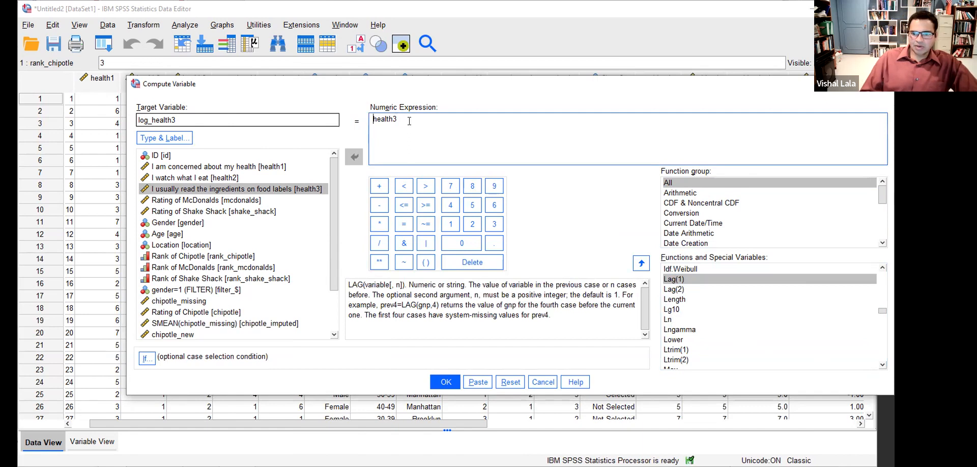
left_click(667, 320)
- Change the numeric expression to LN(health3+1) and compute log_health3
left_click(370, 118)
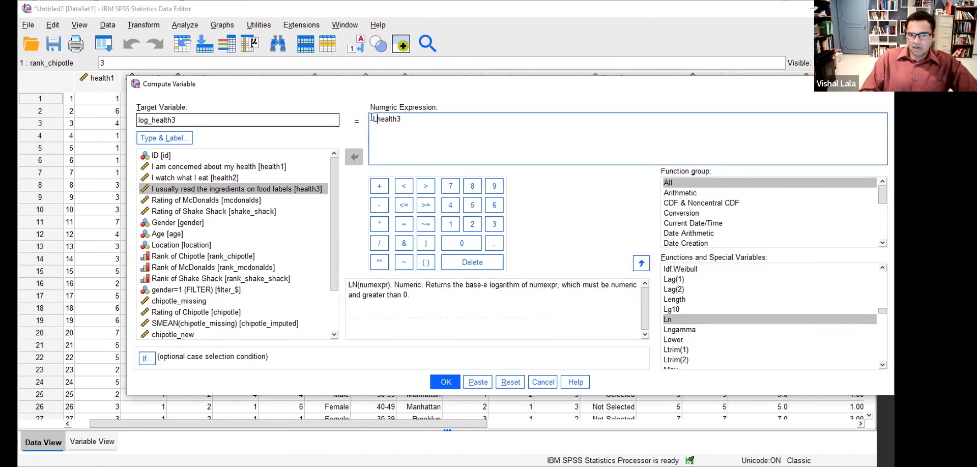
type("Ln")
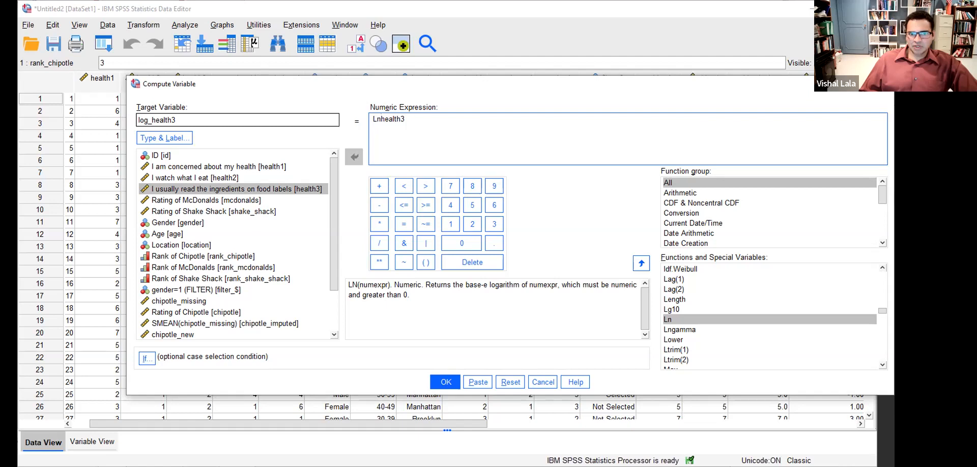
mouse_move(345, 280)
left_mouse_down()
mouse_move(345, 290)
mouse_move(386, 290)
mouse_move(396, 278)
mouse_move(346, 281)
left_mouse_up()
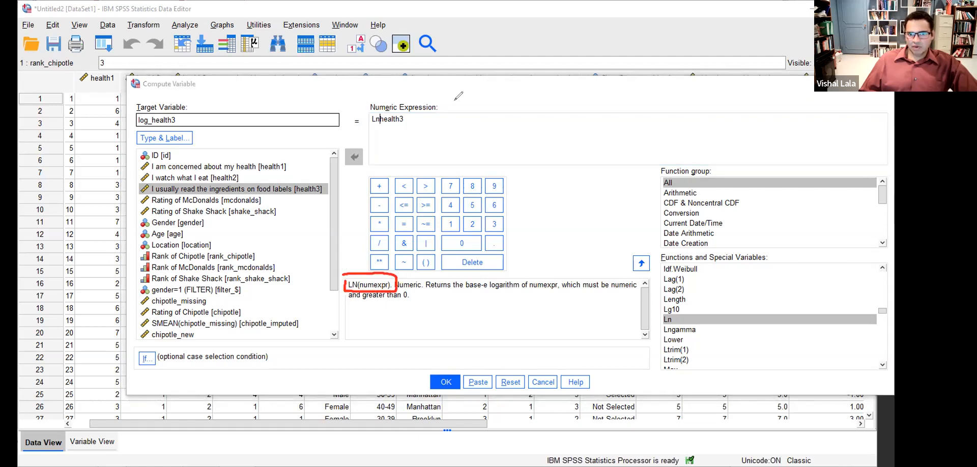
left_click(455, 100)
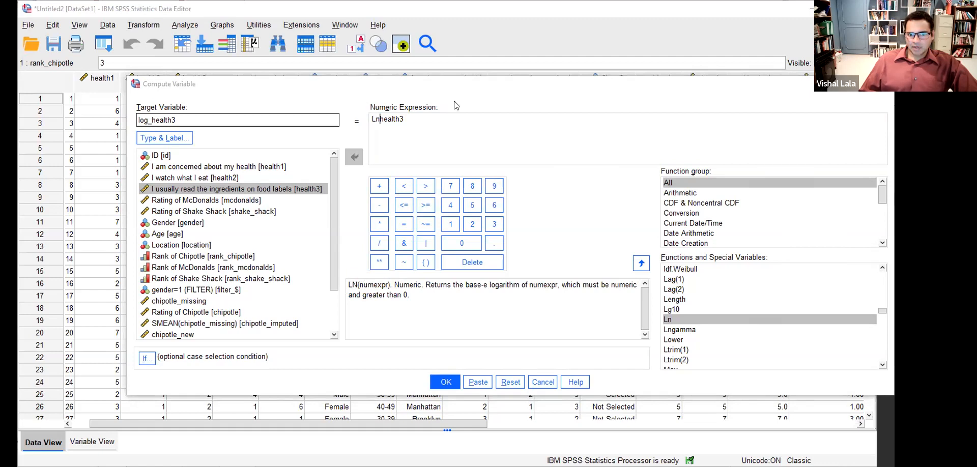
left_click(408, 118)
key("Home")
key("Delete")
type("l")
type("LN(")
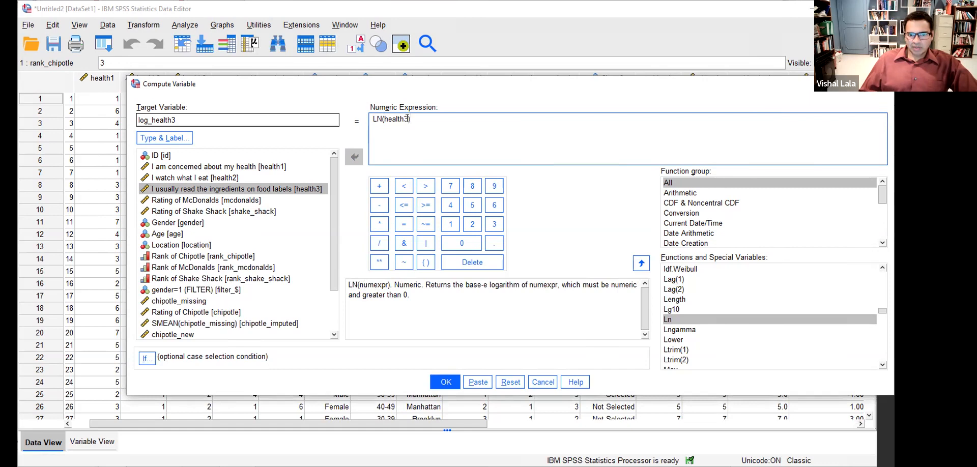
type("+1")
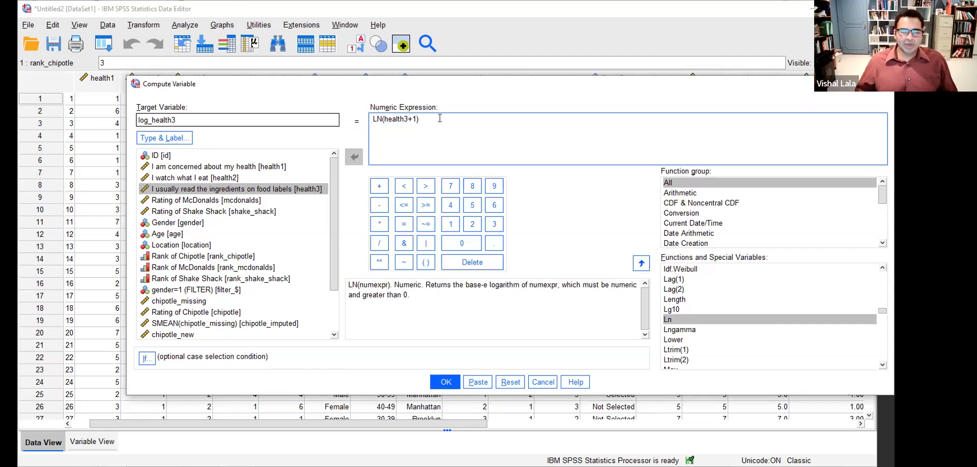
left_click(444, 384)
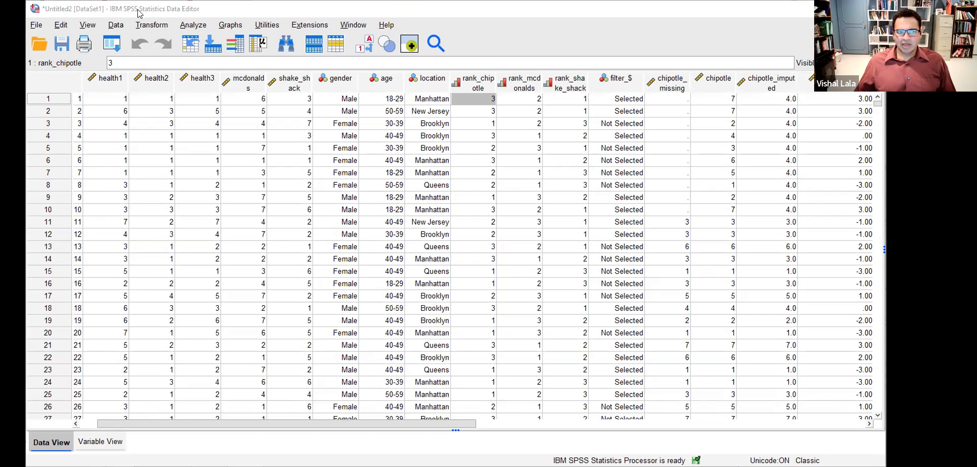
- Add log_health3 beside health3 in Frequencies and run histograms for both
left_click(193, 24)
mouse_move(214, 84)
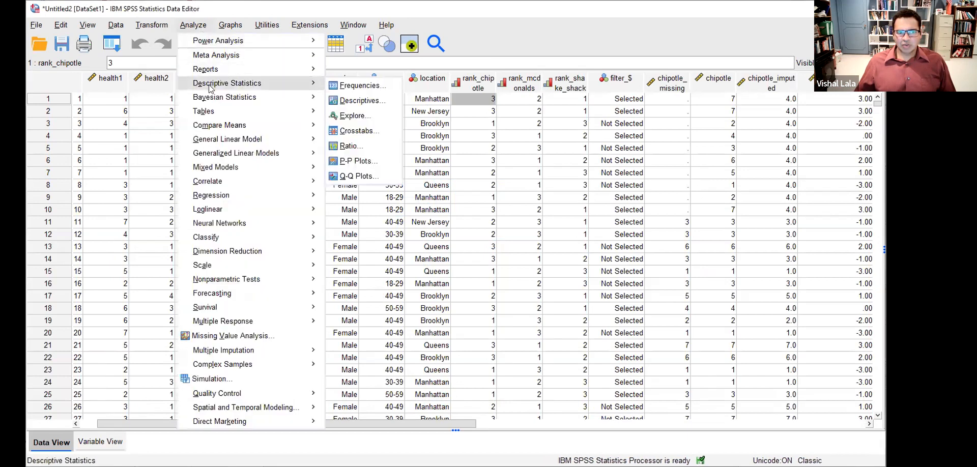
left_click(350, 87)
scroll(325, 273, "down", 3)
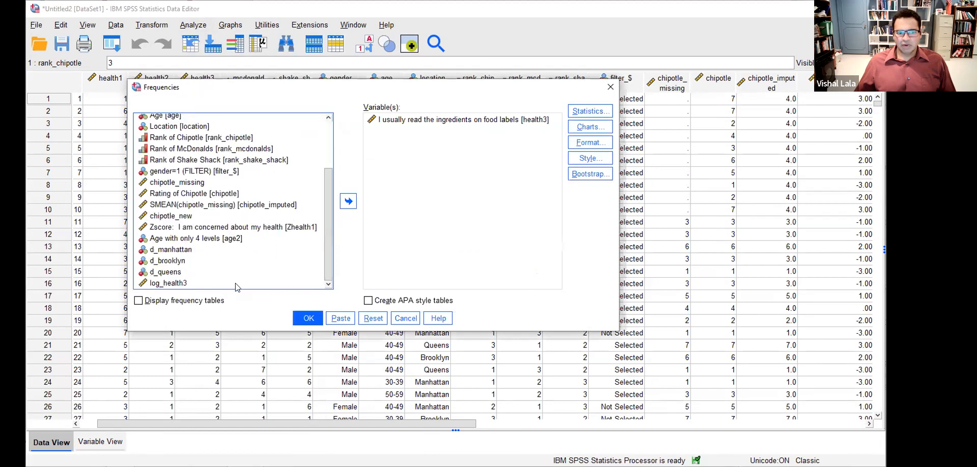
left_click(225, 281)
left_click(349, 201)
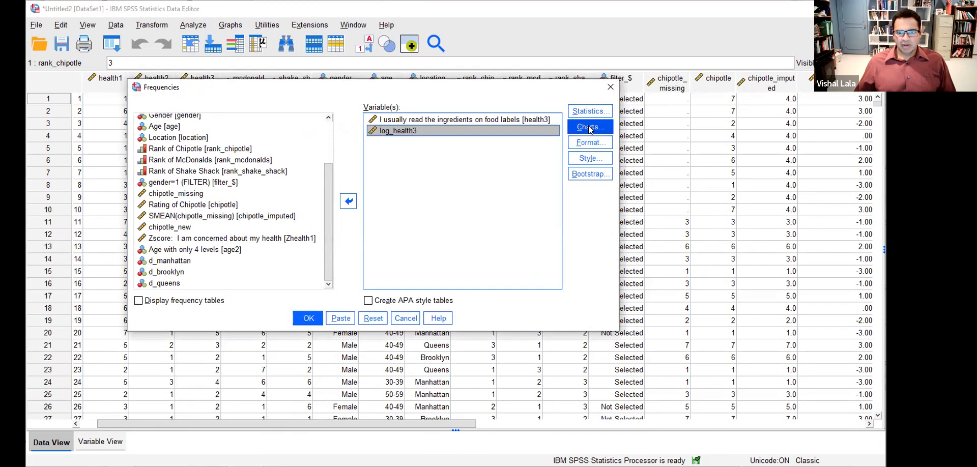
left_click(314, 320)
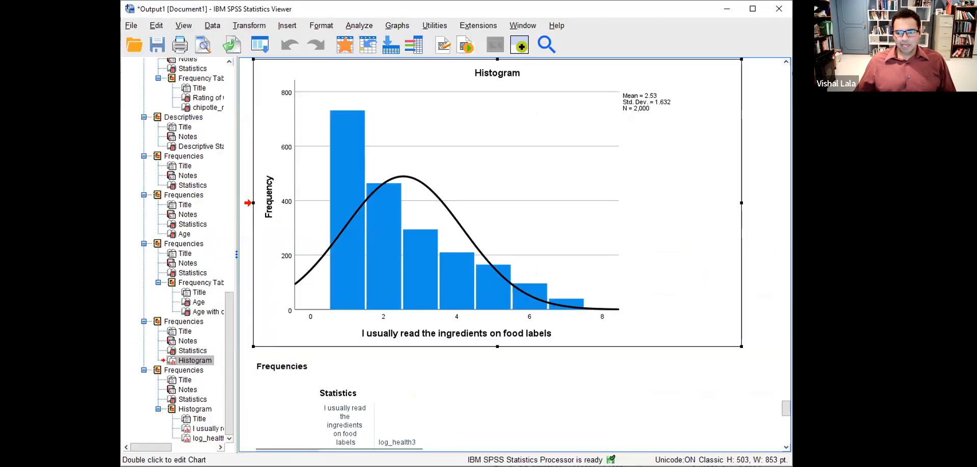
- Scroll down to the log_health3 histogram (mean 1.16, SD .435, N 2,000) below health3's
scroll(613, 365, "down", 5)
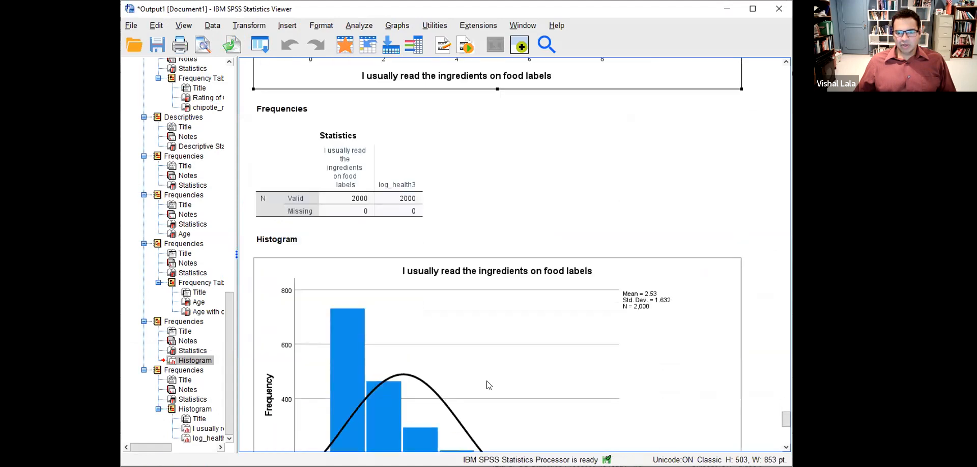
scroll(489, 377, "down", 8)
left_click(485, 330)
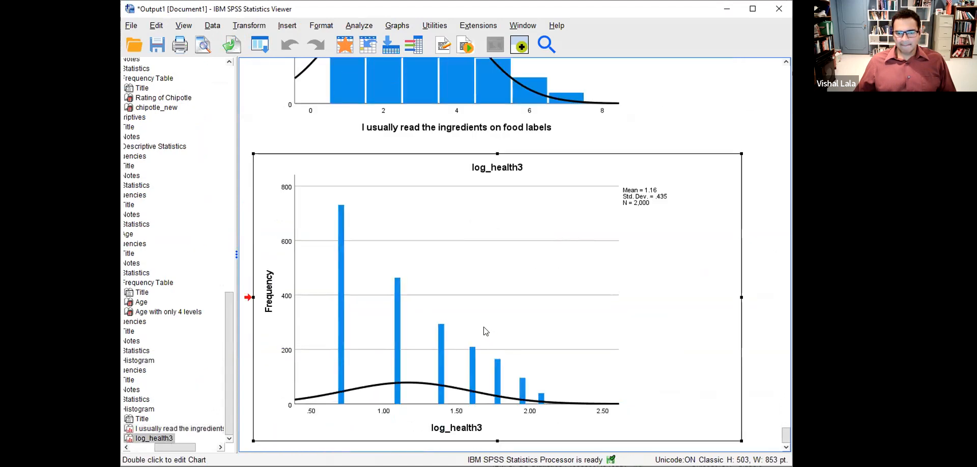
scroll(560, 308, "down", 1)
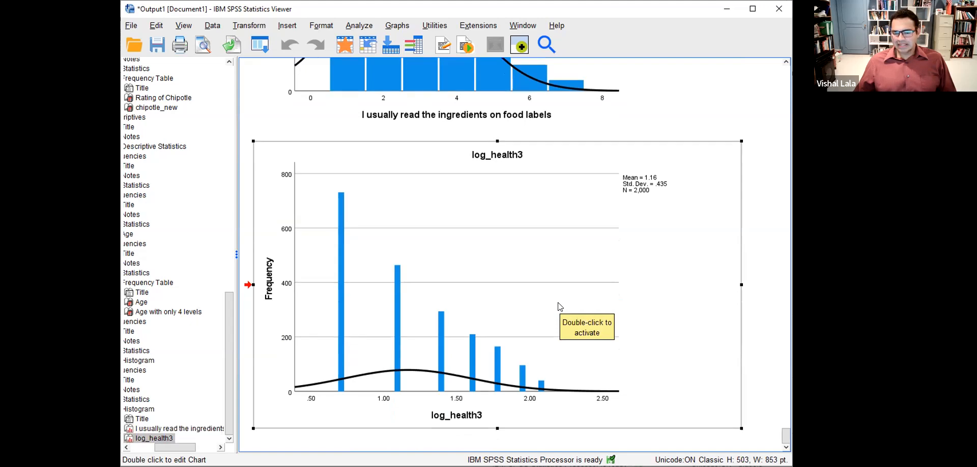
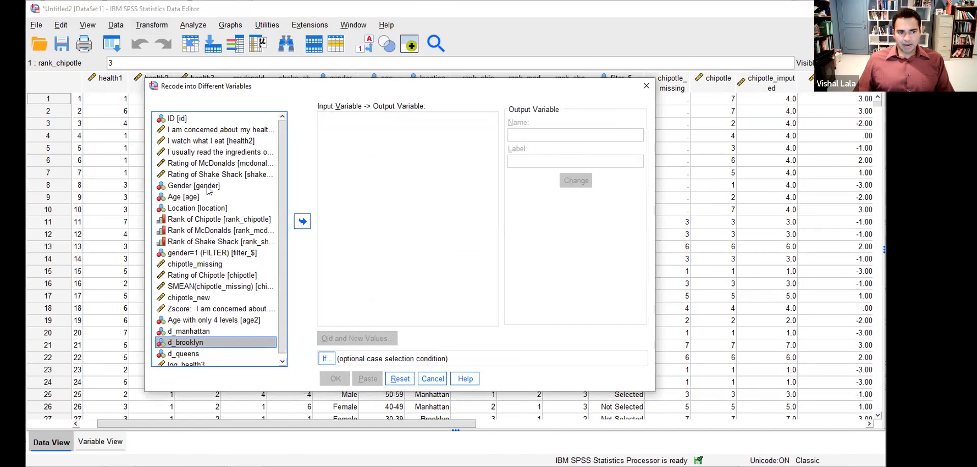
- Recode Rating of McDonalds into a new variable named mcdonalds_bin and open Old and New Values
left_click(210, 163)
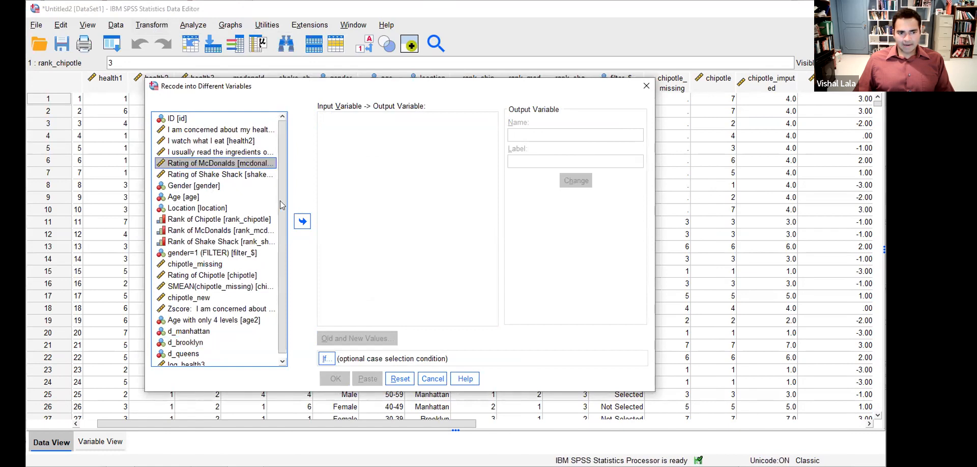
left_click(302, 221)
left_click(558, 136)
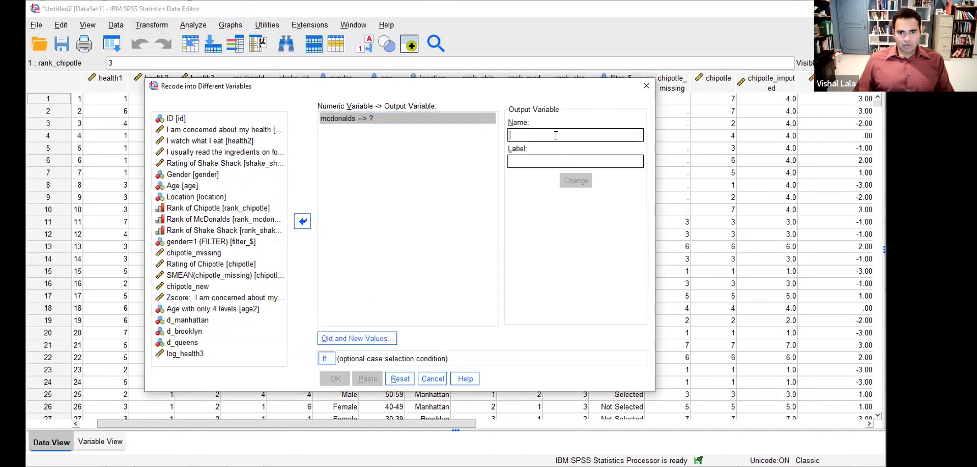
type("mcdon")
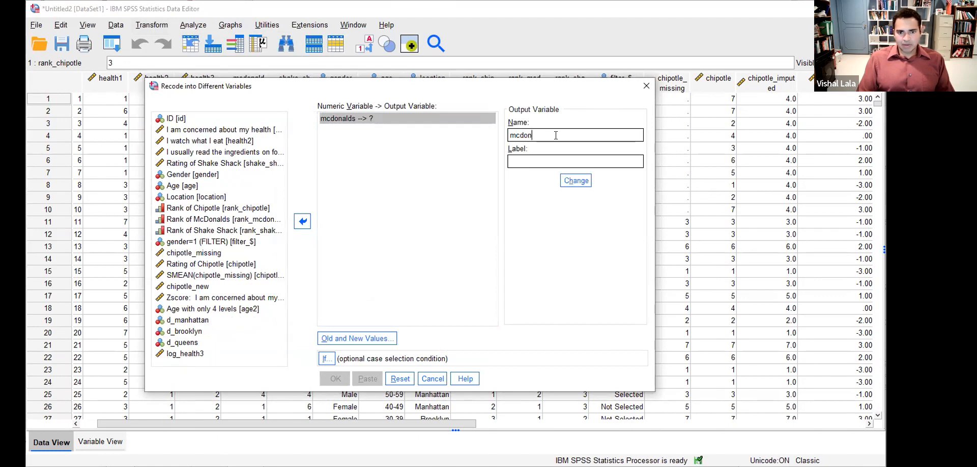
type("alds_bin")
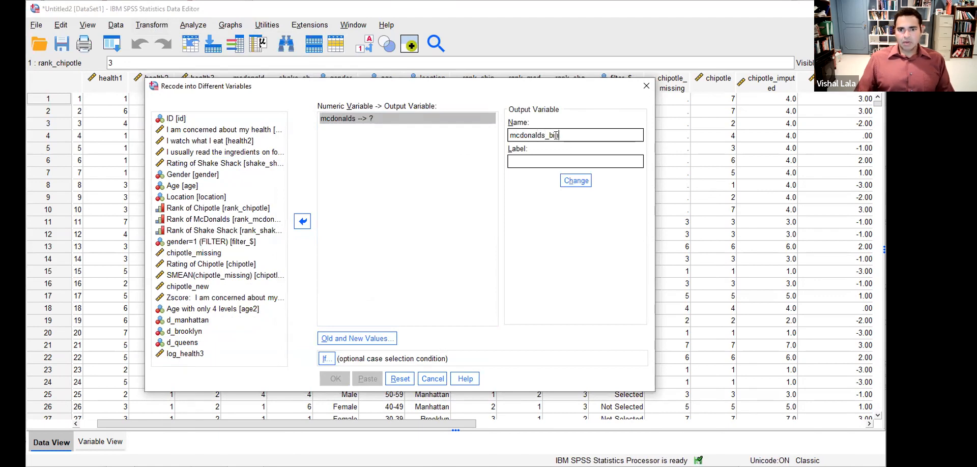
left_click(574, 183)
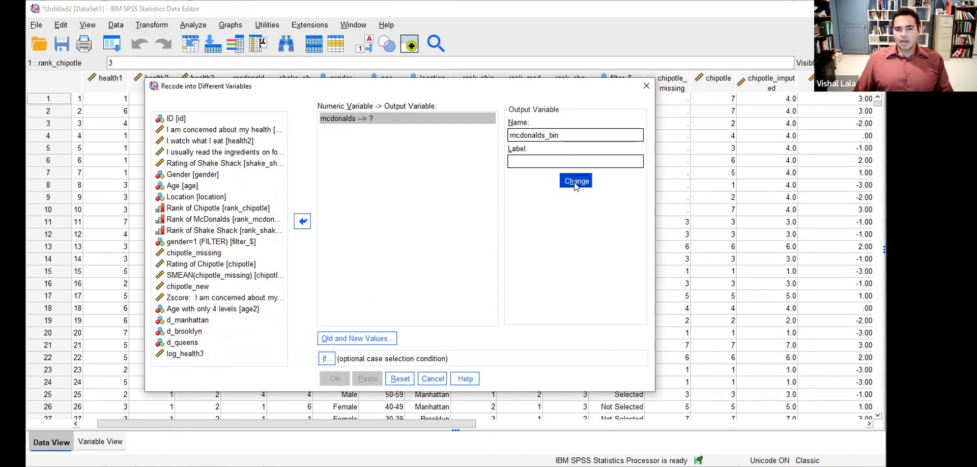
left_click(372, 337)
left_click(308, 153)
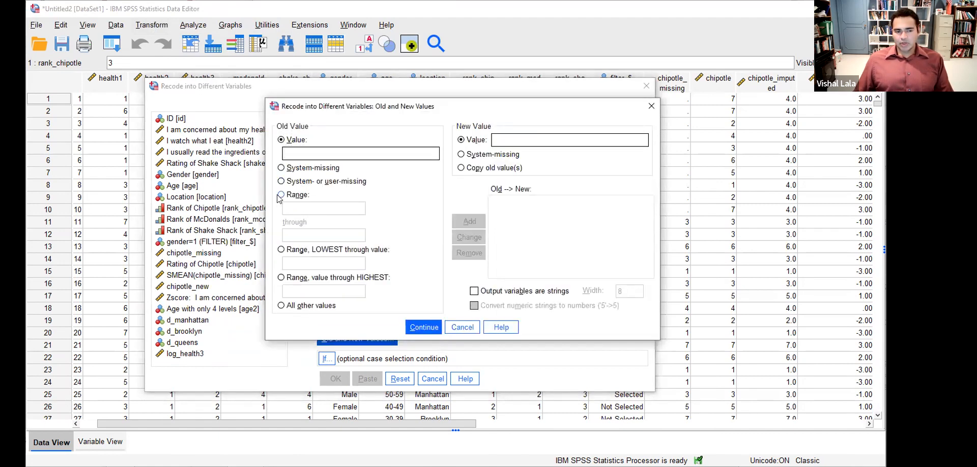
- Add recode rules Lowest thru 4 → 1 and 5 thru Highest → 2
left_click(282, 249)
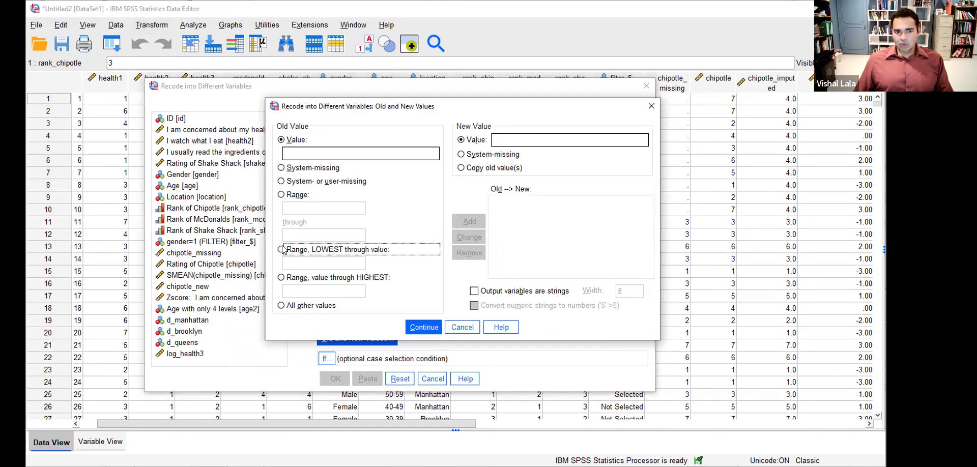
left_click(309, 262)
type("4")
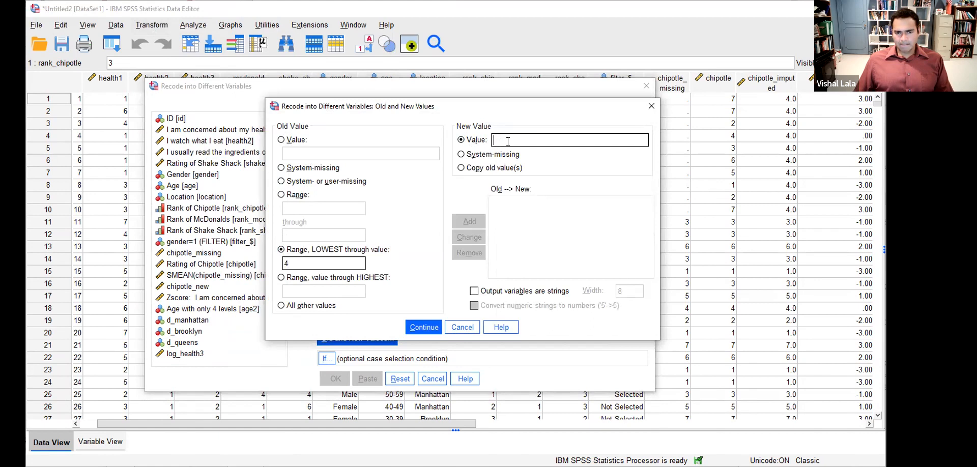
type("1")
left_click(482, 222)
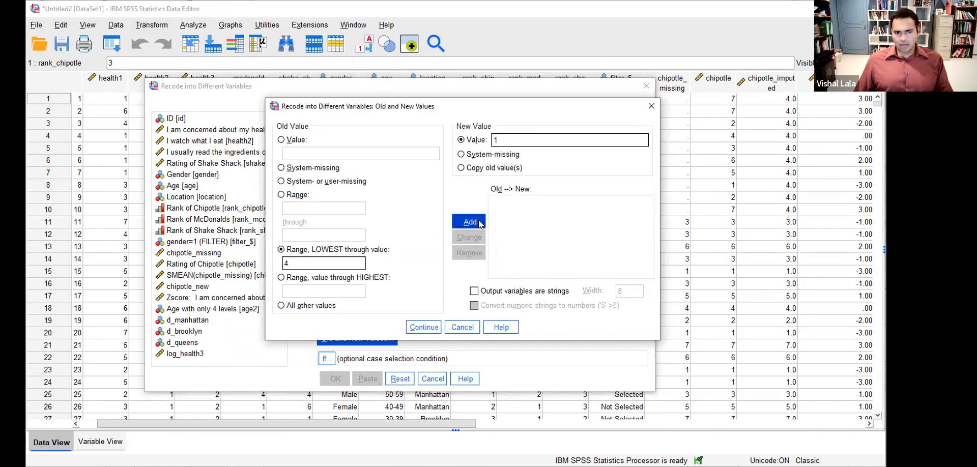
left_click(281, 277)
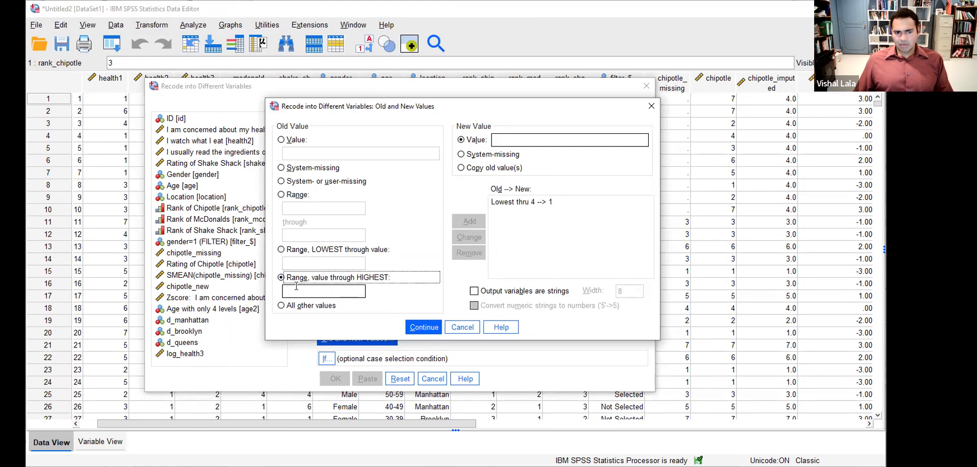
left_click(321, 291)
type("5")
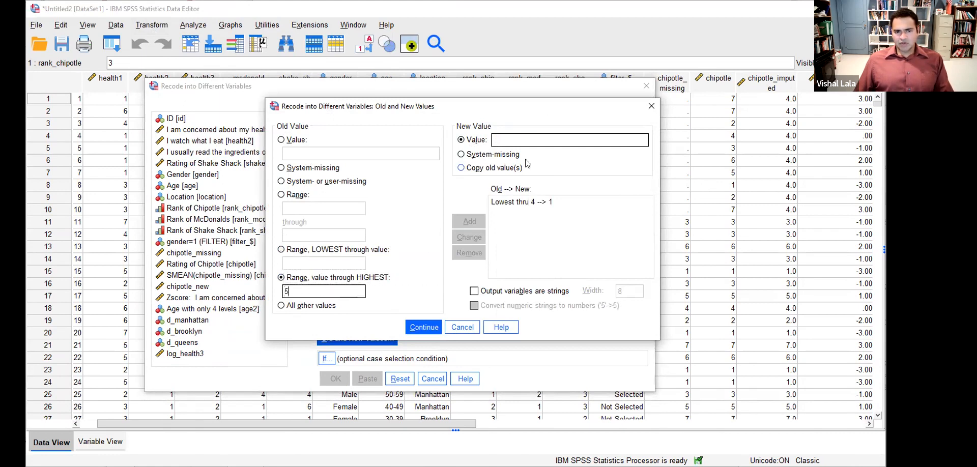
left_click(514, 141)
type("2")
left_click(469, 221)
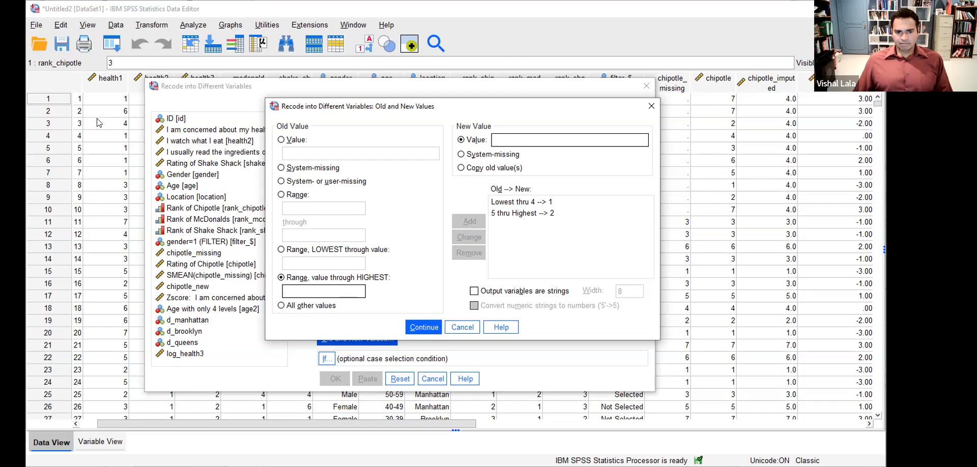
- Change the low rule to Lowest thru 3 → 1
left_click(514, 203)
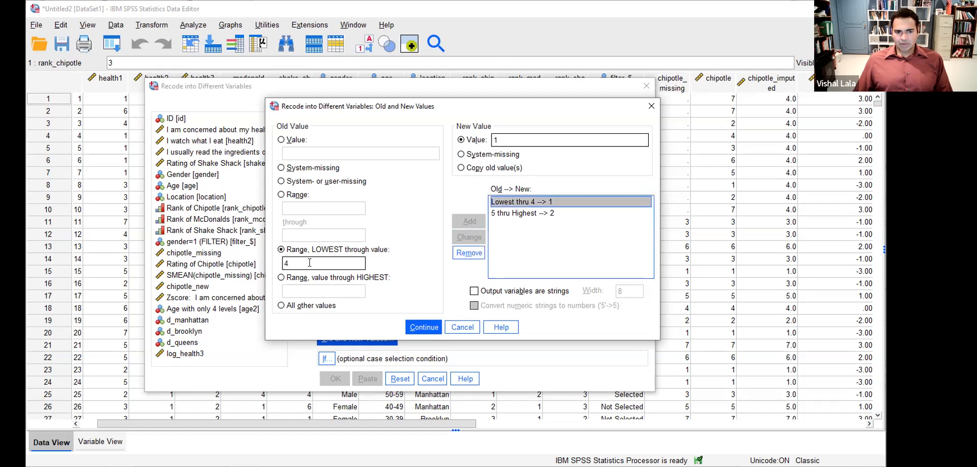
double_click(292, 265)
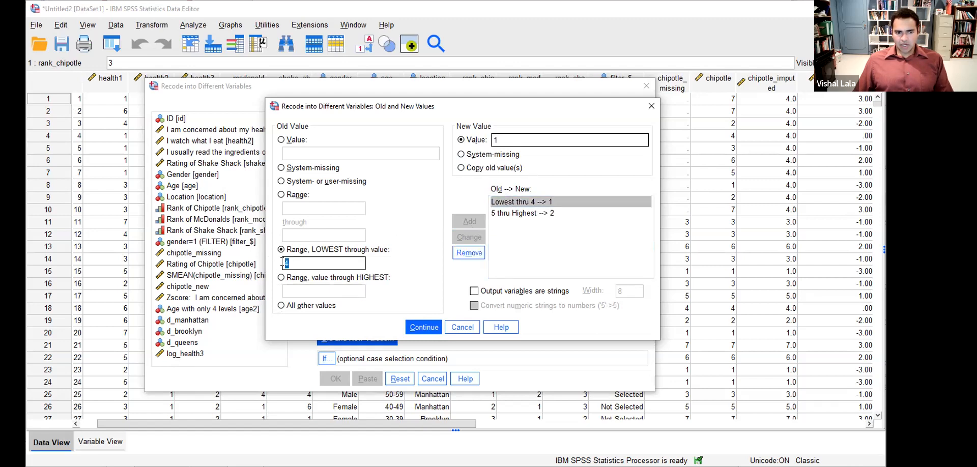
type("3")
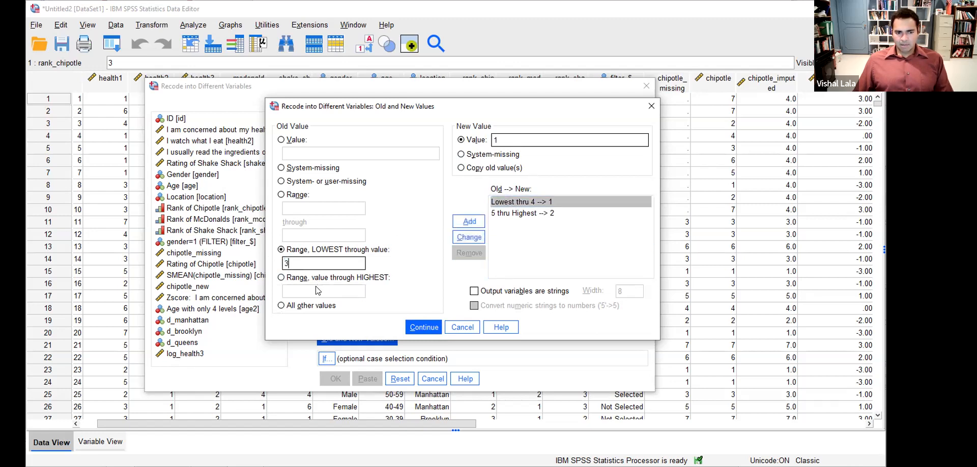
left_click(469, 237)
- Change the high rule to 4 thru Highest → 2
left_click(508, 203)
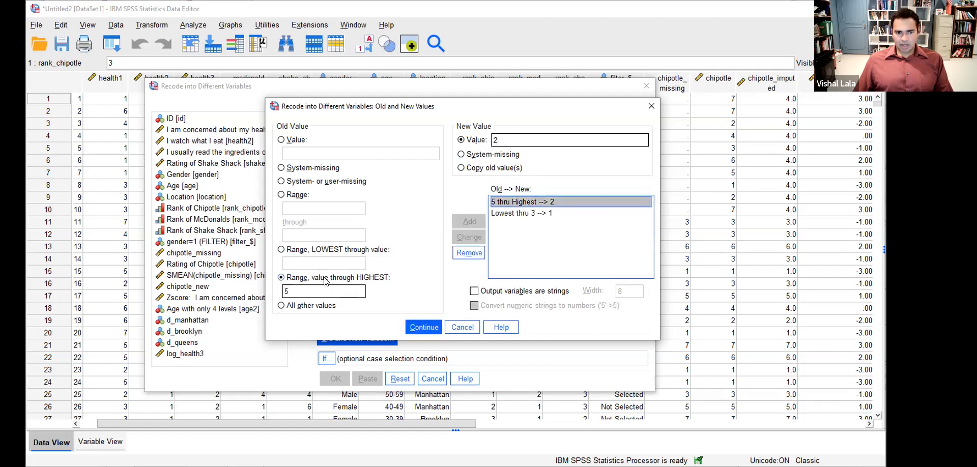
left_click(302, 305)
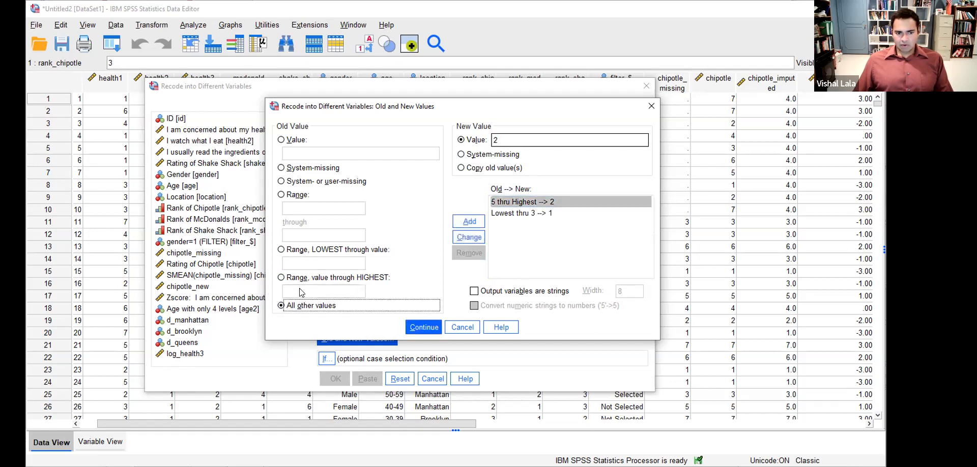
left_click(281, 278)
left_click(496, 207)
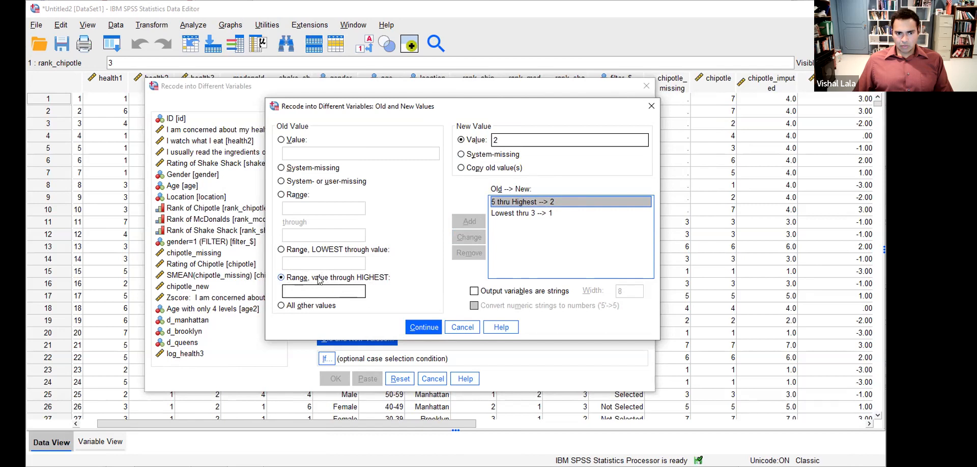
left_click(509, 214)
left_click(509, 202)
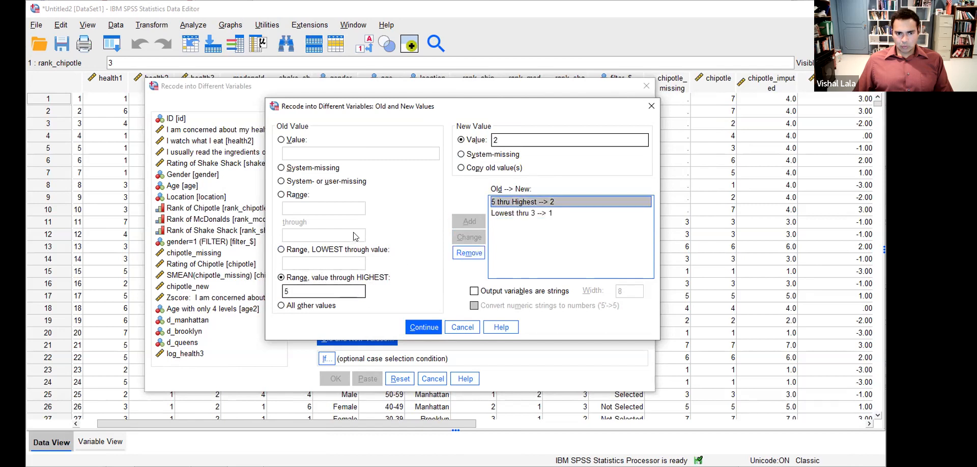
left_click(311, 291)
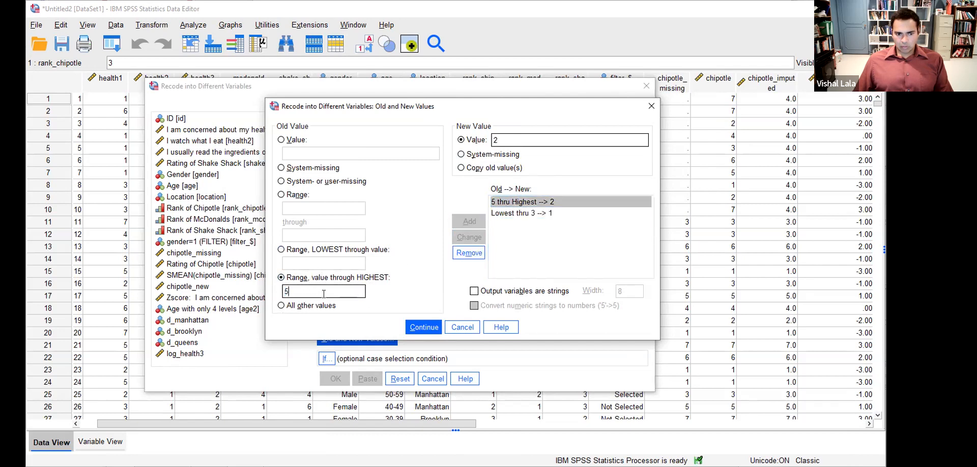
key("BackSpace")
type("4")
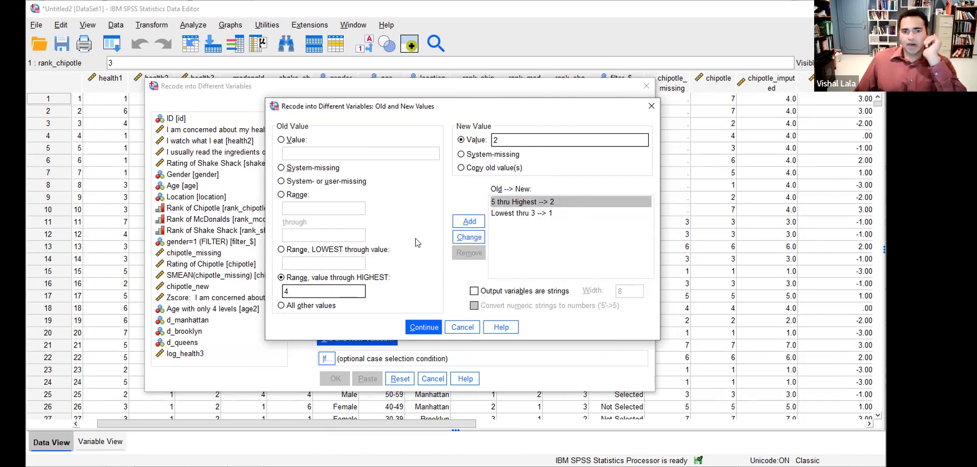
left_click(457, 241)
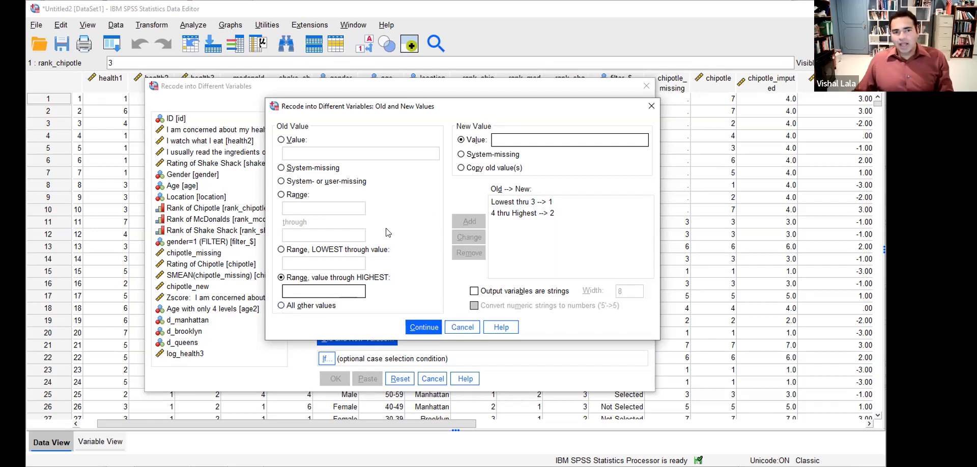
- Confirm the value rules and run the recode to create mcdonalds_bin
left_click(424, 327)
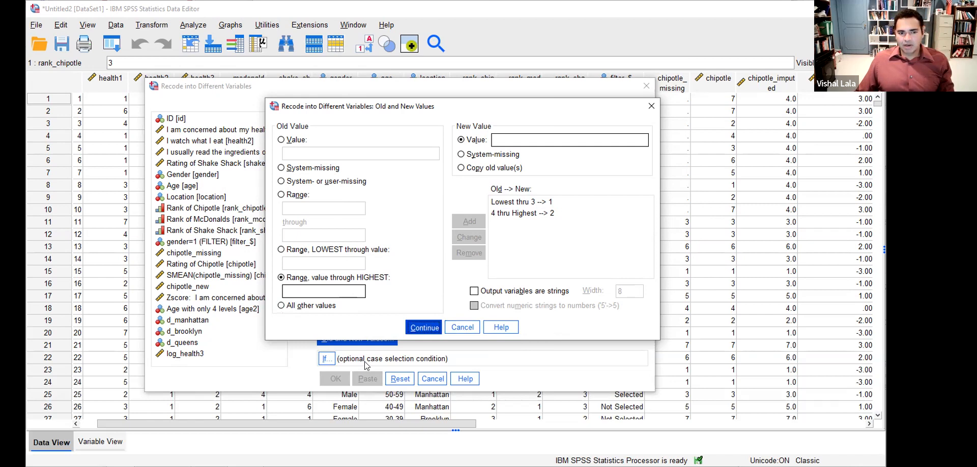
left_click(335, 379)
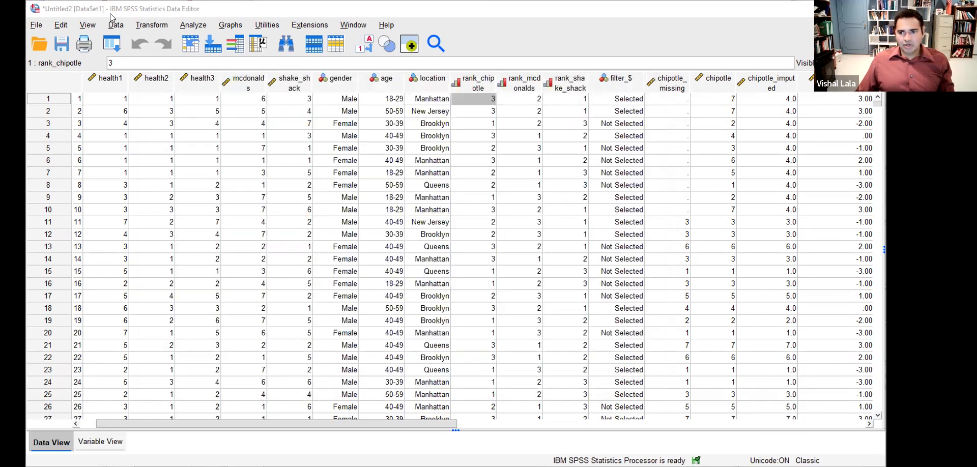
left_click(867, 425)
left_click_drag(867, 425, 867, 425)
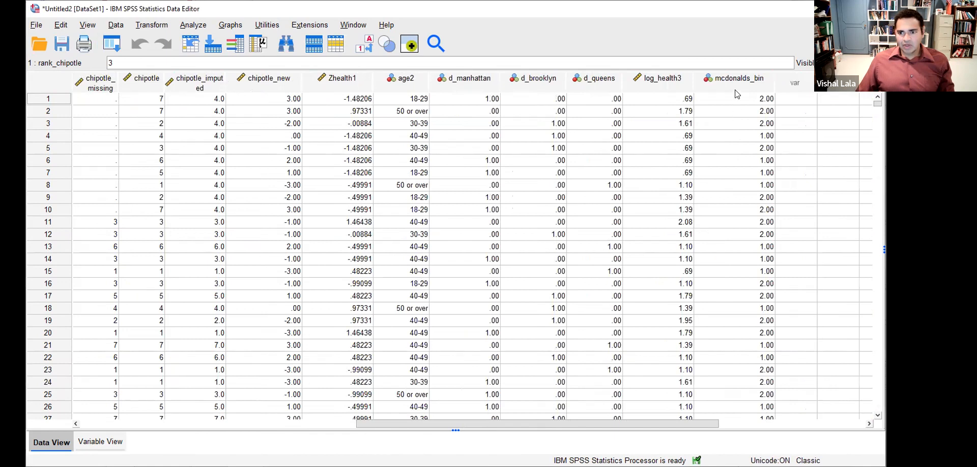
- Compare rows 1–3 of mcdonalds_bin with the original mcdonalds ratings, then return to the slides
left_click(763, 102)
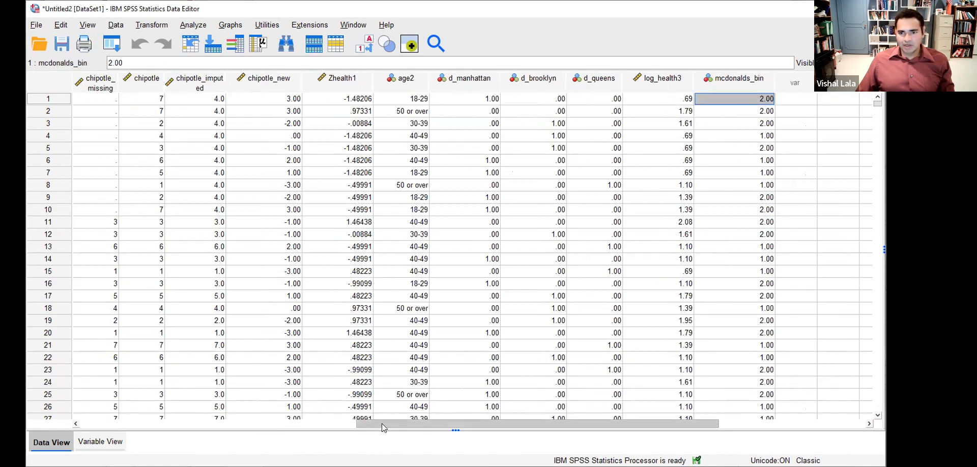
left_click(760, 123, "shift")
left_click_drag(435, 427, 297, 414)
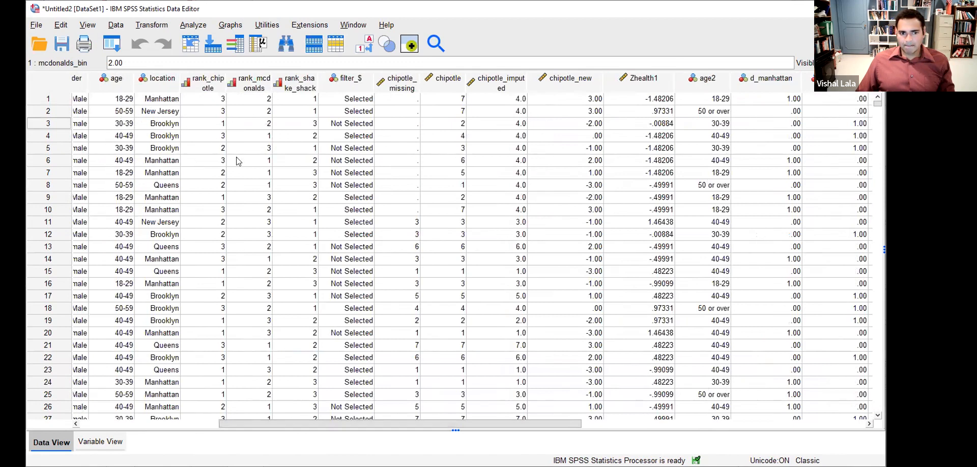
left_click_drag(381, 420, 306, 422)
left_click_drag(142, 103, 146, 122)
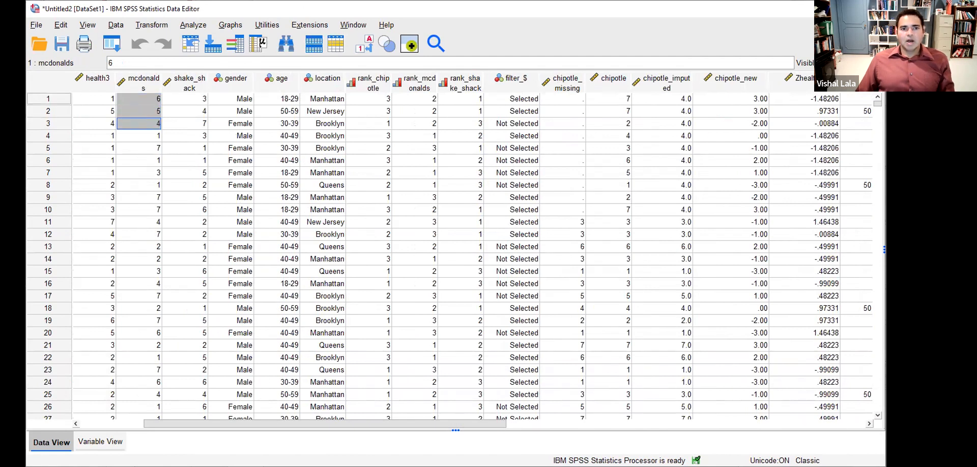
key("alt+Tab")
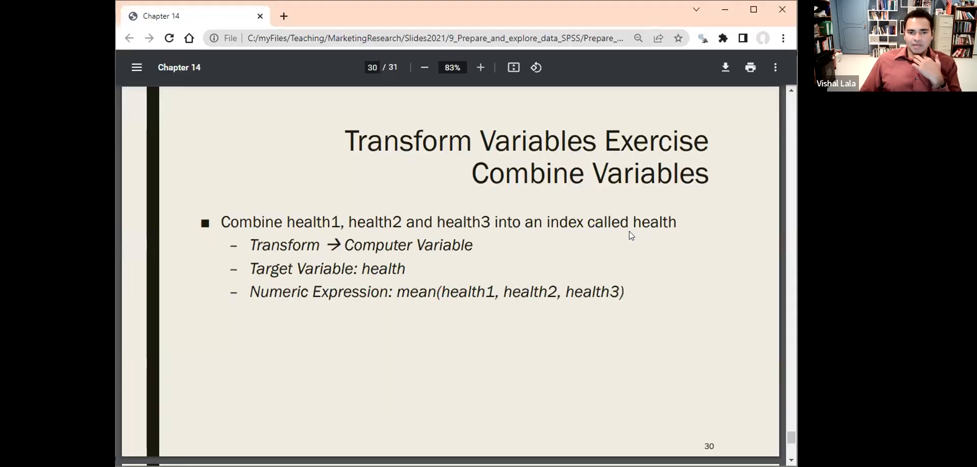
- Review the Combine Variables exercise on slide 30, then return to the SPSS Data Editor
key("Right")
key("Left")
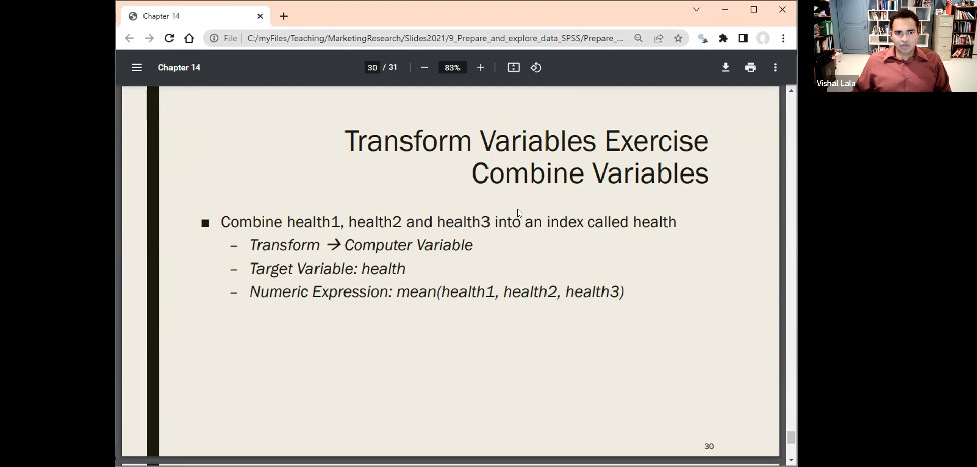
key("alt+Tab")
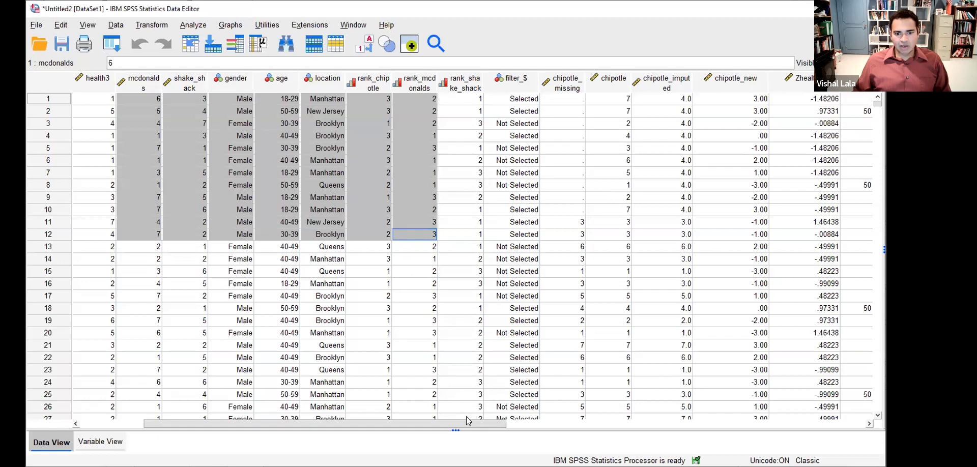
- Select columns health1–health3 and start a Compute Variable targeting health with an empty expression
left_click(466, 416)
left_click_drag(466, 424, 325, 410)
left_click(148, 86)
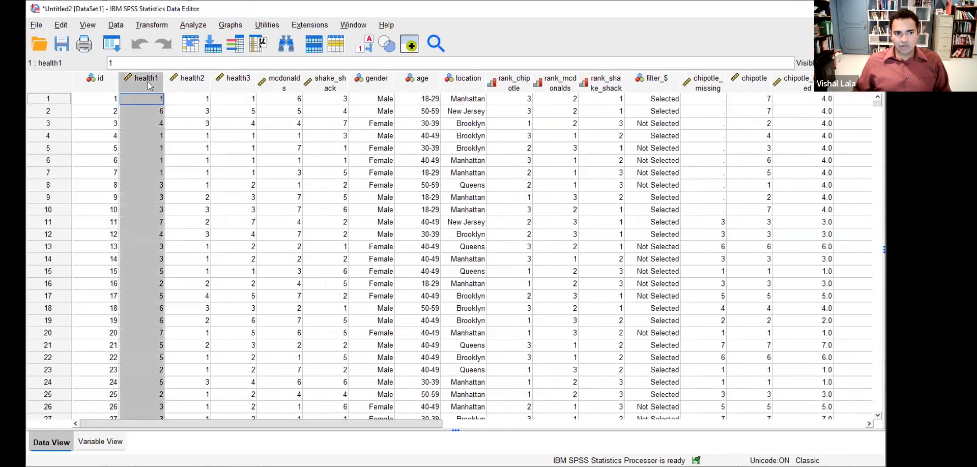
left_click(231, 86, "shift")
left_click(154, 25)
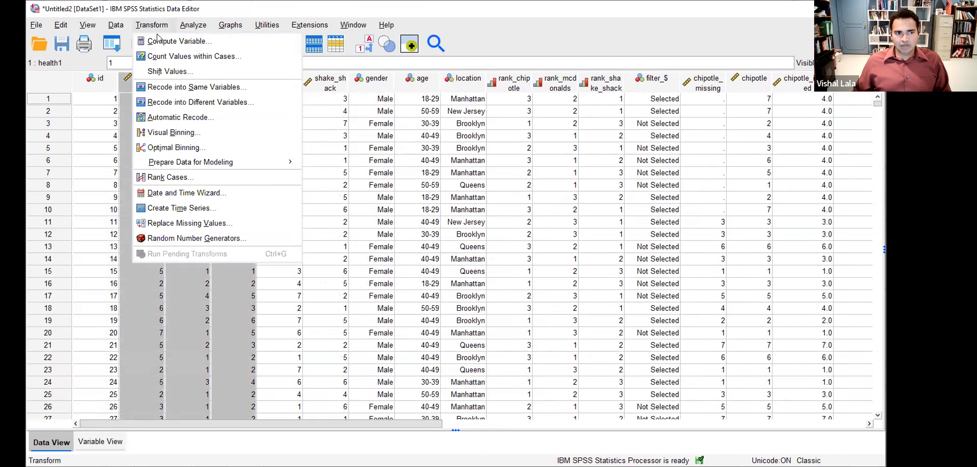
left_click(160, 41)
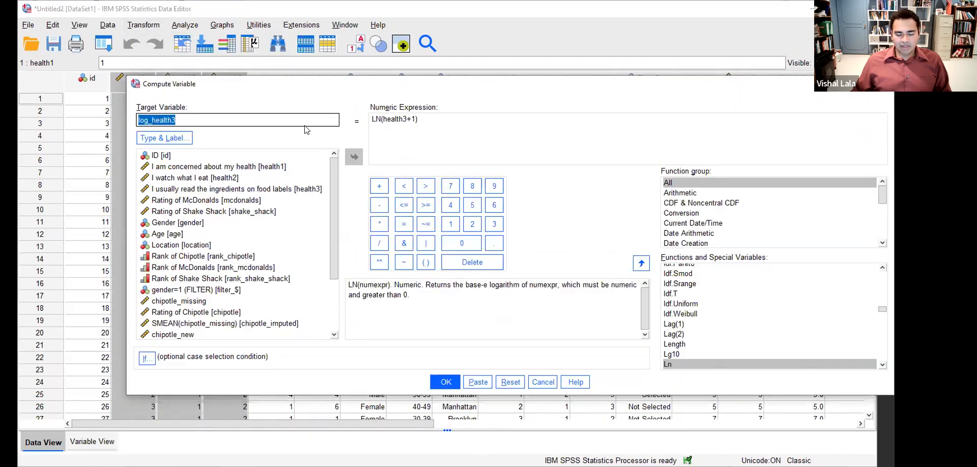
type("health")
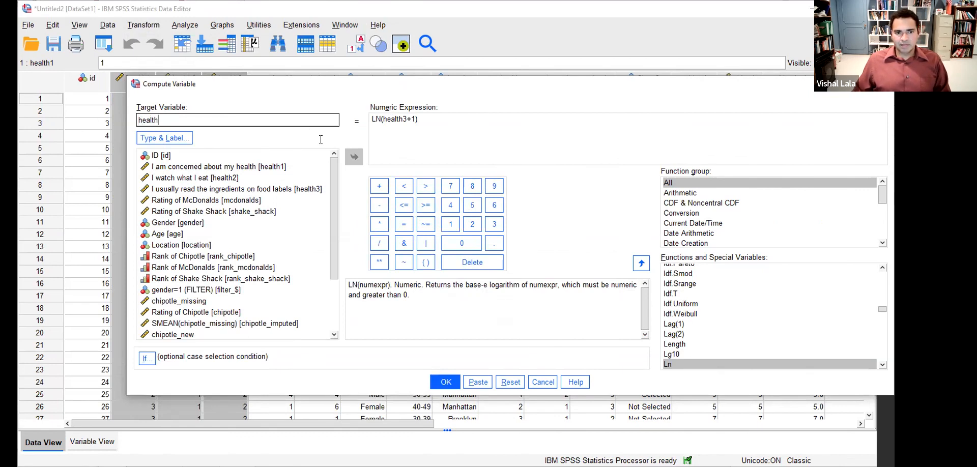
key("Tab")
key("BackSpace")
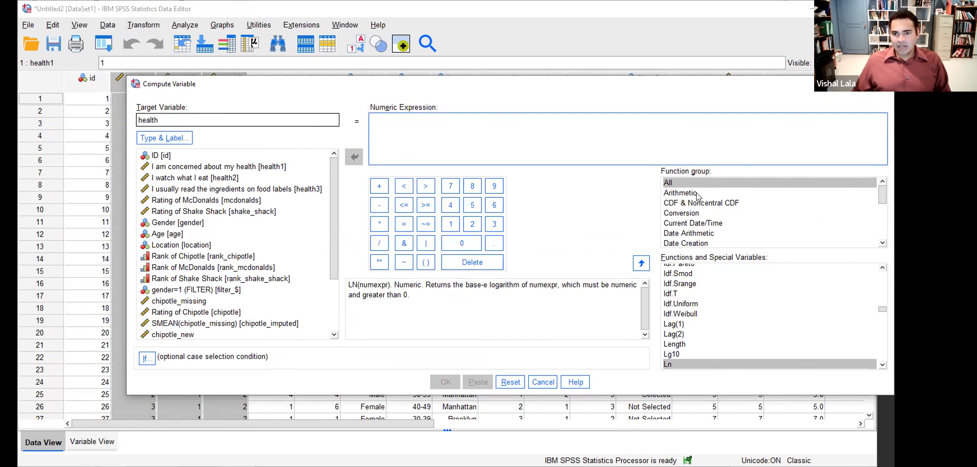
- Insert the MEAN function from the Functions list into the numeric expression
left_click(714, 327)
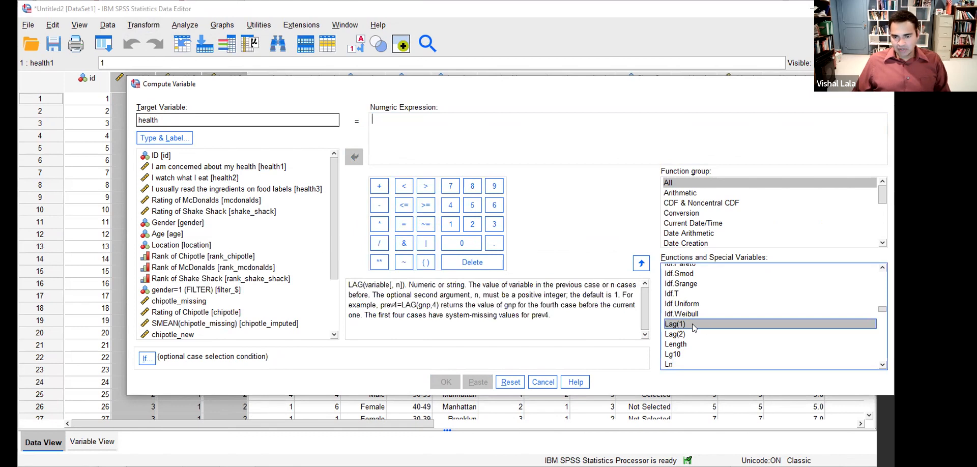
key("m")
key("e")
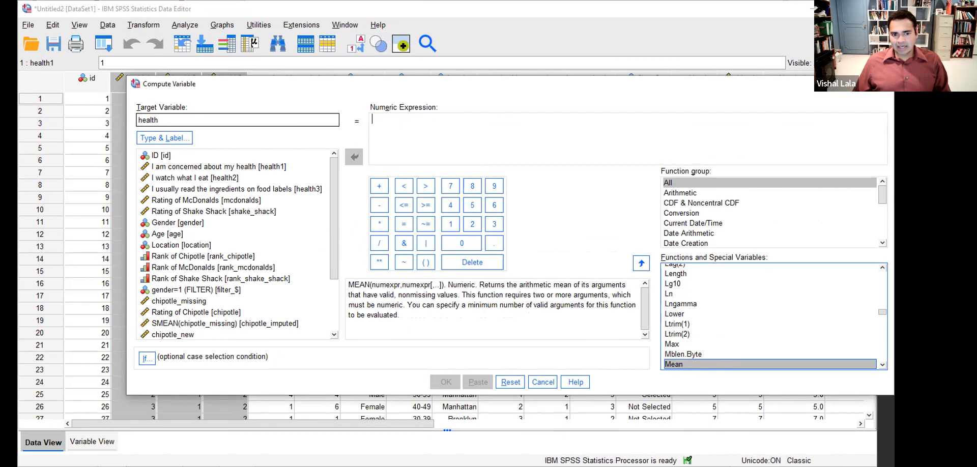
mouse_move(341, 271)
left_mouse_down()
mouse_move(457, 292)
mouse_move(405, 262)
mouse_move(347, 270)
left_mouse_up()
mouse_move(660, 359)
left_mouse_down()
mouse_move(662, 374)
mouse_move(693, 365)
mouse_move(654, 360)
left_mouse_up()
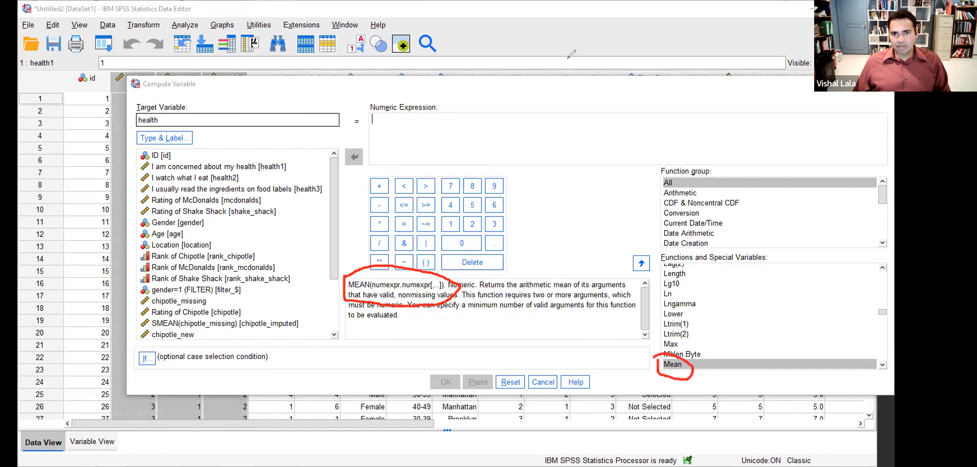
key("Escape")
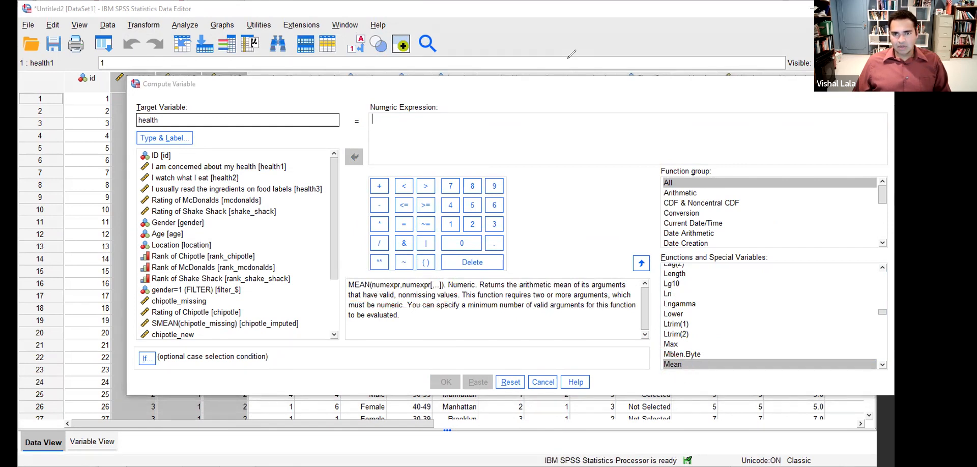
double_click(678, 364)
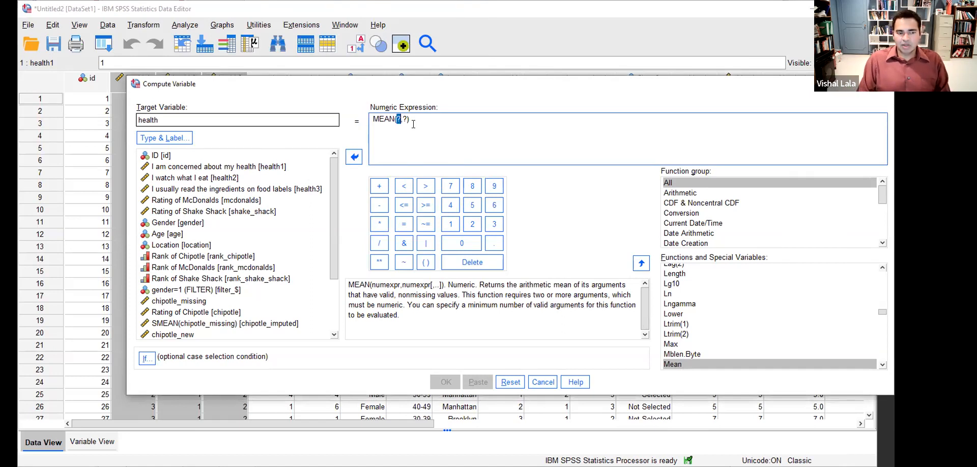
- Complete MEAN(health1,health2, health3), run it, and inspect the new health column
type("health1,")
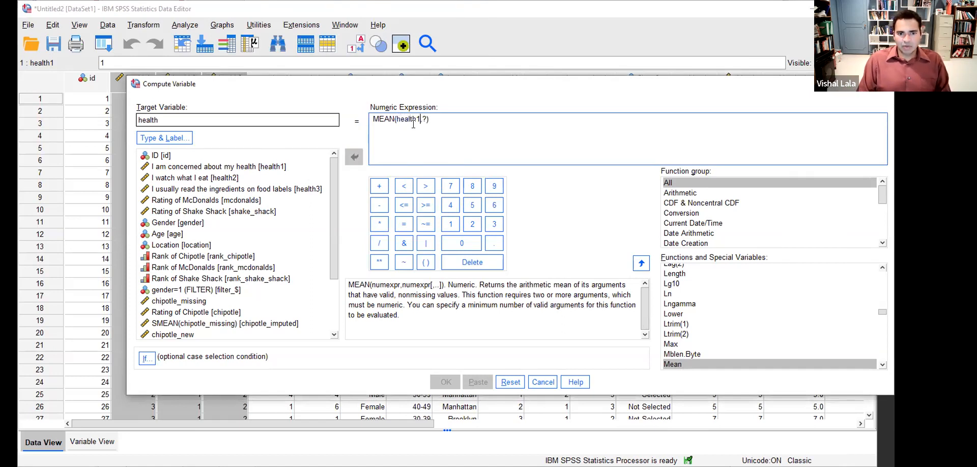
type("health2, ")
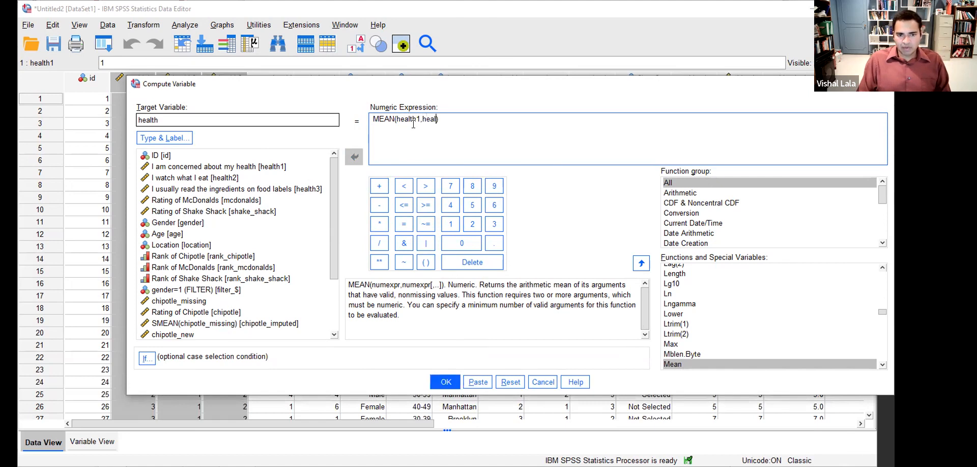
type("health3")
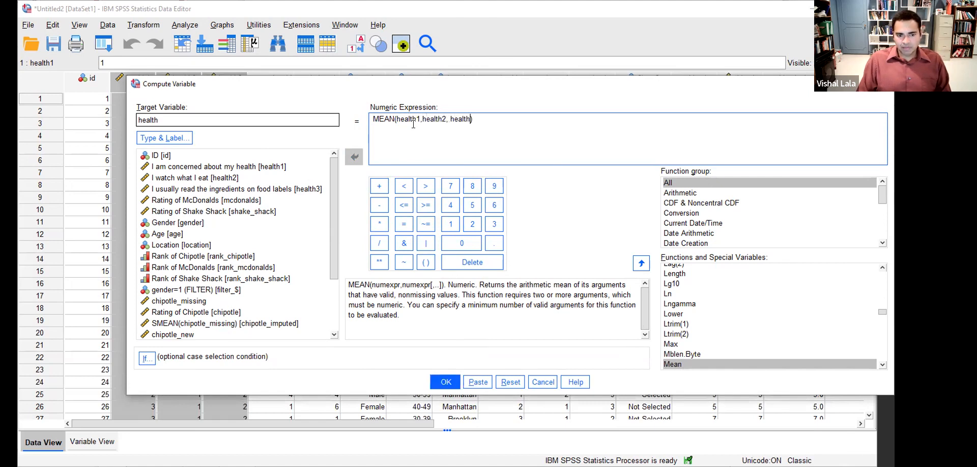
key("Right")
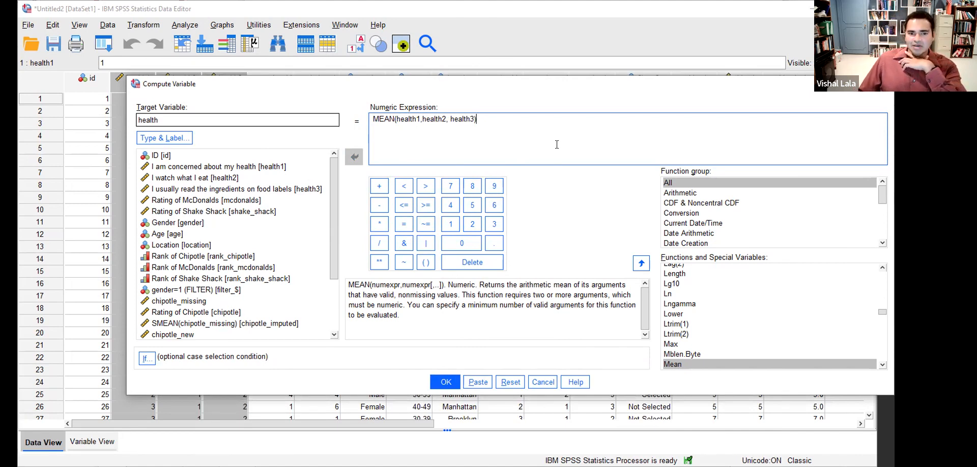
left_click(444, 383)
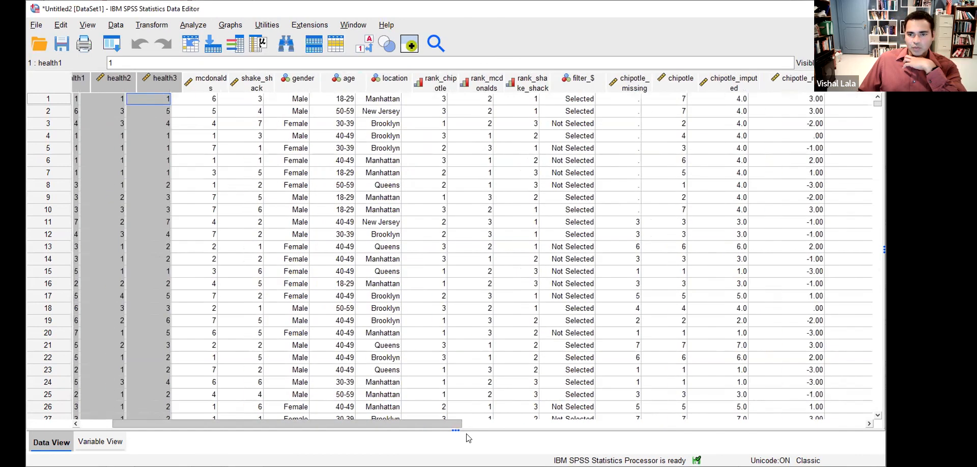
left_click_drag(448, 424, 786, 424)
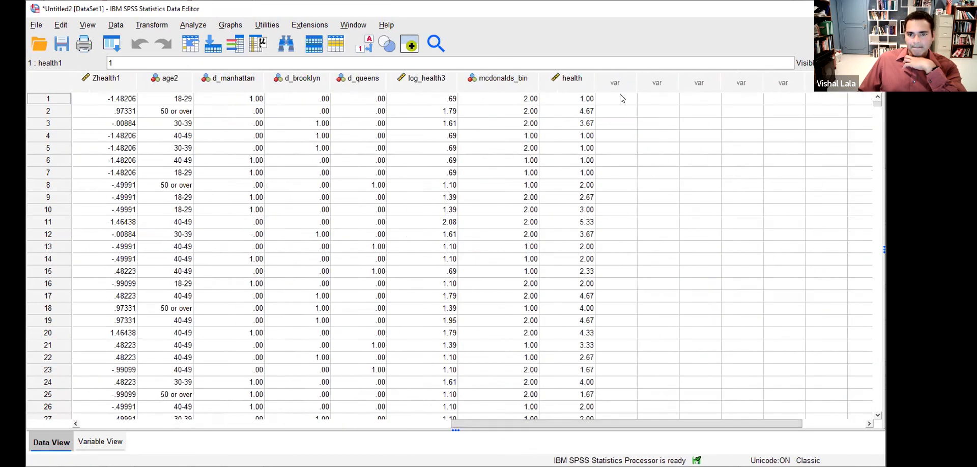
left_click(576, 78)
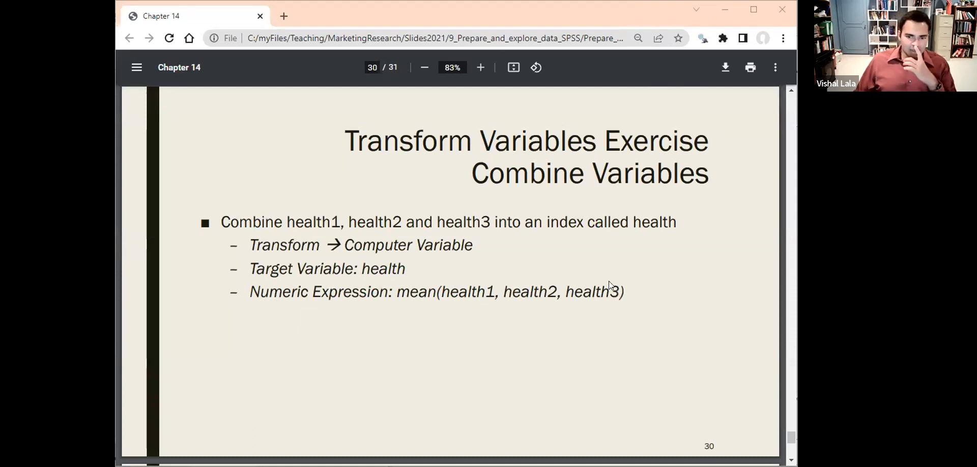
- Return to the lecture slides and advance to the Conclusion slide, 31 of 31
left_click(623, 198)
key("Right")
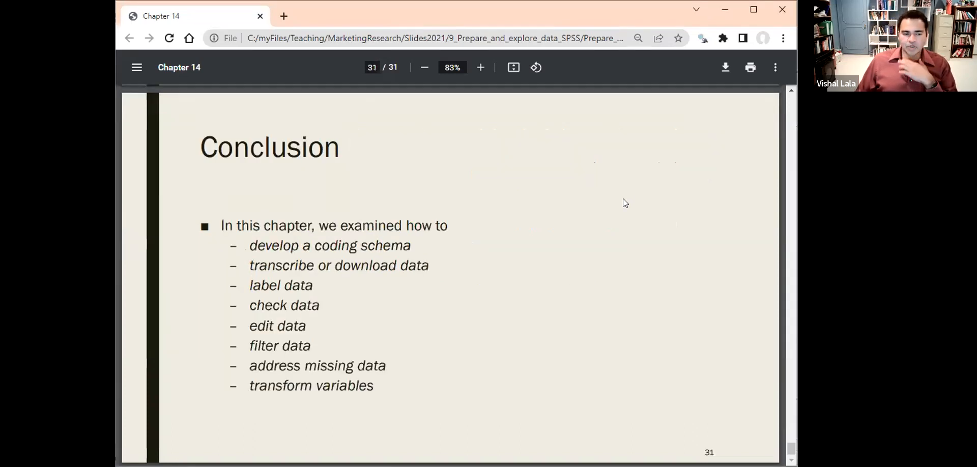